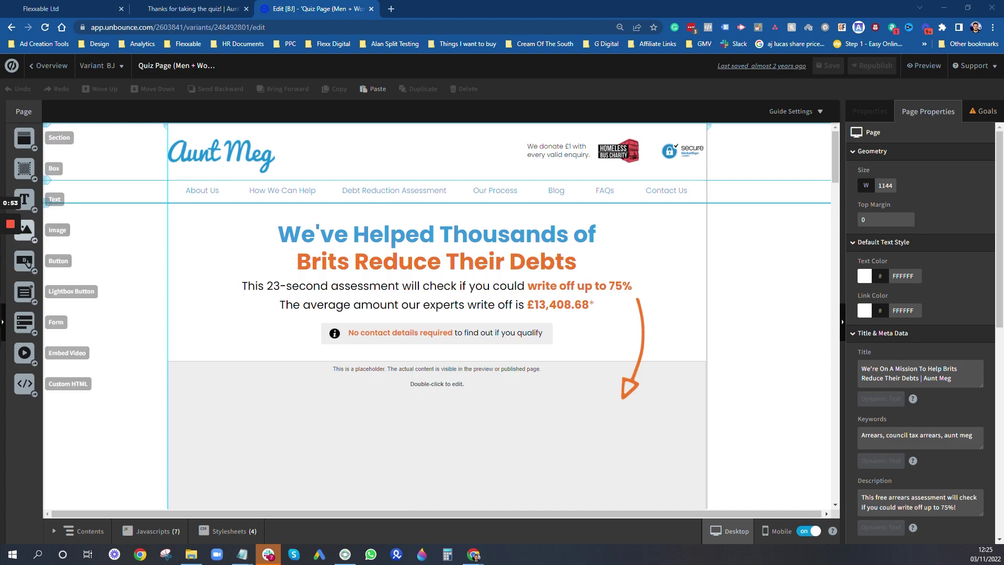
Examine the existing quiz page's layout from its header through the sections below
{"action": "scroll", "coordinate": [225, 251], "scroll_direction": "down", "scroll_amount": 5}
{"action": "scroll", "coordinate": [225, 251], "scroll_direction": "down", "scroll_amount": 20}
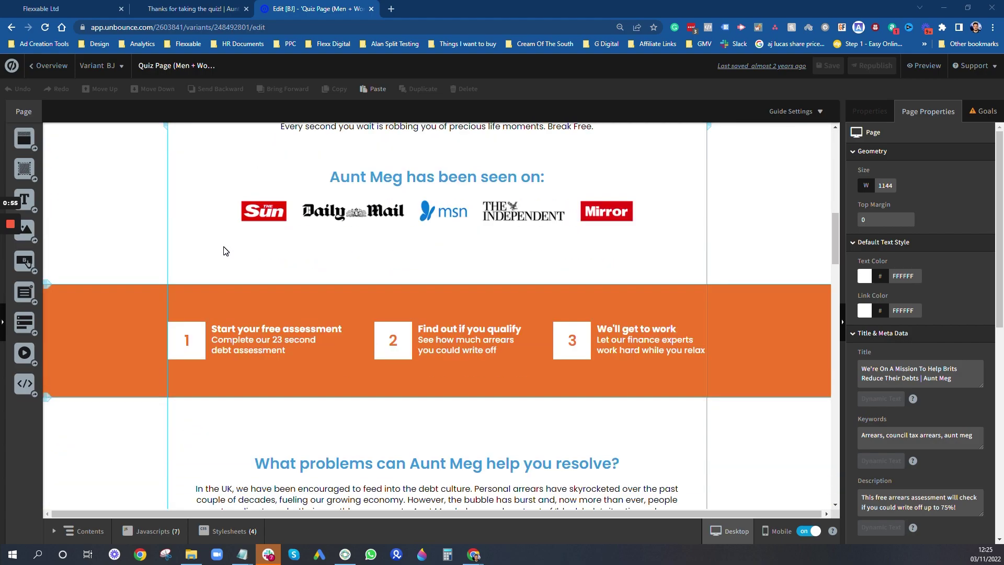
{"action": "scroll", "coordinate": [225, 247], "scroll_direction": "up", "scroll_amount": 20}
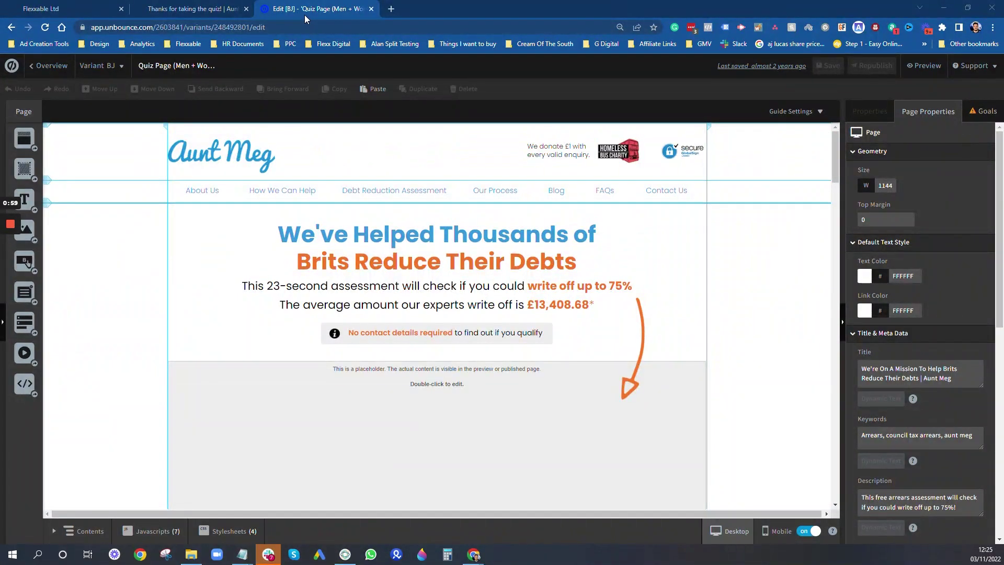
Move the Unbounce editor tab into its own window and close the thank-you page preview
{"action": "left_click_drag", "start_coordinate": [307, 16], "coordinate": [4, 152]}
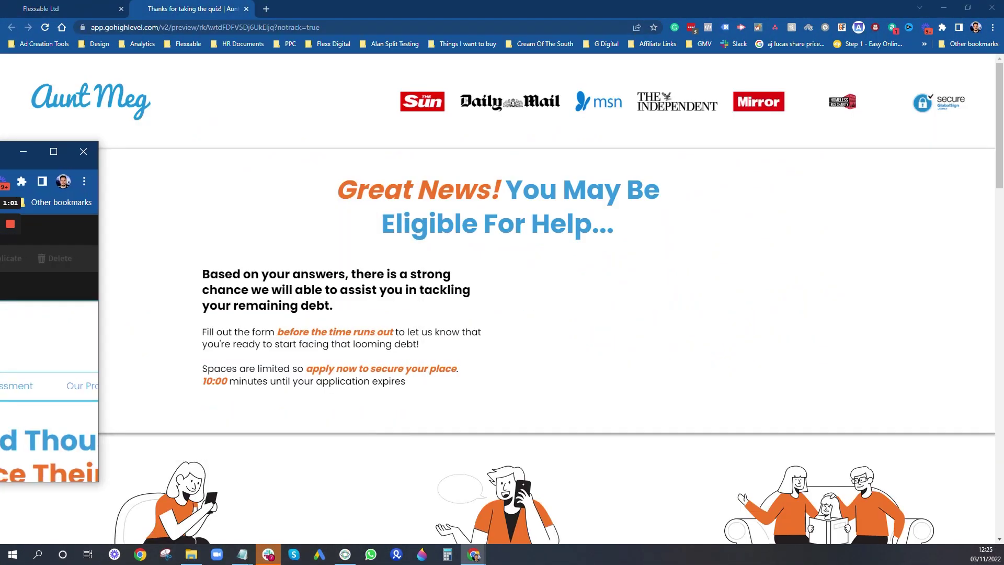
{"action": "key", "text": "alt+Tab"}
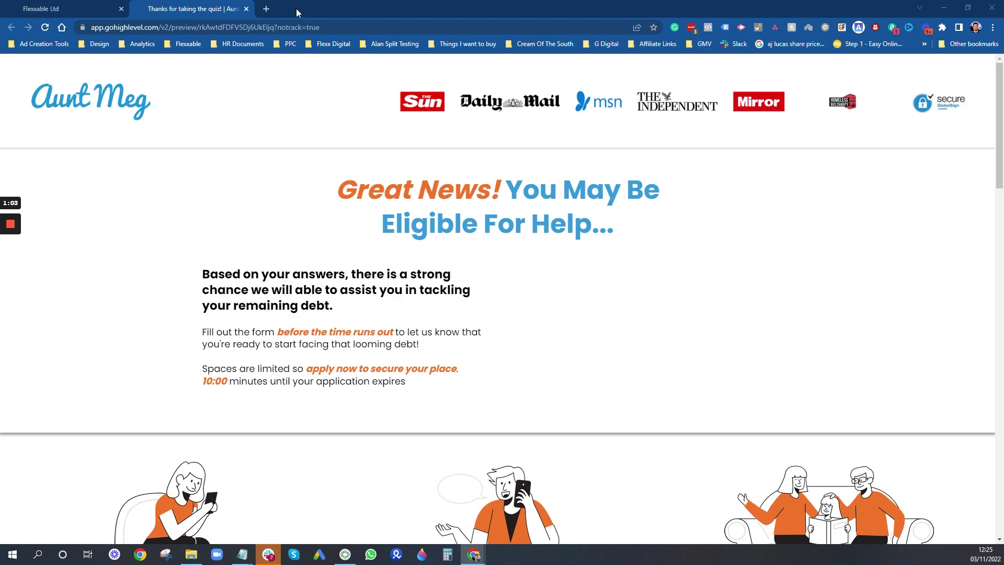
{"action": "left_click", "coordinate": [246, 8]}
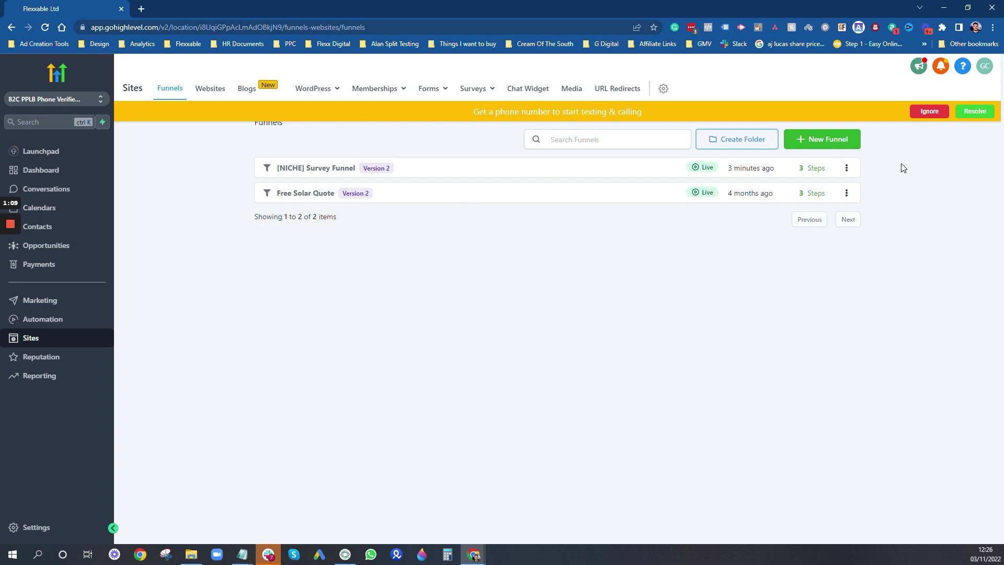
Browse the funnel template library, including its Financial, Insurance and Home Services categories, and close it without choosing a template
{"action": "left_click", "coordinate": [834, 140]}
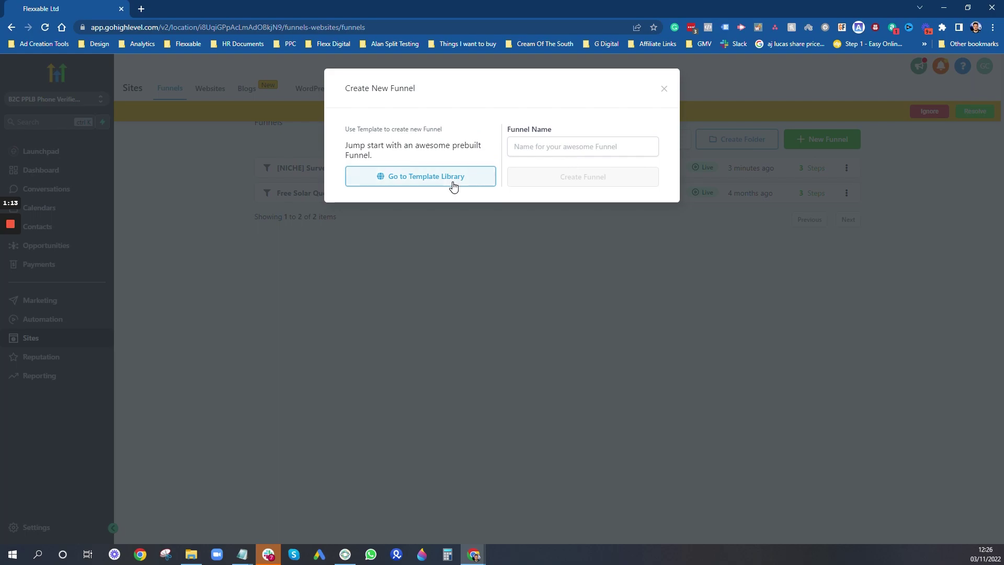
{"action": "left_click", "coordinate": [414, 178]}
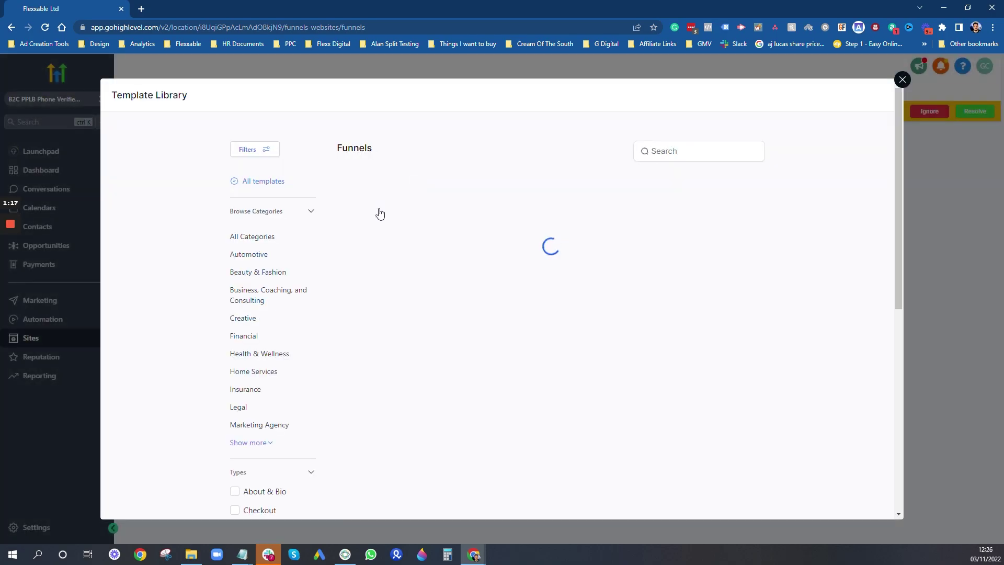
{"action": "scroll", "coordinate": [796, 354], "scroll_direction": "down", "scroll_amount": 4}
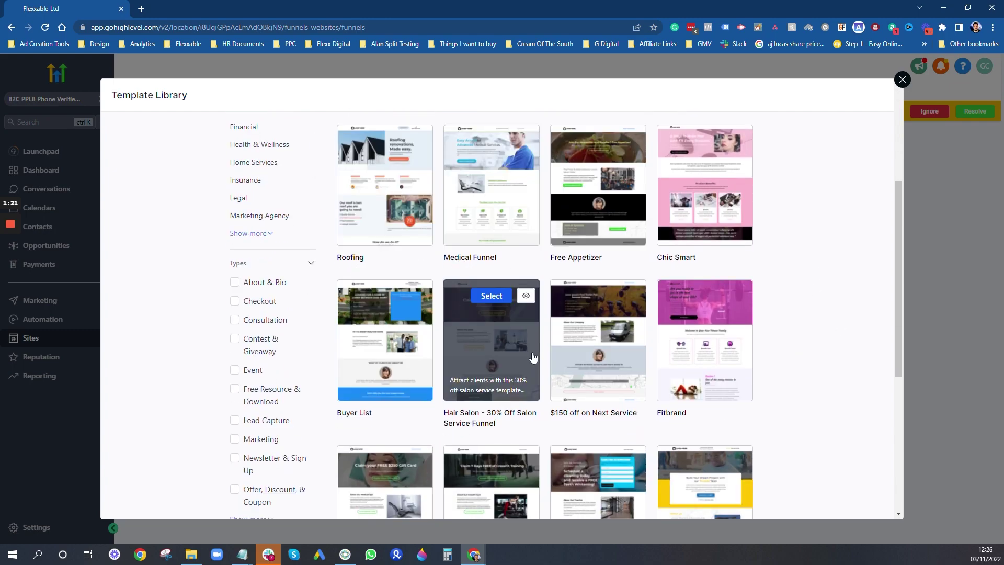
{"action": "scroll", "coordinate": [523, 419], "scroll_direction": "down", "scroll_amount": 2}
{"action": "scroll", "coordinate": [358, 351], "scroll_direction": "up", "scroll_amount": 6}
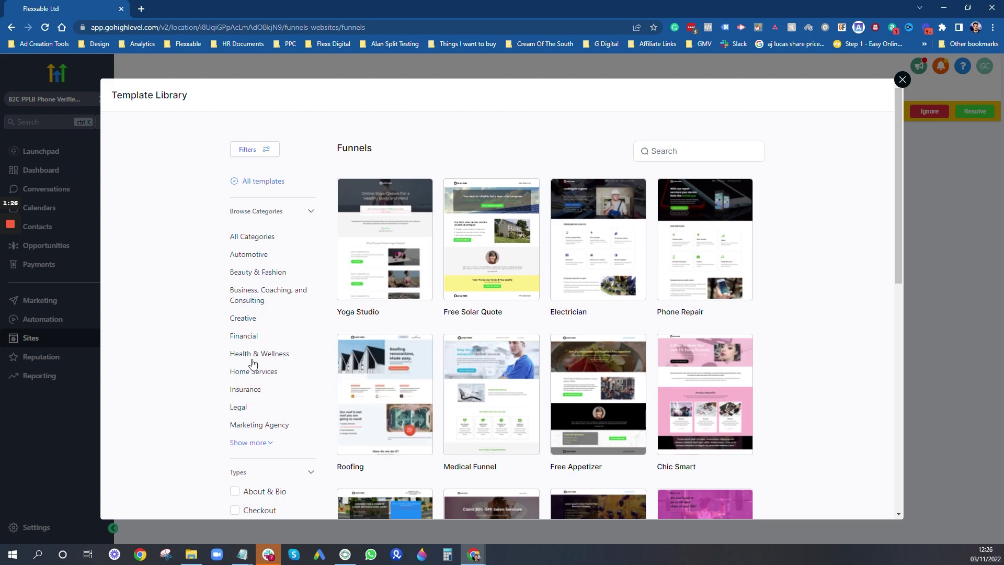
{"action": "left_click", "coordinate": [250, 335]}
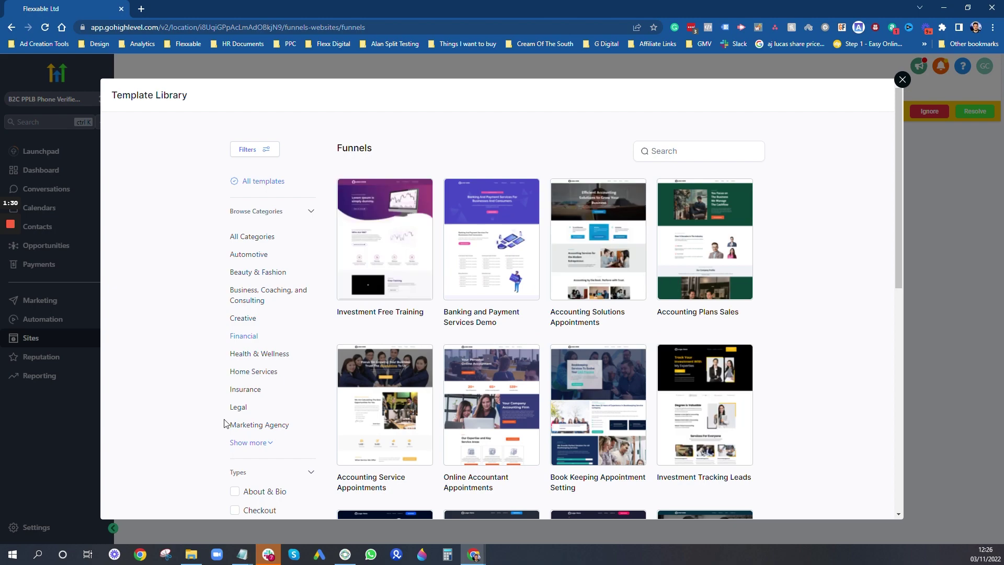
{"action": "left_click", "coordinate": [252, 391]}
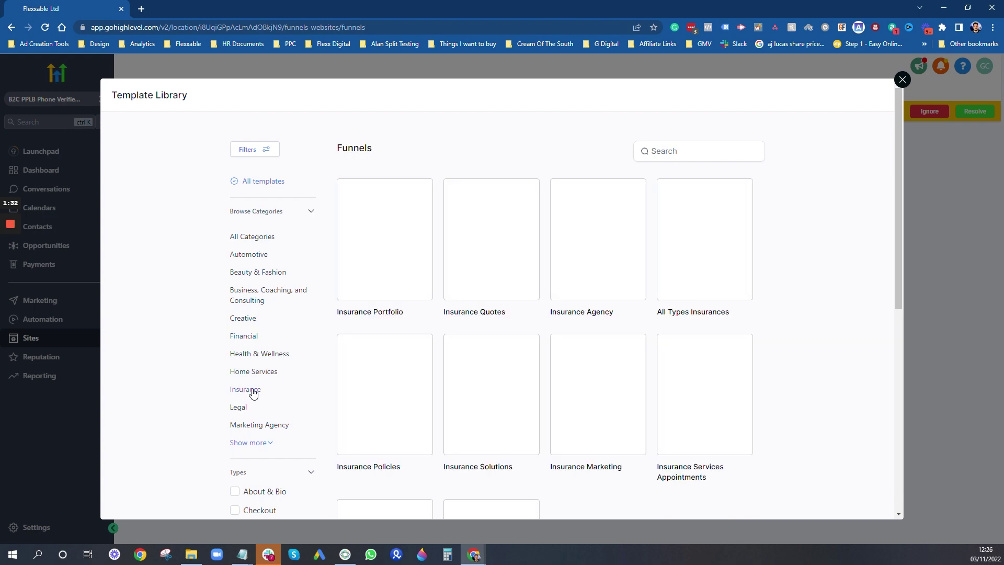
{"action": "scroll", "coordinate": [647, 374], "scroll_direction": "down", "scroll_amount": 6}
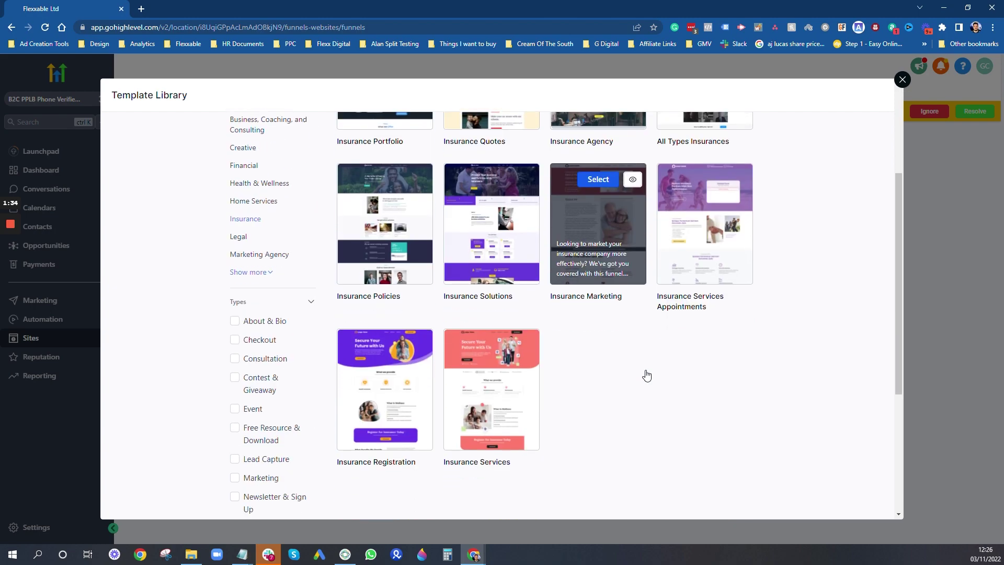
{"action": "scroll", "coordinate": [277, 323], "scroll_direction": "up", "scroll_amount": 6}
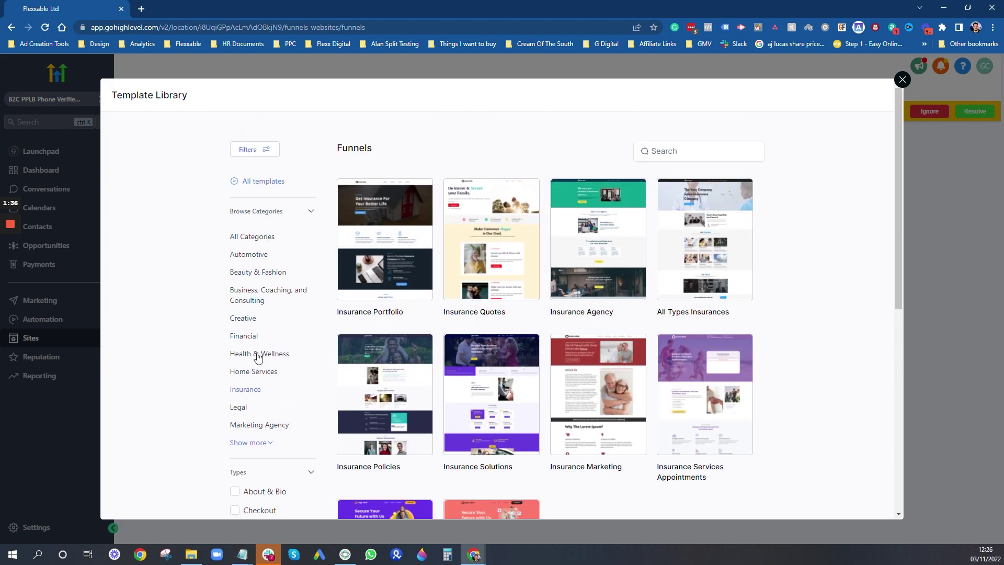
{"action": "left_click", "coordinate": [253, 372]}
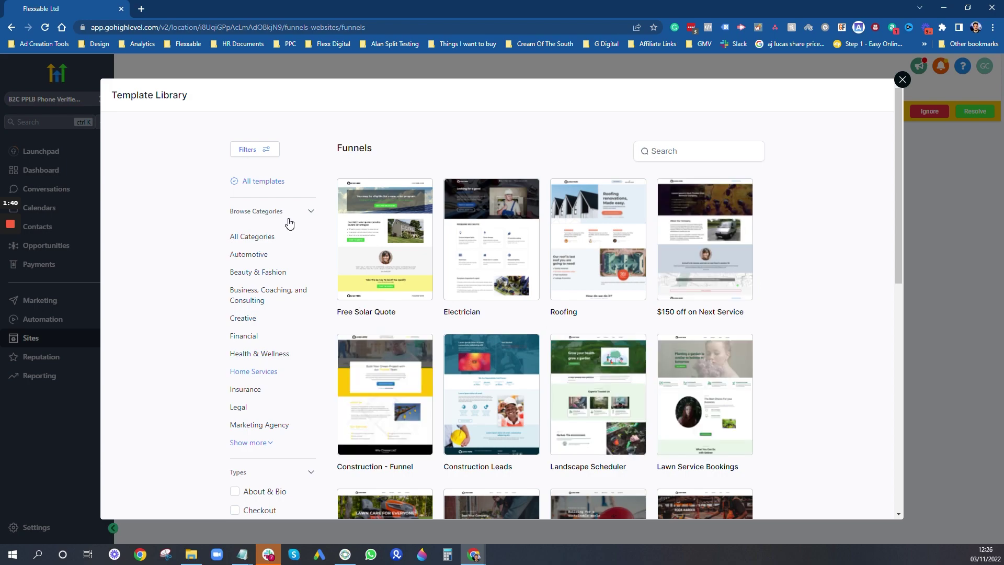
{"action": "left_click", "coordinate": [902, 80]}
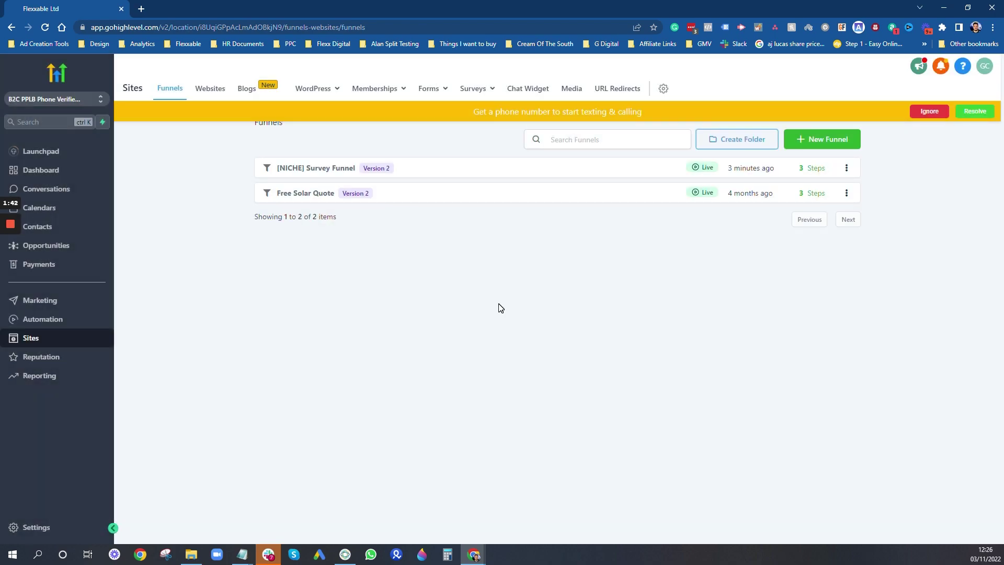
Create a new funnel without a template, named "Template Unbounce Quiz Funnel"
{"action": "left_click", "coordinate": [841, 144]}
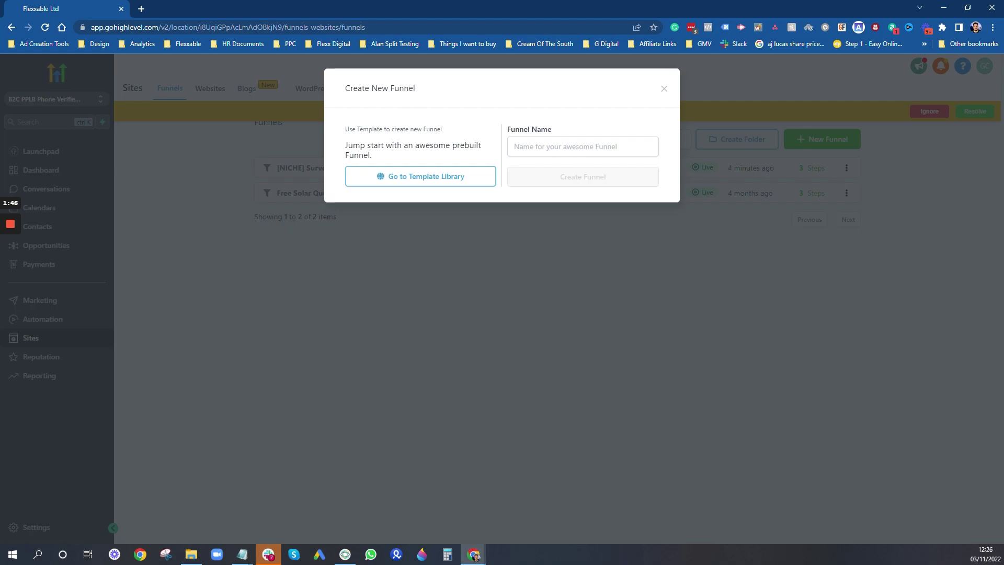
{"action": "left_click", "coordinate": [582, 147]}
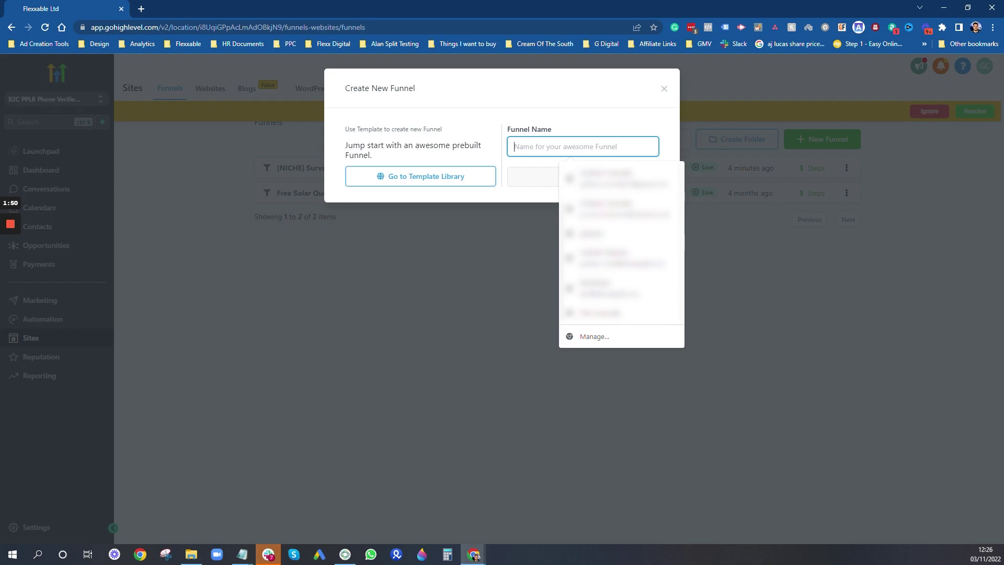
{"action": "type", "text": "Template"}
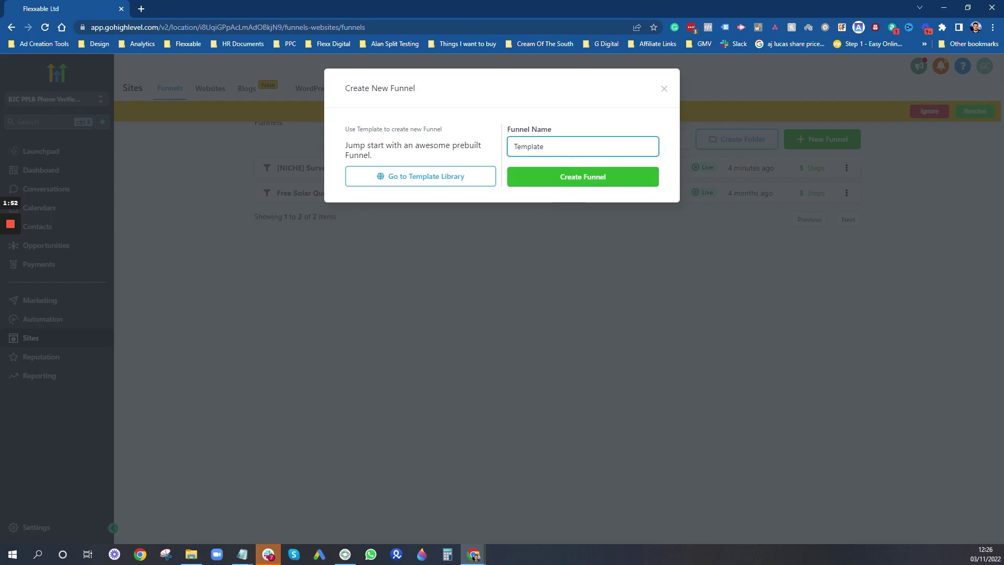
{"action": "type", "text": " Unbounce Quiz Funnel"}
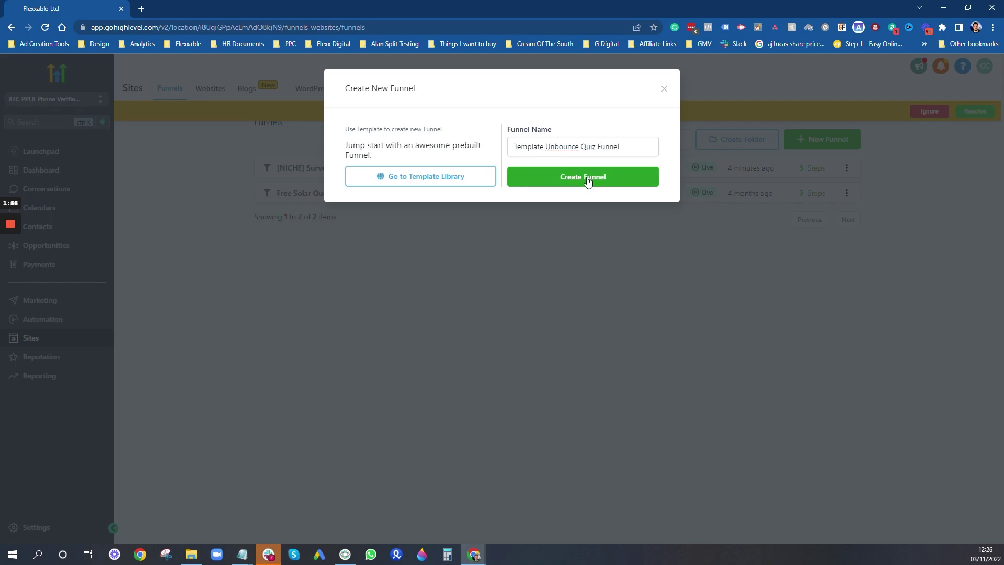
{"action": "left_click", "coordinate": [588, 179]}
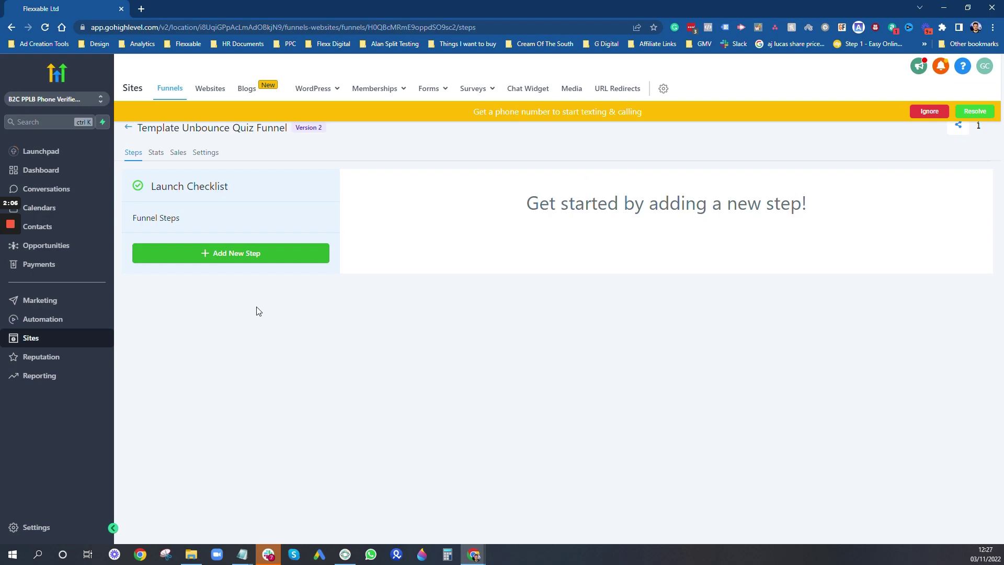
Add a funnel step named "Quiz Page" with the path "quiz"
{"action": "left_click", "coordinate": [233, 260]}
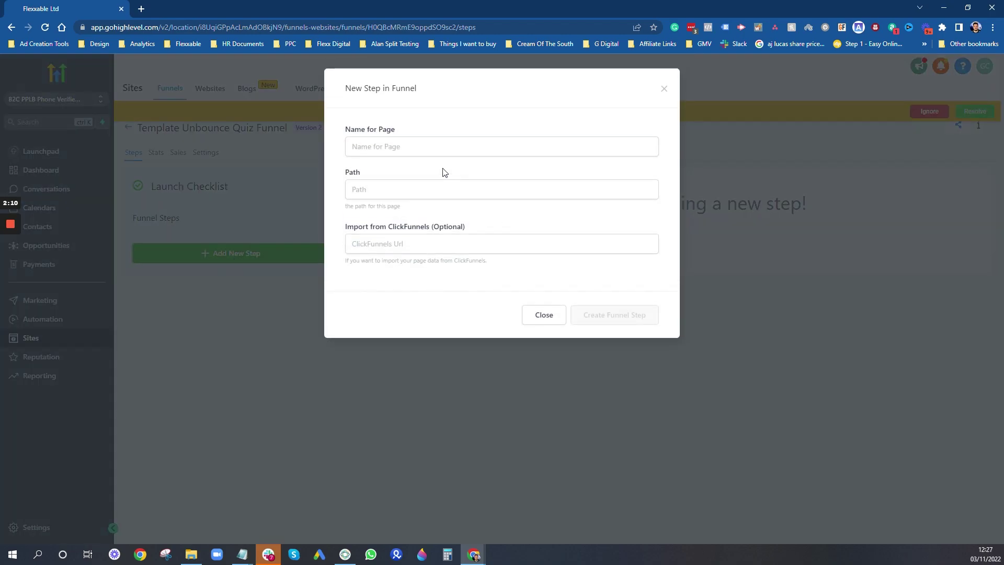
{"action": "left_click", "coordinate": [445, 147]}
{"action": "type", "text": "Qui"}
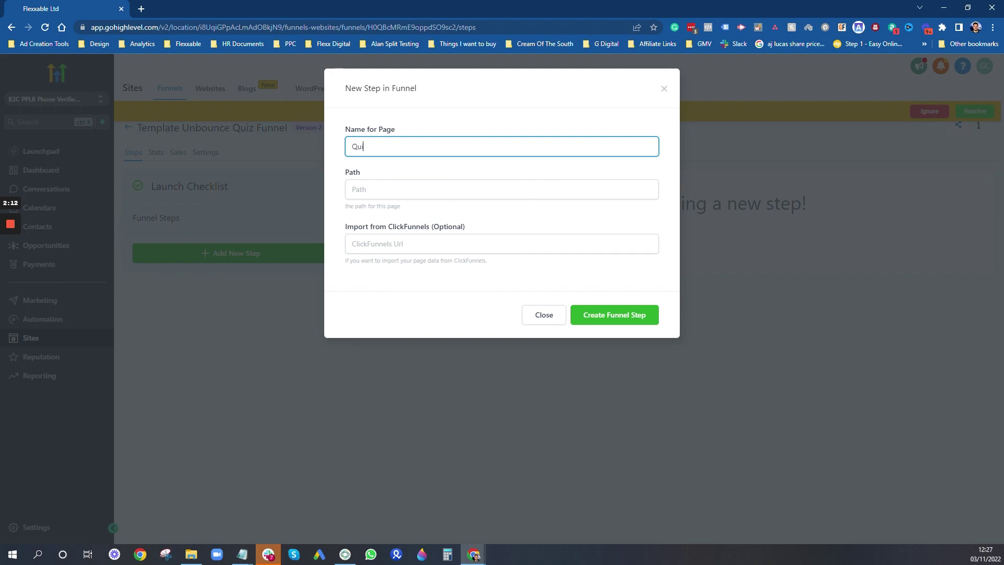
{"action": "type", "text": "z Page"}
{"action": "left_click", "coordinate": [403, 188]}
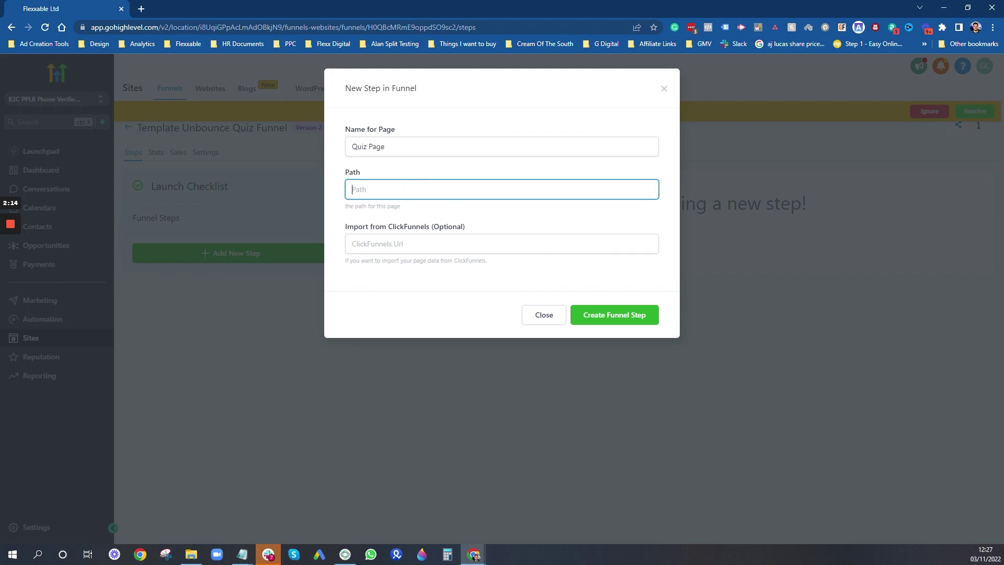
{"action": "type", "text": "quiz"}
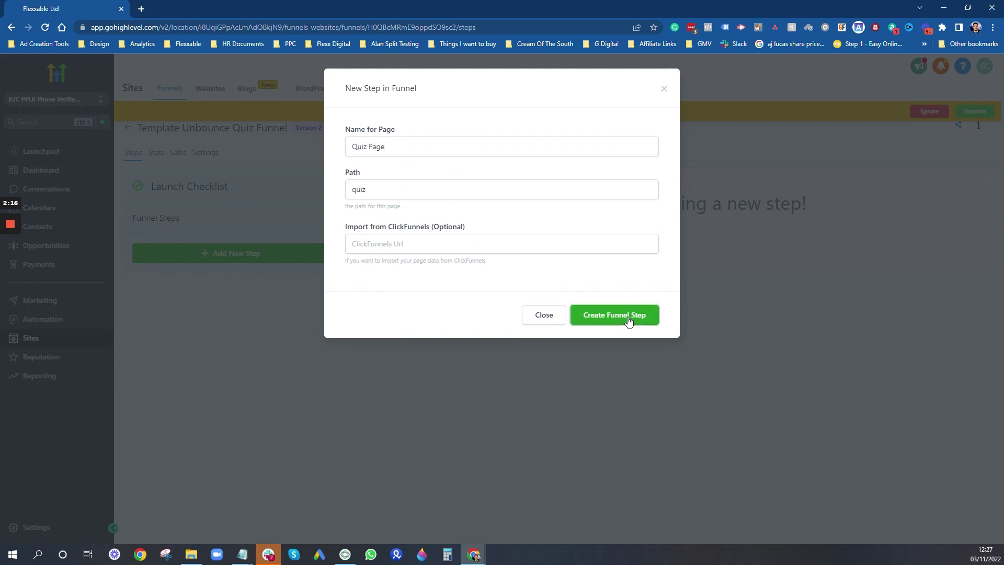
{"action": "left_click", "coordinate": [628, 321]}
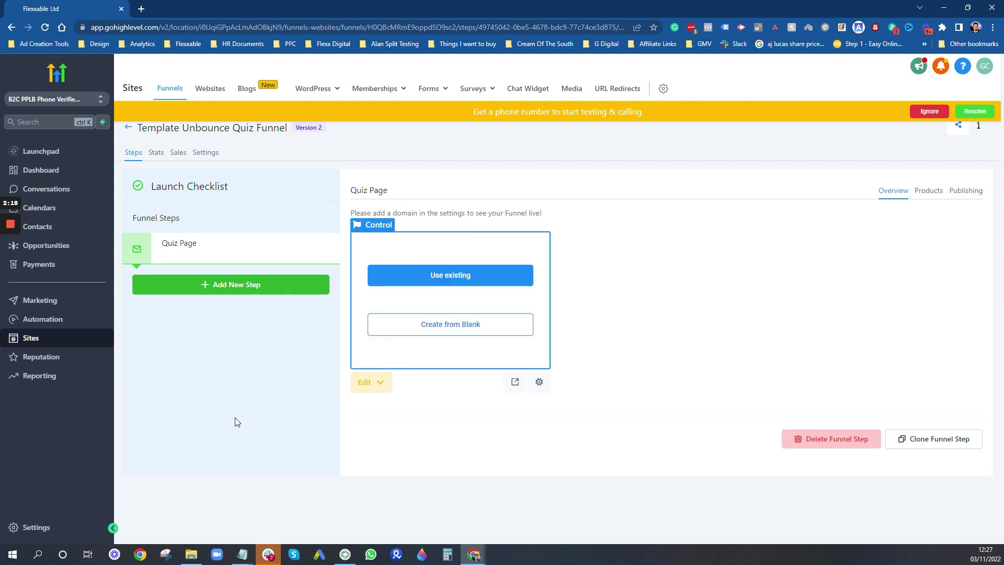
Review the funnel's stats, sales and settings, including the domain choice
{"action": "mouse_move", "coordinate": [228, 259]}
{"action": "left_click", "coordinate": [157, 153]}
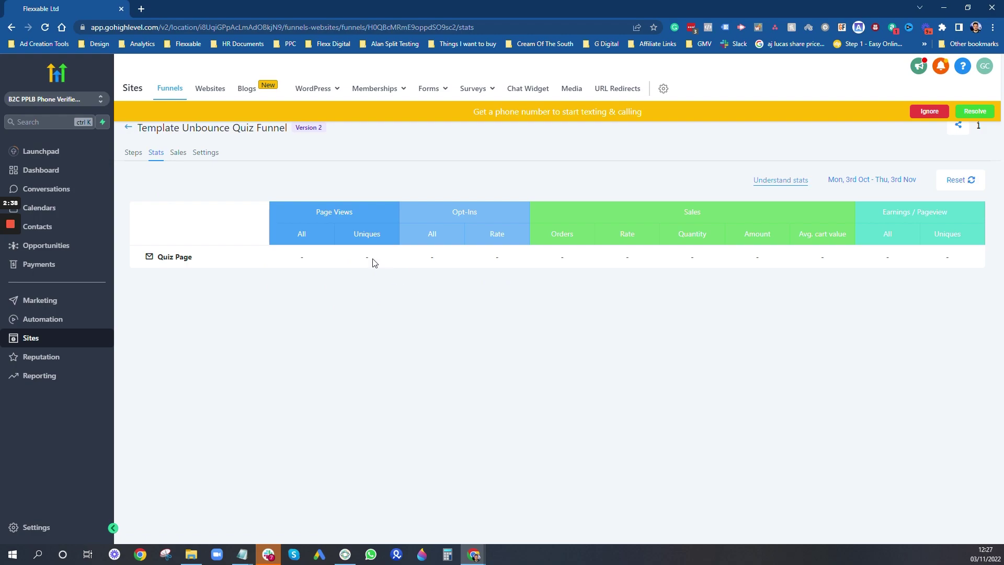
{"action": "left_click", "coordinate": [178, 153]}
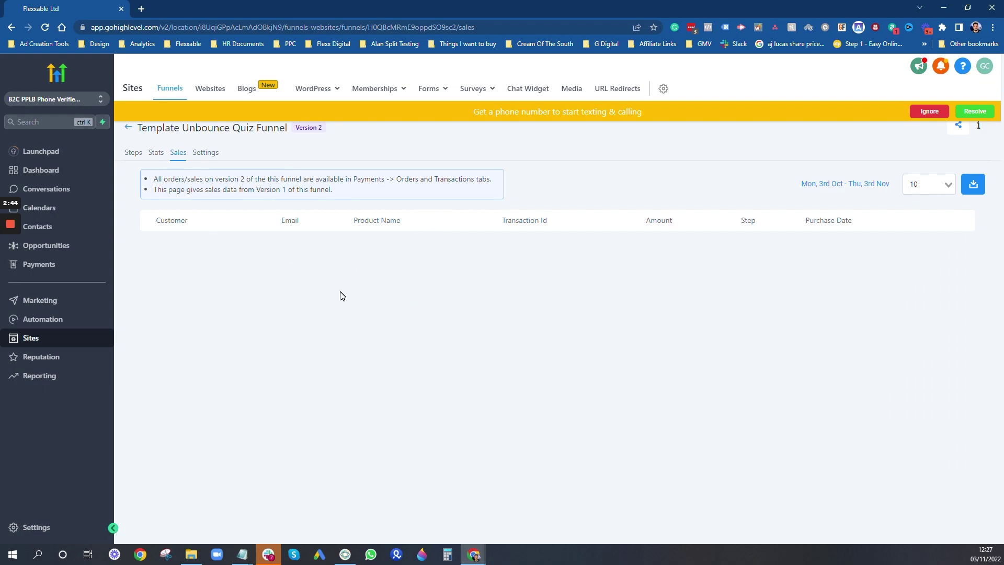
{"action": "left_click", "coordinate": [205, 155]}
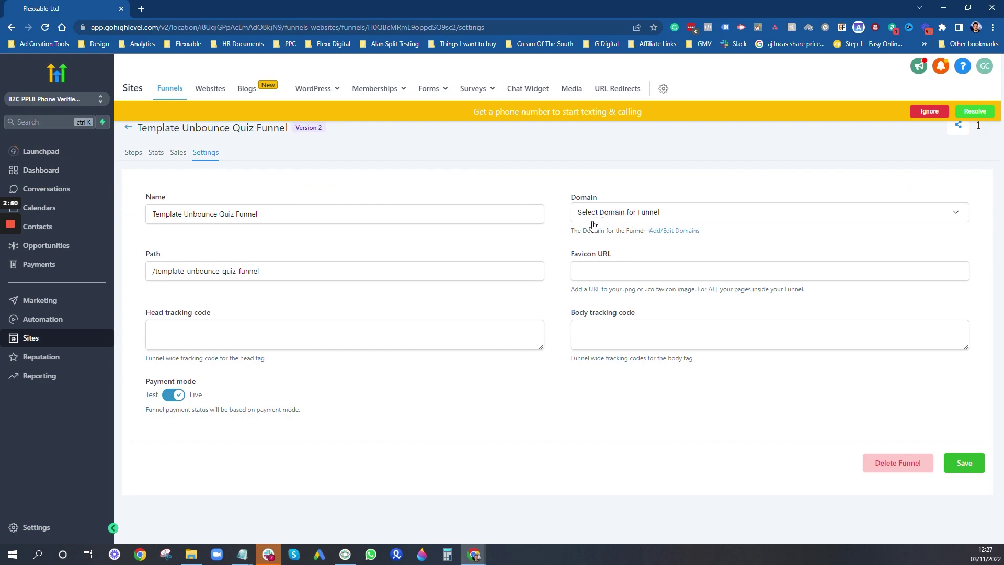
{"action": "left_click", "coordinate": [623, 219]}
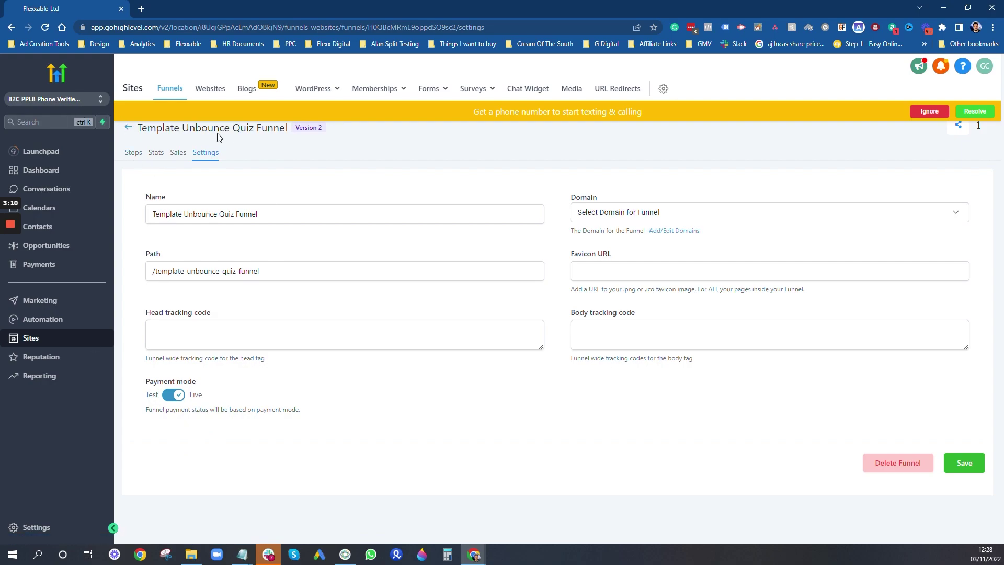
Create the Quiz Page's control version from blank and open it in the page builder
{"action": "left_click", "coordinate": [135, 154]}
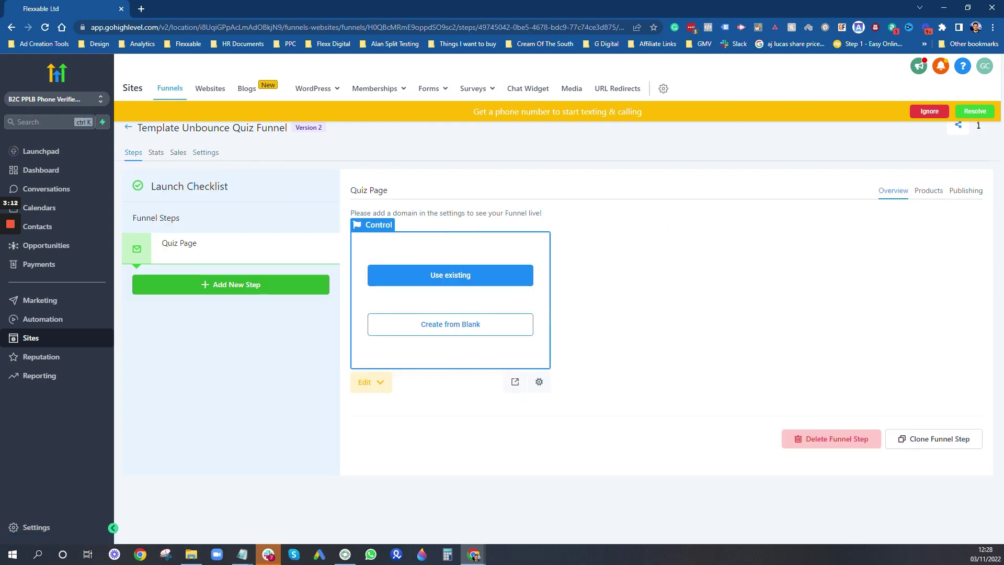
{"action": "left_click", "coordinate": [422, 282]}
{"action": "left_click", "coordinate": [476, 329]}
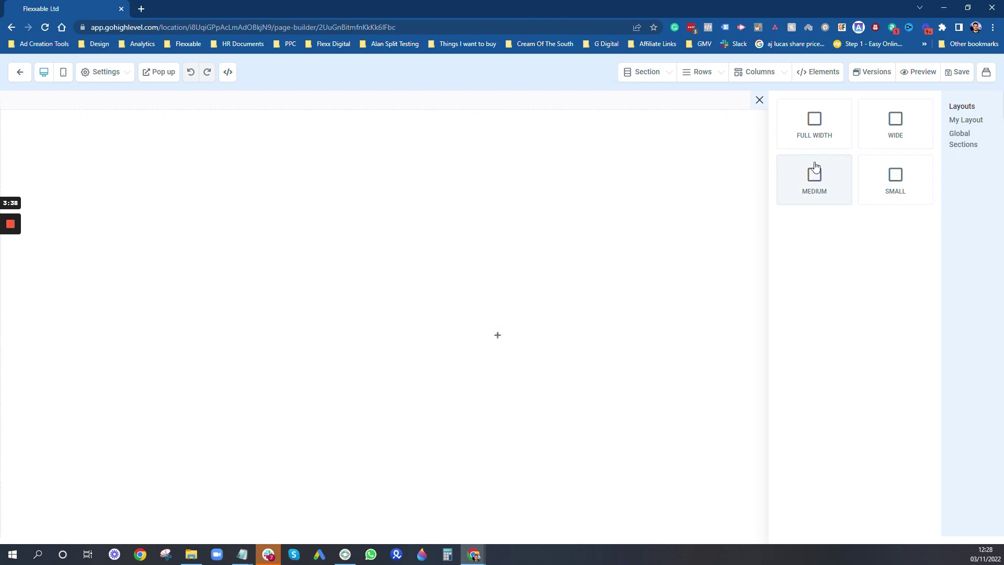
Add a full-width section containing a four-column row to the blank page, and open the section's settings
{"action": "left_click", "coordinate": [814, 134]}
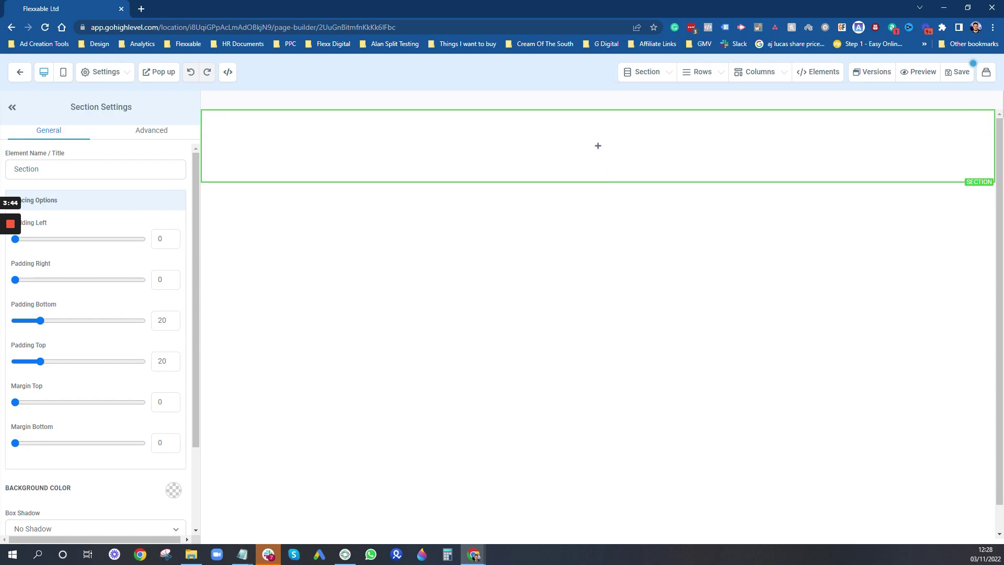
{"action": "left_click", "coordinate": [596, 146]}
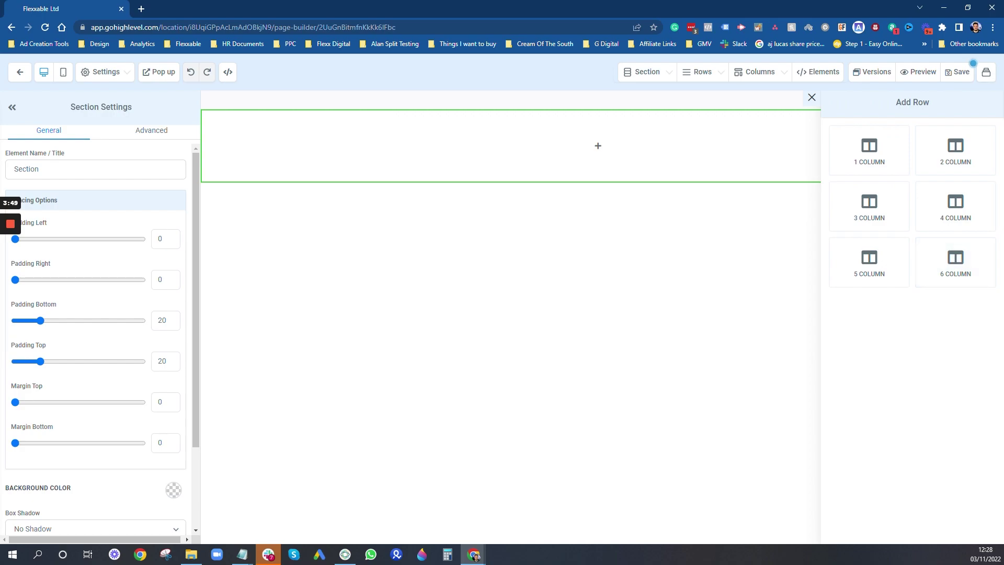
{"action": "left_click", "coordinate": [942, 225]}
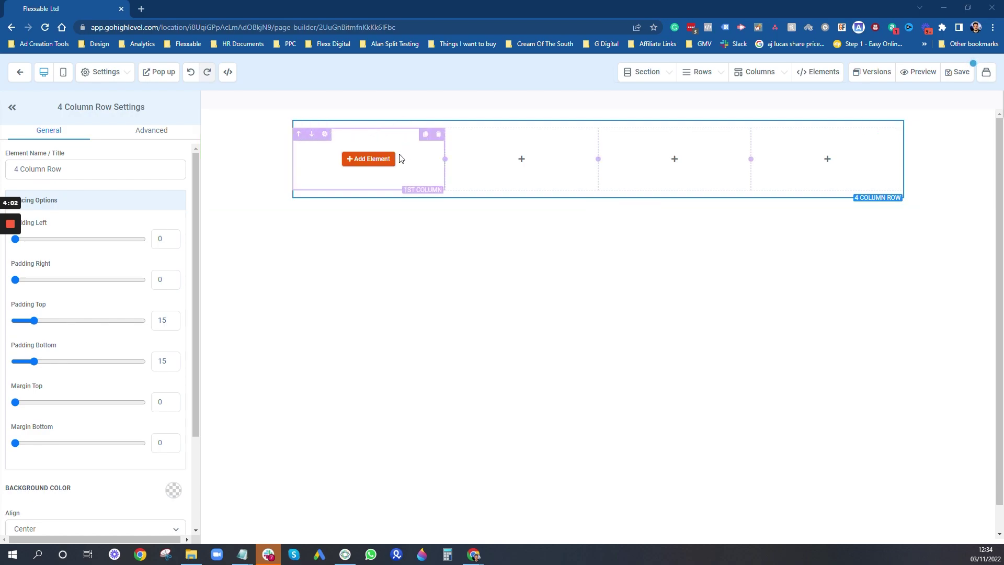
{"action": "left_click", "coordinate": [255, 137]}
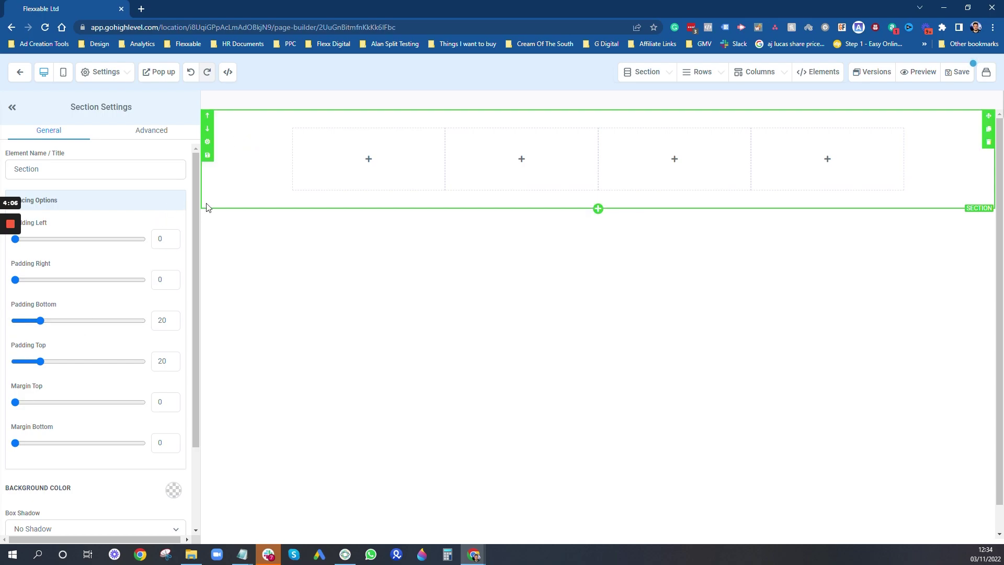
Allow the section's rows to take the entire page width
{"action": "scroll", "coordinate": [101, 350], "scroll_direction": "down", "scroll_amount": 2}
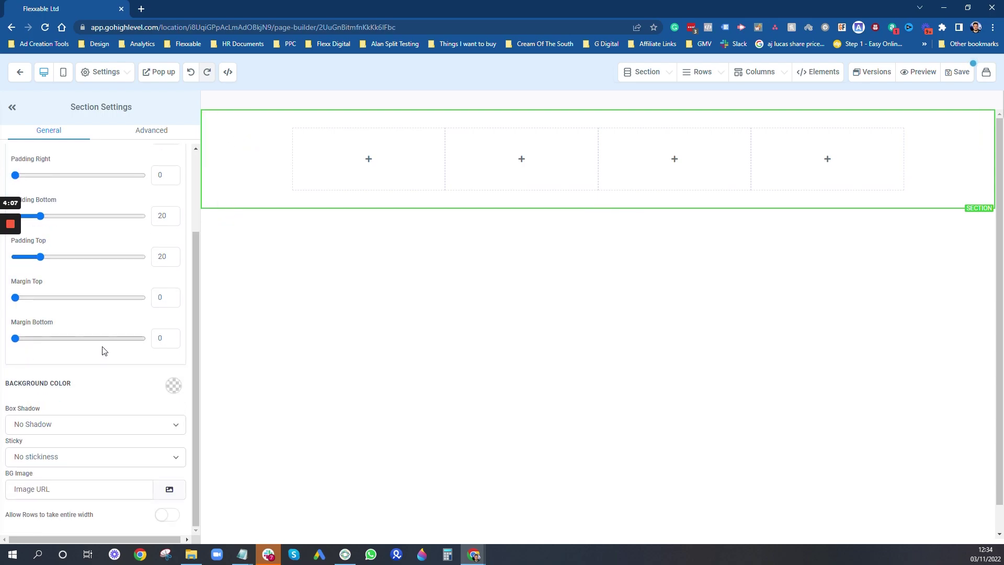
{"action": "left_click", "coordinate": [164, 517]}
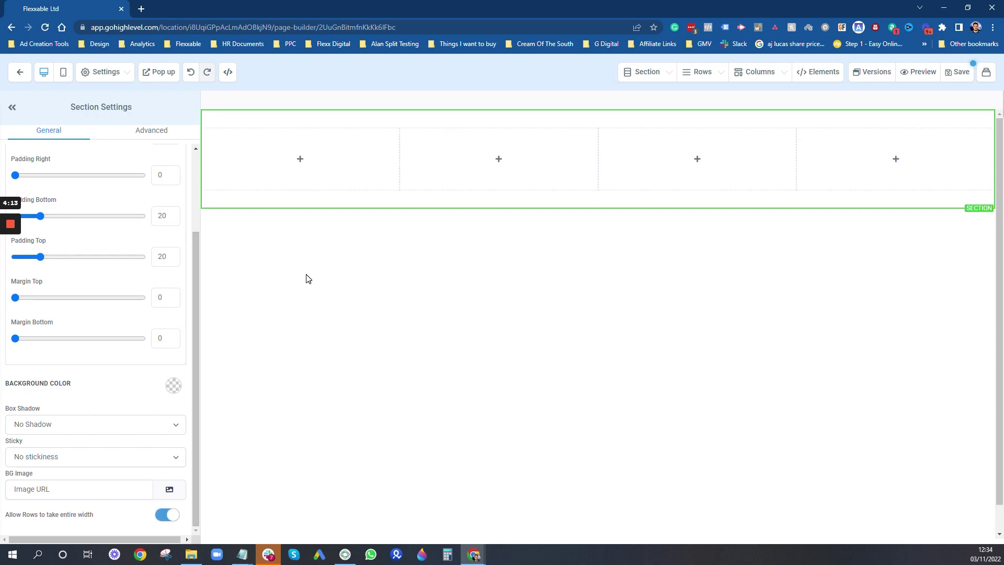
{"action": "scroll", "coordinate": [98, 415], "scroll_direction": "up", "scroll_amount": 2}
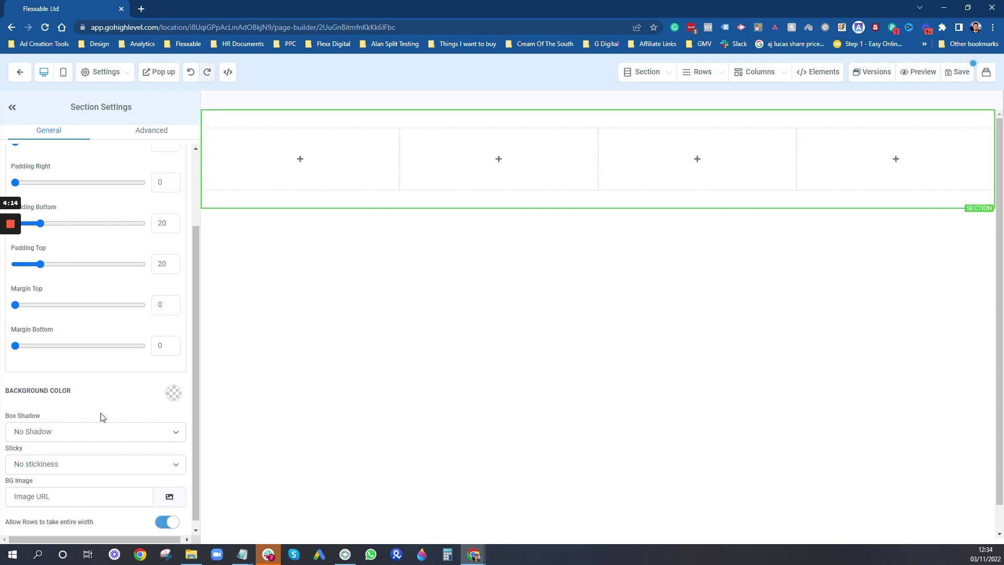
Add an image element to the first column and set its picture to Aunt Meg Logo.png from the media library
{"action": "left_click", "coordinate": [300, 159]}
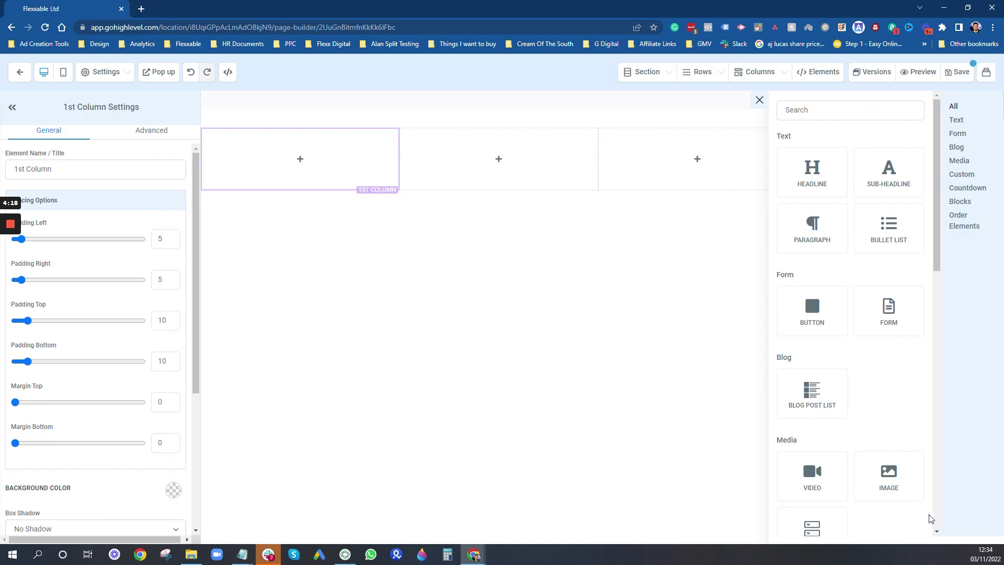
{"action": "left_click", "coordinate": [900, 481]}
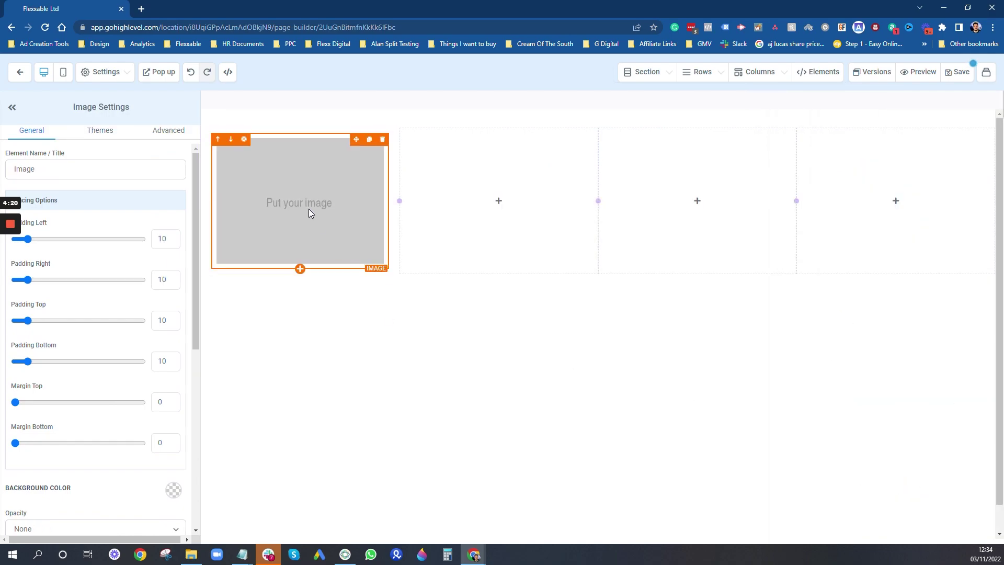
{"action": "scroll", "coordinate": [58, 336], "scroll_direction": "down", "scroll_amount": 2}
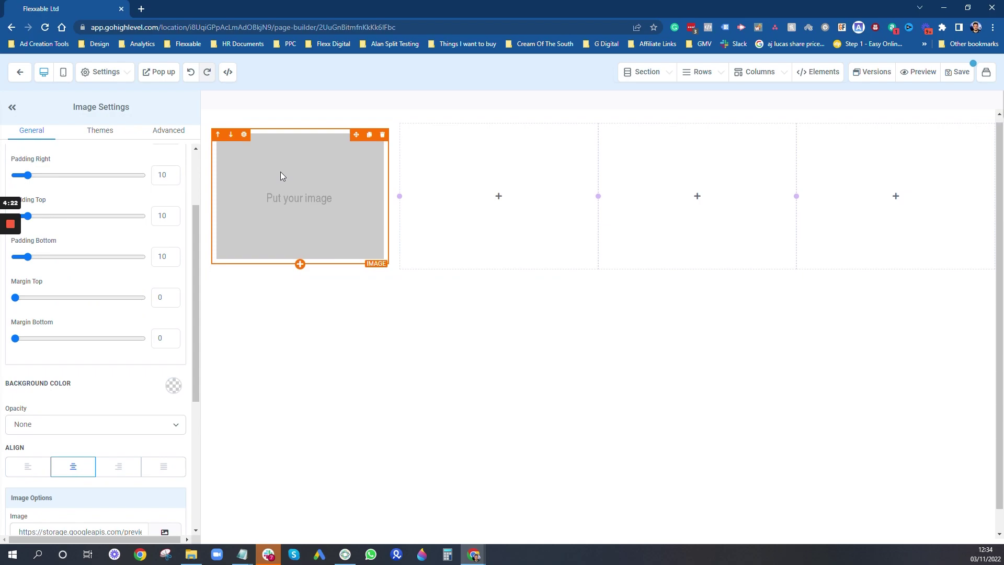
{"action": "scroll", "coordinate": [281, 176], "scroll_direction": "down", "scroll_amount": 1}
{"action": "scroll", "coordinate": [131, 445], "scroll_direction": "down", "scroll_amount": 4}
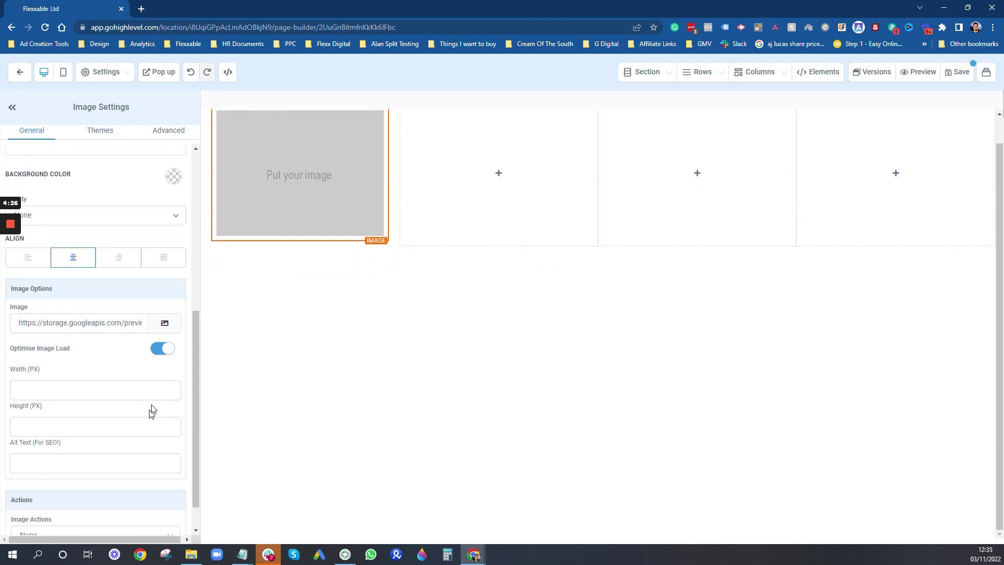
{"action": "left_click", "coordinate": [165, 324]}
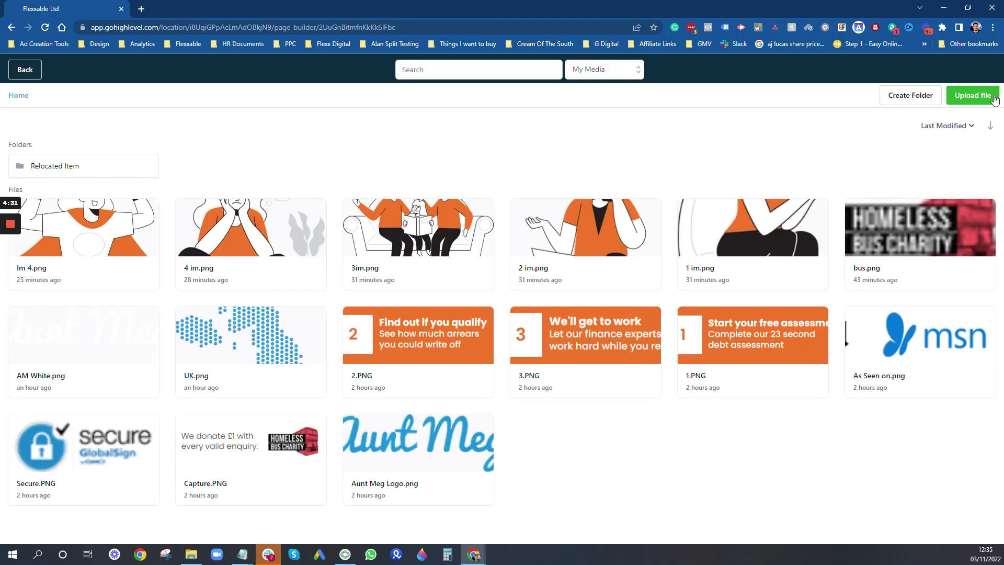
{"action": "left_click", "coordinate": [443, 452]}
{"action": "scroll", "coordinate": [470, 293], "scroll_direction": "up", "scroll_amount": 1}
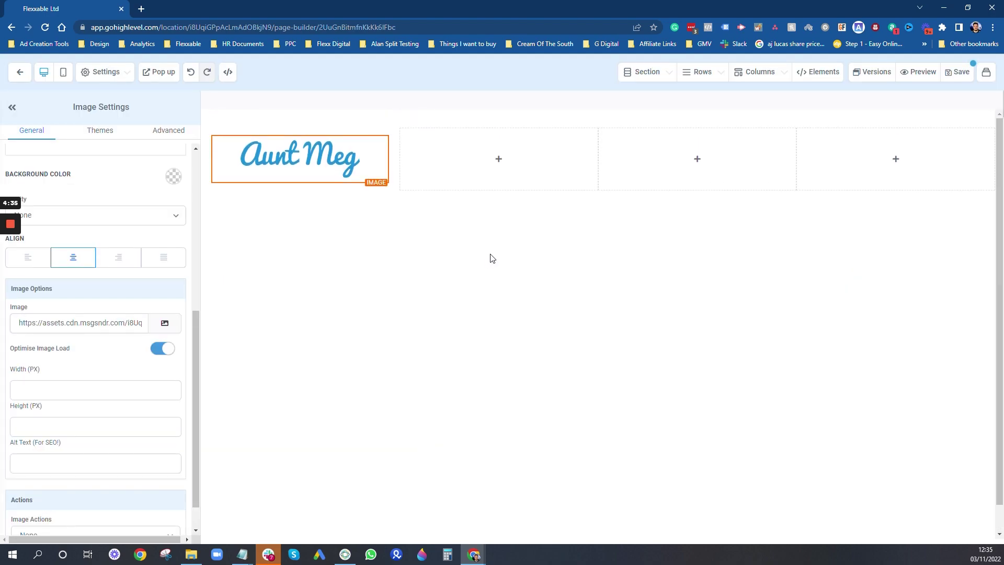
Add an image element to the third column and set its picture to Capture.PNG from the media library
{"action": "left_click", "coordinate": [697, 159]}
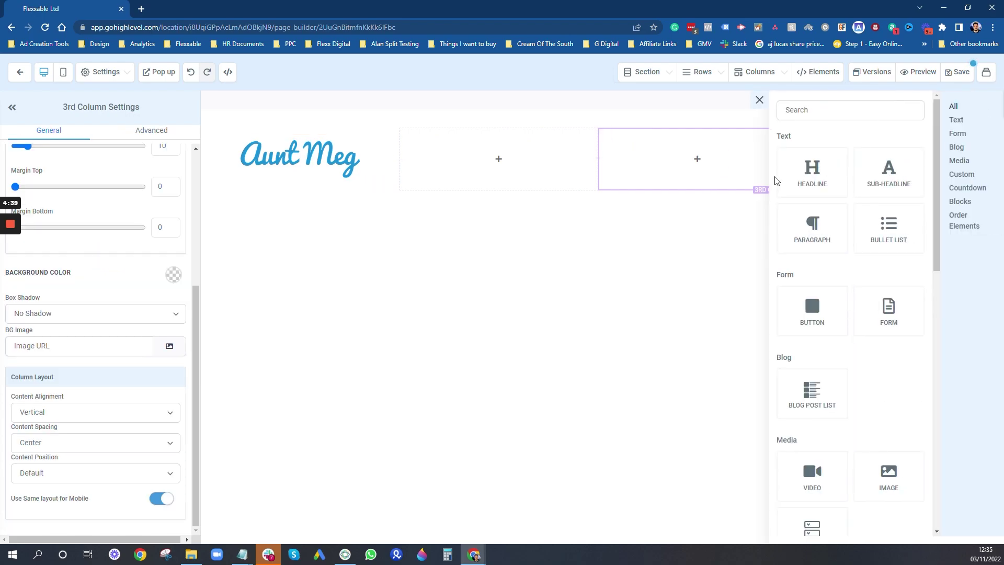
{"action": "left_click", "coordinate": [884, 421]}
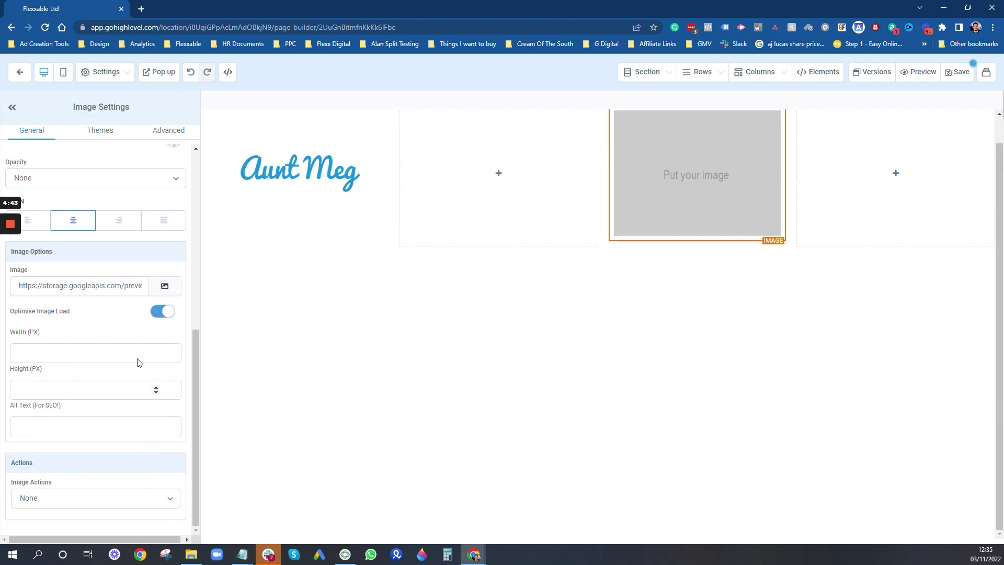
{"action": "left_click", "coordinate": [164, 286]}
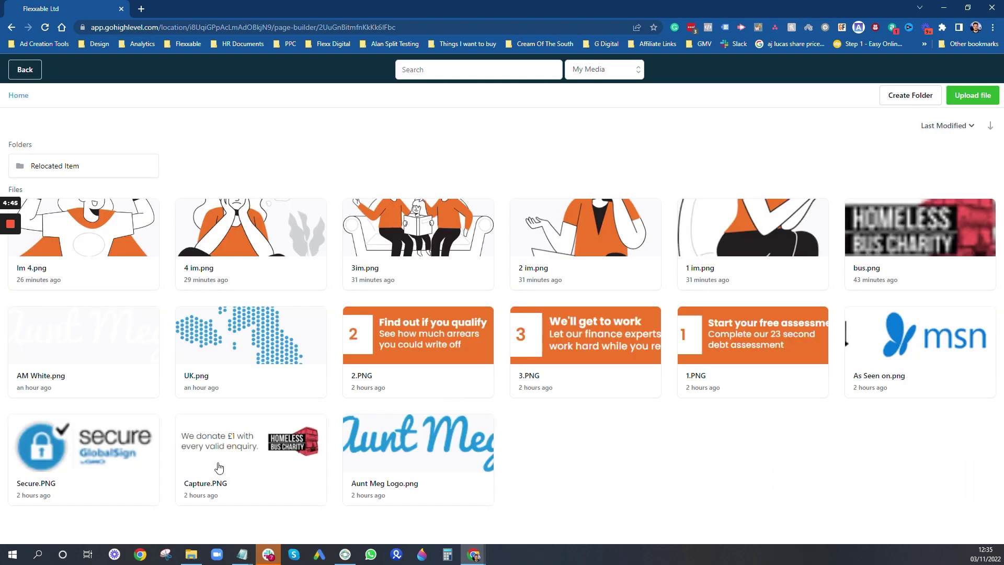
{"action": "left_click", "coordinate": [220, 468]}
Add an image element to the fourth column and set its picture to Secure.PNG from the media library
{"action": "left_click", "coordinate": [885, 173]}
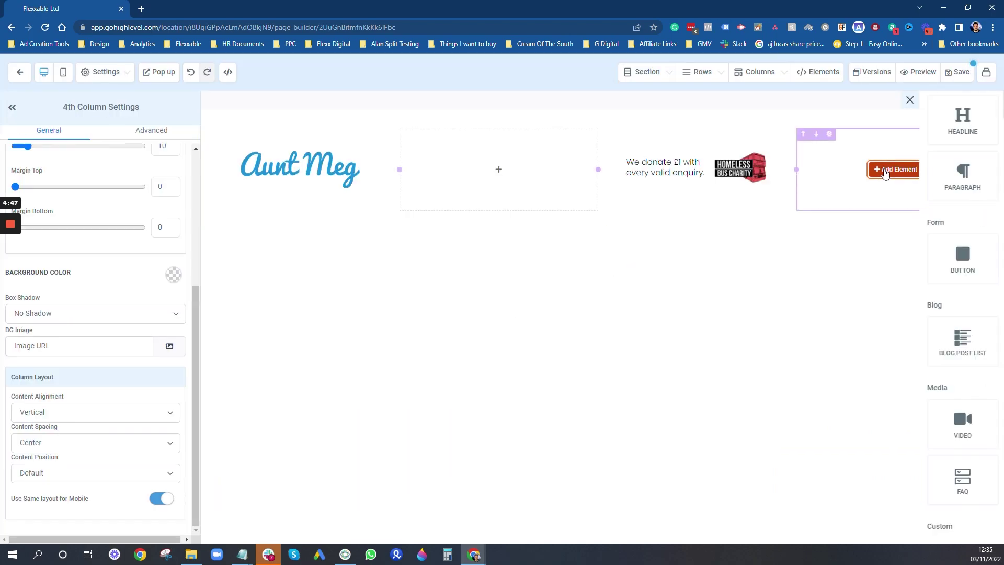
{"action": "left_click", "coordinate": [891, 429]}
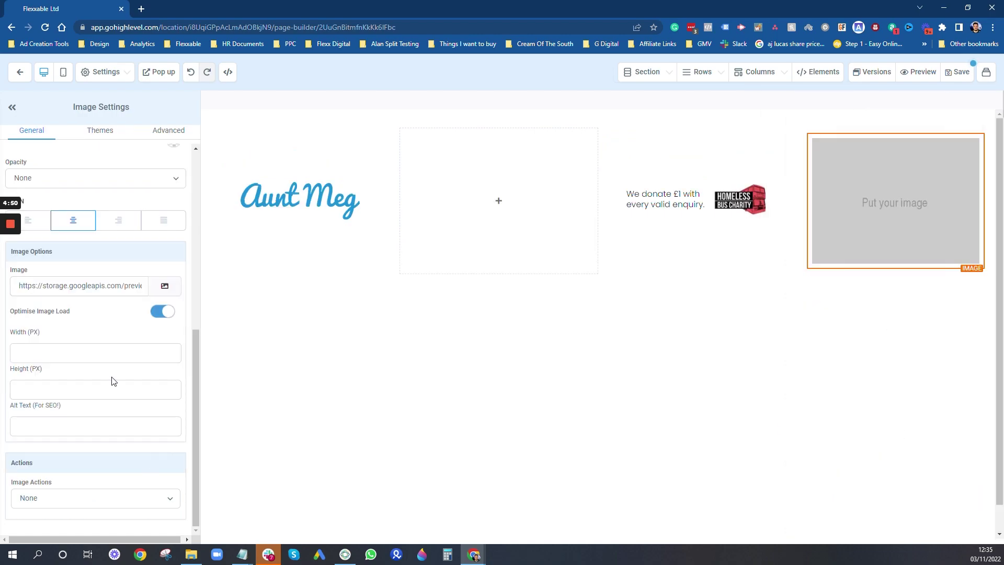
{"action": "left_click", "coordinate": [167, 286]}
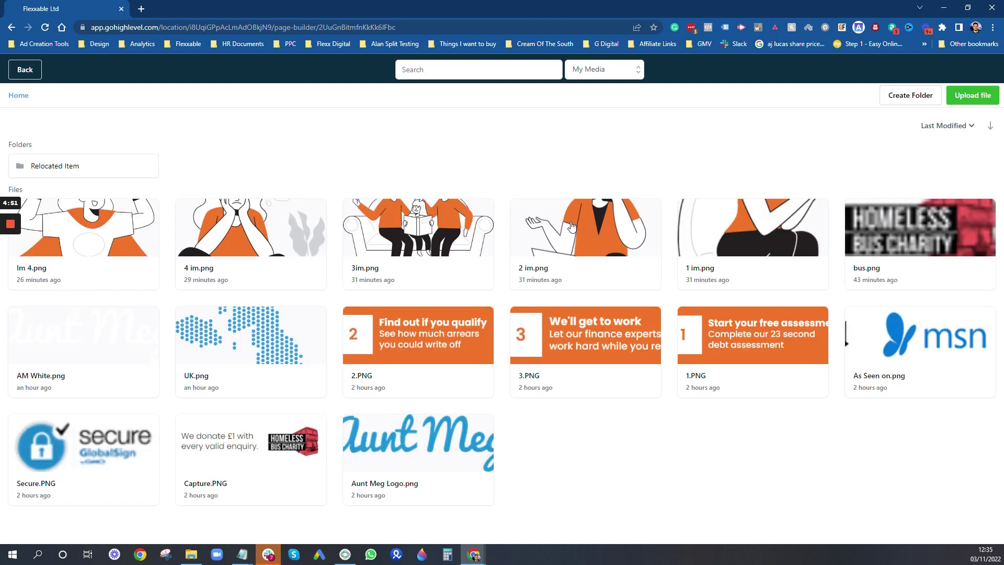
{"action": "left_click", "coordinate": [119, 457]}
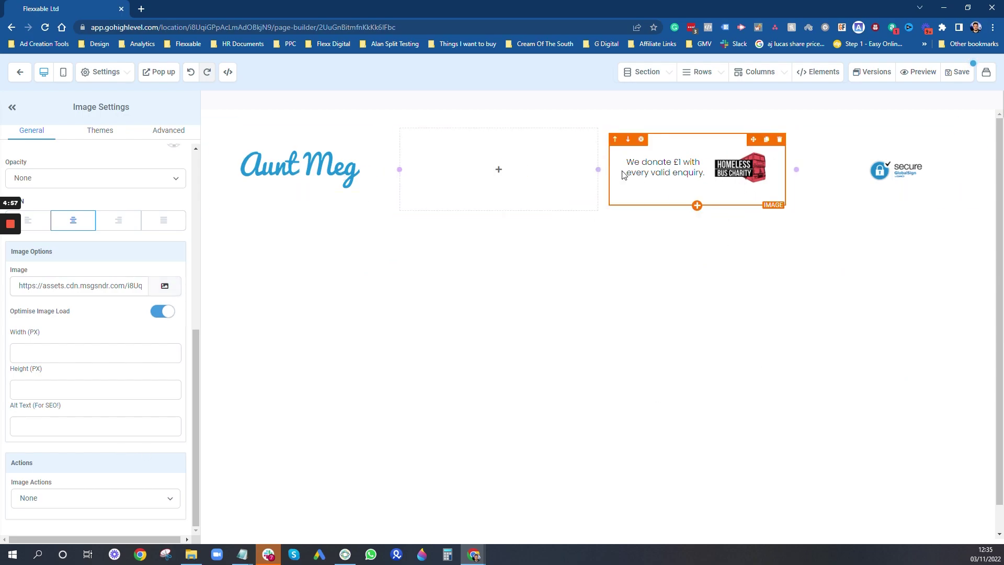
Narrow the fourth column and widen the empty second column so the charity and secure images sit closer together
{"action": "left_click", "coordinate": [604, 178]}
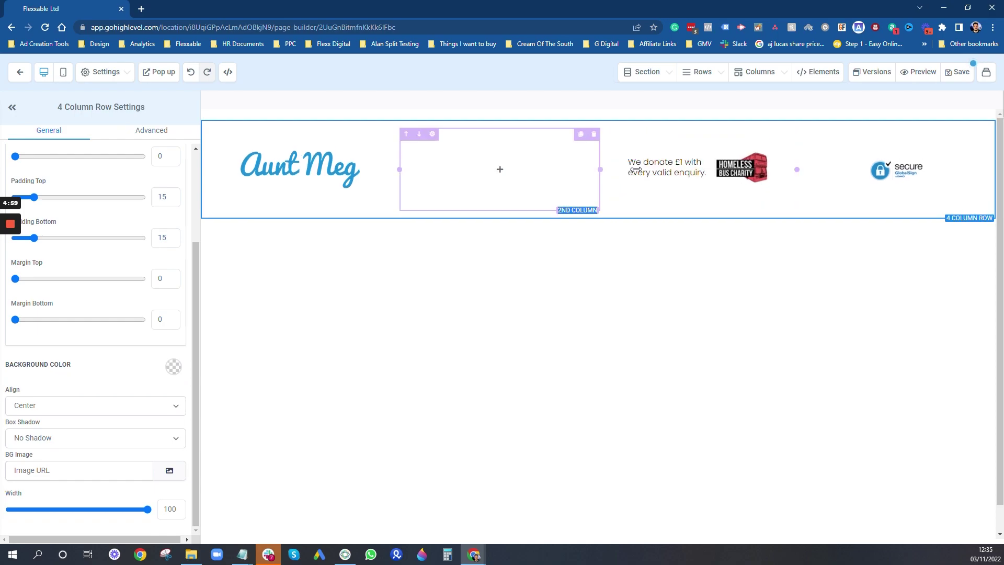
{"action": "mouse_move", "coordinate": [636, 169]}
{"action": "left_mouse_down"}
{"action": "mouse_move", "coordinate": [621, 166]}
{"action": "mouse_move", "coordinate": [644, 165]}
{"action": "mouse_move", "coordinate": [611, 167]}
{"action": "mouse_move", "coordinate": [628, 169]}
{"action": "left_mouse_up"}
{"action": "left_click_drag", "start_coordinate": [797, 165], "coordinate": [903, 170]}
{"action": "left_click_drag", "start_coordinate": [626, 169], "coordinate": [706, 220]}
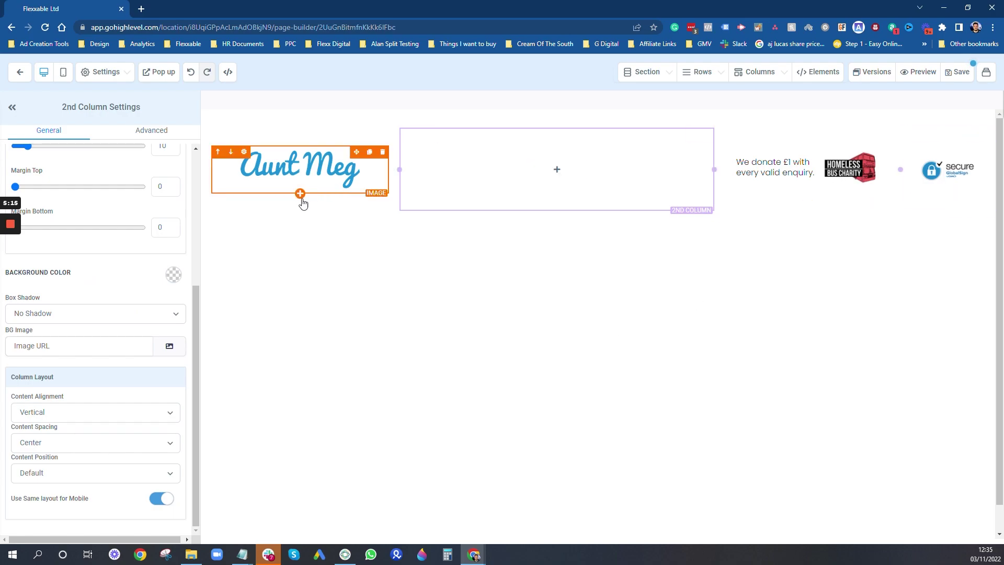
Set the four-column row's top and bottom padding to 0
{"action": "left_click", "coordinate": [295, 218]}
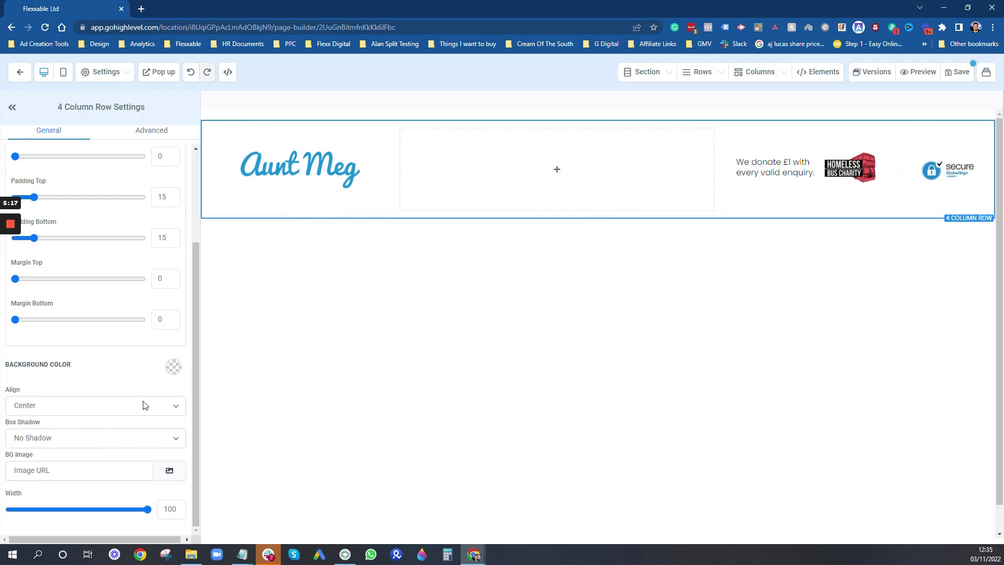
{"action": "scroll", "coordinate": [117, 301], "scroll_direction": "up", "scroll_amount": 3}
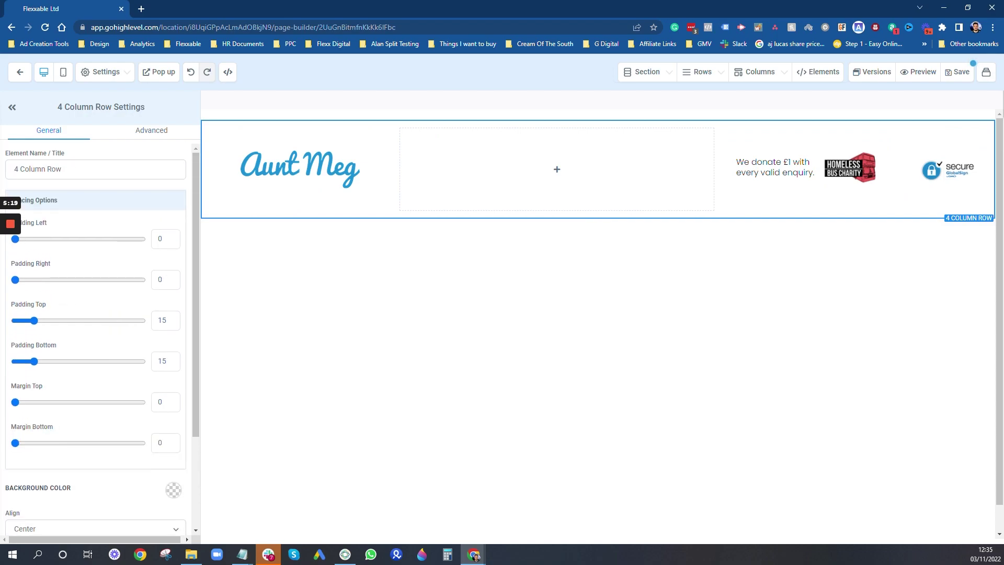
{"action": "double_click", "coordinate": [162, 321]}
{"action": "type", "text": "0"}
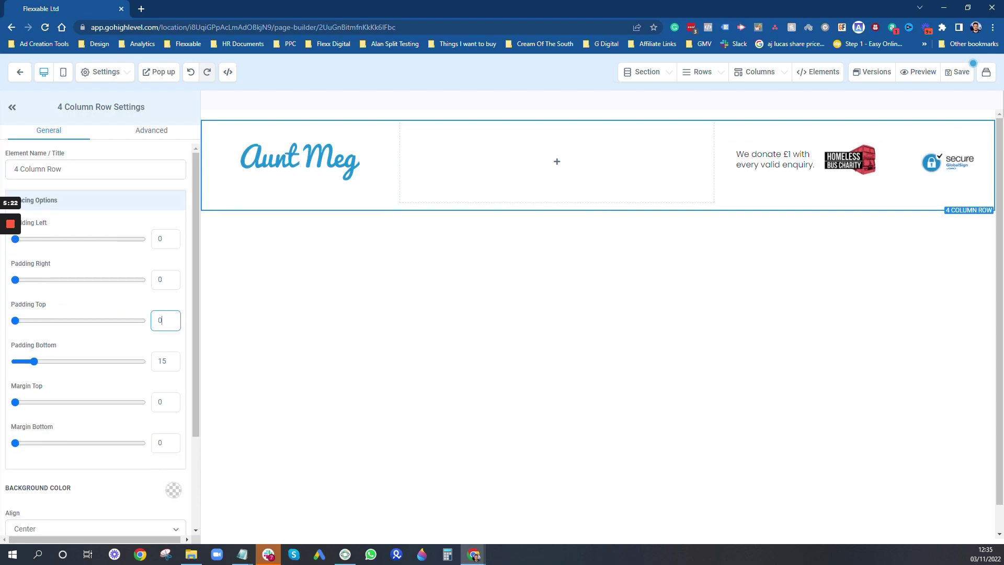
{"action": "double_click", "coordinate": [162, 361]}
{"action": "type", "text": "0"}
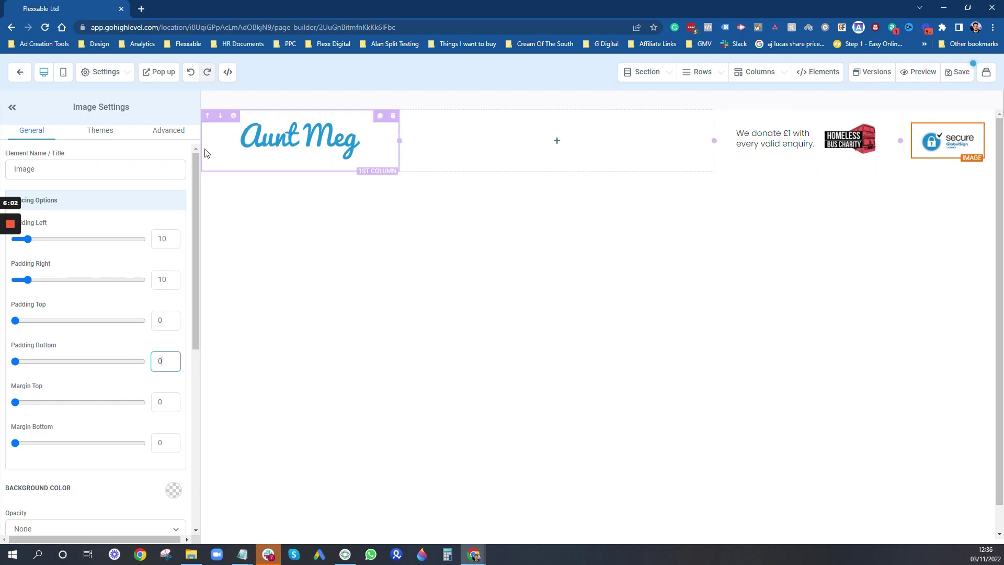
Check the first column's settings and the four-column row's spacing, alignment and shadow settings
{"action": "left_click", "coordinate": [224, 172]}
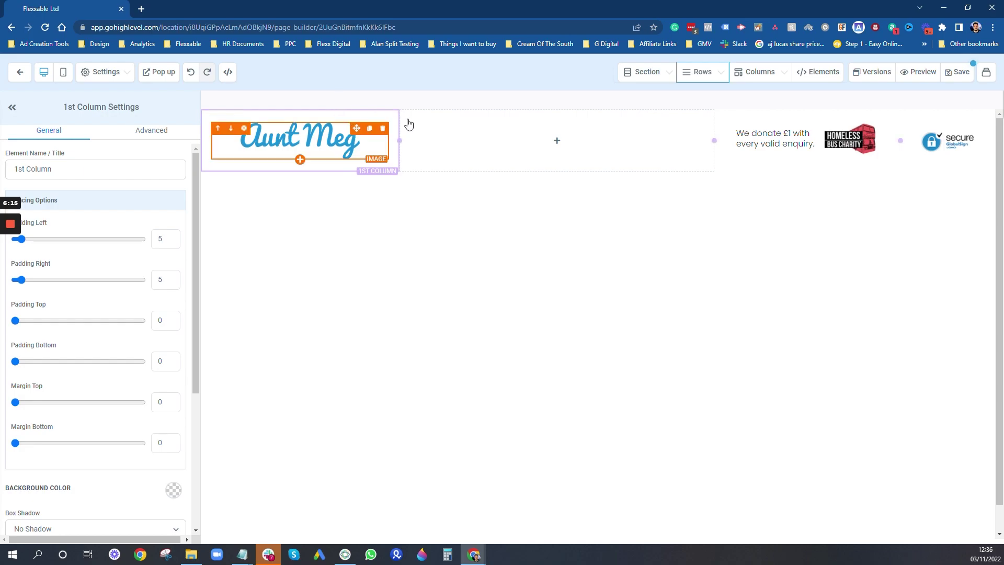
{"action": "mouse_move", "coordinate": [708, 81]}
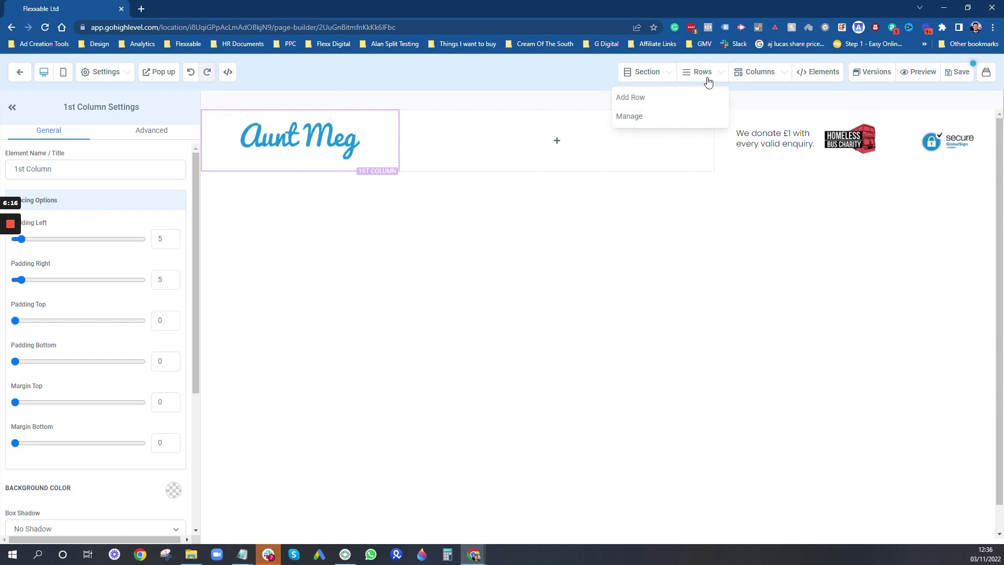
{"action": "left_click", "coordinate": [648, 120]}
{"action": "left_click", "coordinate": [863, 139]}
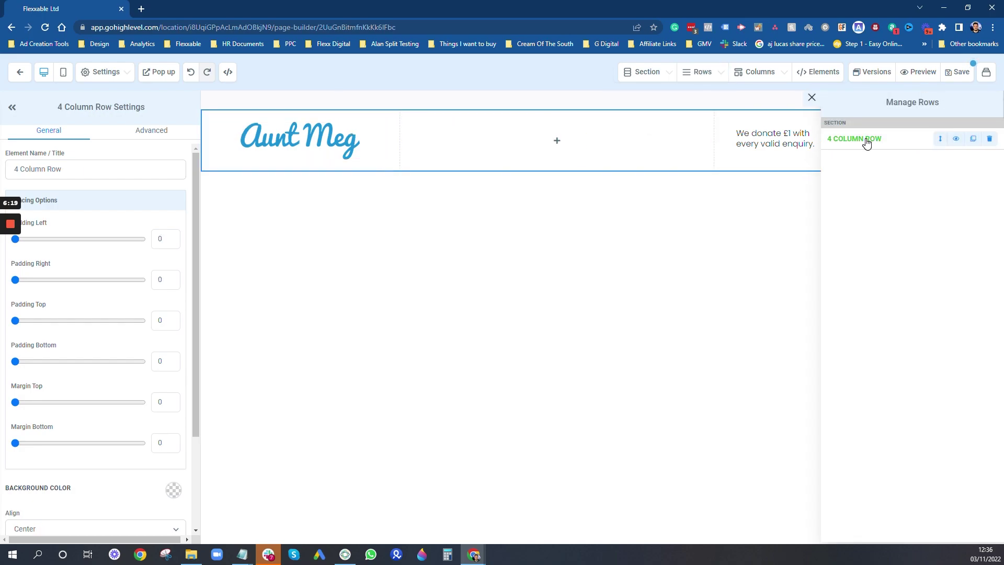
{"action": "scroll", "coordinate": [134, 352], "scroll_direction": "down", "scroll_amount": 3}
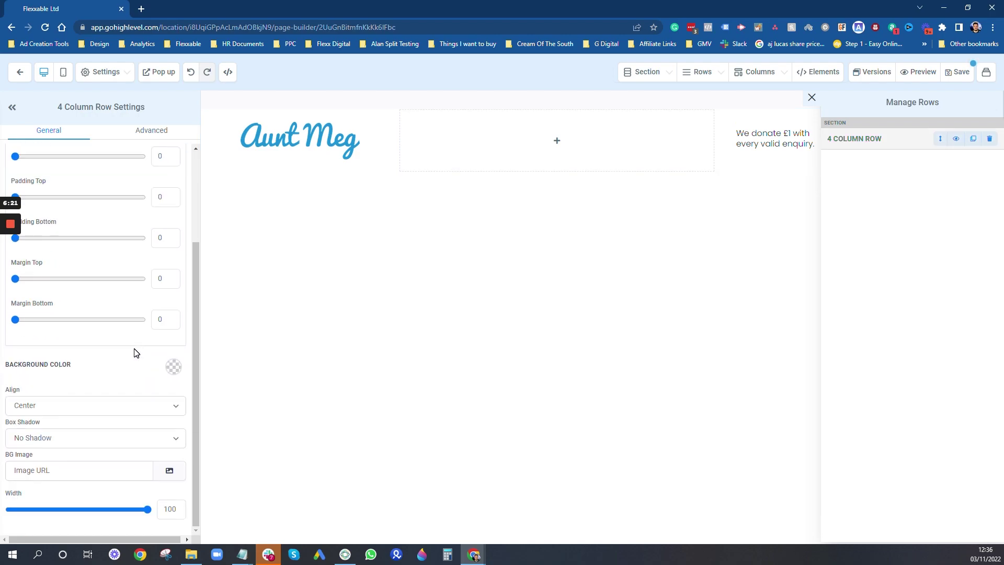
Apply a 30% Drop Shadow to the header section and close the section list
{"action": "mouse_move", "coordinate": [663, 74]}
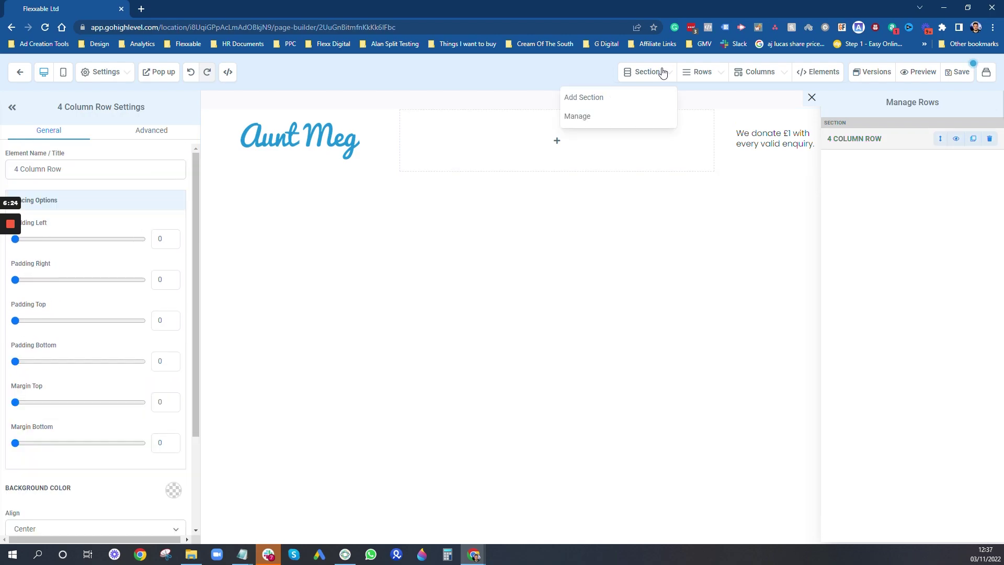
{"action": "left_click", "coordinate": [579, 116]}
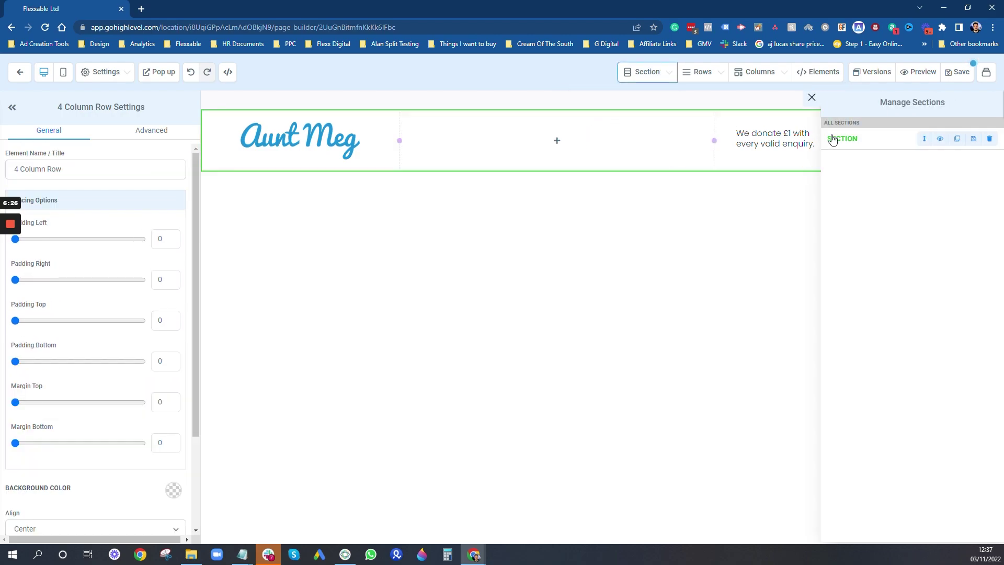
{"action": "left_click", "coordinate": [850, 140]}
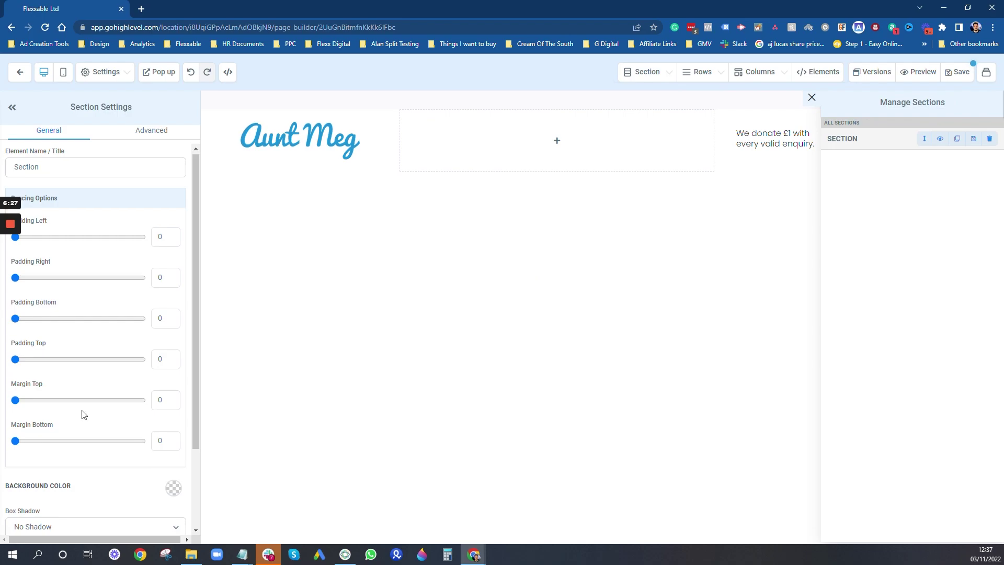
{"action": "scroll", "coordinate": [84, 415], "scroll_direction": "down", "scroll_amount": 2}
{"action": "scroll", "coordinate": [87, 421], "scroll_direction": "up", "scroll_amount": 2}
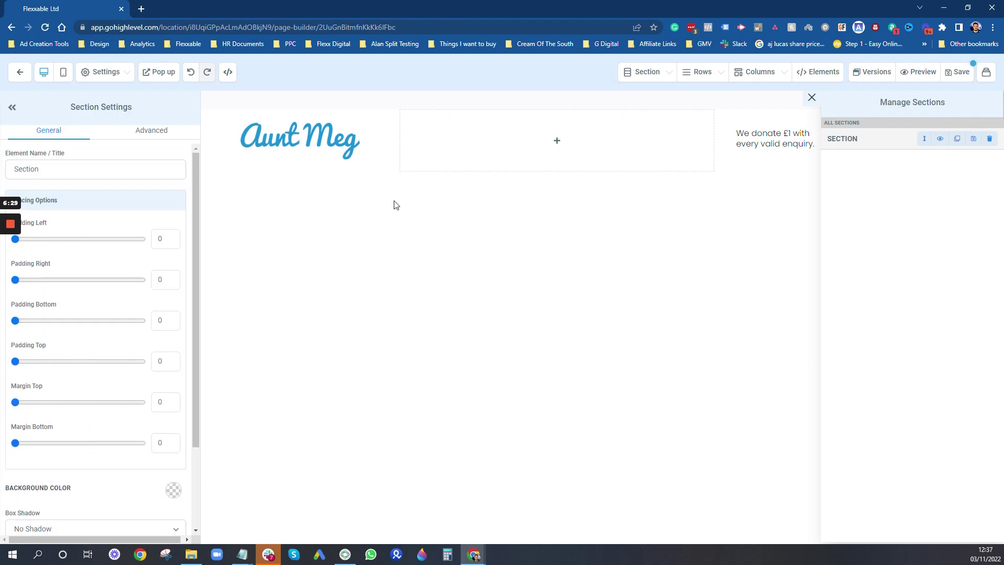
{"action": "scroll", "coordinate": [129, 347], "scroll_direction": "down", "scroll_amount": 2}
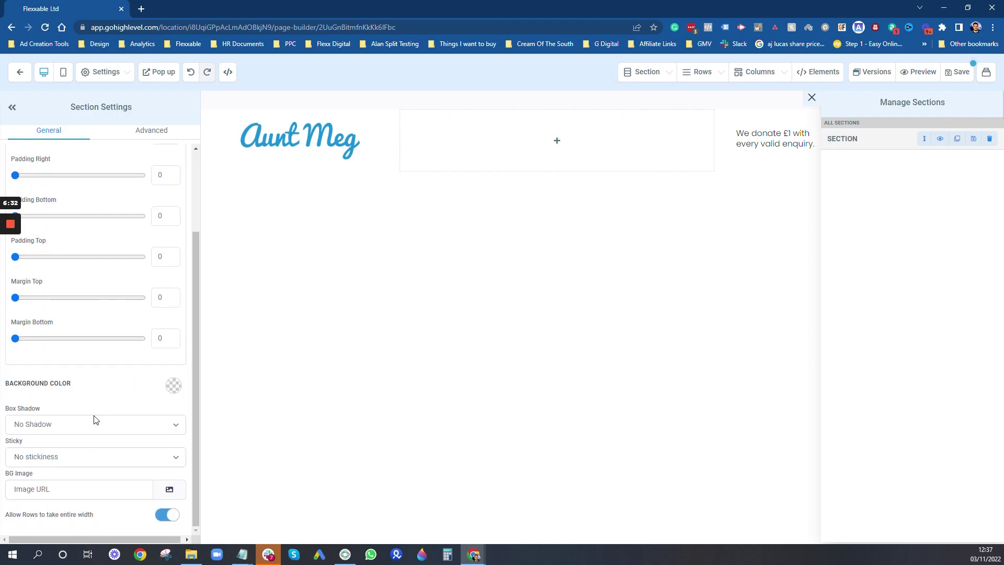
{"action": "left_click", "coordinate": [59, 427]}
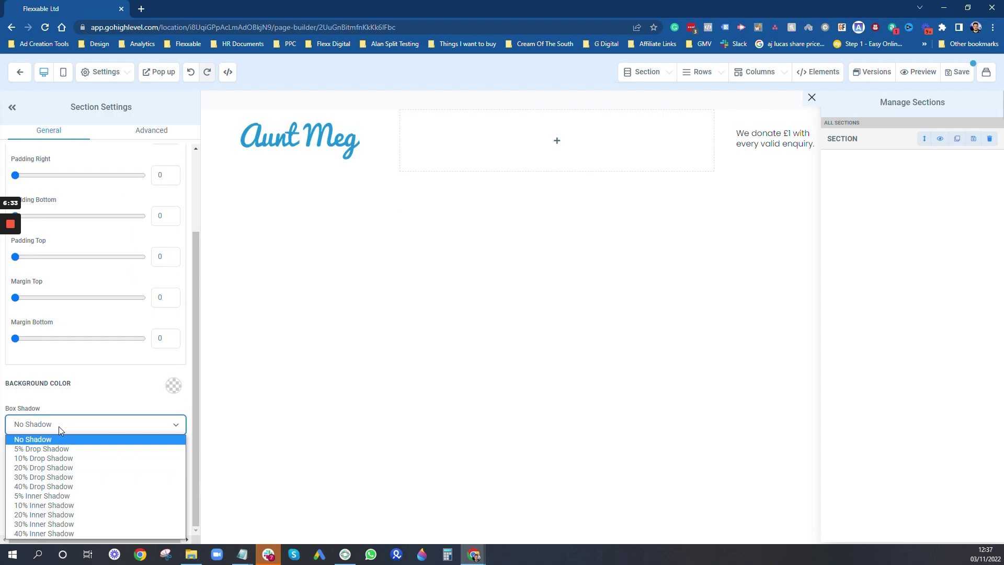
{"action": "left_click", "coordinate": [55, 477]}
{"action": "left_click", "coordinate": [452, 382]}
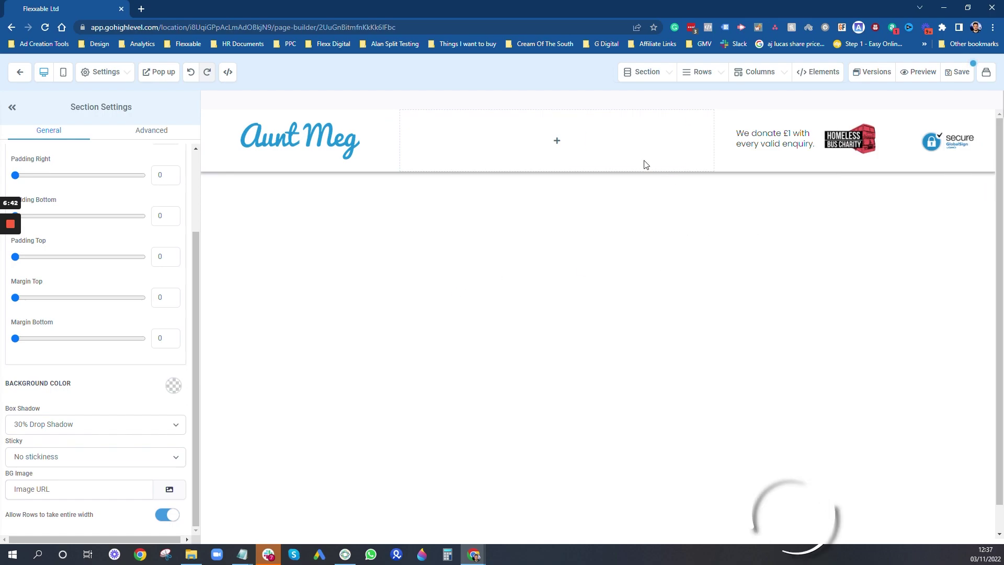
Add a full-width section directly below the header section
{"action": "left_click", "coordinate": [658, 74]}
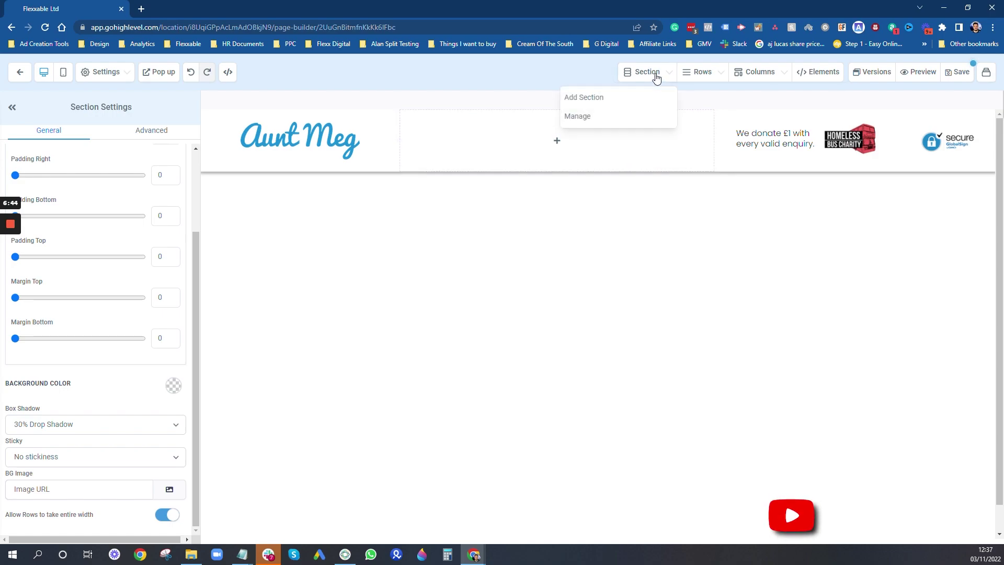
{"action": "left_click", "coordinate": [601, 117]}
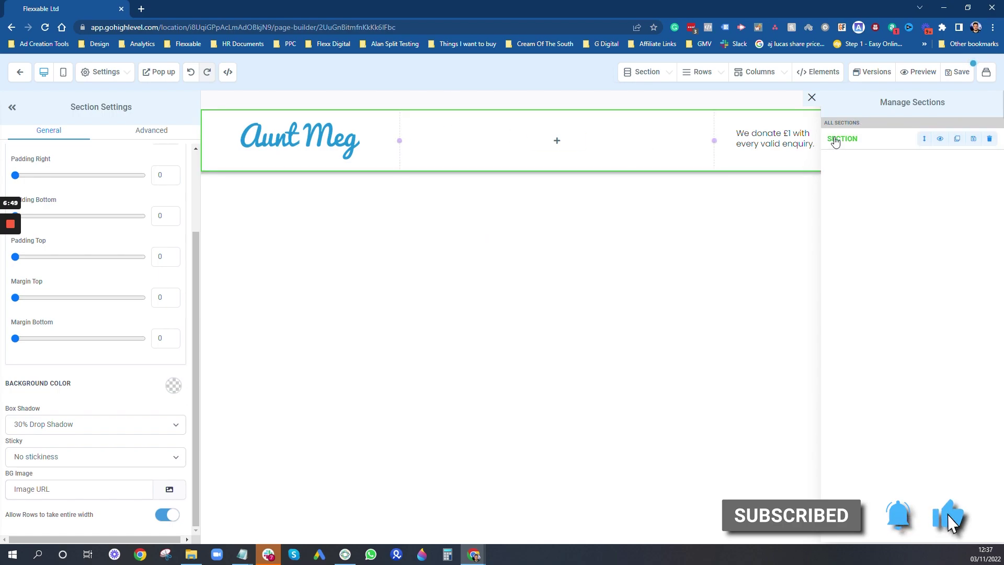
{"action": "left_click", "coordinate": [671, 81]}
{"action": "left_click", "coordinate": [619, 99]}
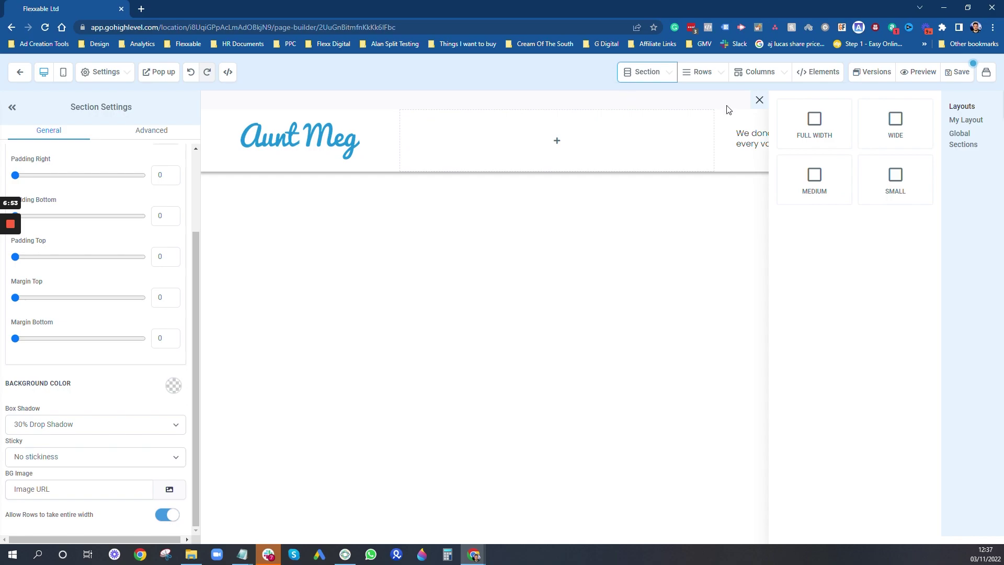
{"action": "left_click", "coordinate": [797, 123]}
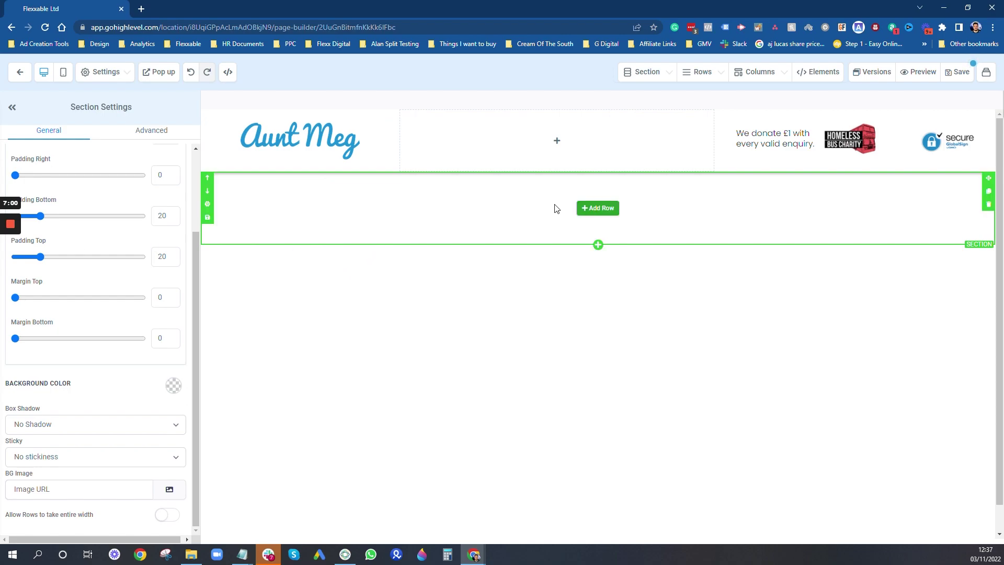
Add a one-column row to the new section and place a headline element in it
{"action": "left_click", "coordinate": [579, 209]}
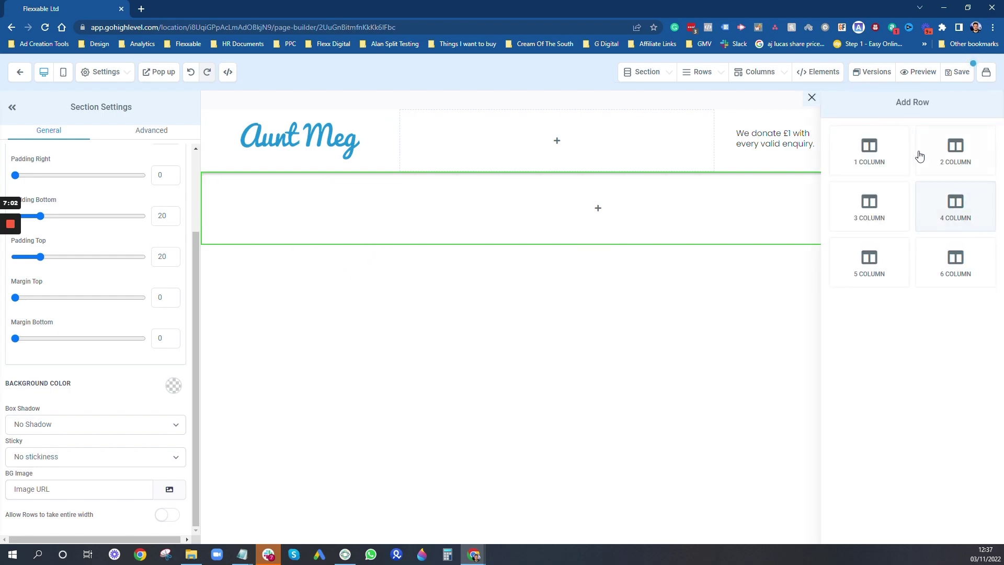
{"action": "left_click", "coordinate": [880, 157]}
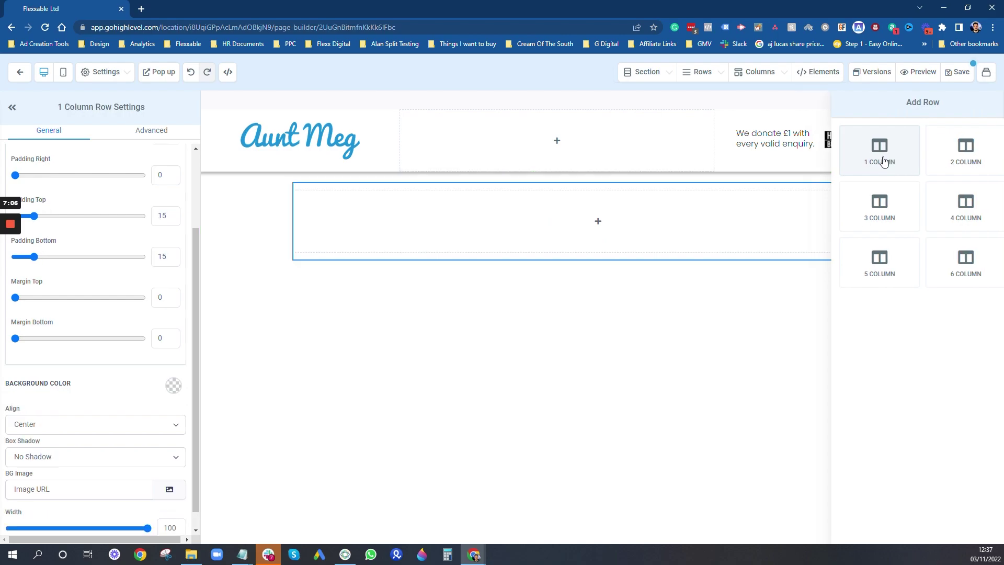
{"action": "left_click", "coordinate": [601, 222]}
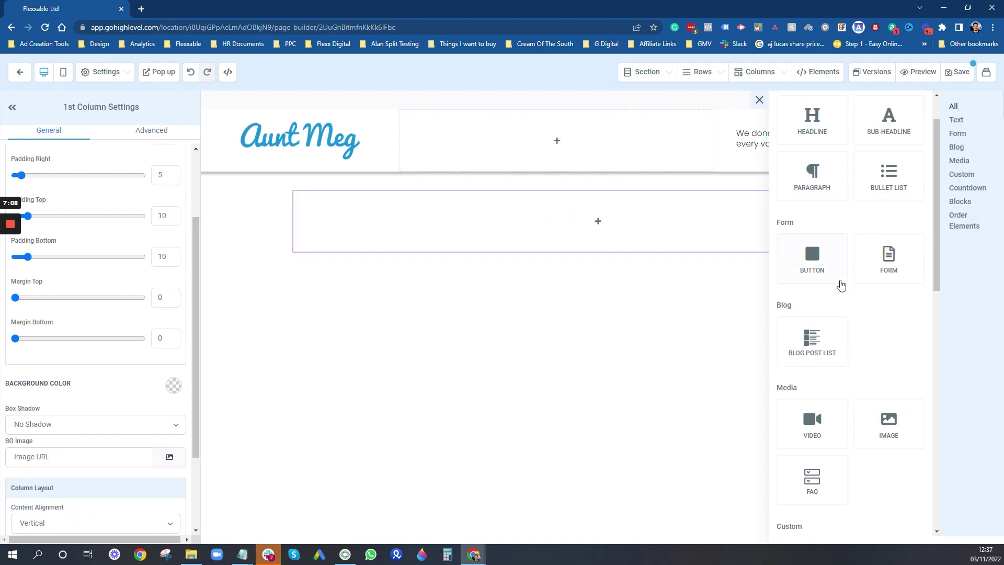
{"action": "left_click", "coordinate": [824, 132]}
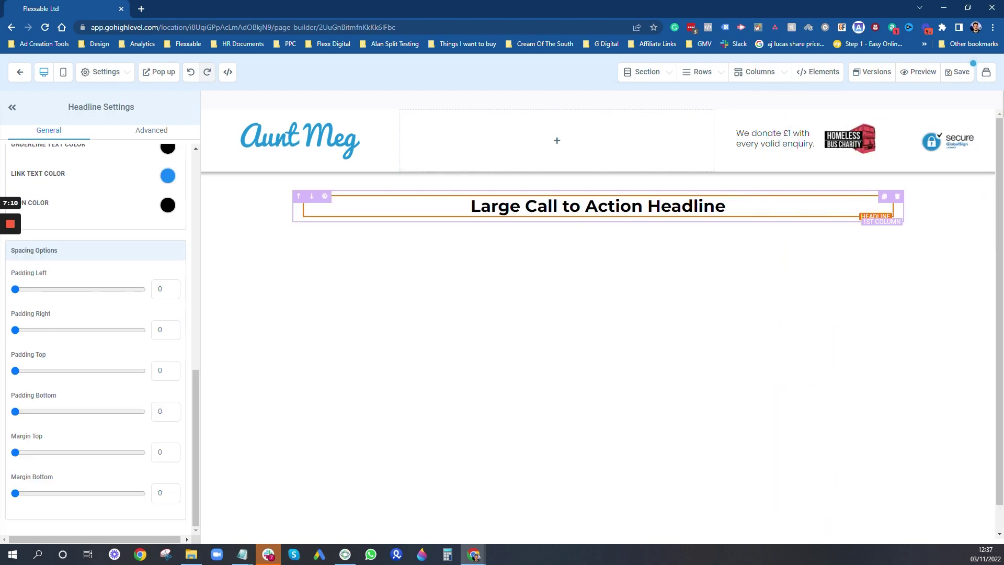
{"action": "left_click", "coordinate": [591, 208]}
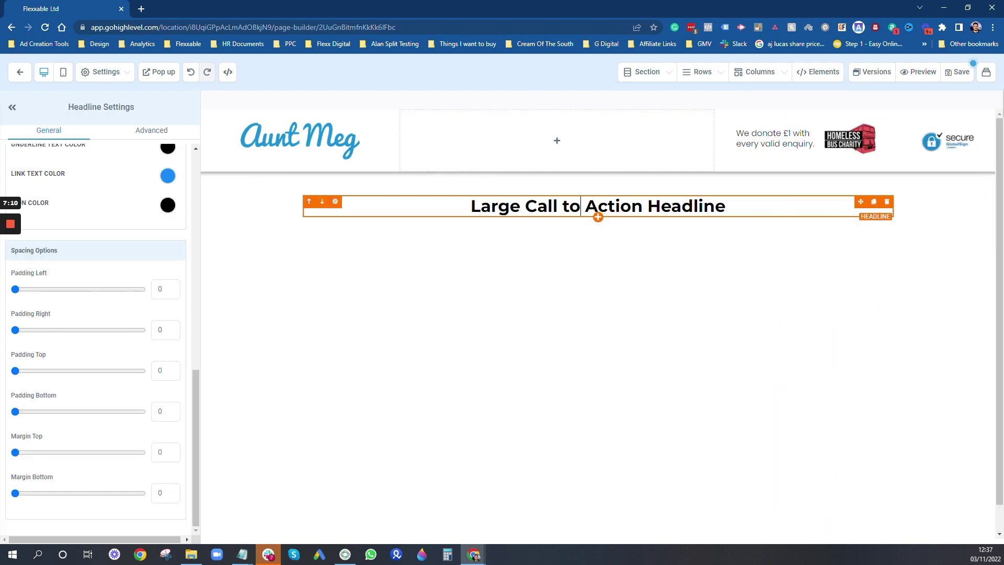
Set the page typography's headline font and content font to Poppins
{"action": "left_click", "coordinate": [119, 74]}
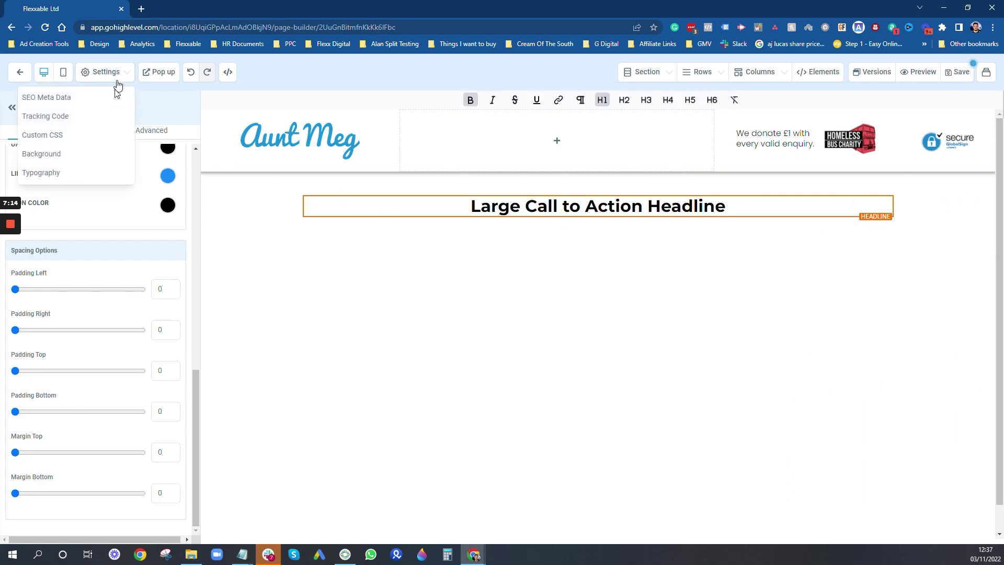
{"action": "left_click", "coordinate": [58, 175]}
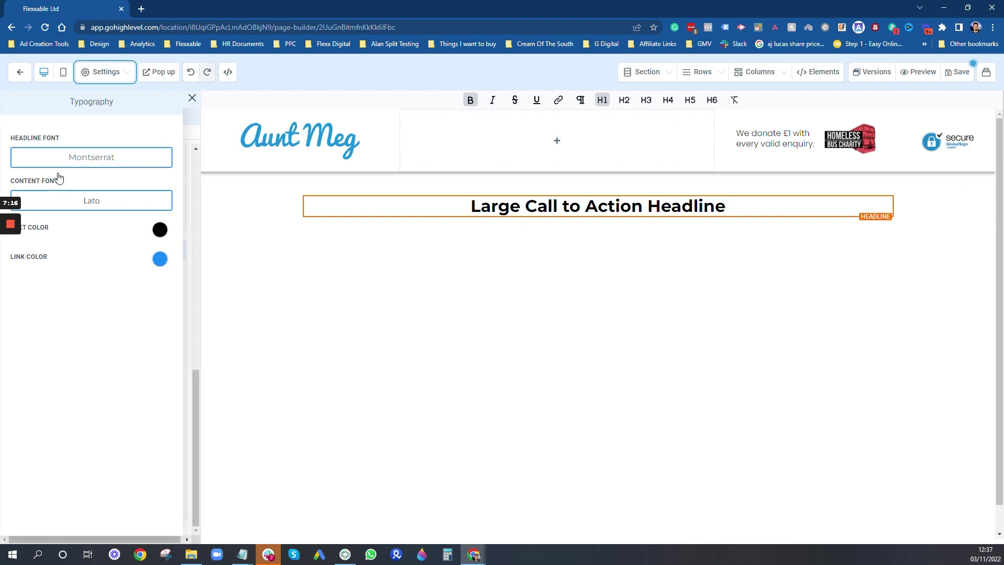
{"action": "left_click", "coordinate": [96, 156]}
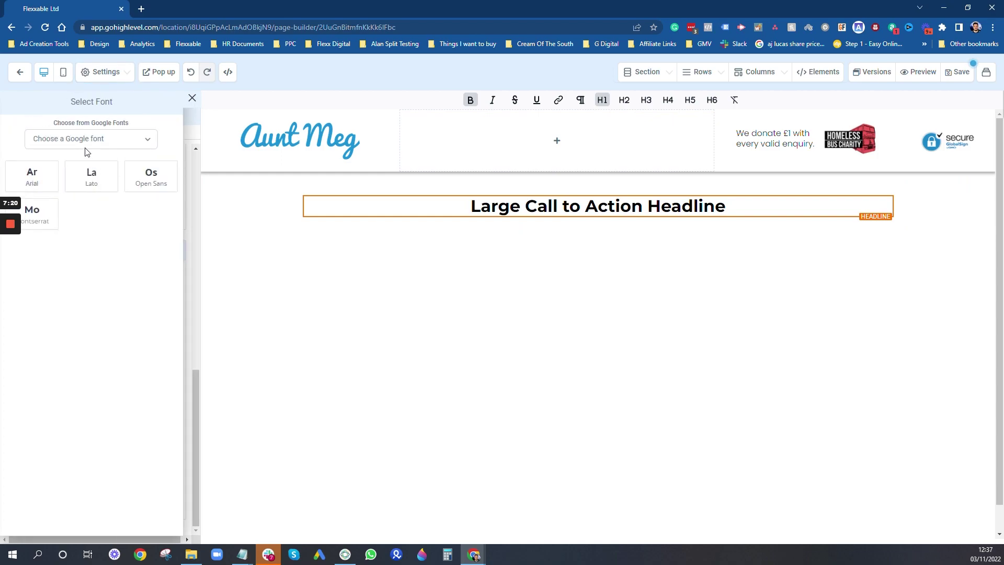
{"action": "left_click", "coordinate": [89, 141]}
{"action": "key", "text": "p"}
{"action": "scroll", "coordinate": [82, 283], "scroll_direction": "down", "scroll_amount": 10}
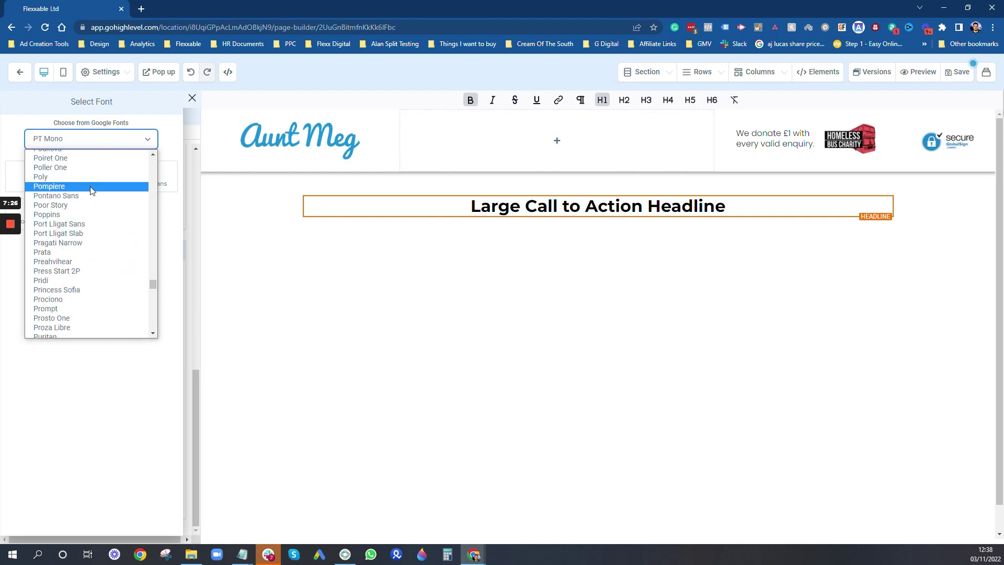
{"action": "scroll", "coordinate": [88, 263], "scroll_direction": "up", "scroll_amount": 2}
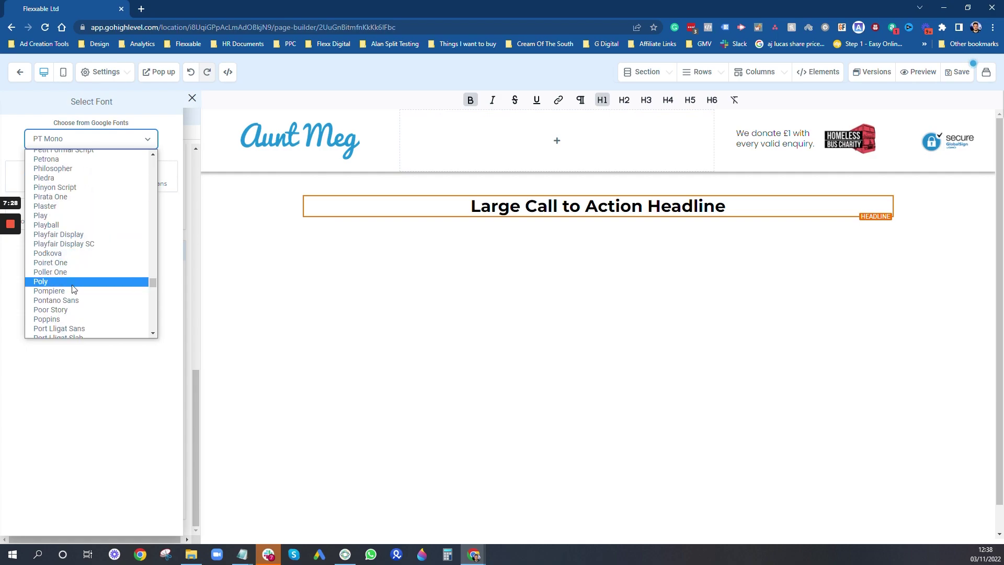
{"action": "scroll", "coordinate": [73, 280], "scroll_direction": "down", "scroll_amount": 2}
{"action": "left_click", "coordinate": [78, 213]}
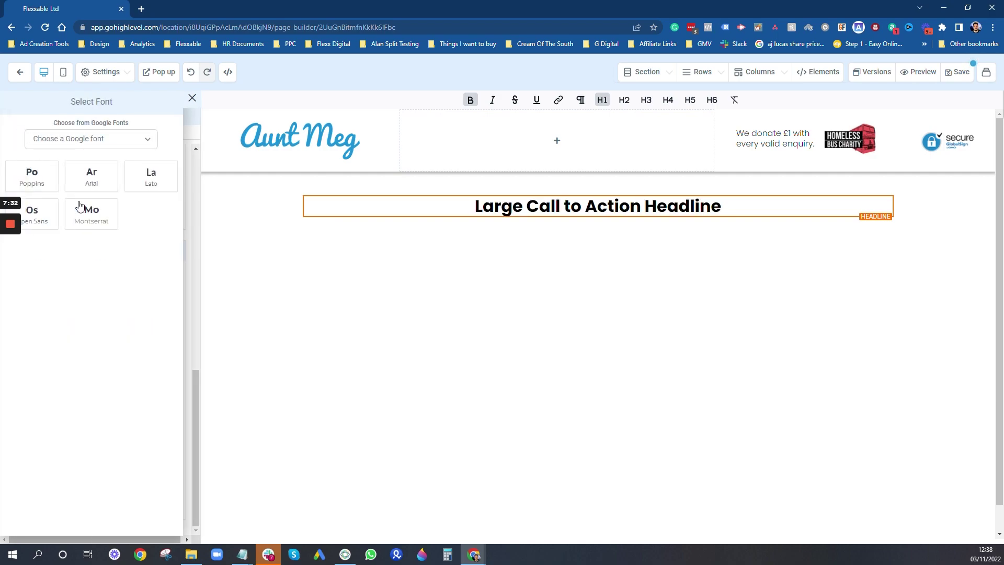
{"action": "left_click", "coordinate": [50, 183]}
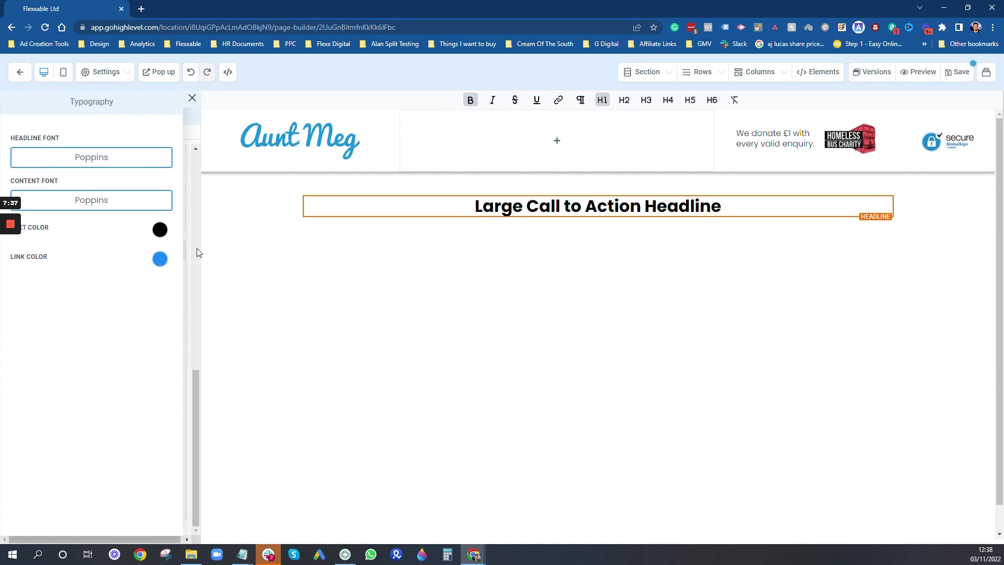
{"action": "left_click", "coordinate": [191, 101]}
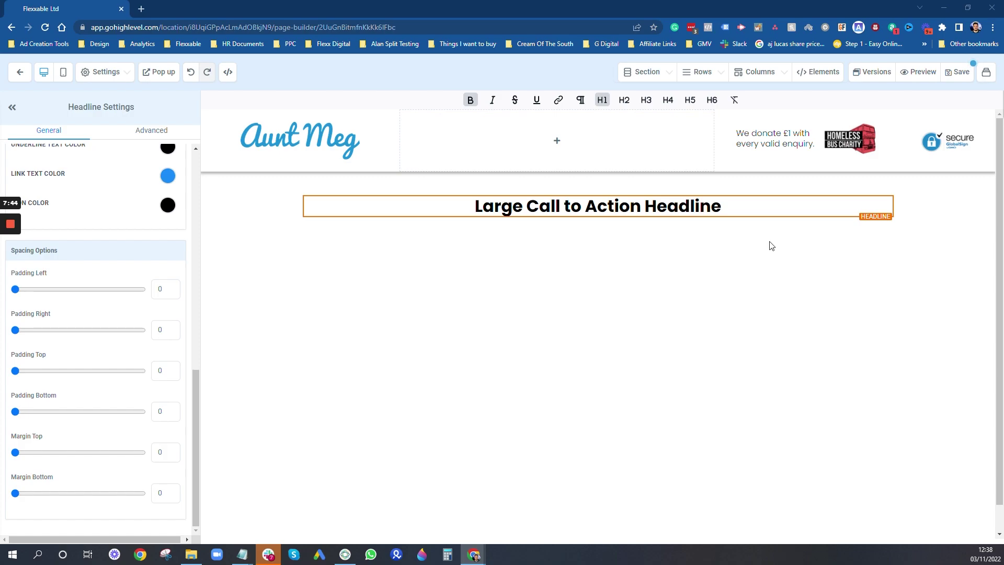
Replace the headline text with "We've Helped Thousands of Brits Reduce Their Debts" and remove the blank lines above it
{"action": "key", "text": "ctrl+a"}
{"action": "type", "text": "We've Helped Thousands of Brits Reduce Their Debts"}
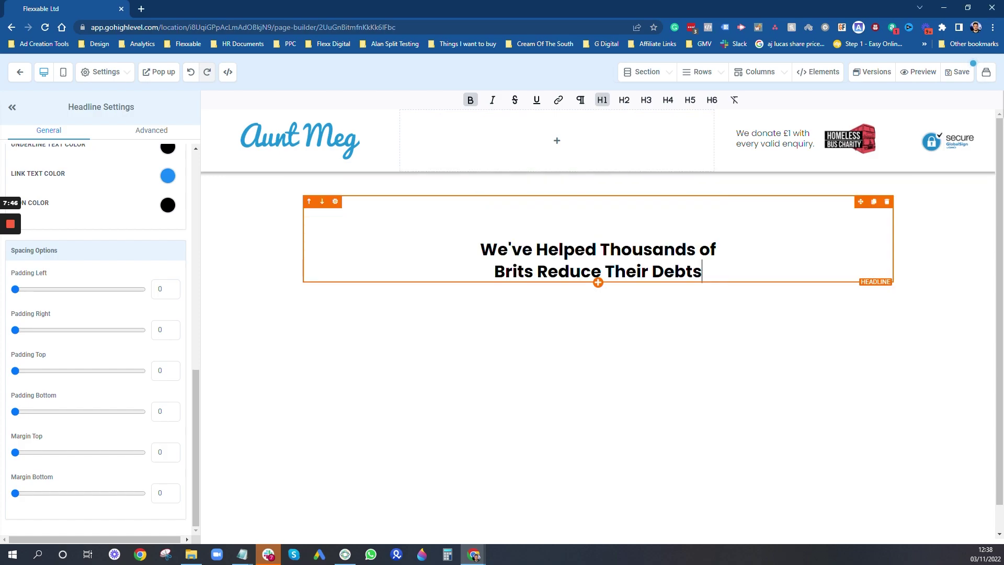
{"action": "key", "text": "BackSpace"}
{"action": "key", "text": "BackSpace"}
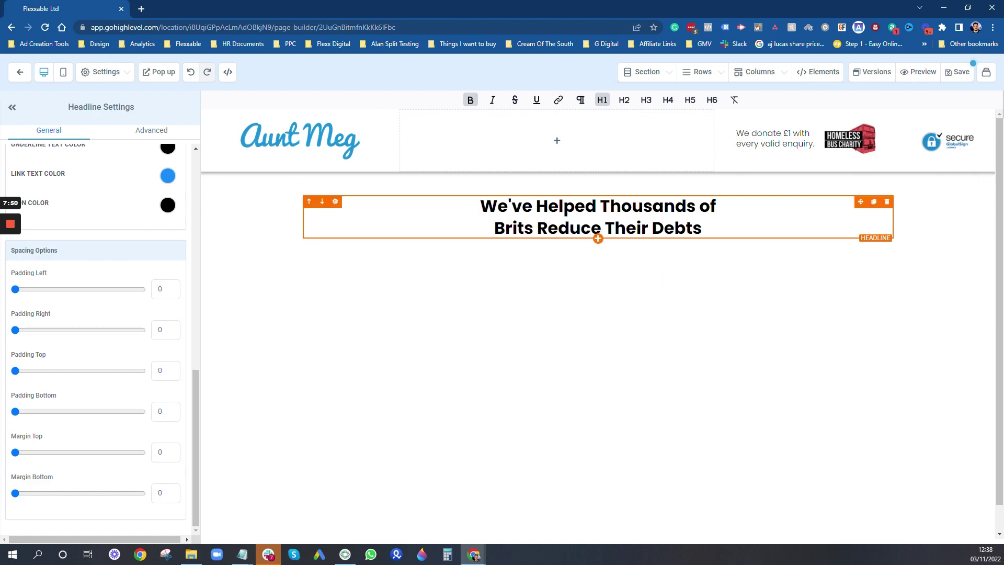
Set the headline's desktop and mobile font sizes to 50
{"action": "scroll", "coordinate": [148, 289], "scroll_direction": "up", "scroll_amount": 6}
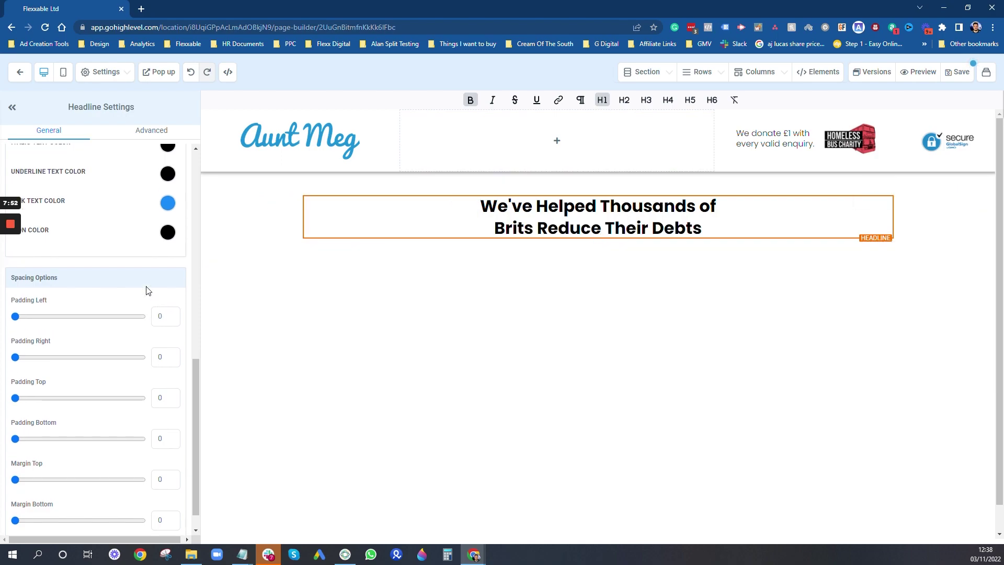
{"action": "double_click", "coordinate": [158, 233]}
{"action": "type", "text": "50"}
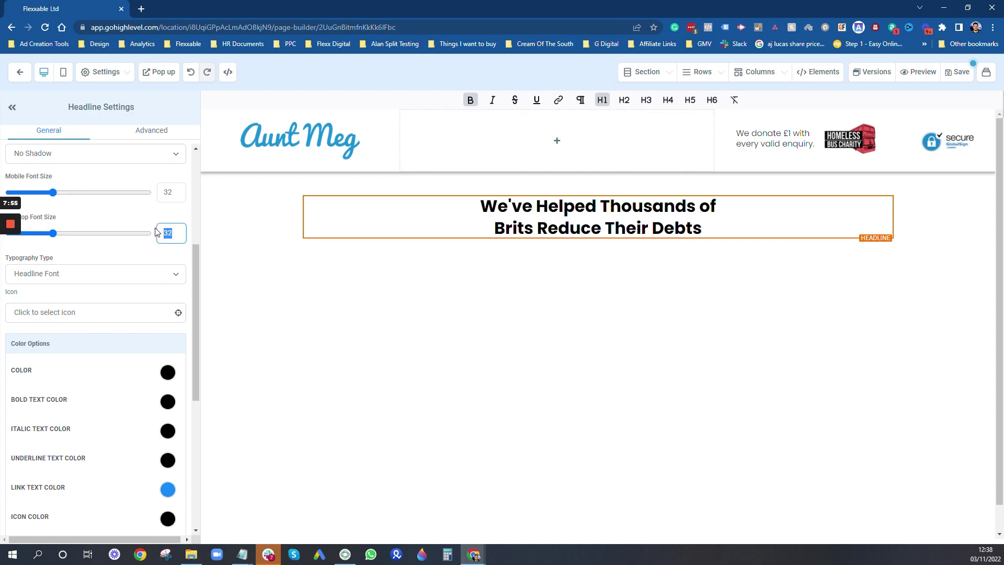
{"action": "double_click", "coordinate": [169, 192]}
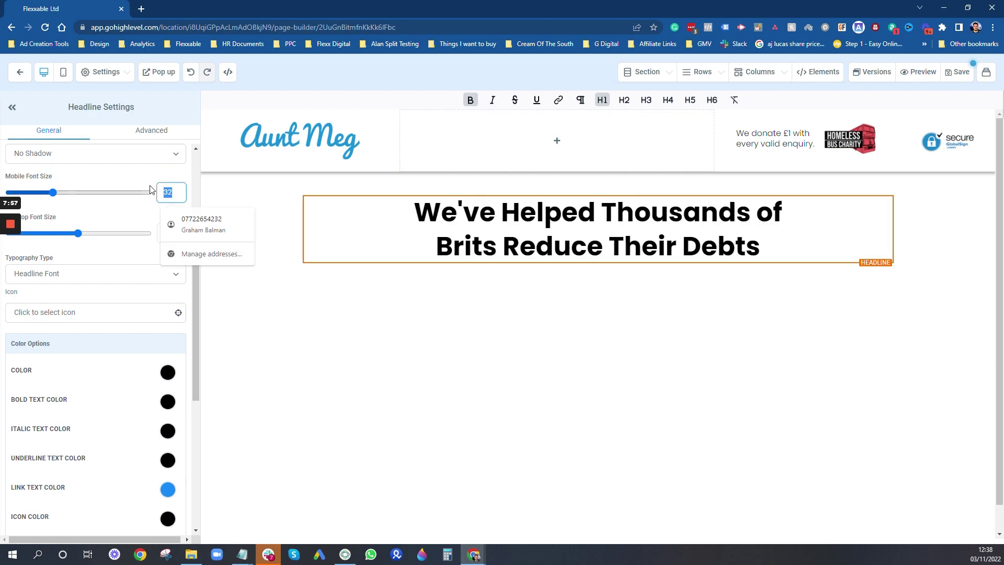
{"action": "type", "text": "50"}
{"action": "left_click", "coordinate": [562, 211]}
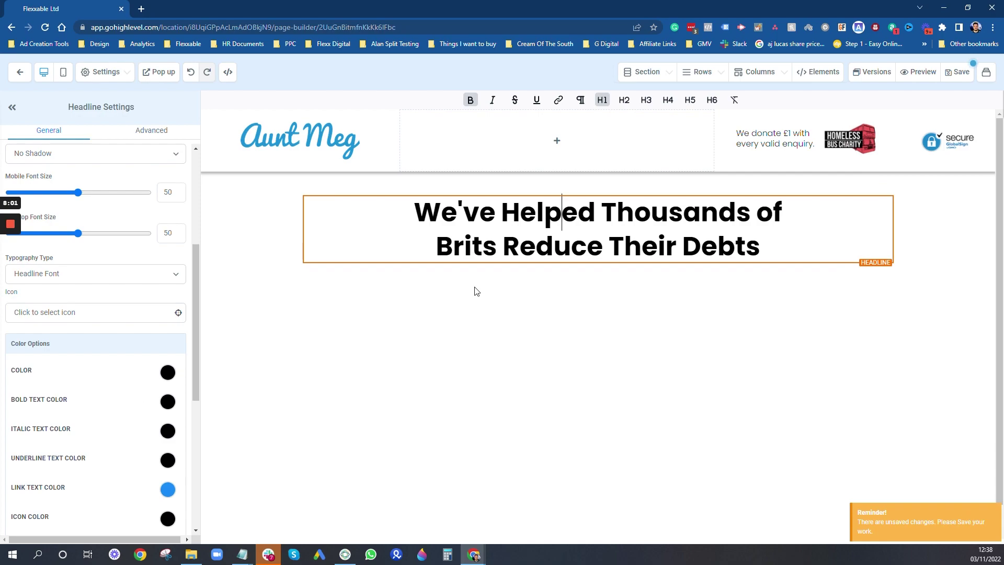
Add a custom colour named Aunt Meg Blue with hex #3699DC as the headline's bold text colour
{"action": "left_click", "coordinate": [167, 402]}
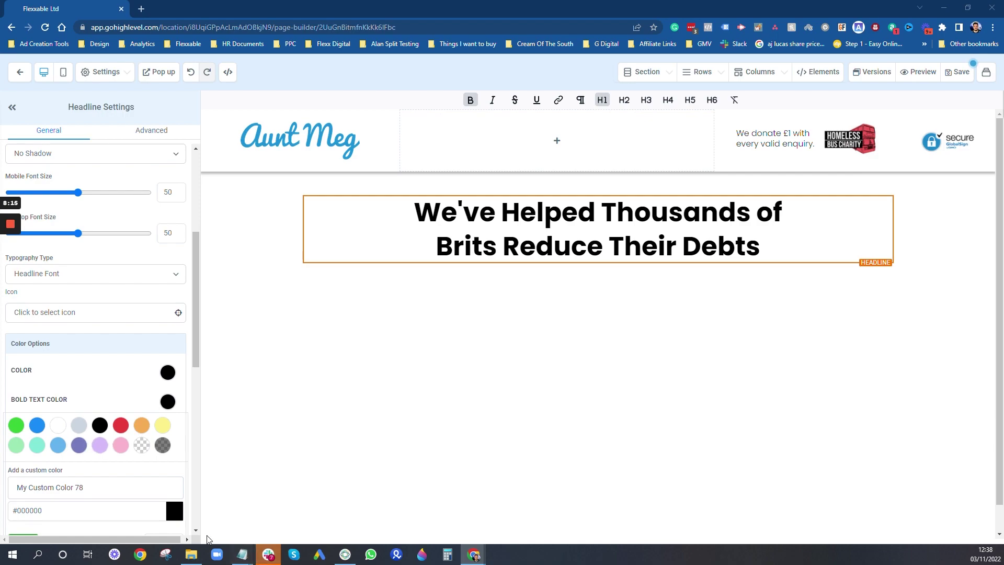
{"action": "scroll", "coordinate": [57, 504], "scroll_direction": "down", "scroll_amount": 1}
{"action": "left_click", "coordinate": [58, 435]}
{"action": "key", "text": "ctrl+a"}
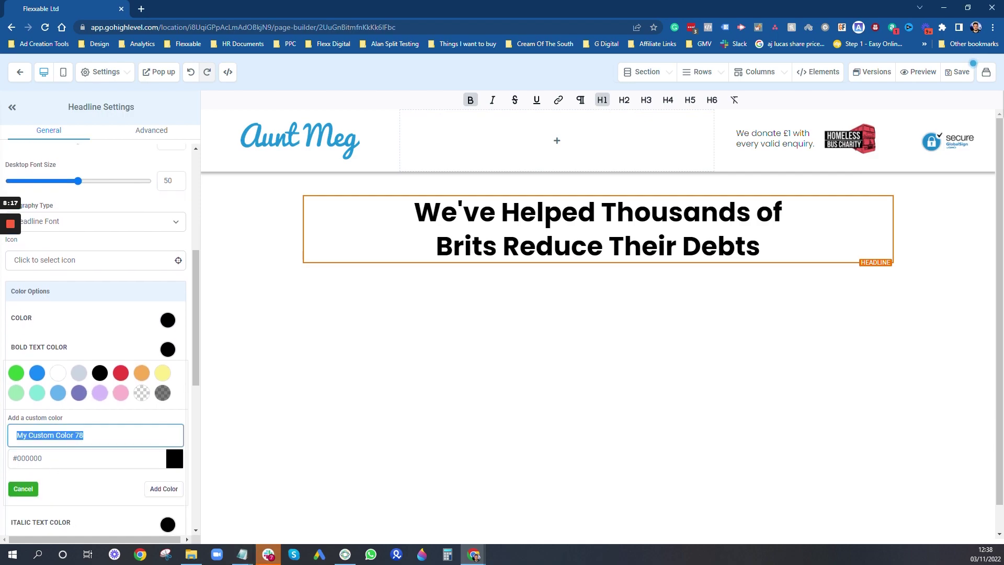
{"action": "type", "text": "Aunt Meg Blue"}
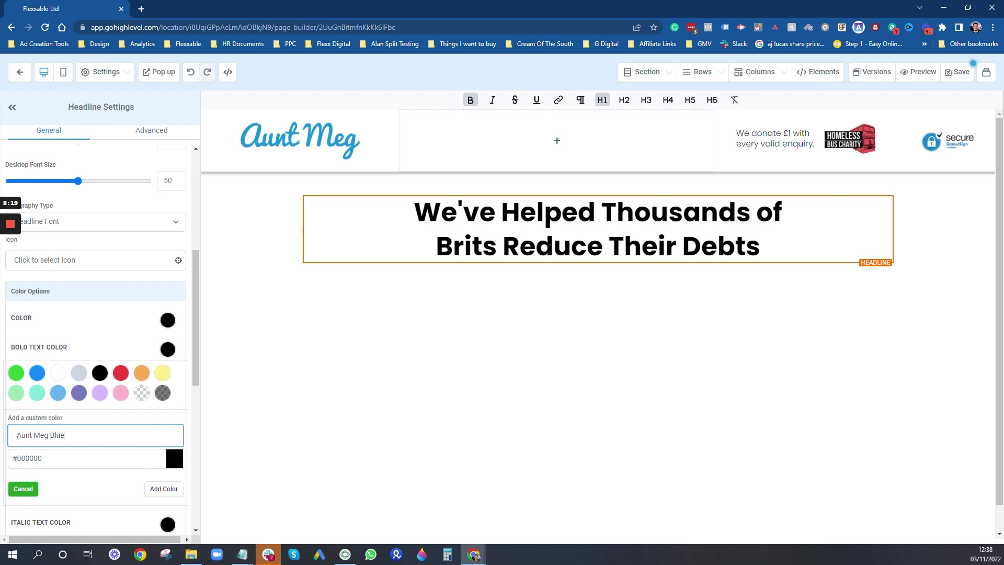
{"action": "left_click", "coordinate": [43, 458]}
{"action": "key", "text": "ctrl+a"}
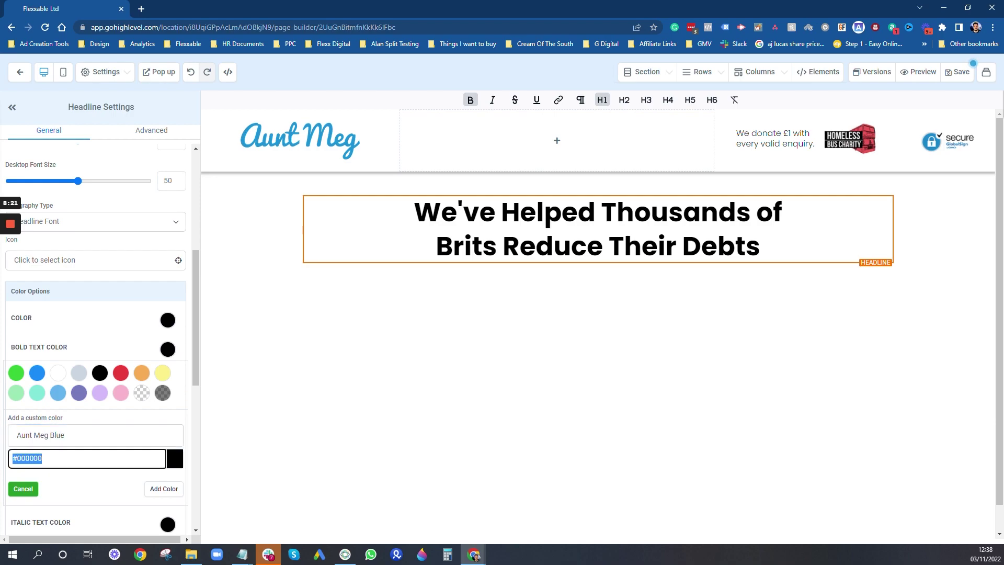
{"action": "type", "text": "#"}
{"action": "type", "text": "3699DC"}
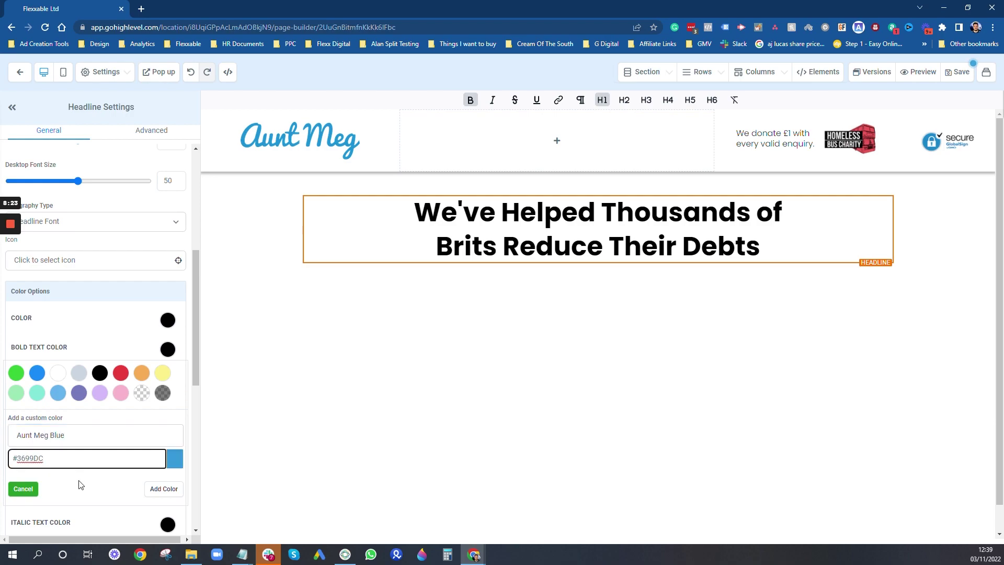
{"action": "left_click", "coordinate": [157, 489]}
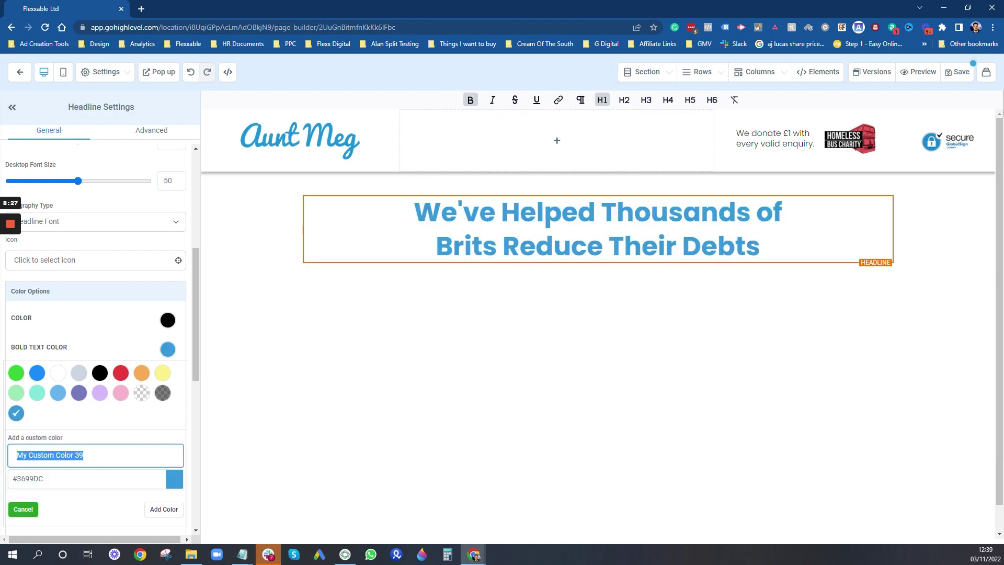
Add a custom colour named Aunt Meg Orange using the copied hex code, and set the bold text colour back to Aunt Meg Blue
{"action": "type", "text": "Aunt Meg Orange"}
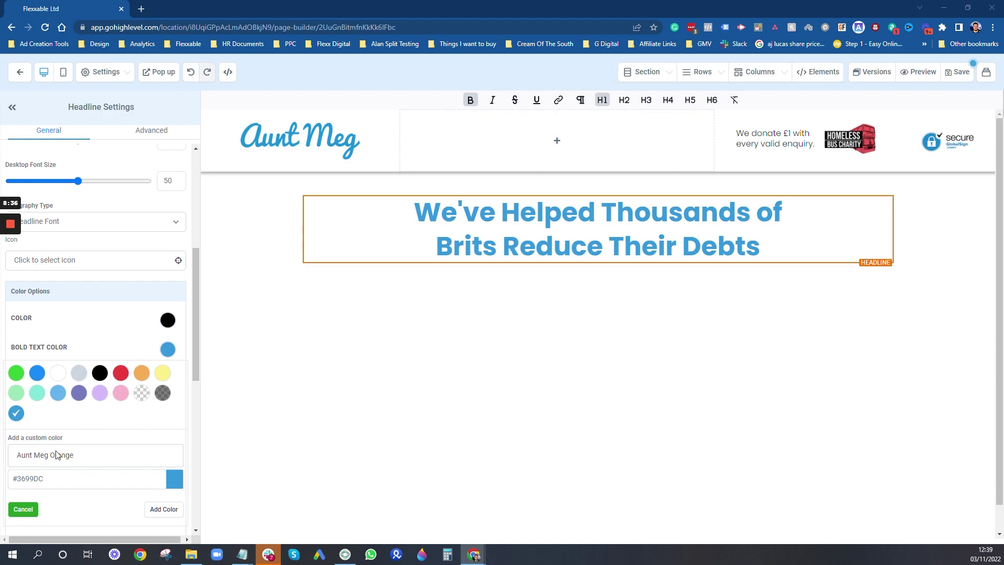
{"action": "left_click_drag", "start_coordinate": [43, 479], "coordinate": [25, 479]}
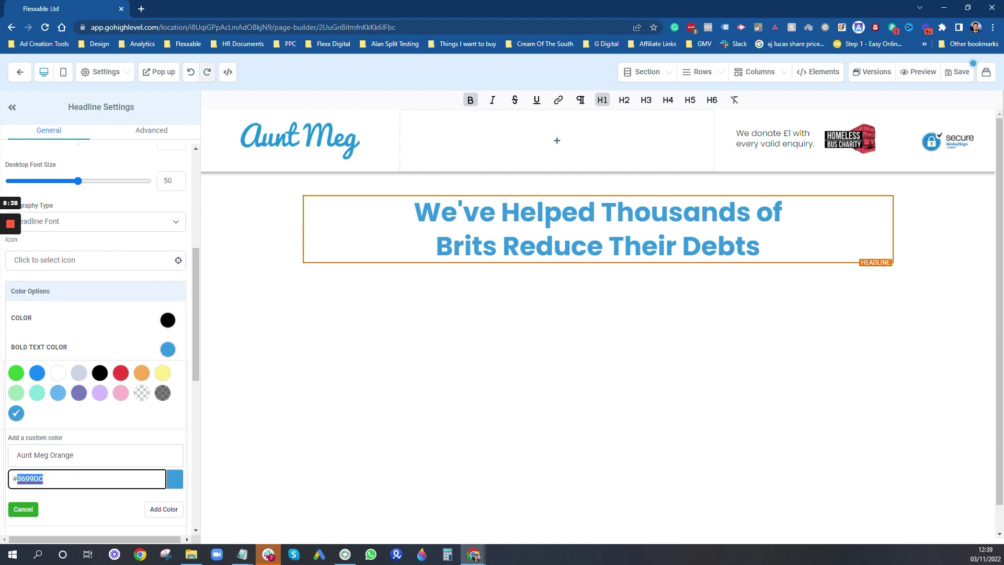
{"action": "key", "text": "ctrl+v"}
{"action": "left_click", "coordinate": [166, 510]}
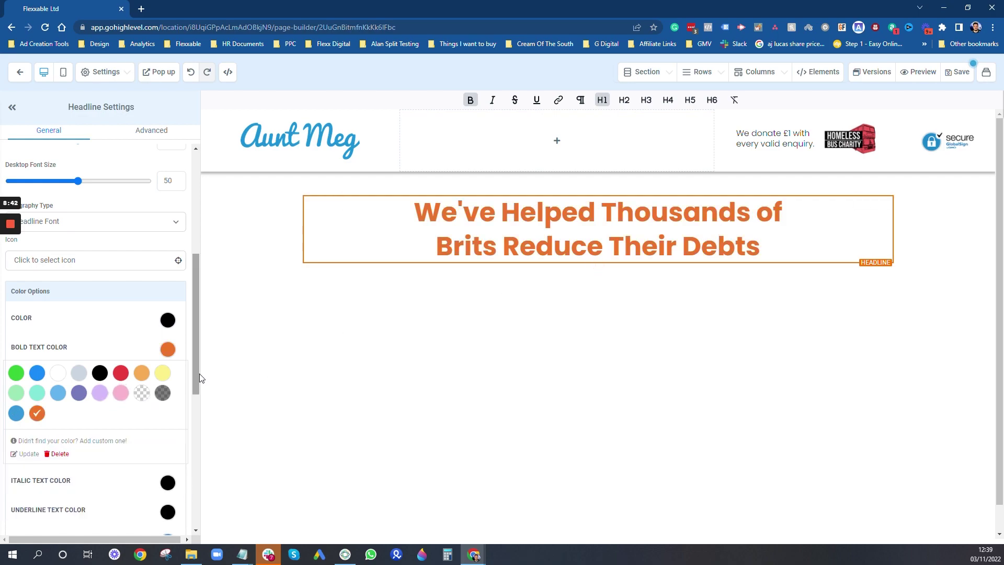
{"action": "left_click", "coordinate": [16, 413]}
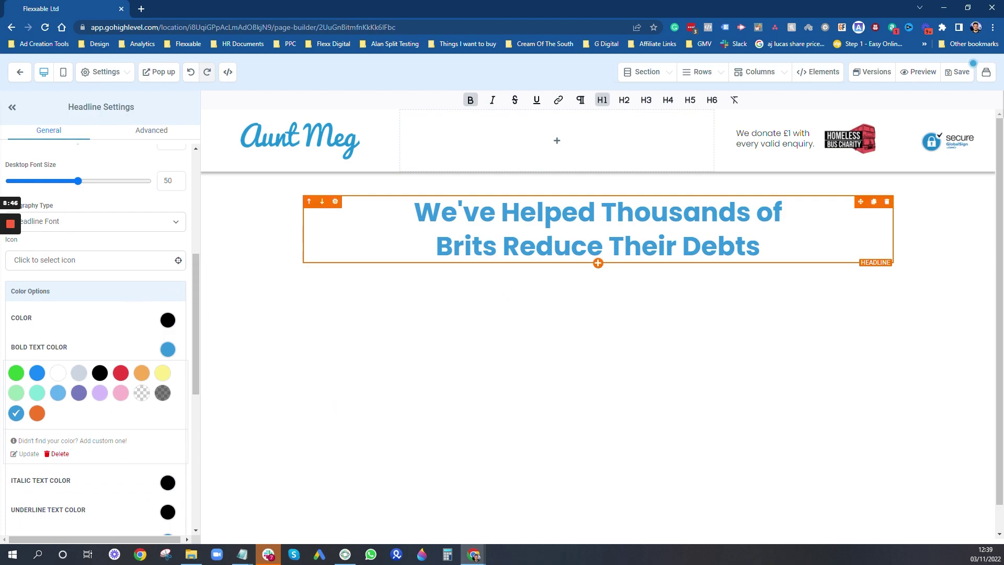
Italicise the headline's second line, "Brits Reduce Their Debts", and bring the italic text colour setting into view
{"action": "left_click_drag", "start_coordinate": [761, 246], "coordinate": [435, 245]}
{"action": "key", "text": "ctrl+i"}
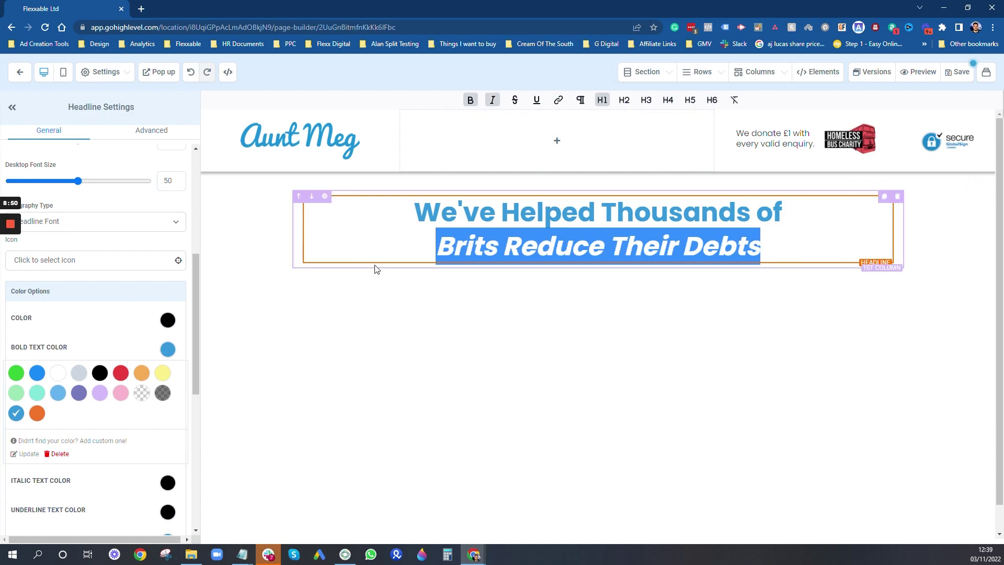
{"action": "left_click", "coordinate": [165, 290]}
{"action": "scroll", "coordinate": [166, 294], "scroll_direction": "down", "scroll_amount": 3}
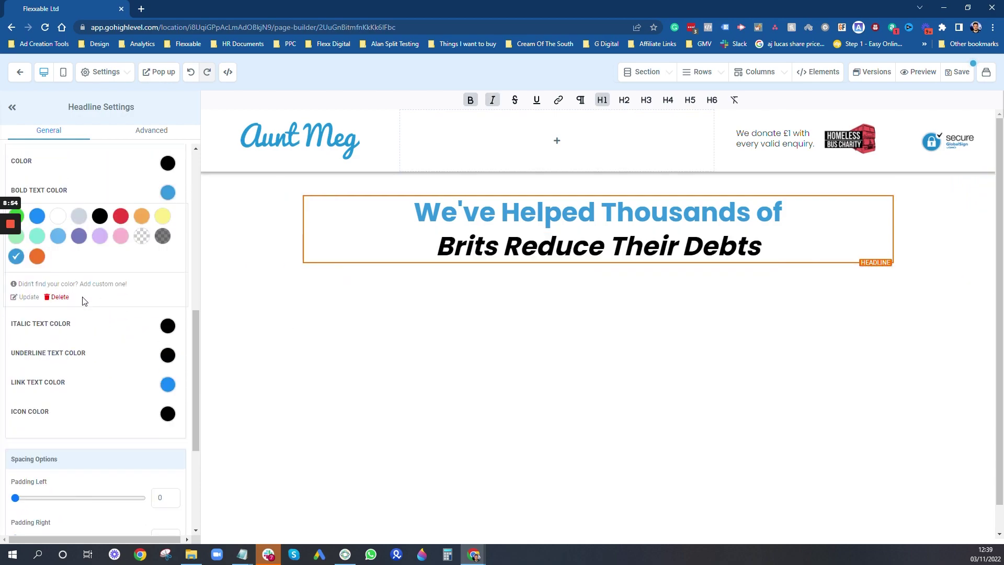
Set the headline's italic text colour to Aunt Meg Orange
{"action": "left_click", "coordinate": [62, 327]}
{"action": "left_click", "coordinate": [37, 390]}
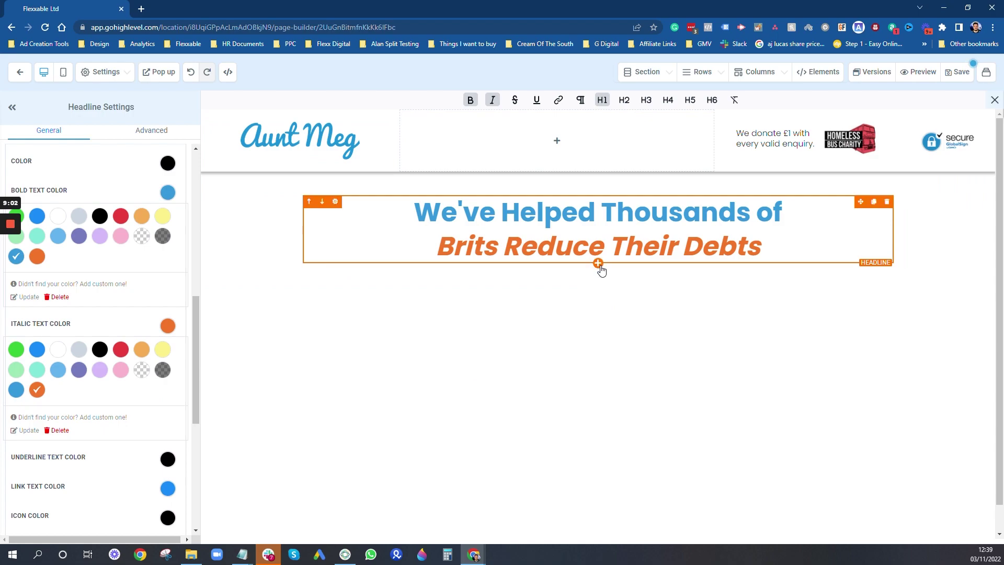
Add a sub-headline below the headline reading "This 23-second assessment will check if you could write off up to 75%"
{"action": "left_click", "coordinate": [598, 263]}
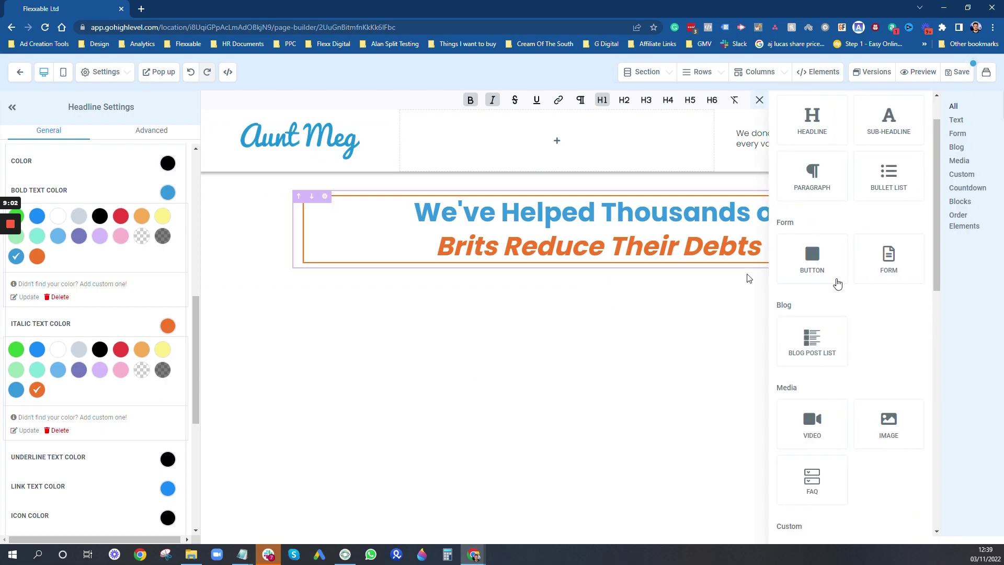
{"action": "left_click", "coordinate": [891, 126]}
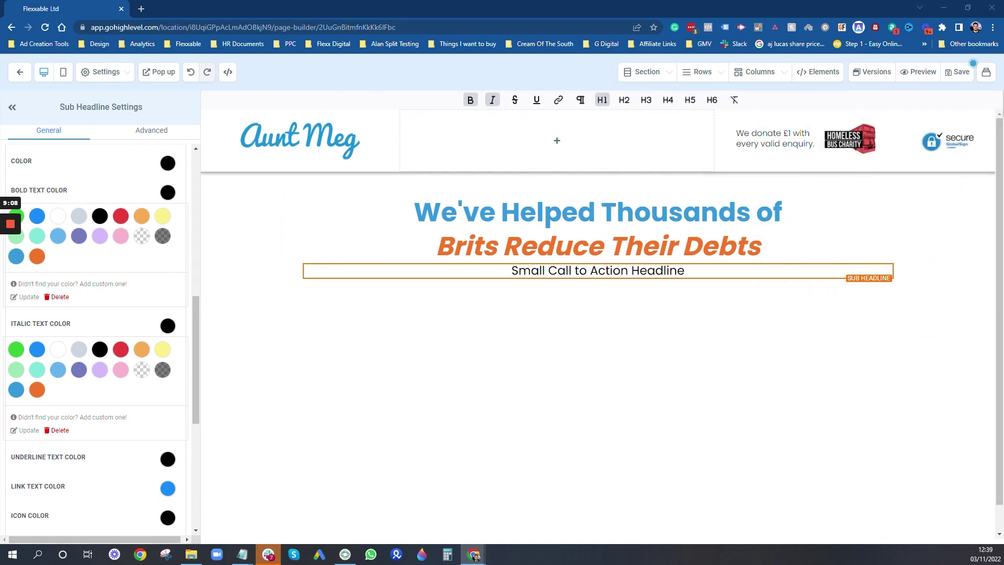
{"action": "left_click", "coordinate": [596, 273]}
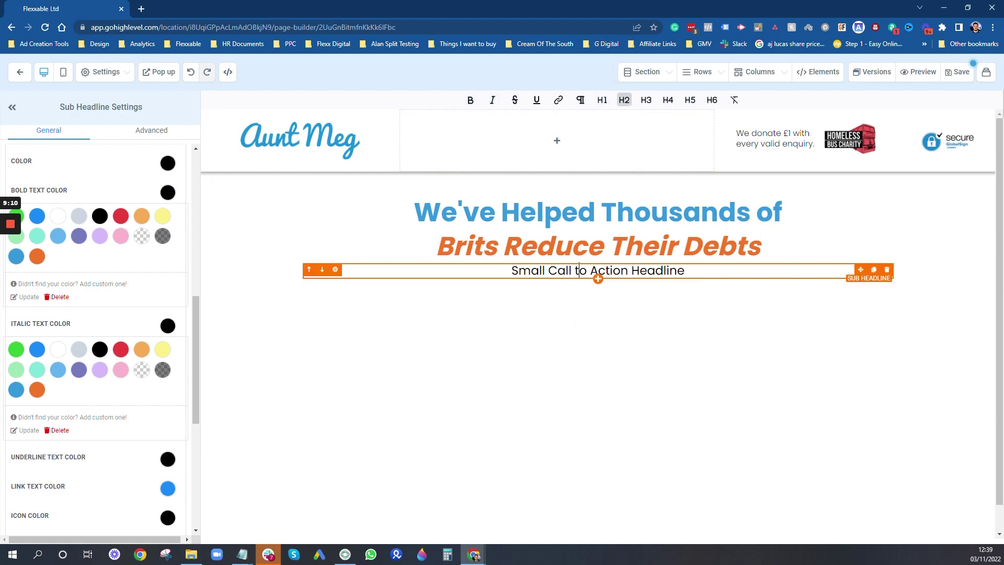
{"action": "triple_click", "coordinate": [595, 272]}
{"action": "type", "text": "This 23-second assessment will check if you could write off up to 75%"}
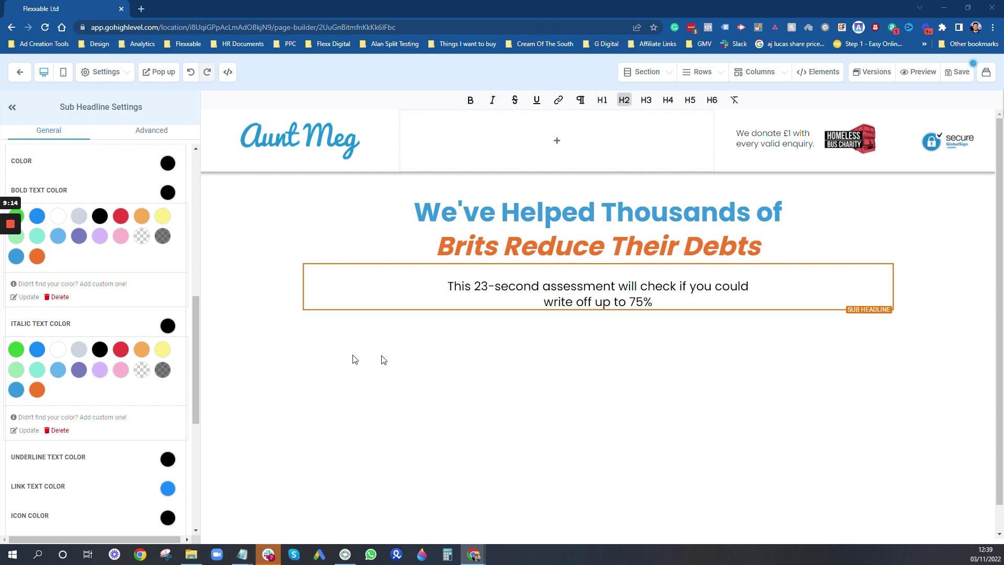
Add the line "The average amount our experts write off is £13,408.68*" to the sub-headline and remove the surplus blank lines
{"action": "key", "text": "Return"}
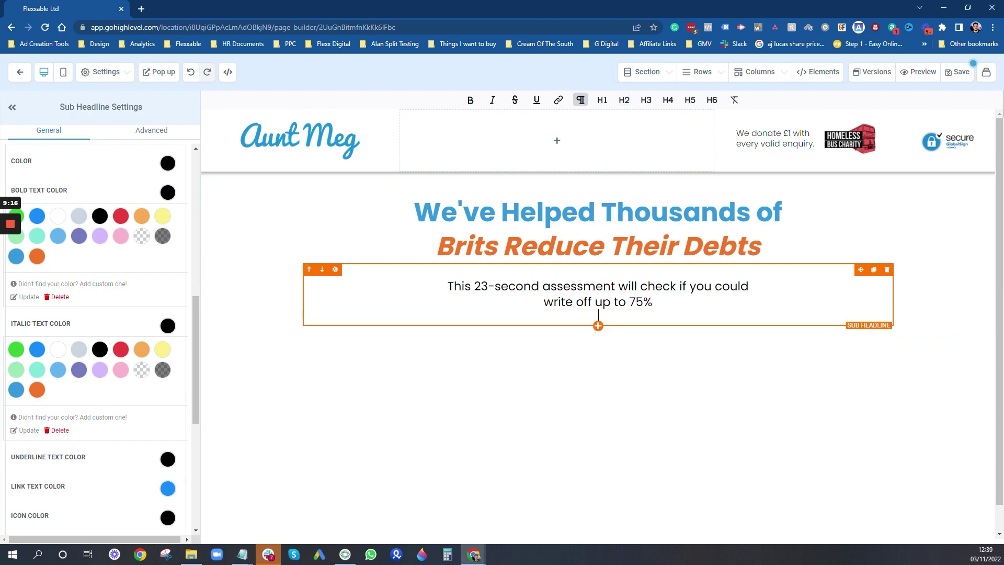
{"action": "key", "text": "Return"}
{"action": "type", "text": "The average amount our experts write off is £13,408.68*"}
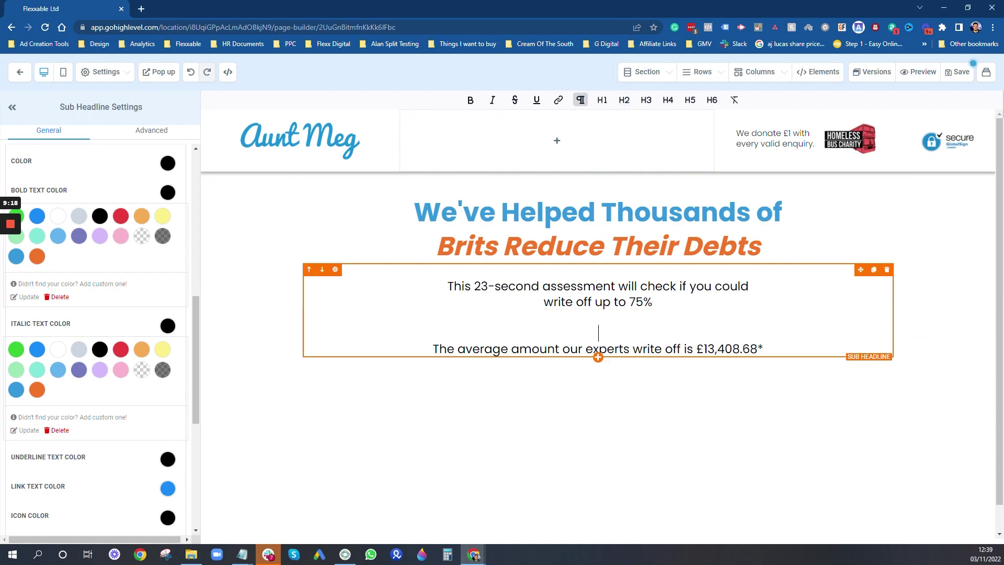
{"action": "key", "text": "BackSpace"}
{"action": "left_click", "coordinate": [448, 286]}
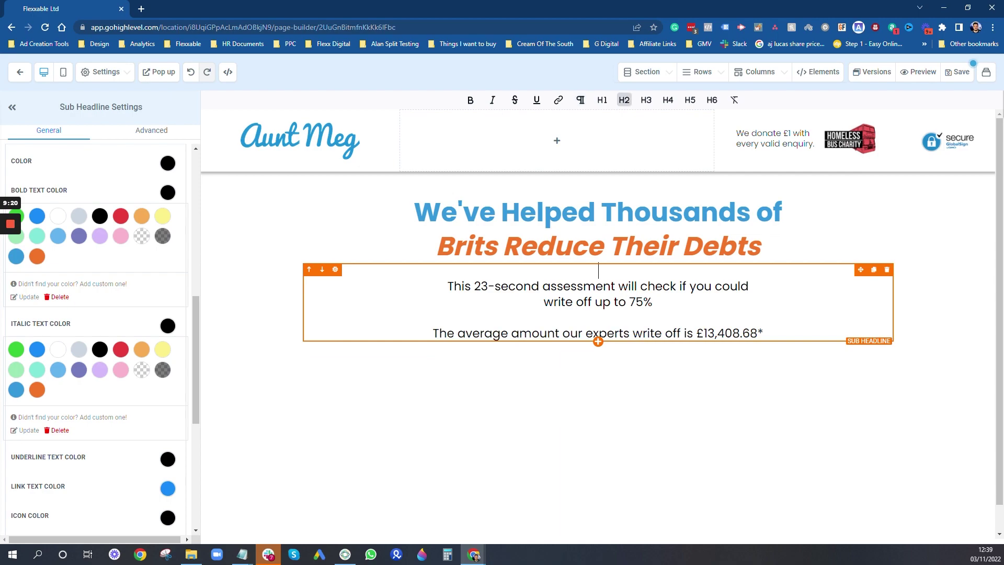
{"action": "key", "text": "BackSpace"}
Make the whole sub-headline bold and join its broken first sentence onto a single line
{"action": "key", "text": "ctrl+a"}
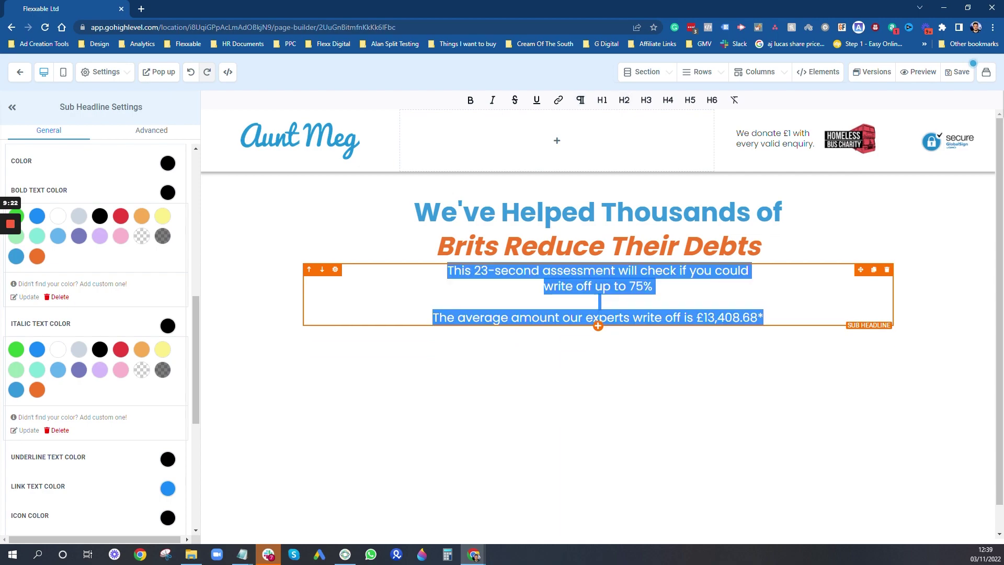
{"action": "key", "text": "ctrl+b"}
{"action": "left_click", "coordinate": [753, 271]}
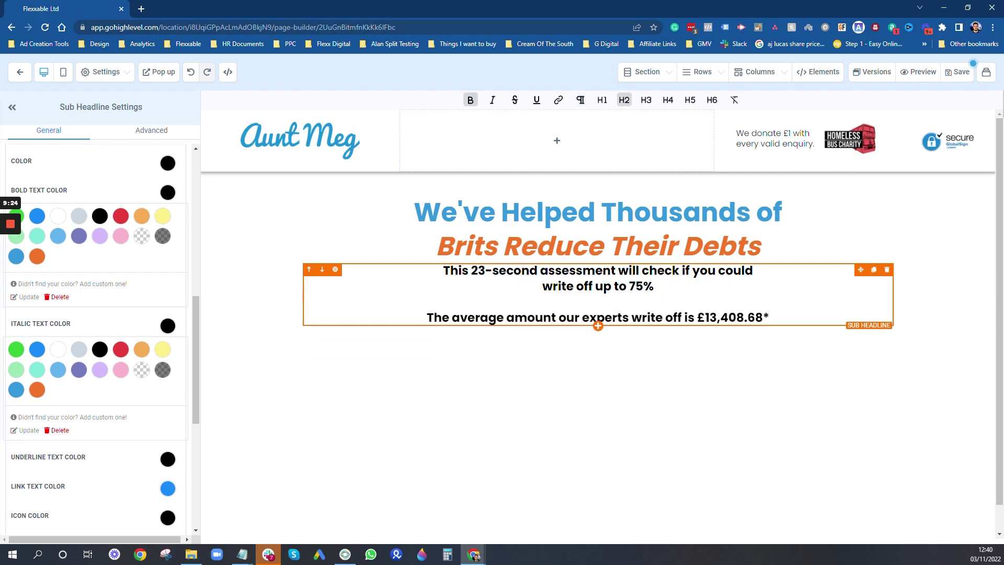
{"action": "key", "text": "Delete"}
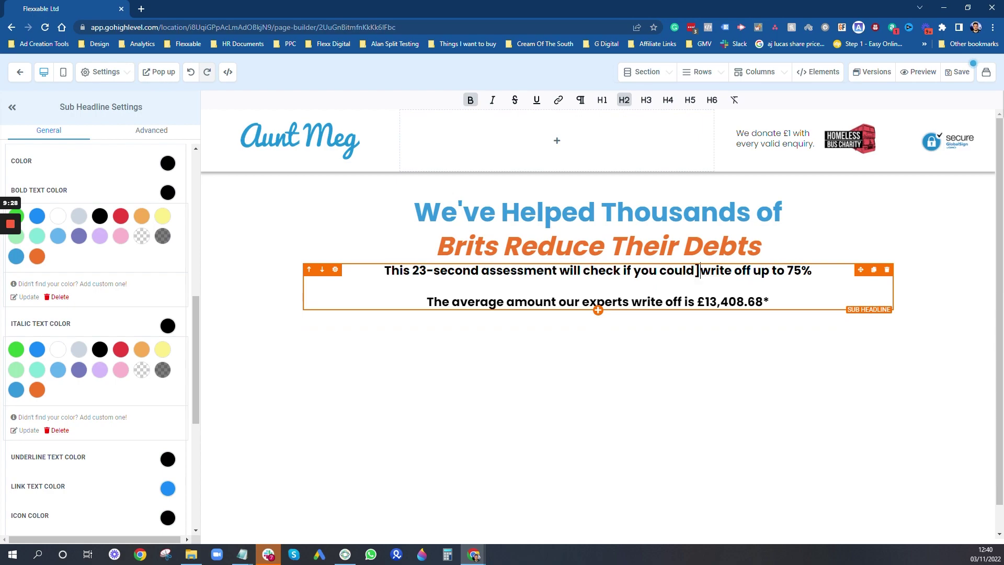
{"action": "key", "text": "Delete"}
{"action": "type", "text": "w"}
Italicise "£13,408.68*" and "write off up to 75%" in the sub-headline and set its italic text colour to Aunt Meg Orange
{"action": "left_click_drag", "start_coordinate": [755, 302], "coordinate": [697, 301]}
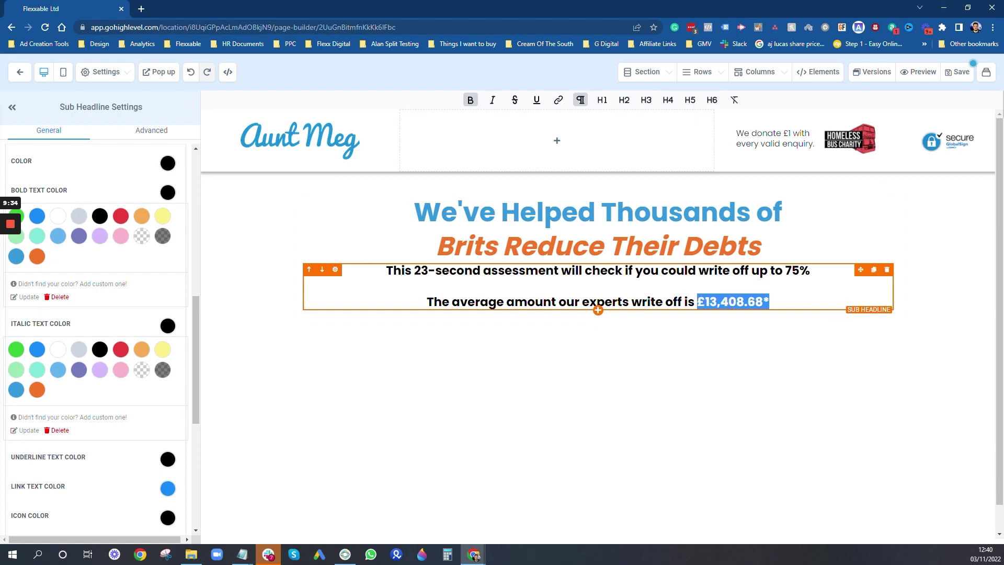
{"action": "key", "text": "ctrl+i"}
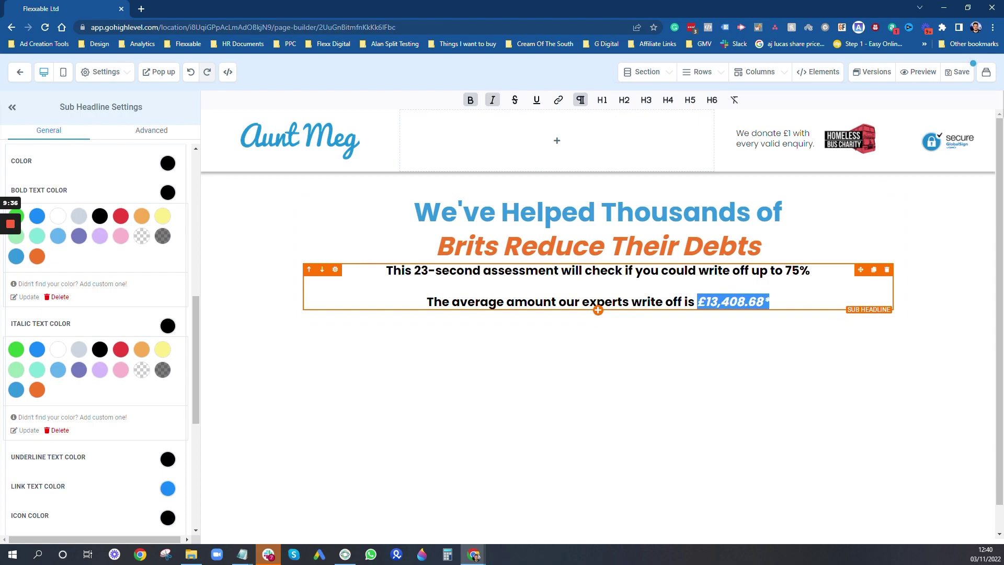
{"action": "left_click_drag", "start_coordinate": [700, 271], "coordinate": [811, 271]}
{"action": "key", "text": "ctrl+i"}
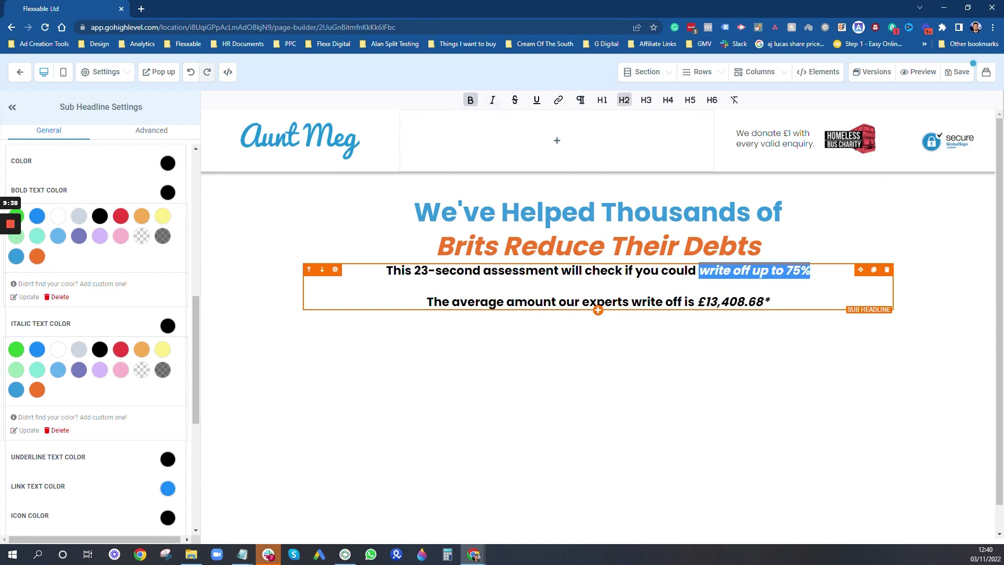
{"action": "left_click", "coordinate": [37, 390]}
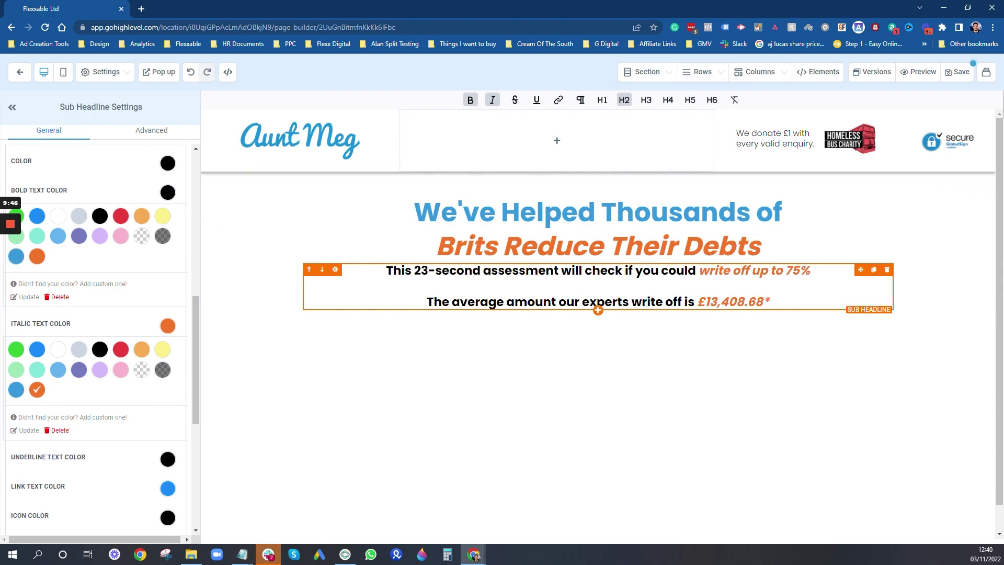
Remove the blank line between the sub-headline's two sentences and add one blank line above and one below them
{"action": "left_click", "coordinate": [387, 271]}
{"action": "key", "text": "Return"}
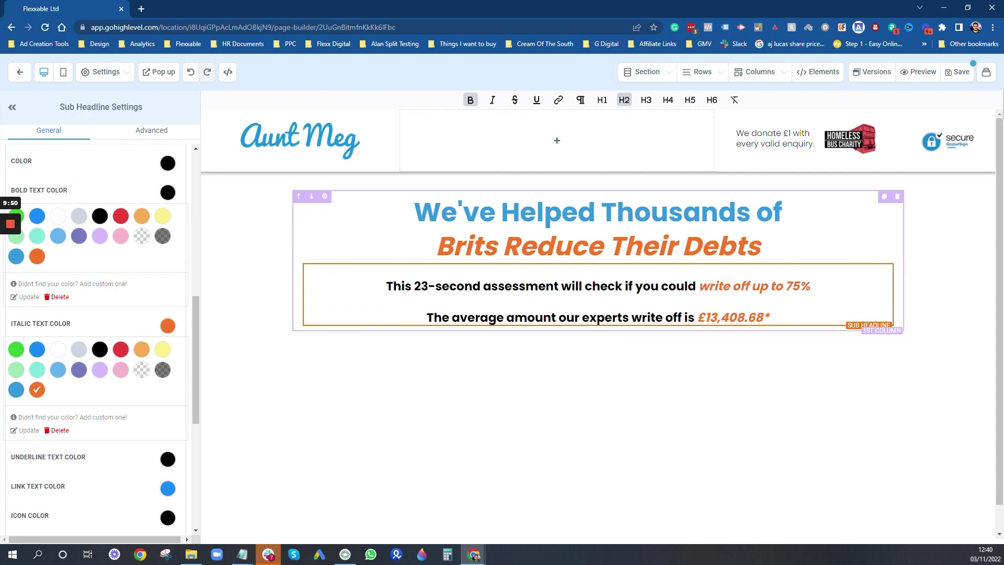
{"action": "left_click", "coordinate": [598, 302]}
{"action": "key", "text": "BackSpace"}
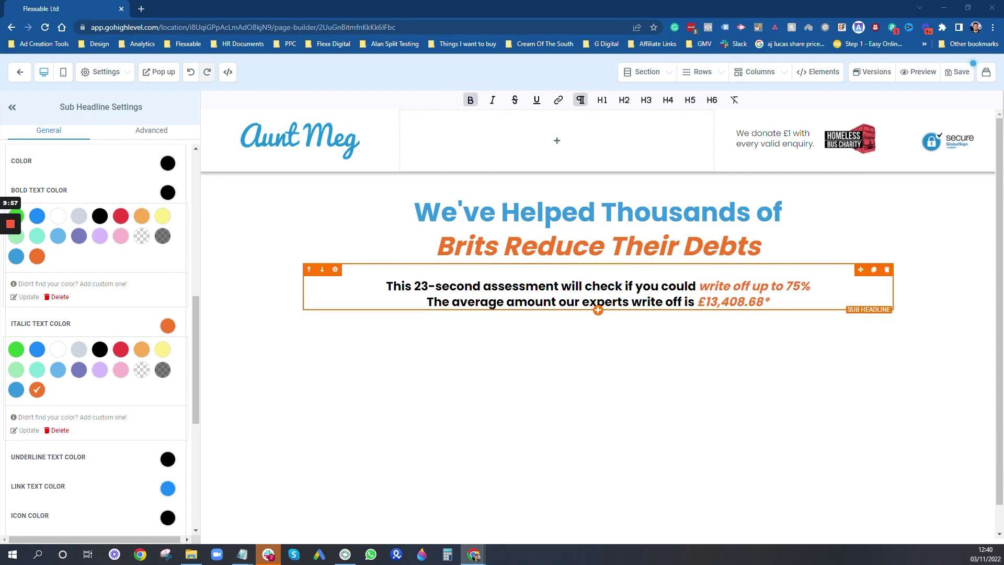
{"action": "left_click", "coordinate": [769, 302]}
{"action": "key", "text": "Return"}
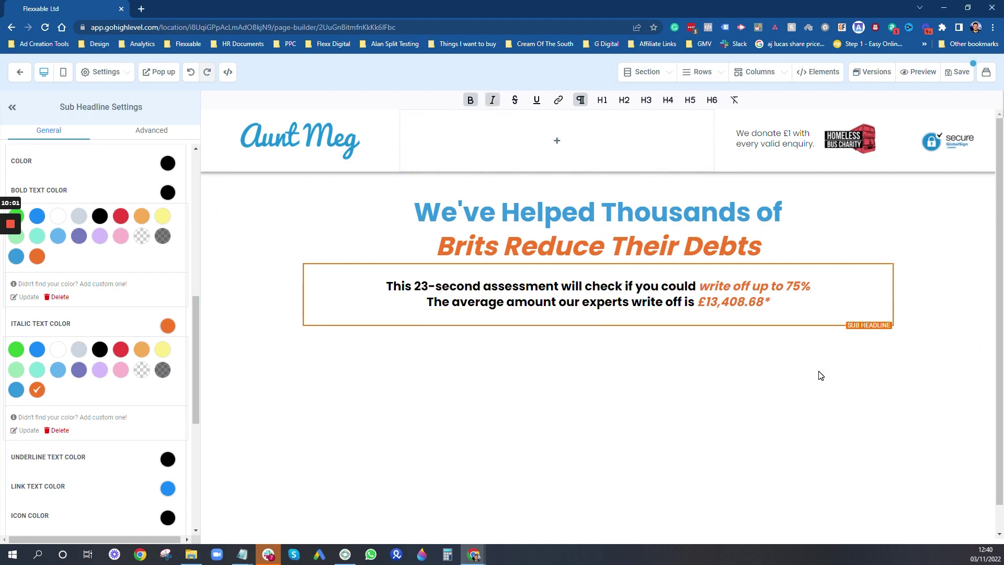
Try several line heights for the sub-headline, going from 2 to 1.5 to 1.7
{"action": "left_click", "coordinate": [939, 241]}
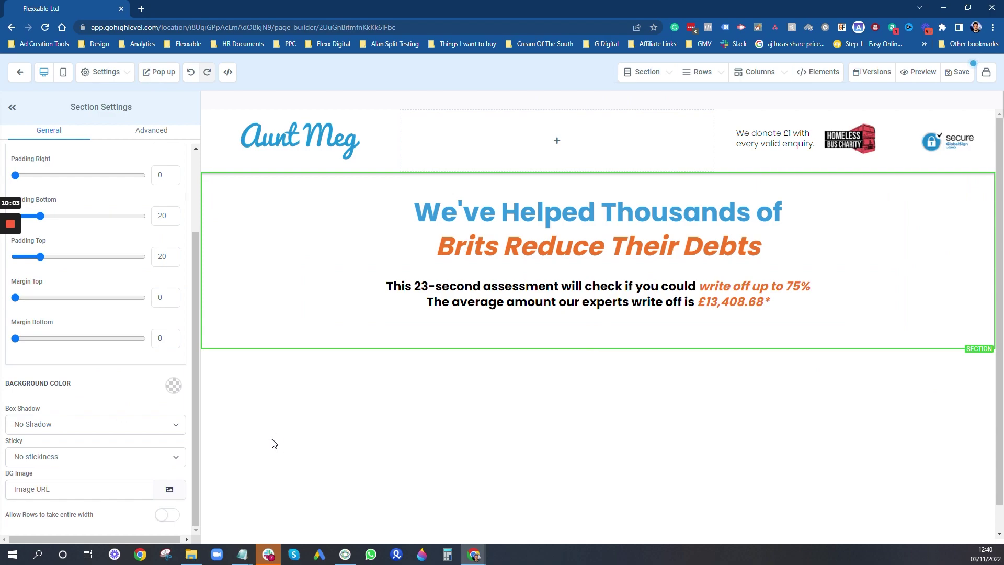
{"action": "left_click", "coordinate": [523, 317]}
{"action": "scroll", "coordinate": [92, 298], "scroll_direction": "up", "scroll_amount": 2}
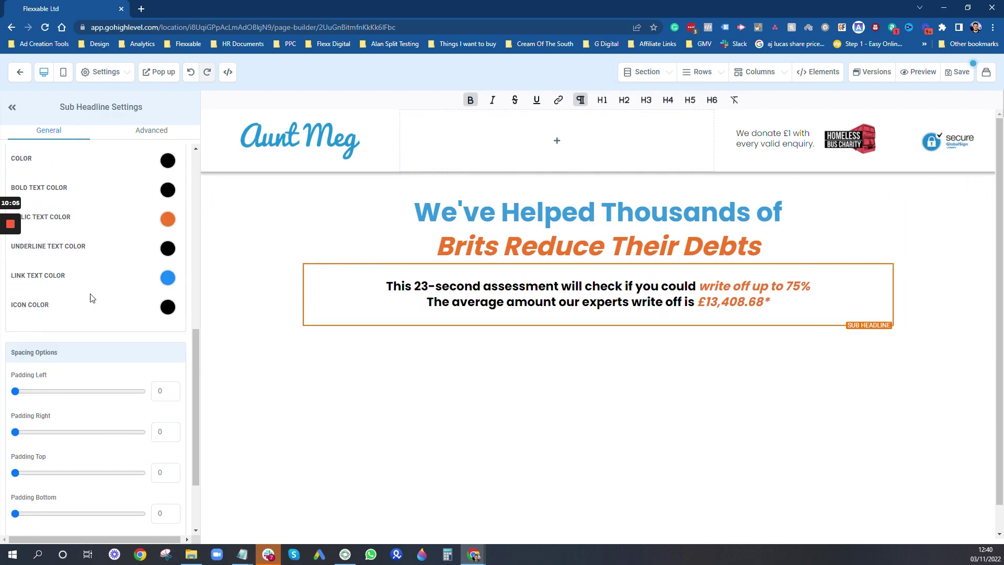
{"action": "scroll", "coordinate": [92, 299], "scroll_direction": "up", "scroll_amount": 5}
{"action": "left_click", "coordinate": [149, 131]}
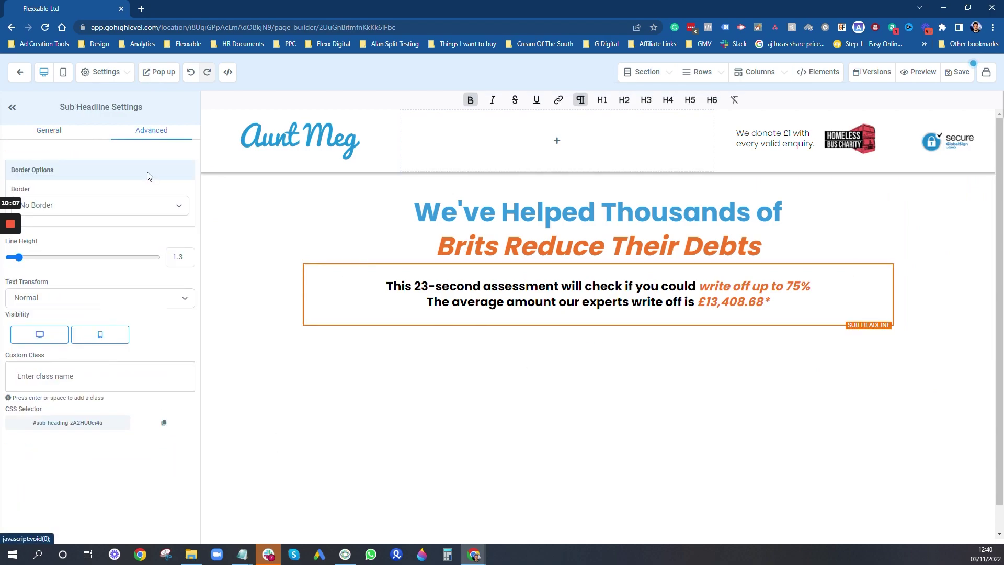
{"action": "left_click_drag", "start_coordinate": [20, 257], "coordinate": [24, 257]}
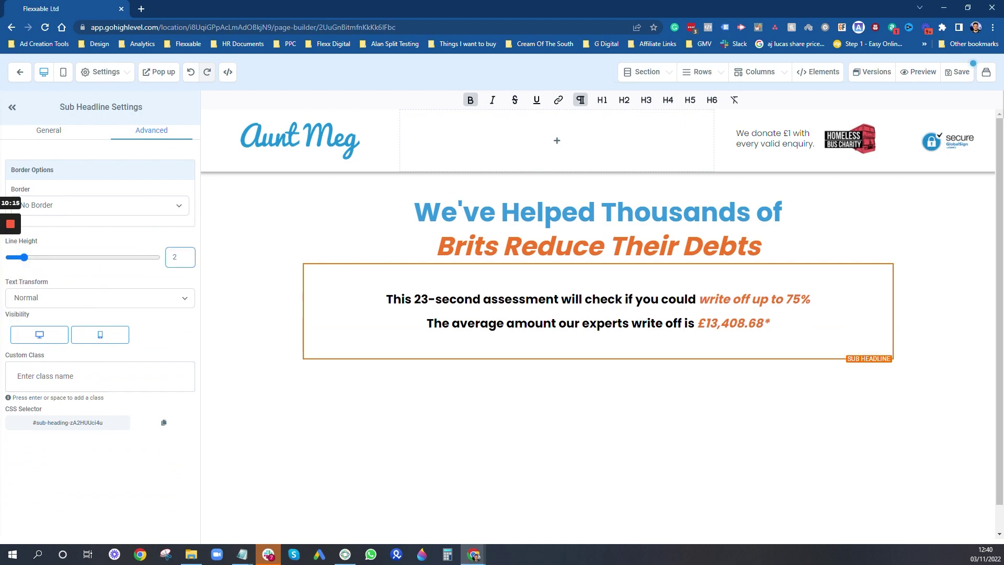
{"action": "key", "text": "BackSpace"}
{"action": "type", "text": "1.5"}
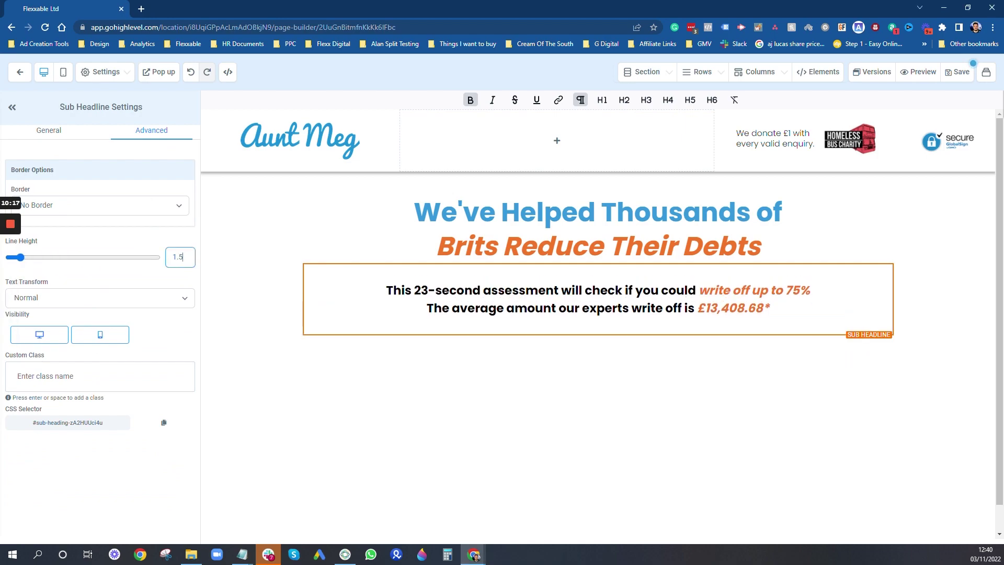
{"action": "key", "text": "BackSpace"}
{"action": "type", "text": "7"}
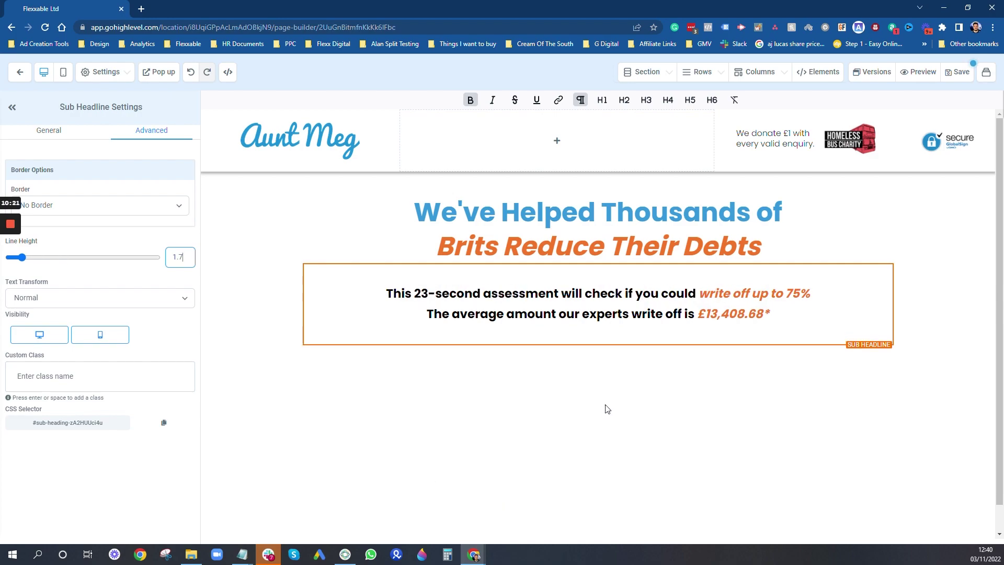
{"action": "left_click", "coordinate": [606, 409]}
Delete the blank lines above and below the sub-headline's two sentences
{"action": "left_click", "coordinate": [386, 293]}
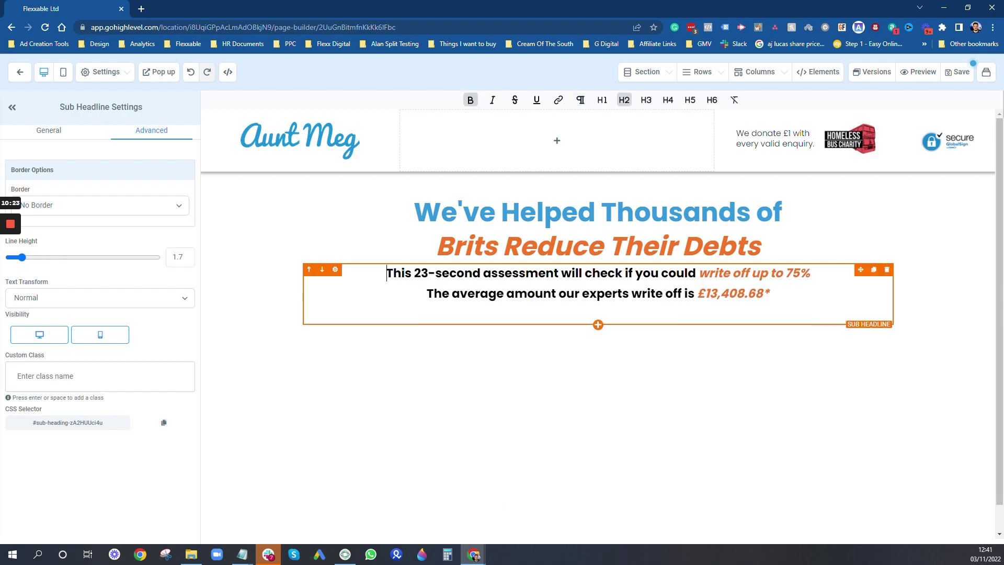
{"action": "key", "text": "ctrl+End"}
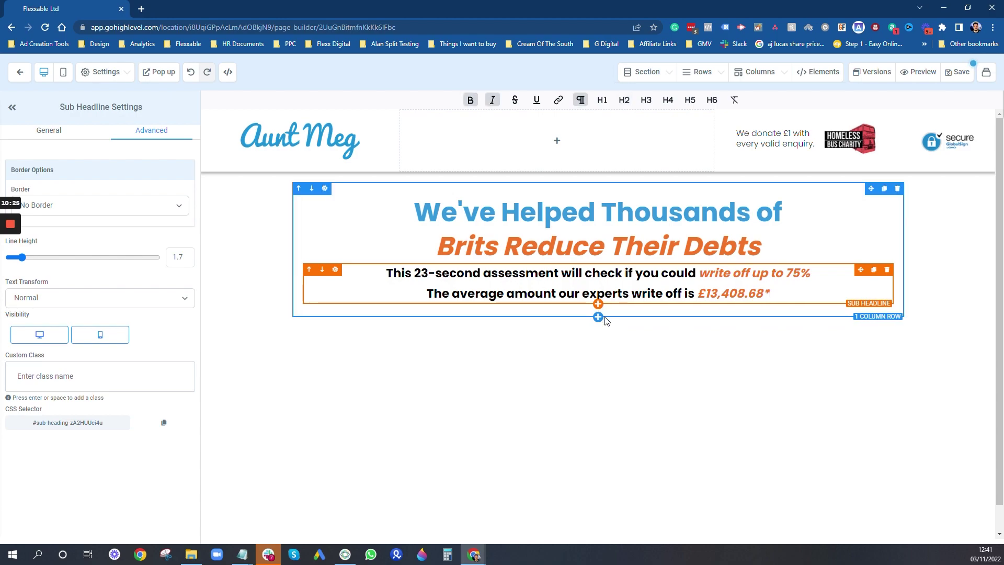
{"action": "key", "text": "ctrl+Home"}
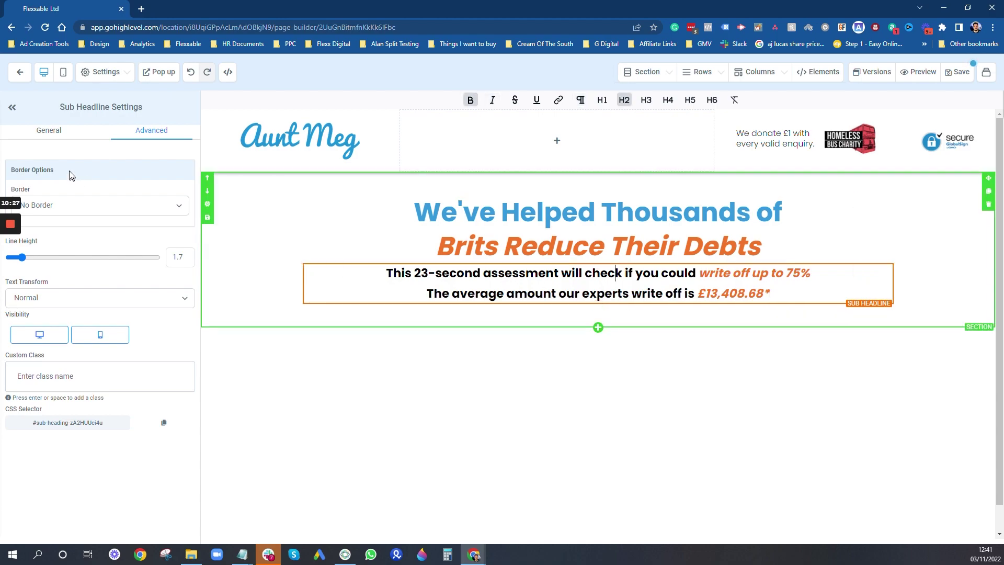
Set the sub-headline's top padding and bottom padding to 20 each
{"action": "left_click", "coordinate": [48, 138]}
{"action": "scroll", "coordinate": [108, 447], "scroll_direction": "down", "scroll_amount": 10}
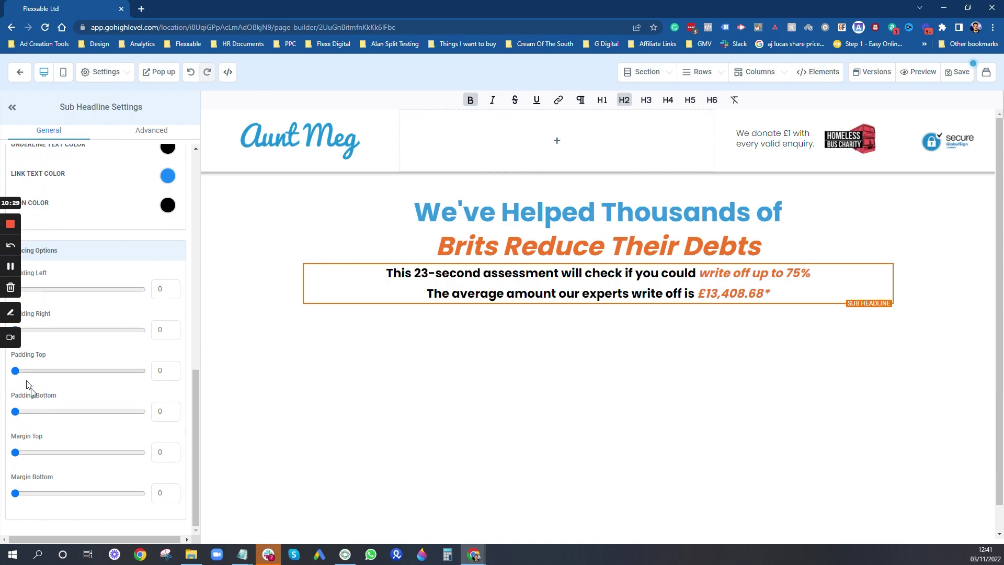
{"action": "double_click", "coordinate": [160, 370]}
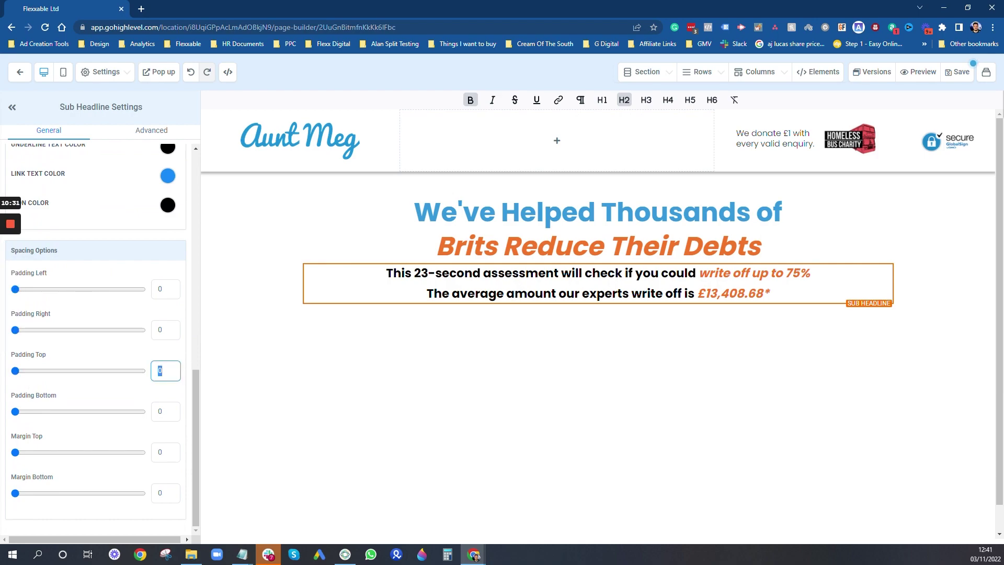
{"action": "type", "text": "20"}
{"action": "double_click", "coordinate": [155, 411]}
{"action": "type", "text": "20"}
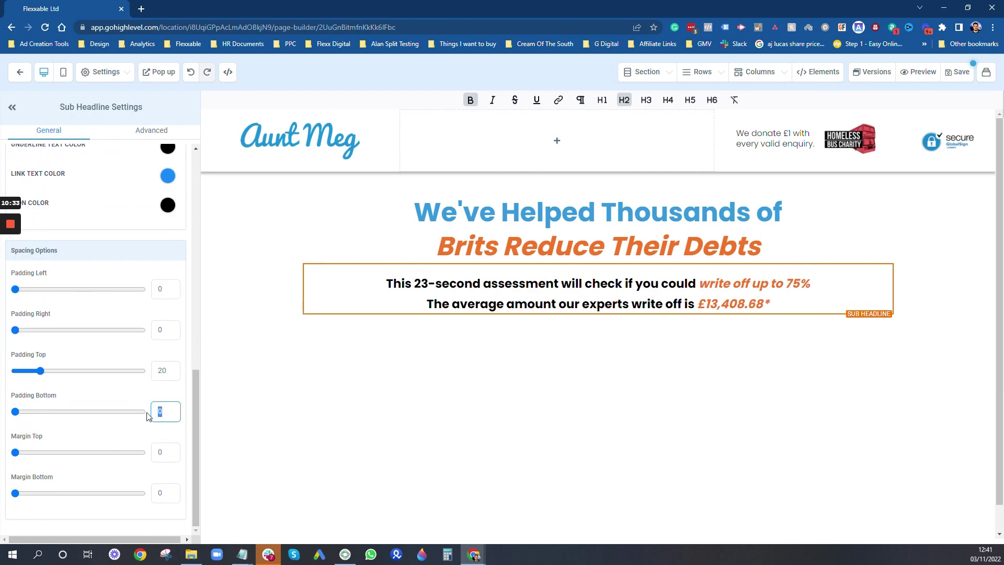
{"action": "left_click", "coordinate": [464, 365]}
Set the sub-headline's line height to 2
{"action": "left_click", "coordinate": [145, 134]}
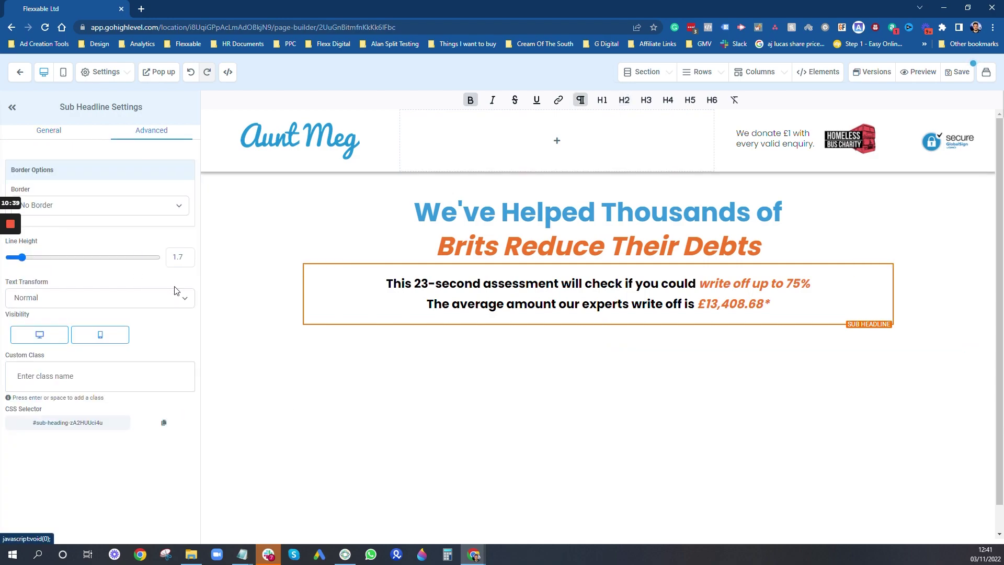
{"action": "left_click", "coordinate": [175, 256]}
{"action": "type", "text": "2"}
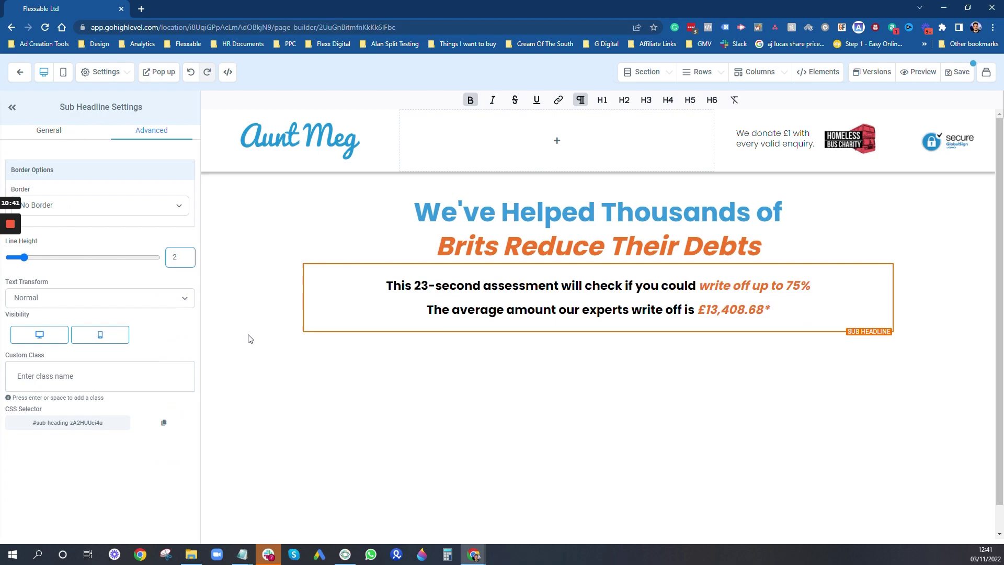
{"action": "left_click", "coordinate": [425, 387]}
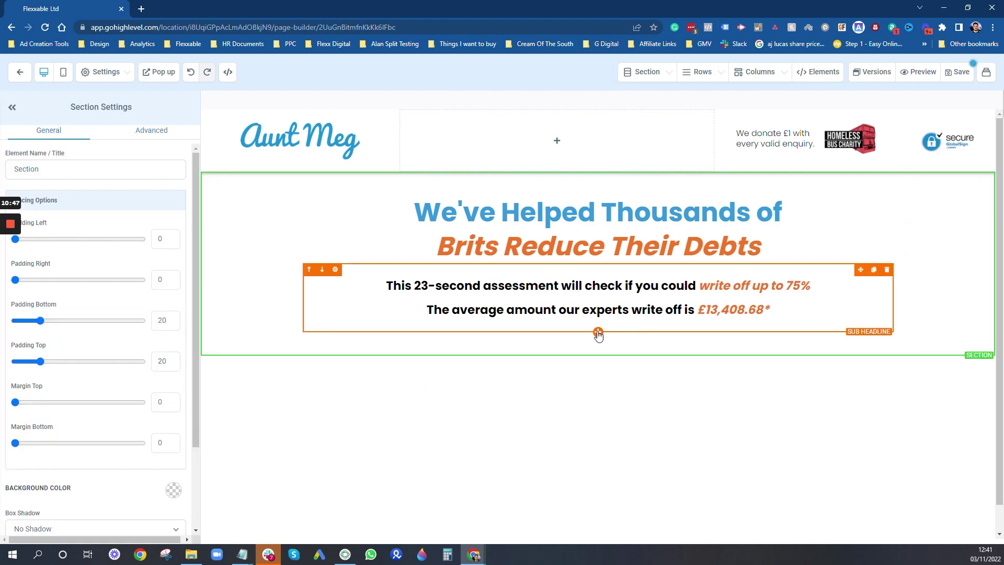
Add a second sub-headline below the first one with the text "No contact details required to find out if you qualify"
{"action": "left_click", "coordinate": [597, 332]}
{"action": "left_click", "coordinate": [890, 126]}
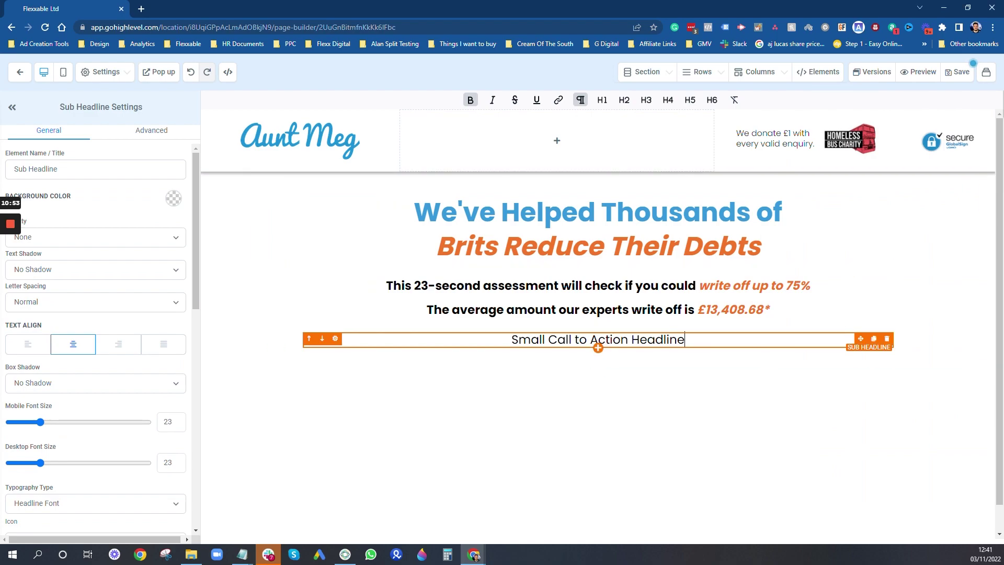
{"action": "triple_click", "coordinate": [597, 340]}
{"action": "type", "text": "No contact details required to find out if you qualify"}
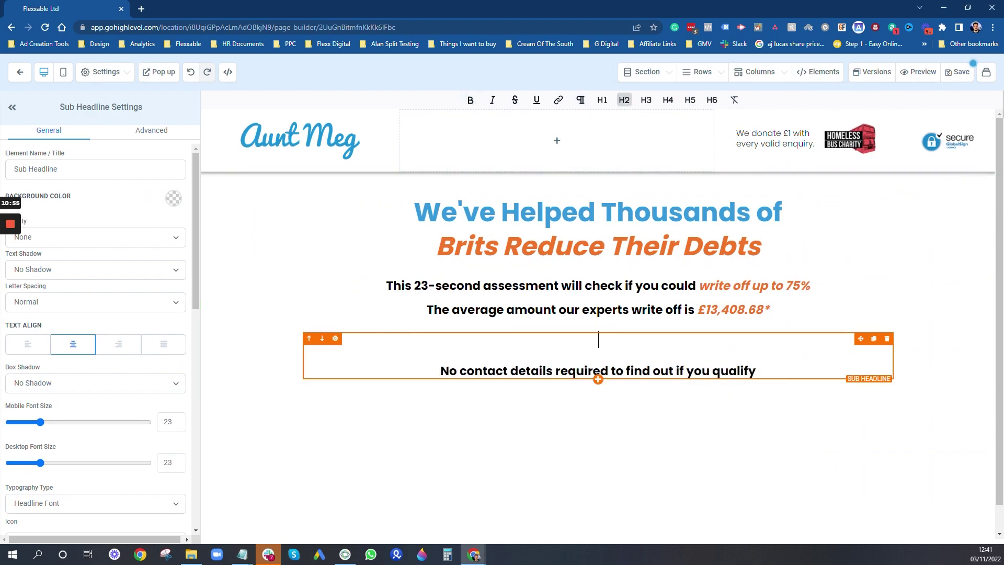
Delete the blank space above the second sub-headline's text and remove the bold from "to find out if you qualify"
{"action": "key", "text": "BackSpace"}
{"action": "key", "text": "BackSpace"}
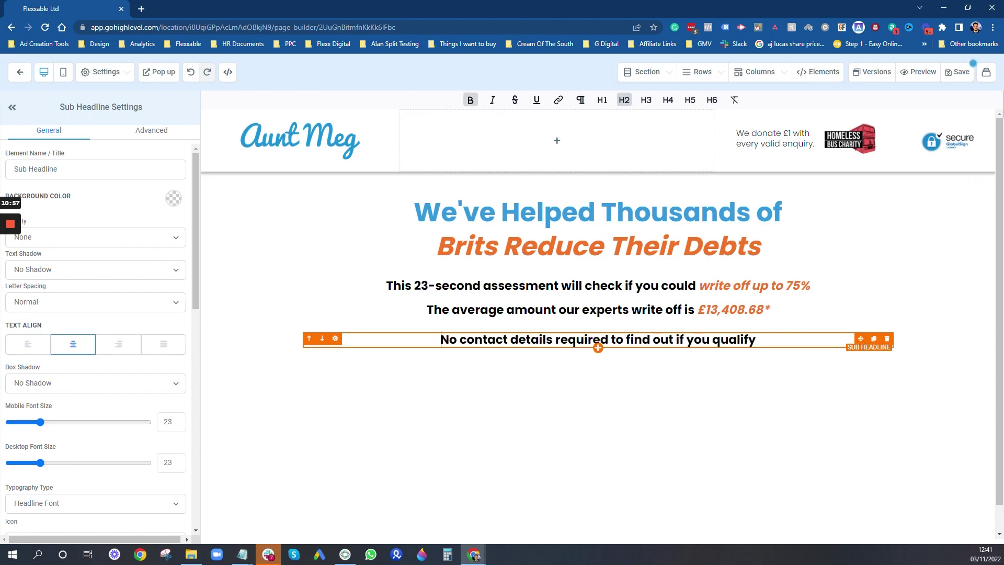
{"action": "left_click_drag", "start_coordinate": [610, 339], "coordinate": [757, 339]}
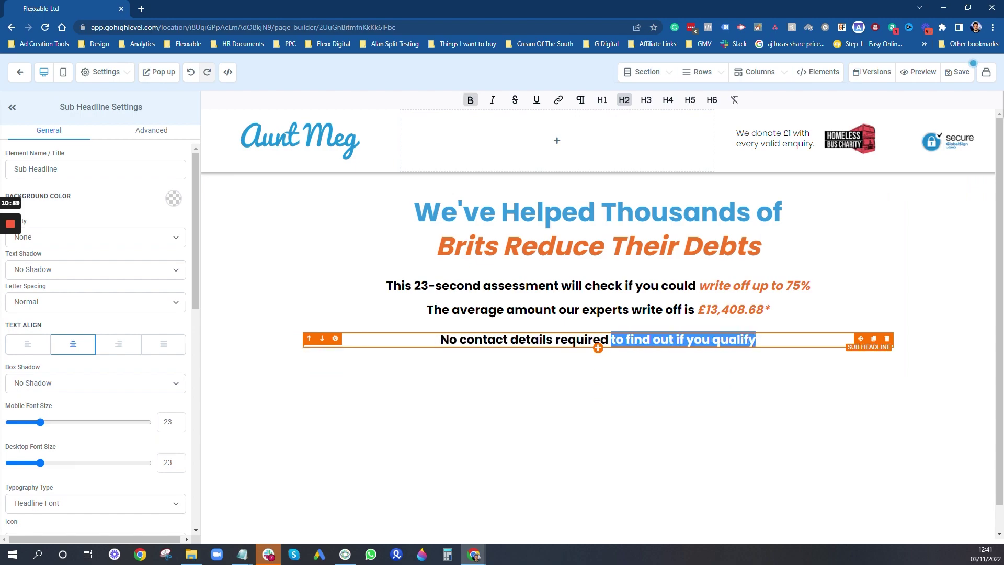
{"action": "left_click", "coordinate": [470, 100]}
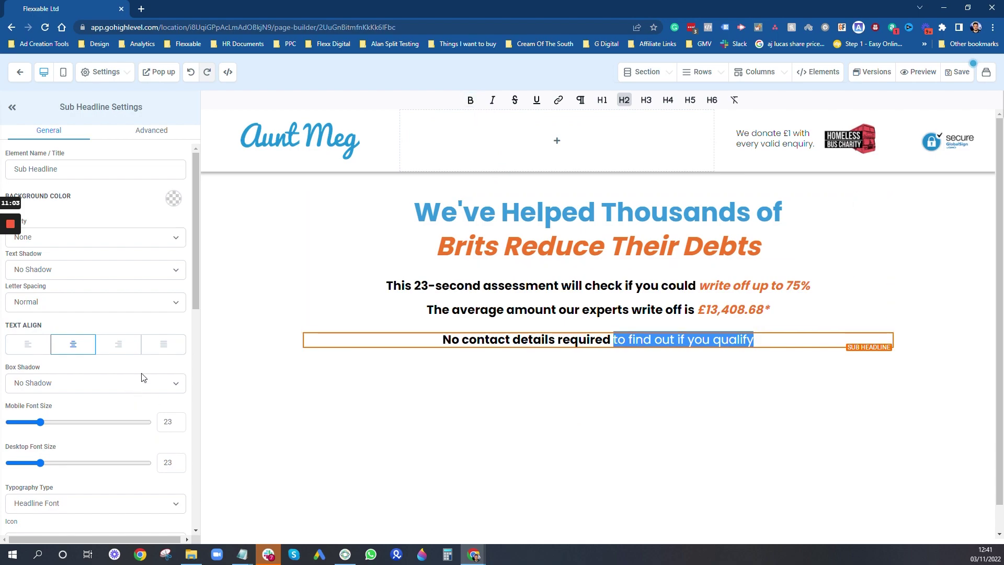
Set the second sub-headline's bold text color to the saved custom orange
{"action": "scroll", "coordinate": [144, 377], "scroll_direction": "down", "scroll_amount": 4}
{"action": "scroll", "coordinate": [144, 378], "scroll_direction": "down", "scroll_amount": 1}
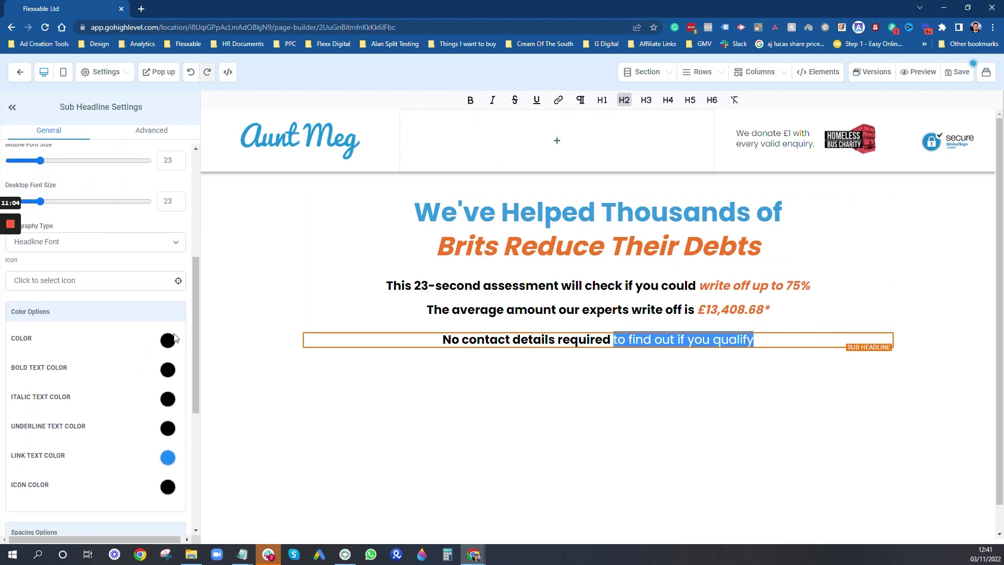
{"action": "left_click", "coordinate": [168, 370]}
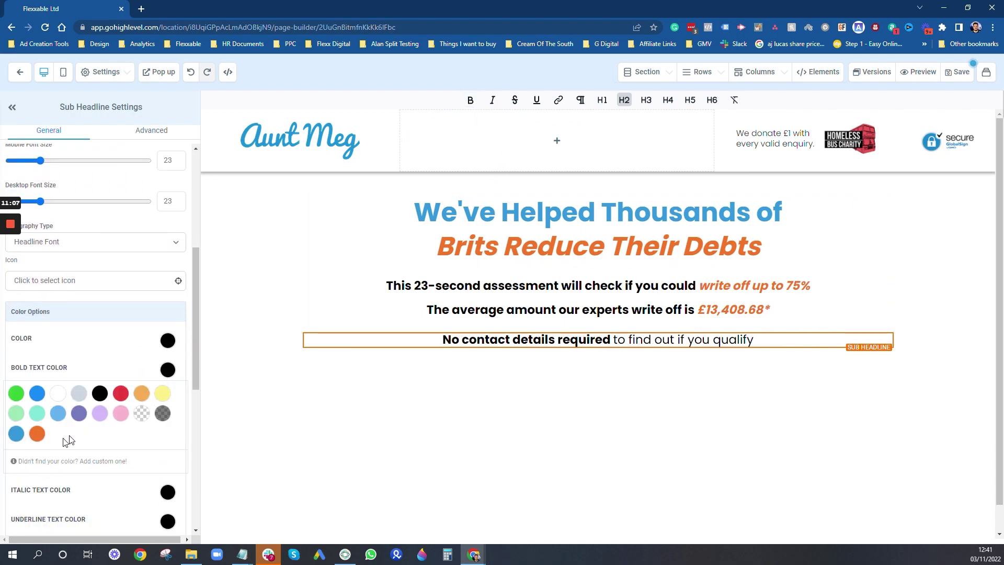
{"action": "left_click", "coordinate": [37, 434]}
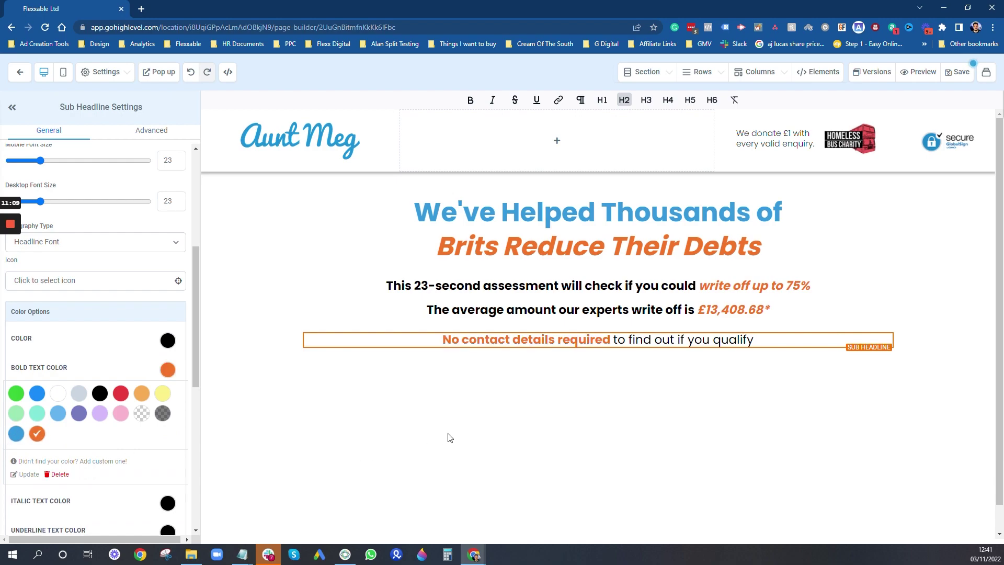
Find the info-circle icon with the search term "i" and add it to the "No contact details required" sub-headline
{"action": "left_click", "coordinate": [444, 339]}
{"action": "scroll", "coordinate": [39, 432], "scroll_direction": "down", "scroll_amount": 7}
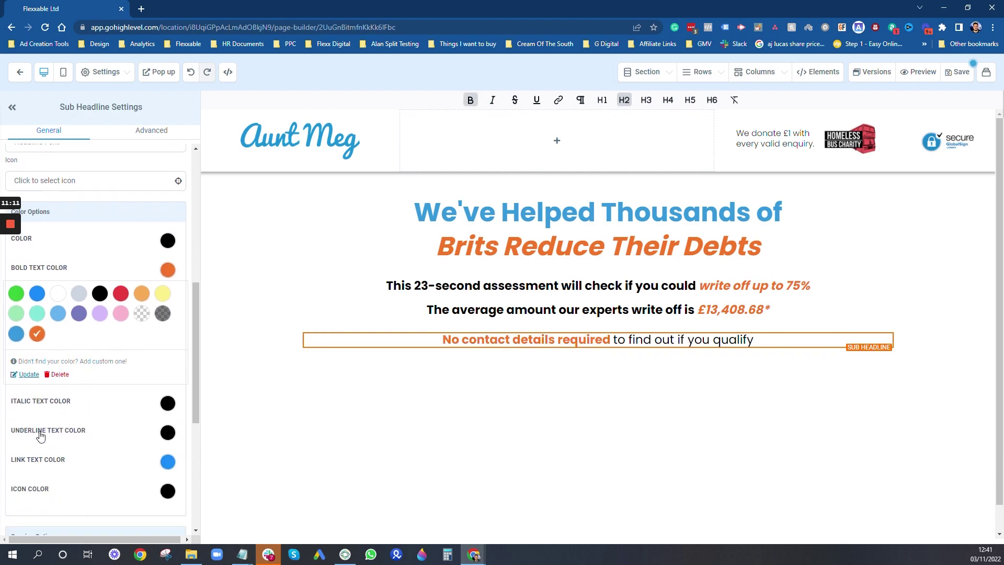
{"action": "scroll", "coordinate": [79, 426], "scroll_direction": "up", "scroll_amount": 6}
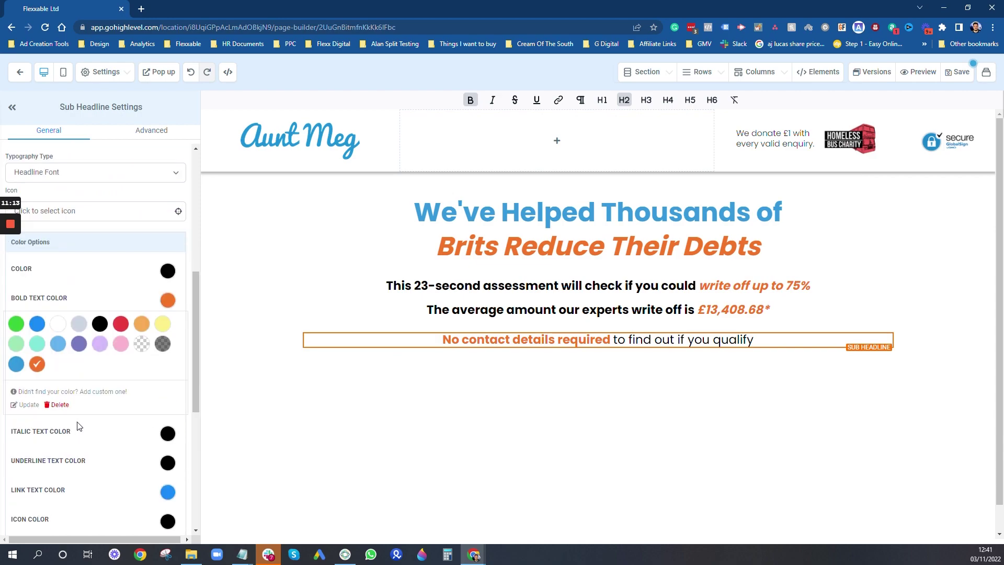
{"action": "left_click", "coordinate": [78, 365]}
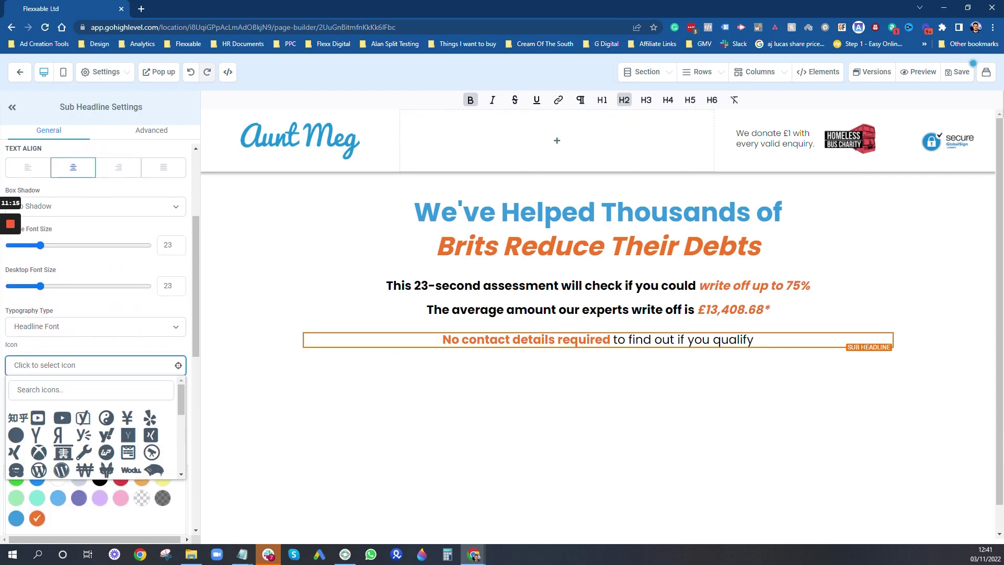
{"action": "type", "text": "i"}
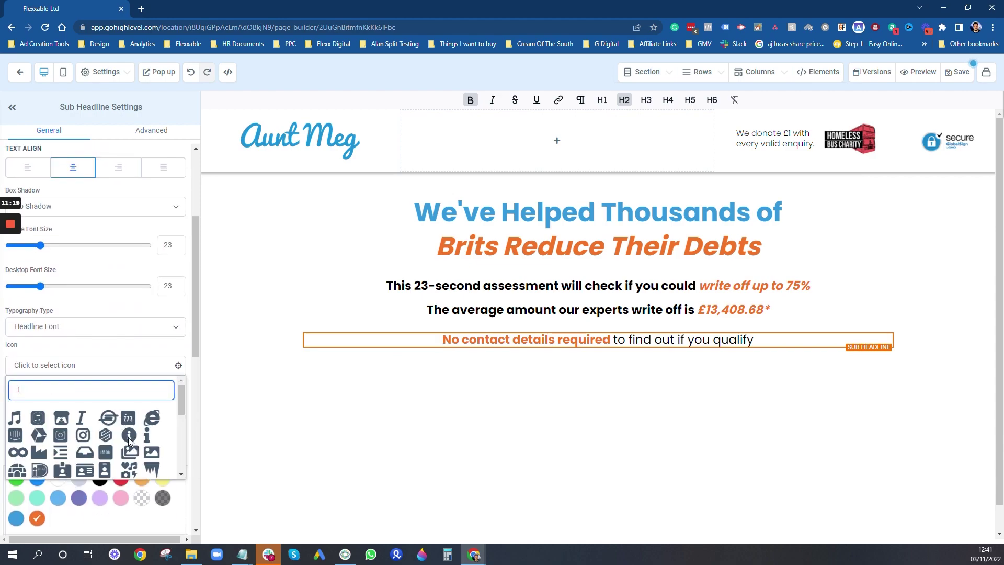
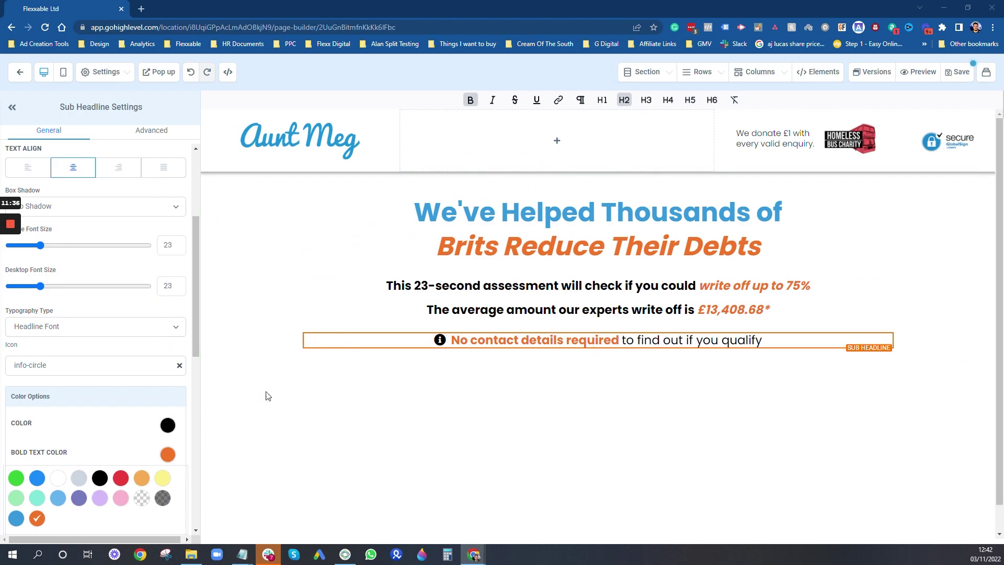
Add a custom color named "Aunt Meg Grey" with the value #EDEDED as the second sub-headline's background color
{"action": "scroll", "coordinate": [149, 320], "scroll_direction": "up", "scroll_amount": 3}
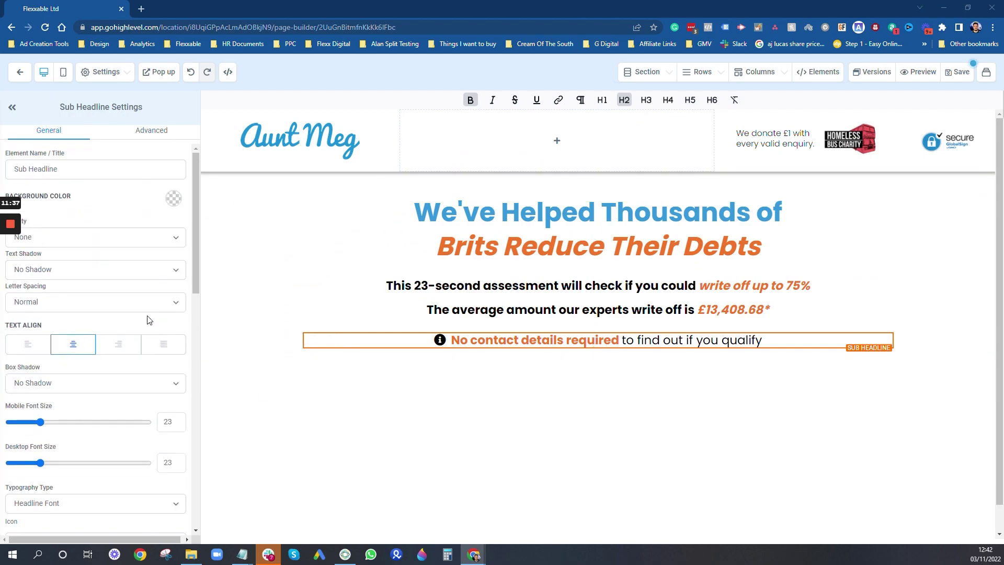
{"action": "left_click", "coordinate": [175, 201]}
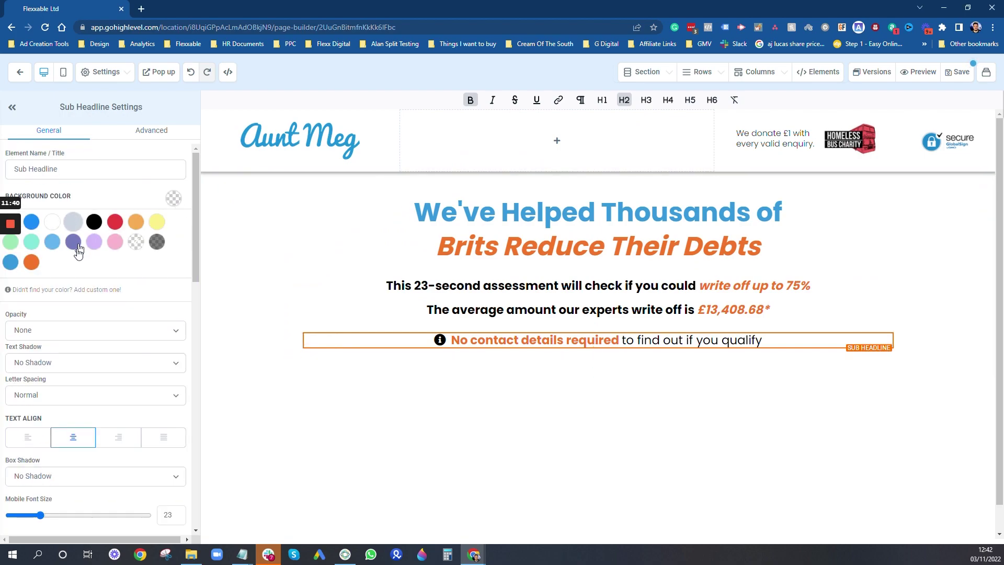
{"action": "left_click", "coordinate": [83, 290]}
{"action": "left_click_drag", "start_coordinate": [78, 304], "coordinate": [10, 304]}
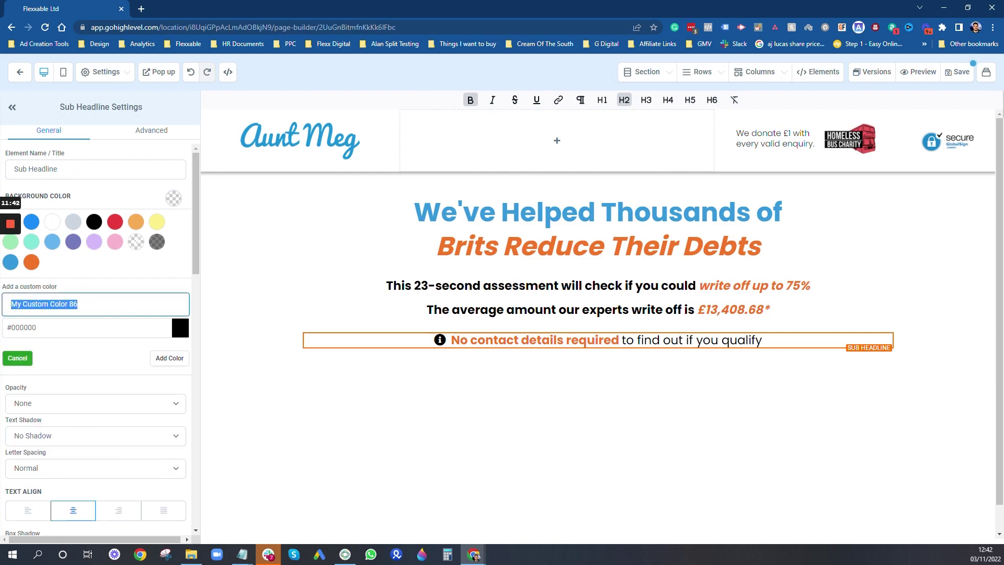
{"action": "type", "text": "Aunt Meg Grey"}
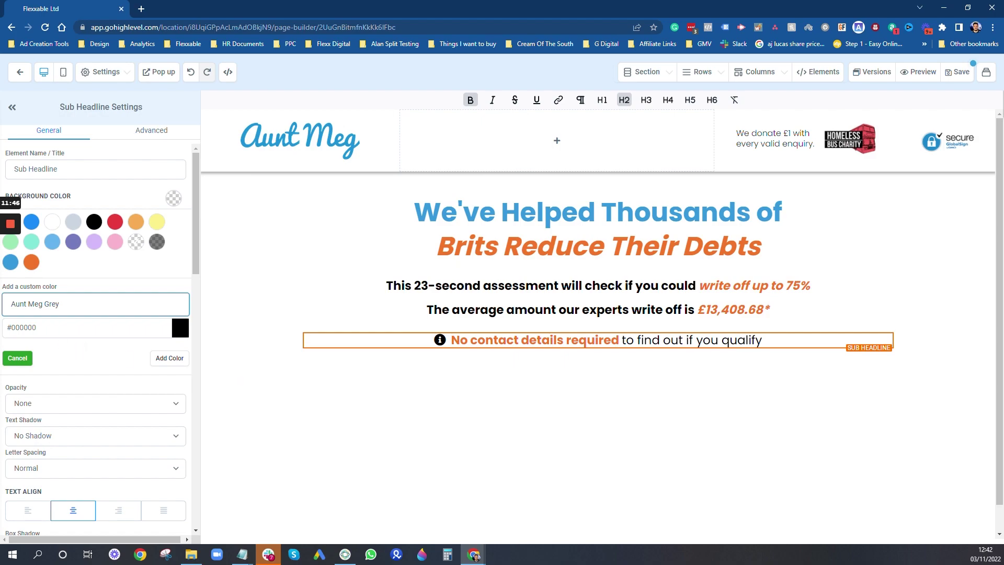
{"action": "left_click_drag", "start_coordinate": [36, 327], "coordinate": [20, 327]}
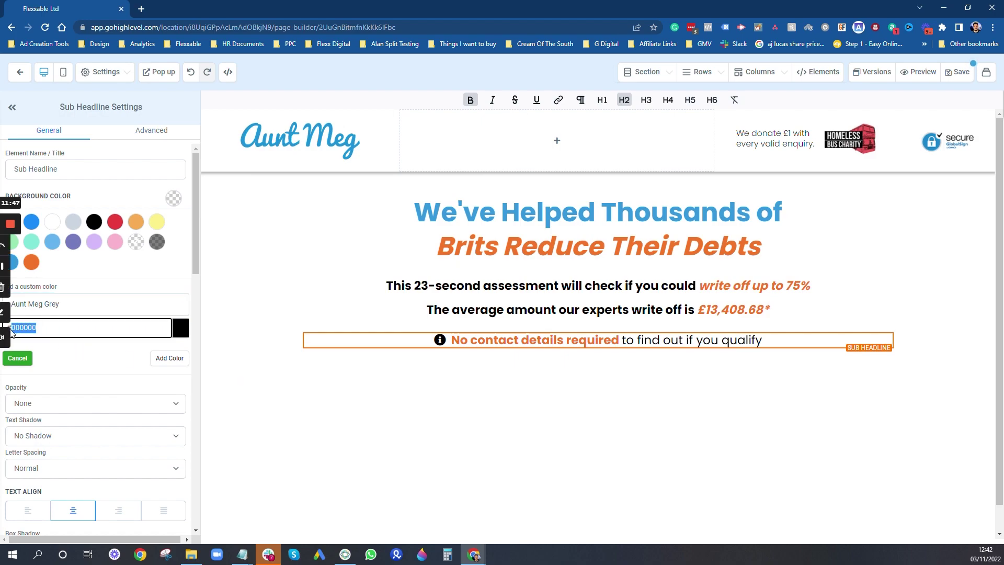
{"action": "key", "text": "BackSpace"}
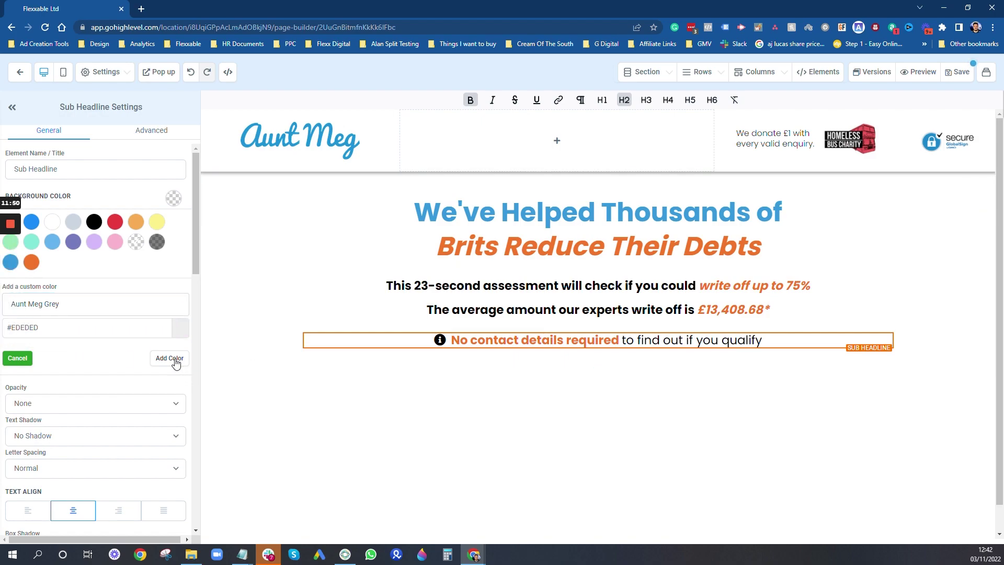
{"action": "left_click", "coordinate": [172, 359]}
Set the second sub-headline's top padding and bottom padding to 10 each
{"action": "scroll", "coordinate": [115, 355], "scroll_direction": "down", "scroll_amount": 5}
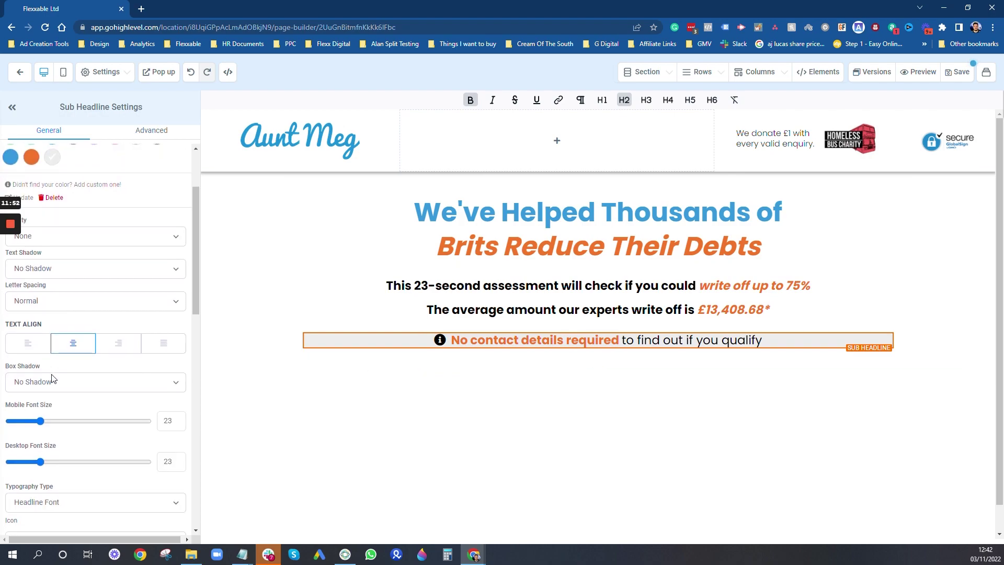
{"action": "scroll", "coordinate": [115, 355], "scroll_direction": "down", "scroll_amount": 6}
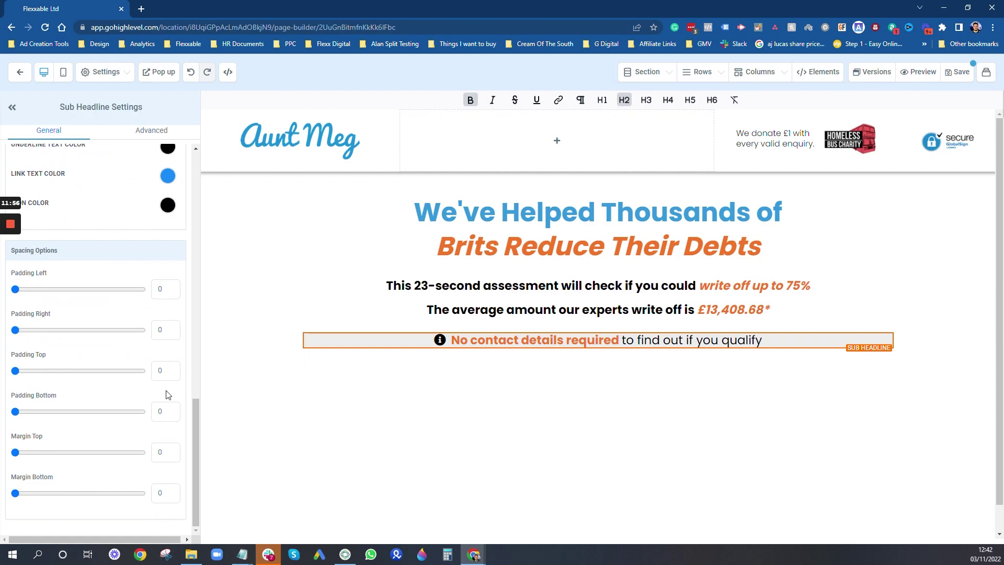
{"action": "left_click", "coordinate": [165, 370]}
{"action": "type", "text": "20"}
{"action": "key", "text": "ctrl+a"}
{"action": "type", "text": "10"}
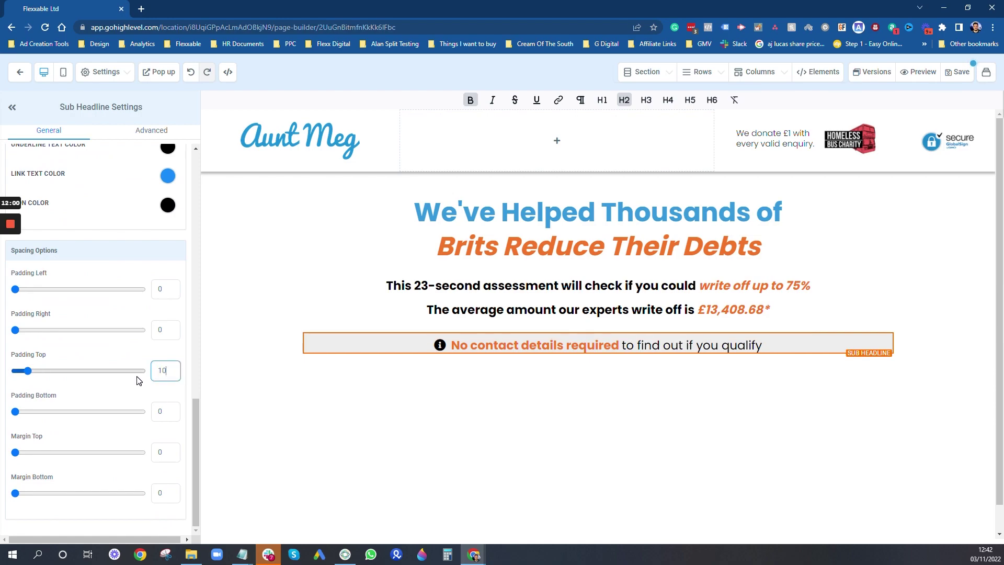
{"action": "key", "text": "Tab"}
{"action": "type", "text": "10"}
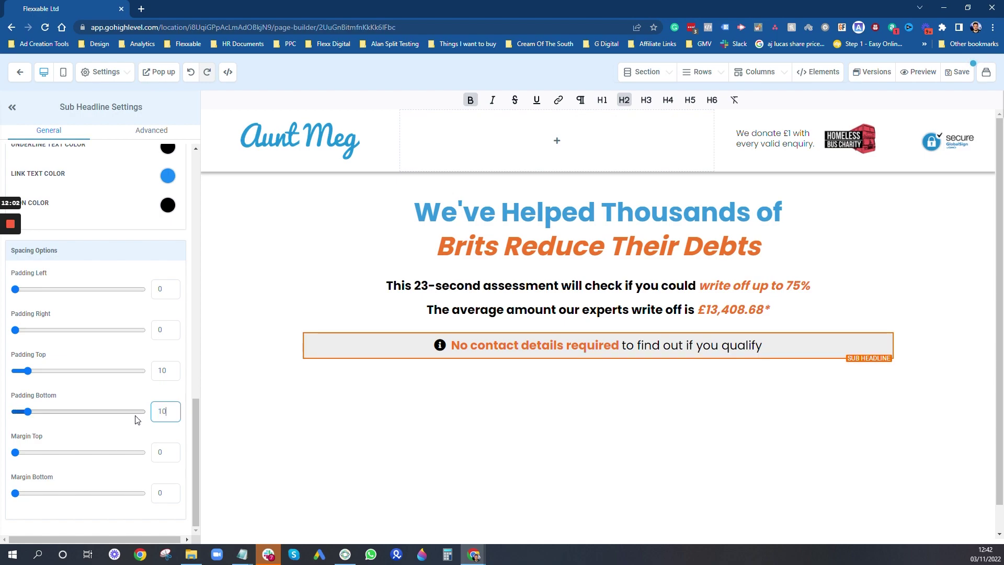
{"action": "left_click", "coordinate": [922, 369]}
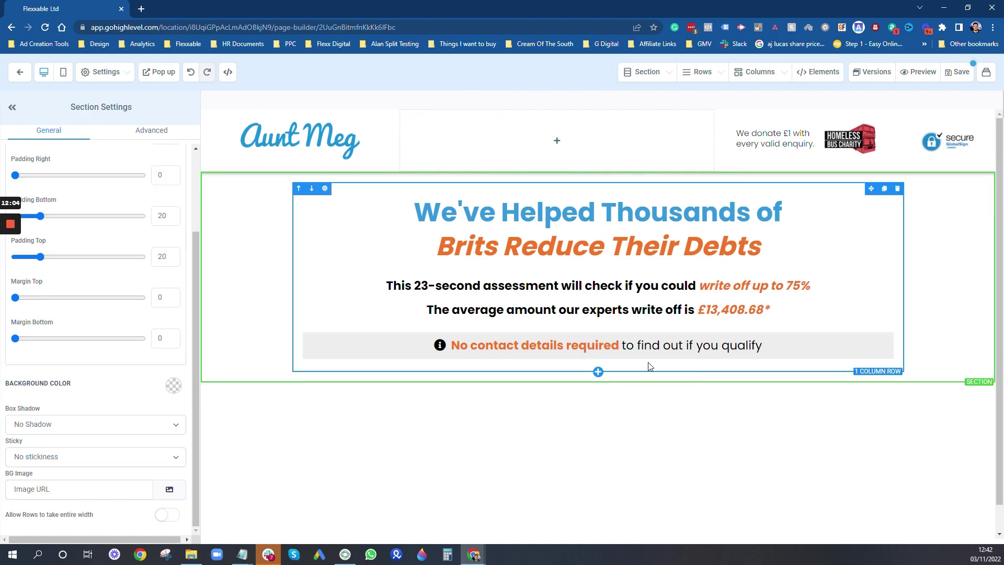
Apply a Full Border to the grey "No contact details required" sub-headline
{"action": "left_click", "coordinate": [449, 345]}
{"action": "scroll", "coordinate": [162, 361], "scroll_direction": "up", "scroll_amount": 10}
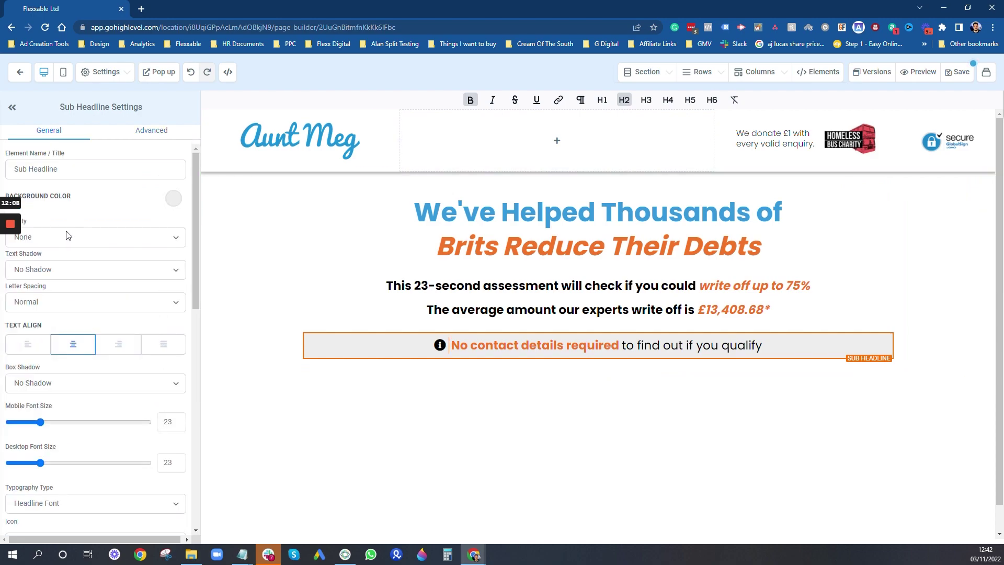
{"action": "left_click", "coordinate": [67, 236]}
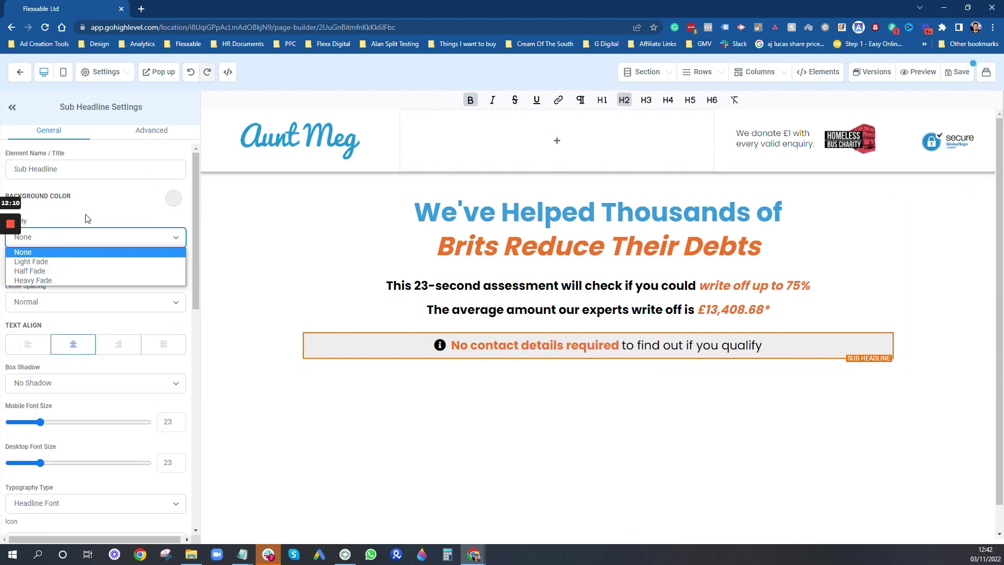
{"action": "left_click", "coordinate": [79, 217]}
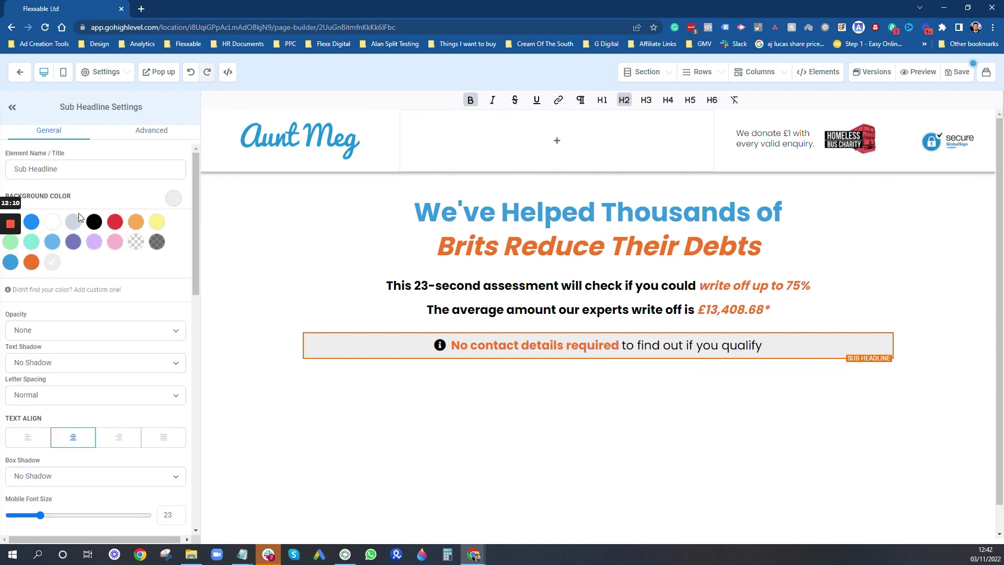
{"action": "left_click", "coordinate": [139, 131]}
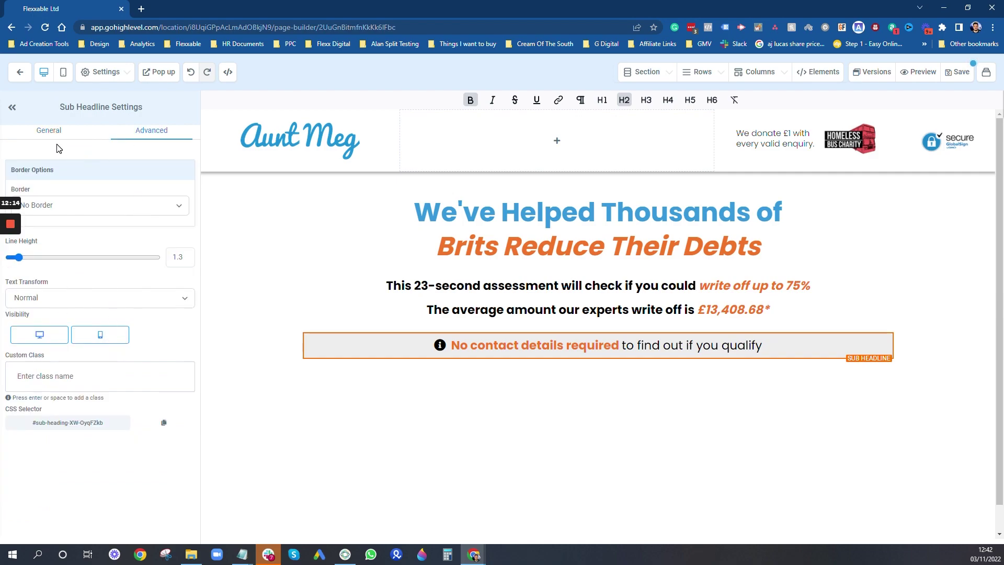
{"action": "left_click", "coordinate": [97, 209]}
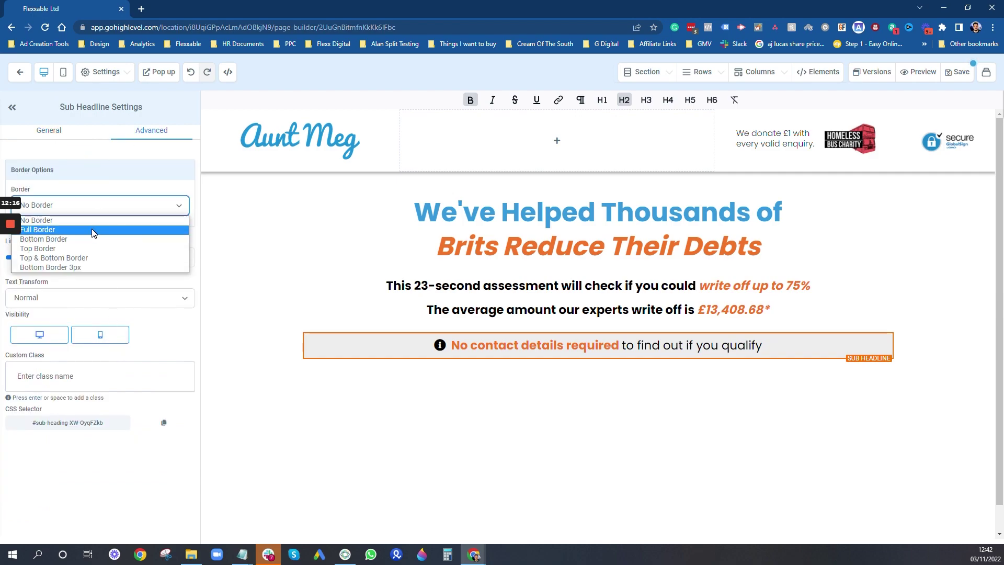
{"action": "left_click", "coordinate": [93, 230]}
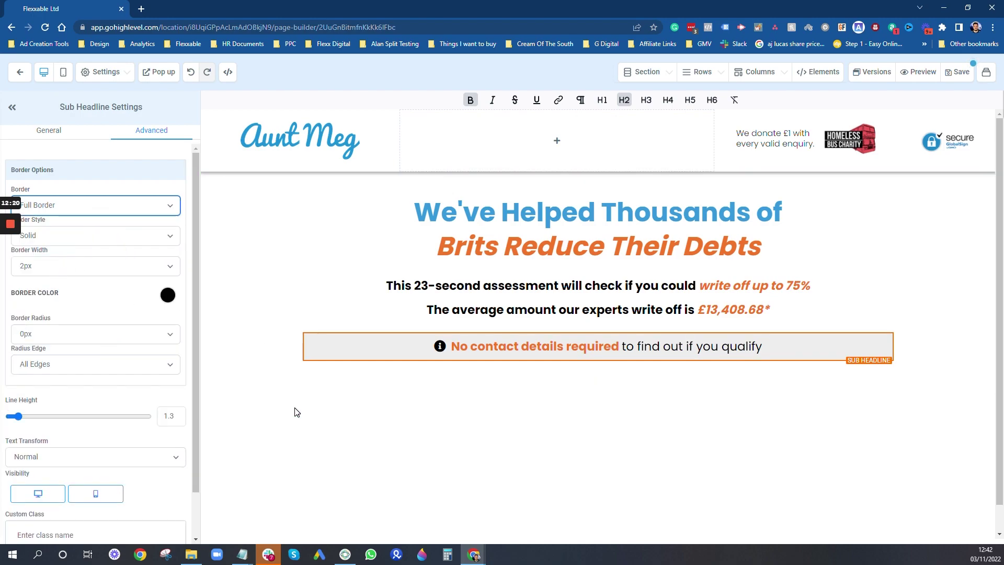
{"action": "left_click", "coordinate": [256, 231]}
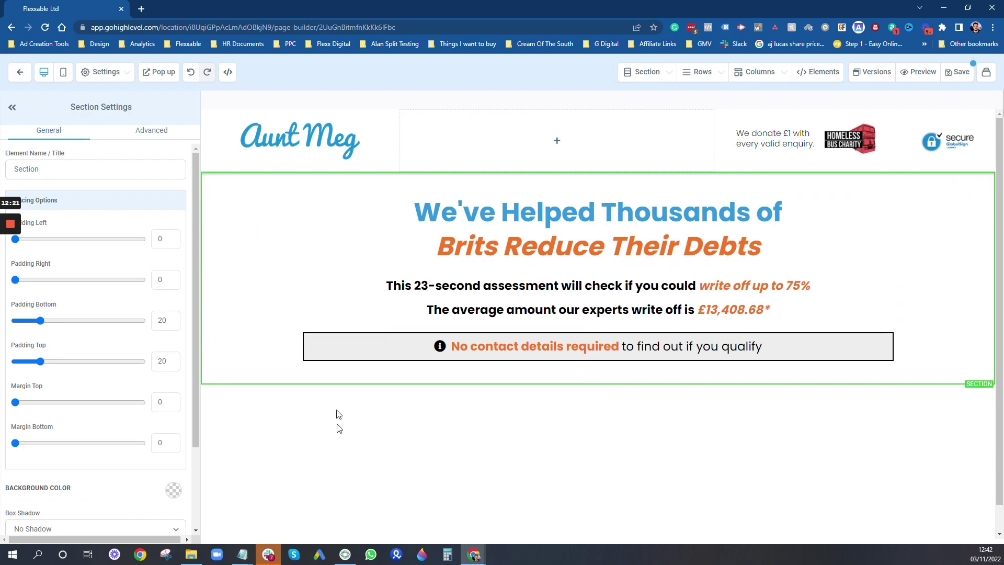
Set the border width of the grey sub-headline to 1px
{"action": "left_click", "coordinate": [437, 342]}
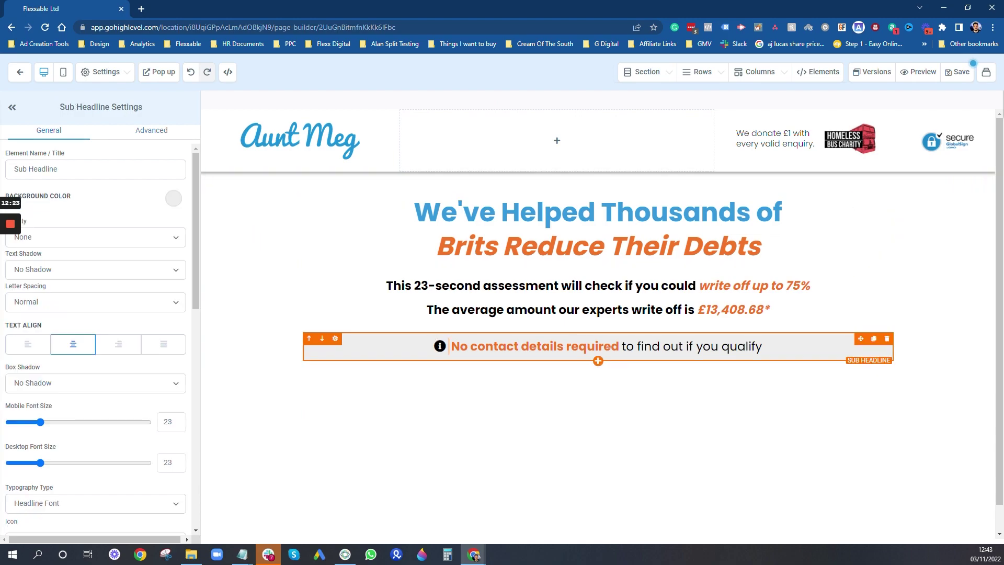
{"action": "left_click", "coordinate": [151, 130]}
{"action": "left_click", "coordinate": [83, 265]}
{"action": "left_click", "coordinate": [68, 283]}
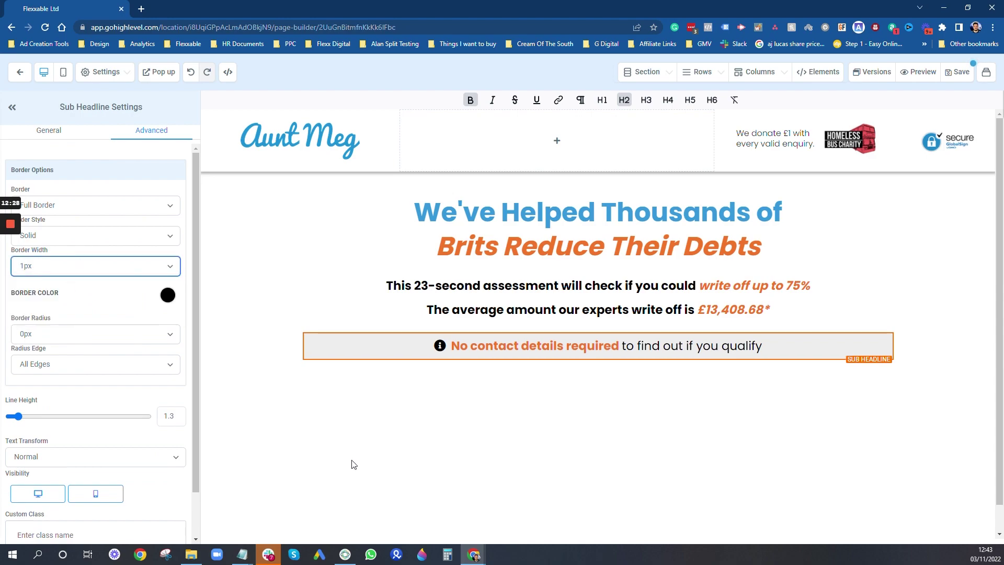
{"action": "left_click", "coordinate": [293, 240]}
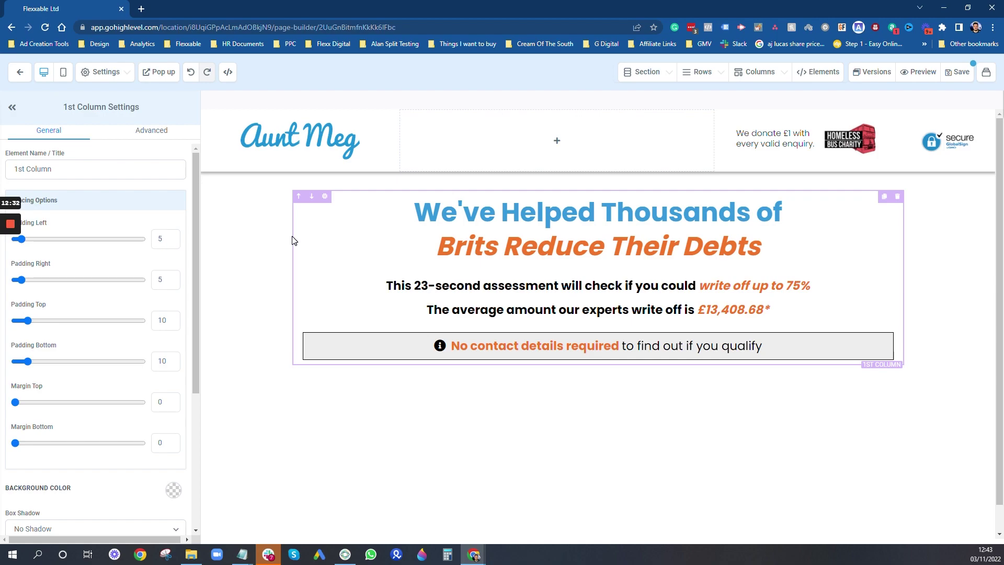
Add a one-column row below the grey "No contact details required" sub-headline and leave it empty
{"action": "scroll", "coordinate": [95, 335], "scroll_direction": "down", "scroll_amount": 4}
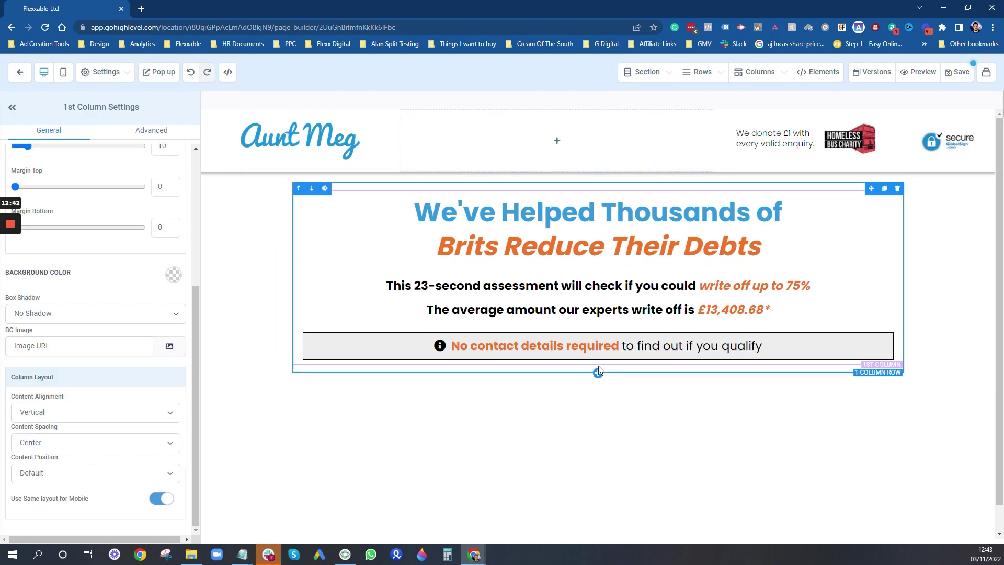
{"action": "left_click", "coordinate": [598, 372]}
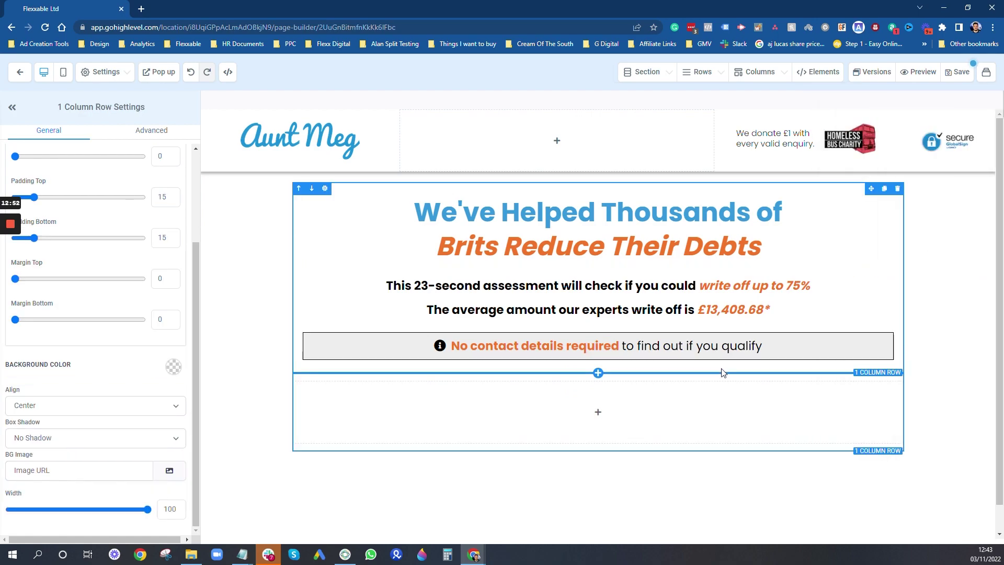
{"action": "left_click", "coordinate": [609, 416]}
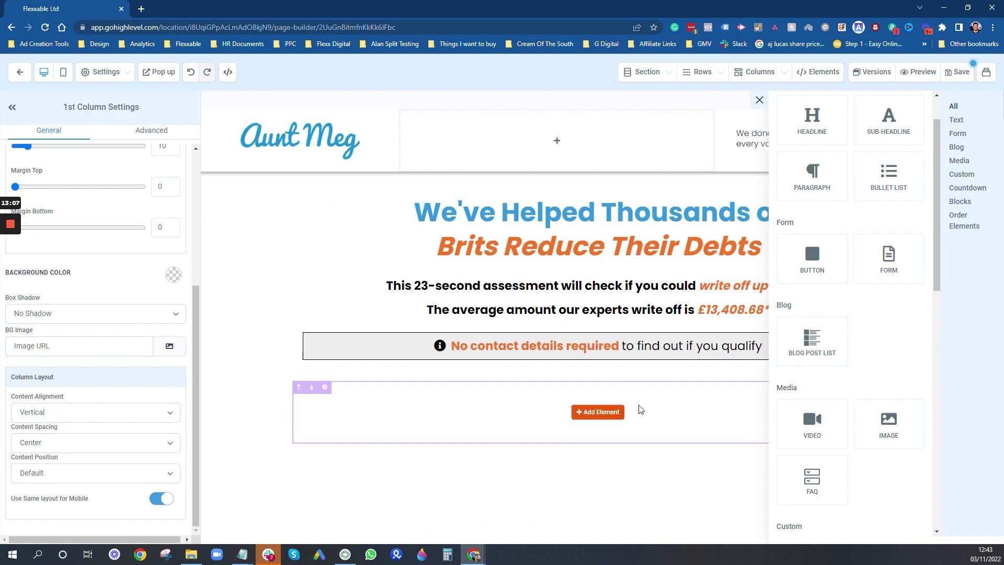
{"action": "left_click", "coordinate": [652, 481]}
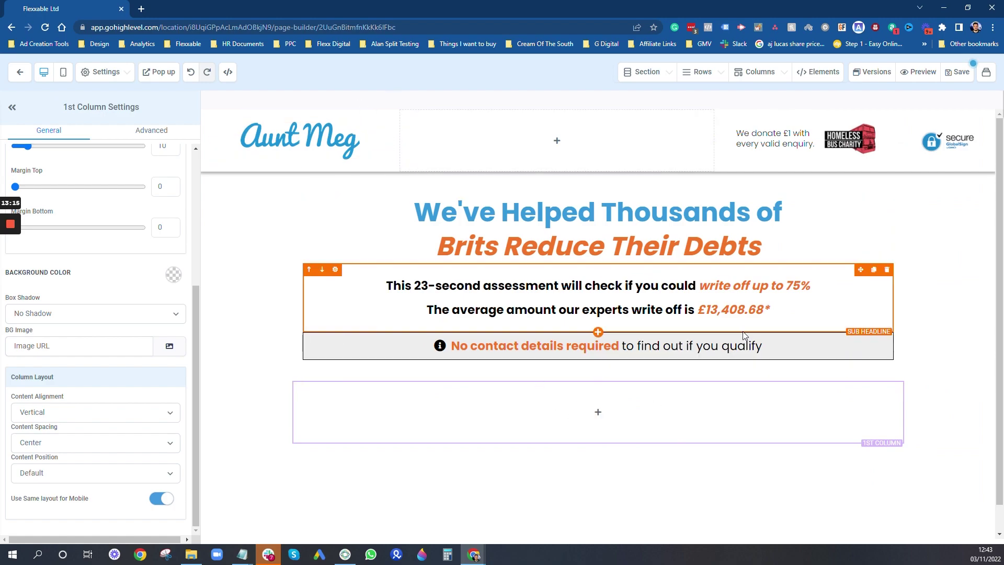
Add a full-width section below the main headline section and place a one-column row in it
{"action": "scroll", "coordinate": [654, 377], "scroll_direction": "down", "scroll_amount": 1}
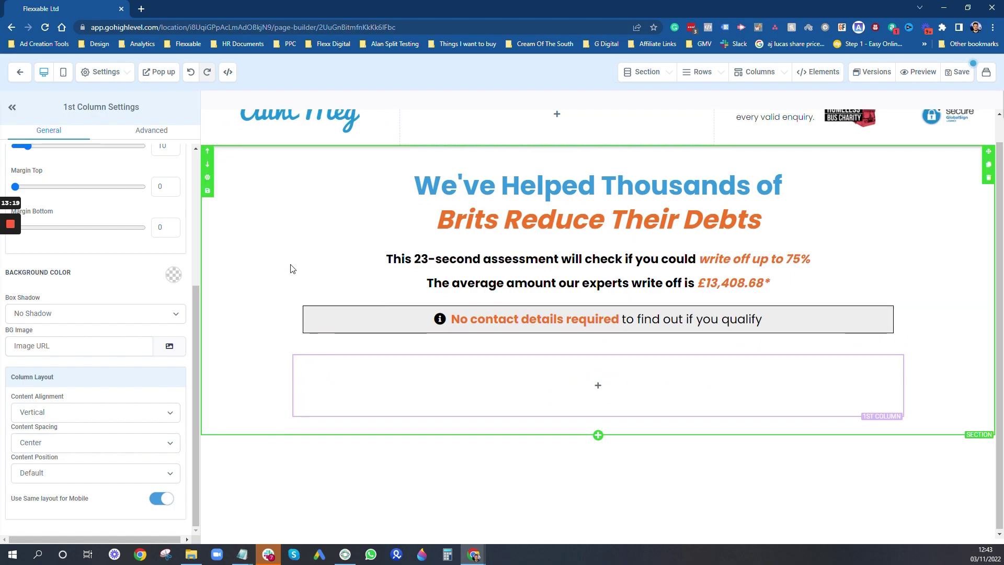
{"action": "scroll", "coordinate": [289, 267], "scroll_direction": "up", "scroll_amount": 1}
{"action": "scroll", "coordinate": [521, 444], "scroll_direction": "down", "scroll_amount": 1}
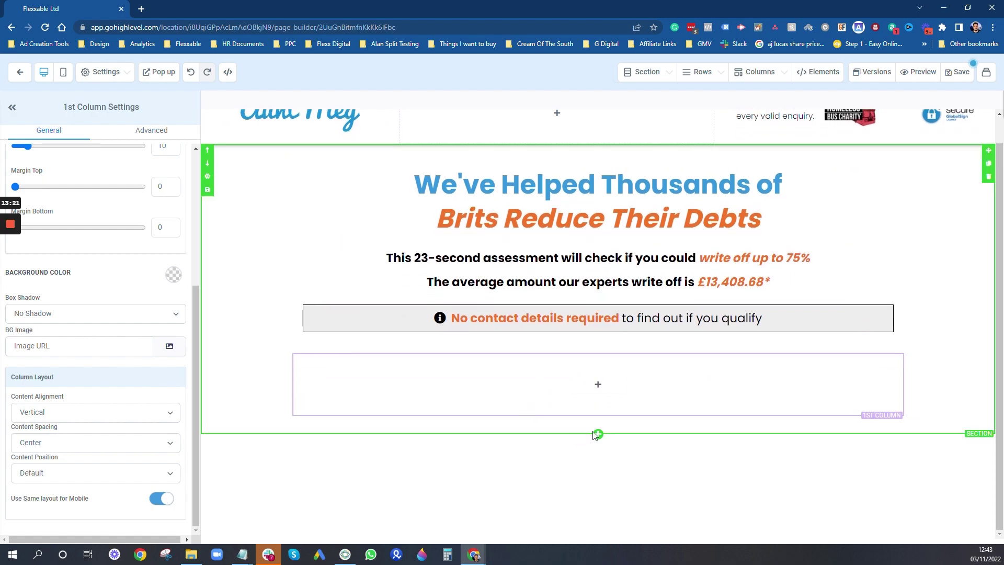
{"action": "left_click", "coordinate": [598, 434]}
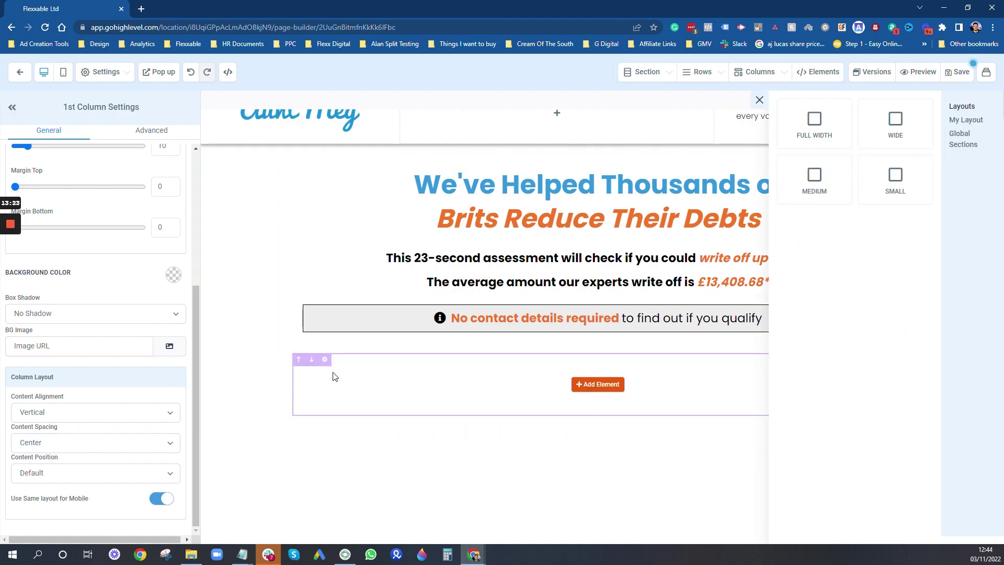
{"action": "left_click", "coordinate": [815, 132]}
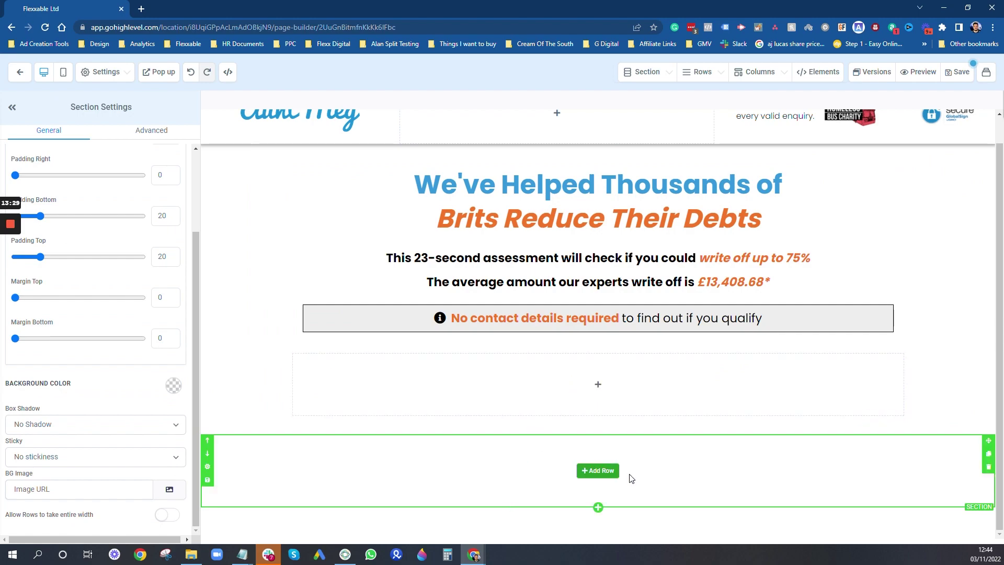
{"action": "left_click", "coordinate": [599, 471]}
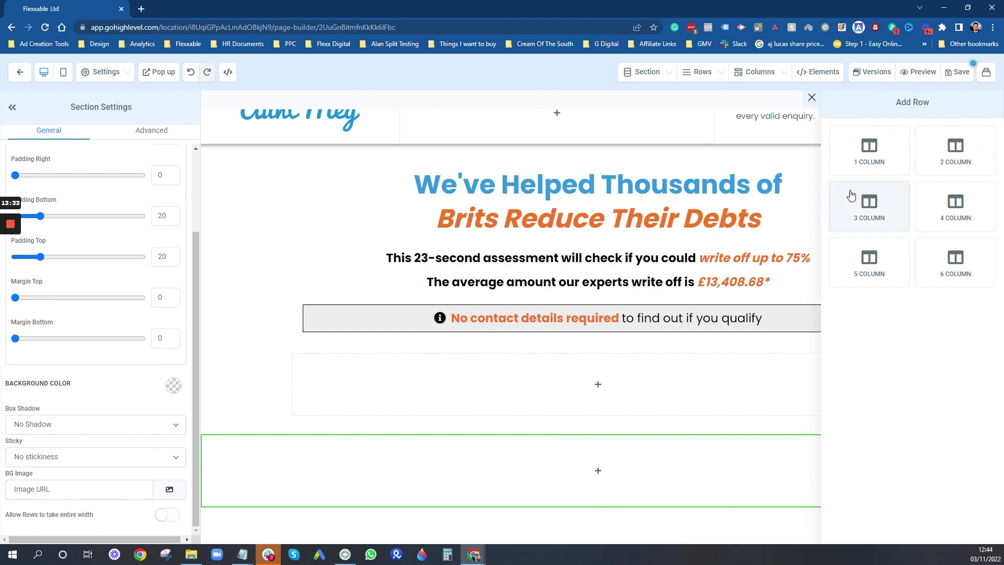
{"action": "left_click", "coordinate": [858, 169]}
Add a headline element to the new section's row reading "About Aunt Meg" and make its text bold
{"action": "left_click", "coordinate": [615, 492]}
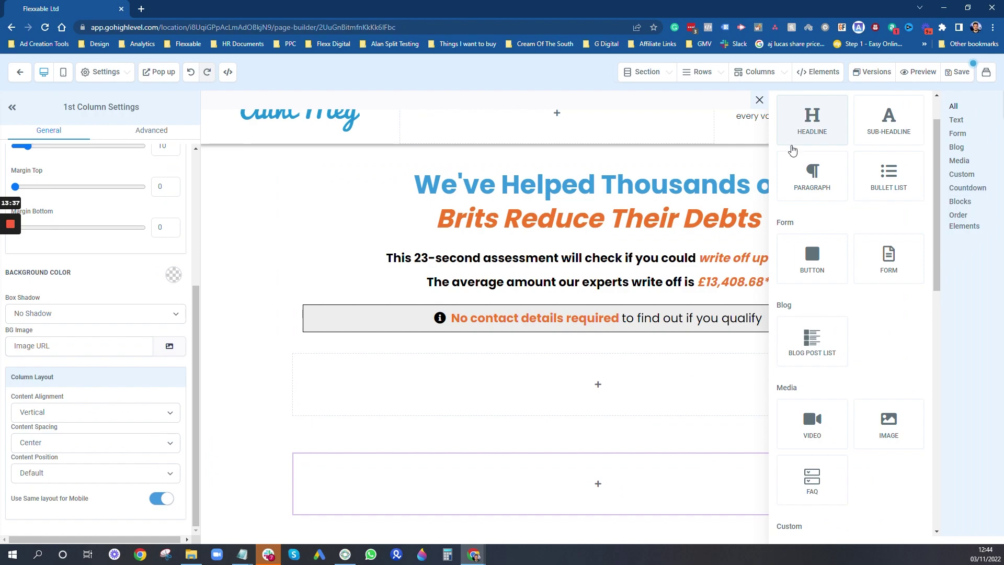
{"action": "left_click", "coordinate": [812, 120]}
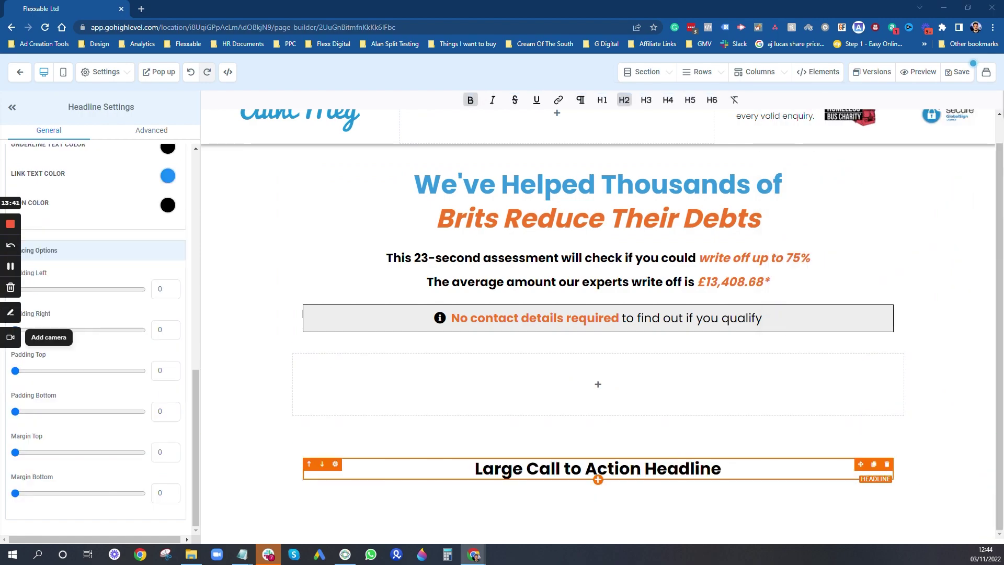
{"action": "triple_click", "coordinate": [597, 472]}
{"action": "type", "text": "About Aunt Meg"}
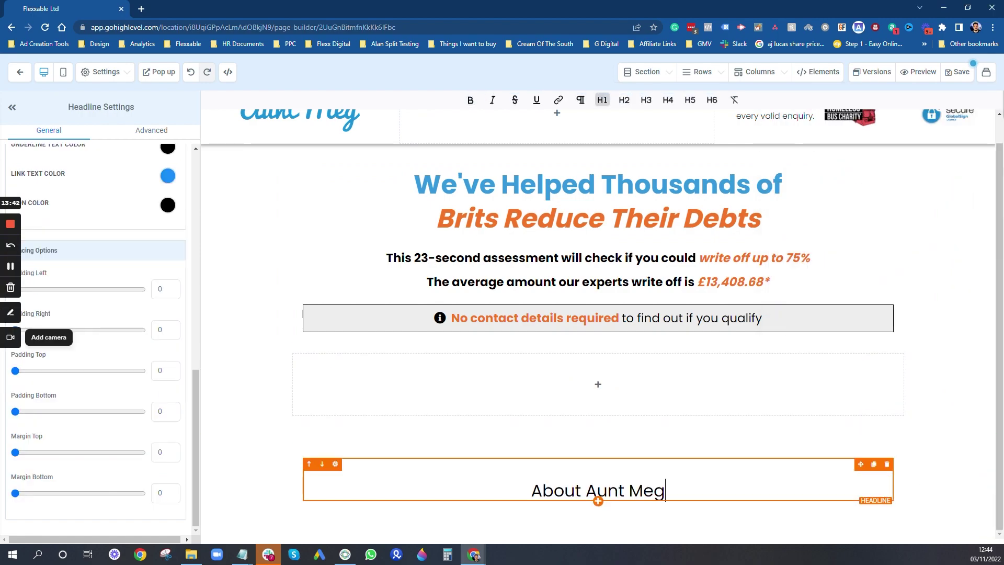
{"action": "triple_click", "coordinate": [598, 469]}
{"action": "key", "text": "ctrl+b"}
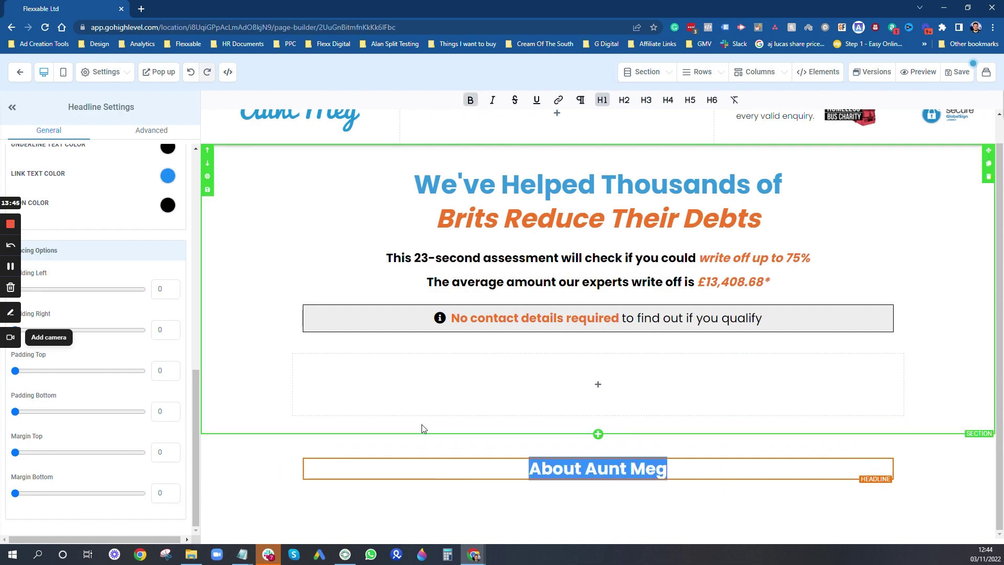
Set the bold text color of the "About Aunt Meg" headline to the saved custom blue
{"action": "scroll", "coordinate": [162, 240], "scroll_direction": "up", "scroll_amount": 3}
{"action": "left_click", "coordinate": [167, 157]}
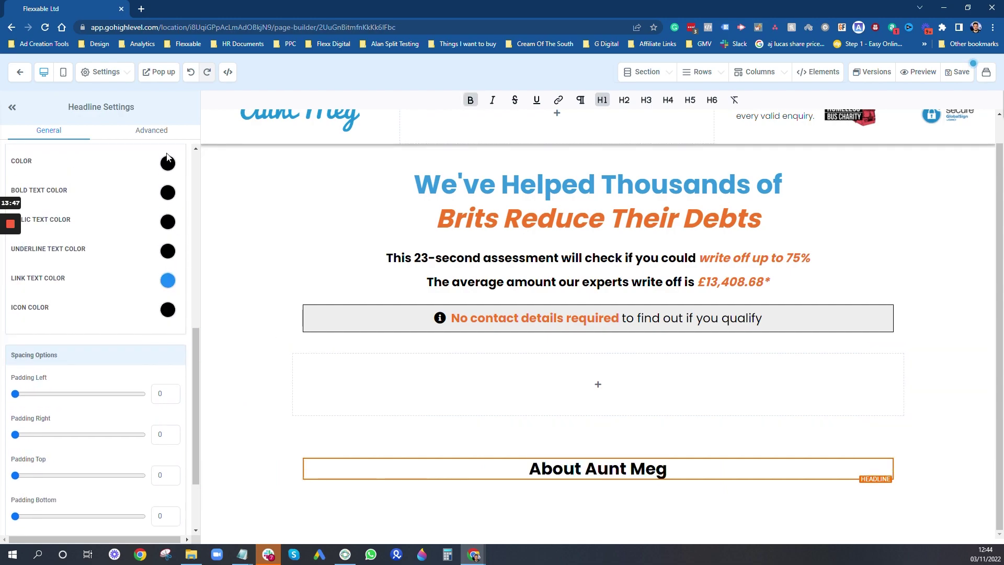
{"action": "left_click", "coordinate": [168, 192]}
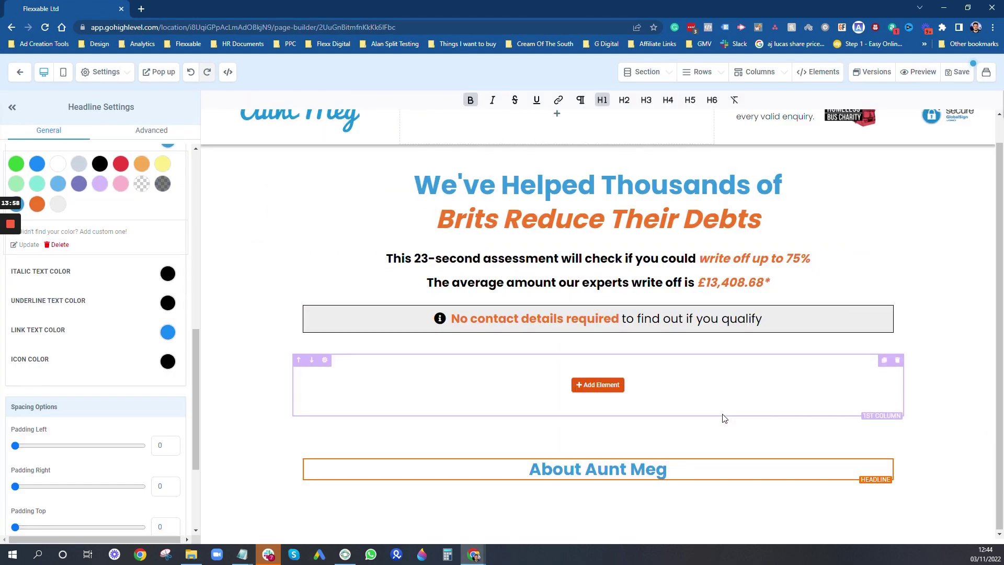
Set both the desktop and mobile font sizes of the "About Aunt Meg" headline to 50
{"action": "scroll", "coordinate": [186, 264], "scroll_direction": "up", "scroll_amount": 4}
{"action": "double_click", "coordinate": [168, 181]}
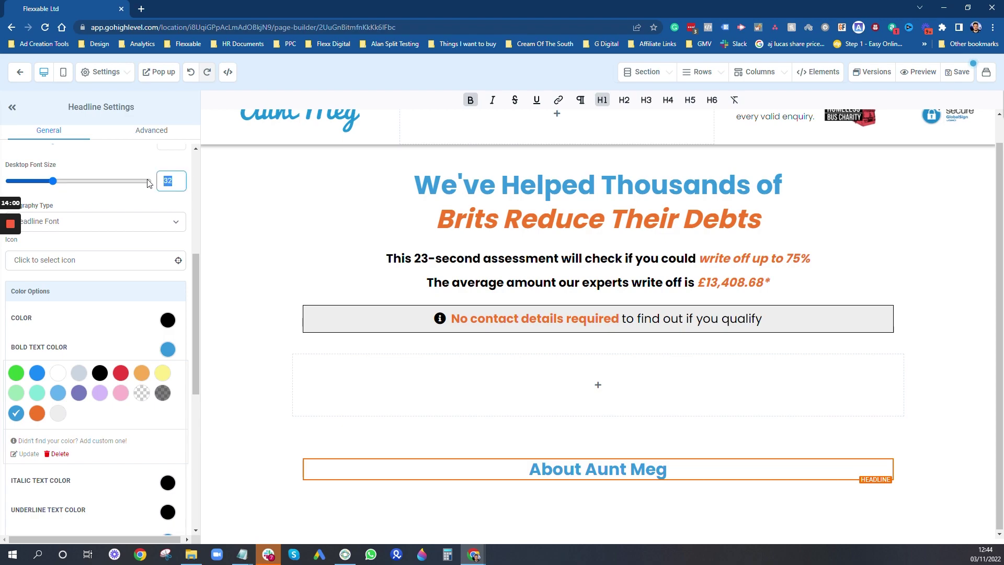
{"action": "type", "text": "50"}
{"action": "scroll", "coordinate": [224, 283], "scroll_direction": "up", "scroll_amount": 1}
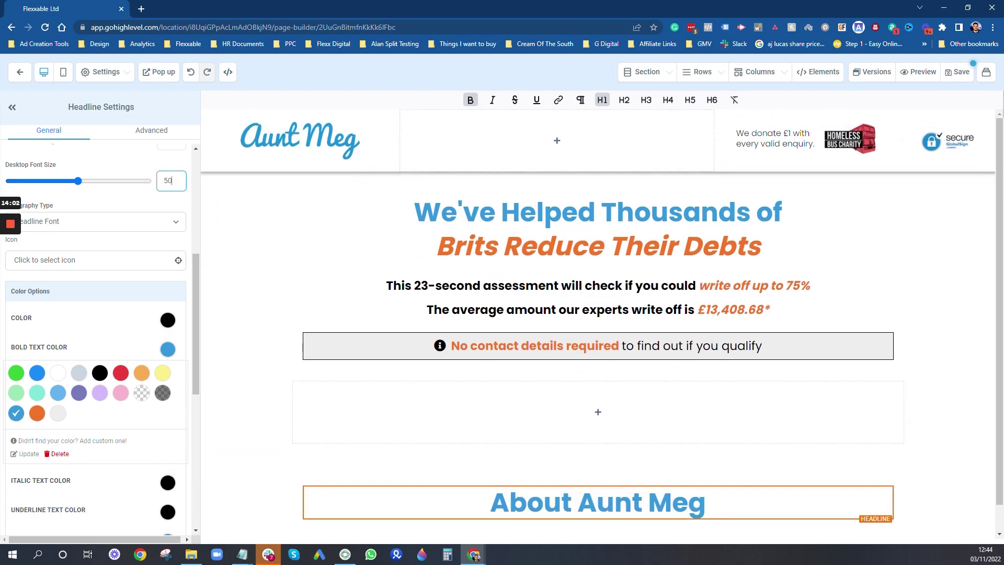
{"action": "scroll", "coordinate": [170, 220], "scroll_direction": "up", "scroll_amount": 2}
{"action": "double_click", "coordinate": [168, 245]}
{"action": "type", "text": "50"}
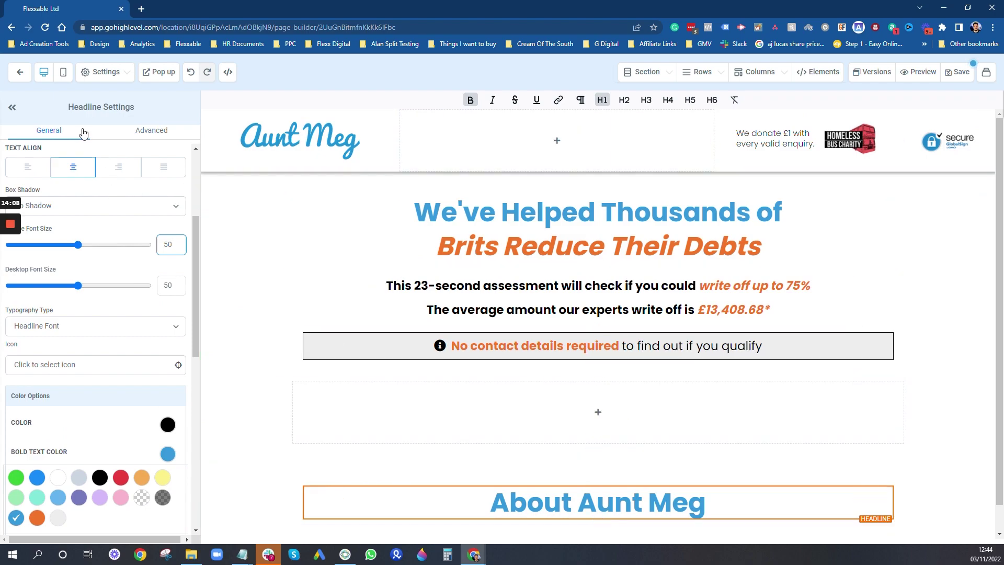
Switch the editor to the mobile view and hide the charity donation image on mobile
{"action": "left_click", "coordinate": [64, 75]}
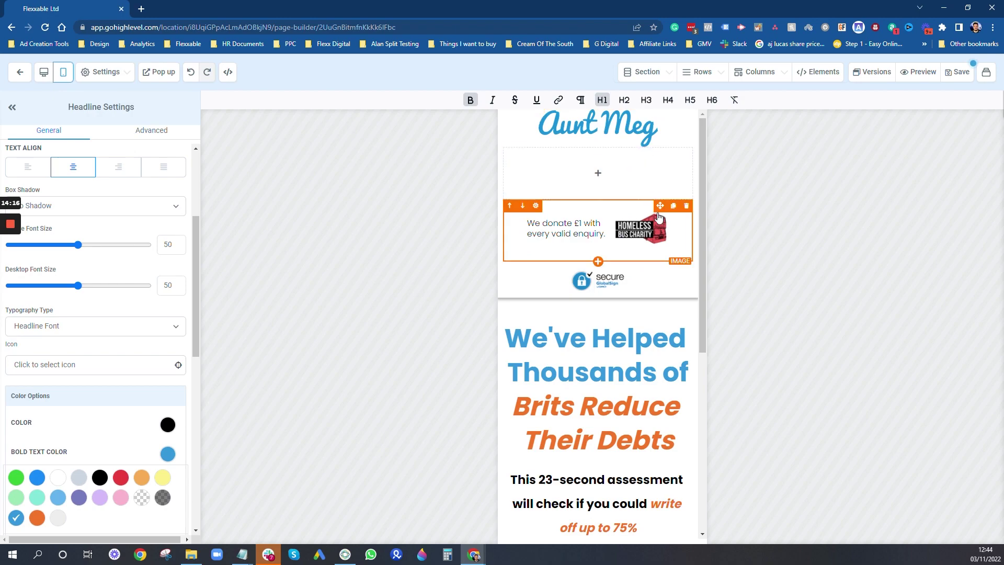
{"action": "left_click", "coordinate": [676, 224]}
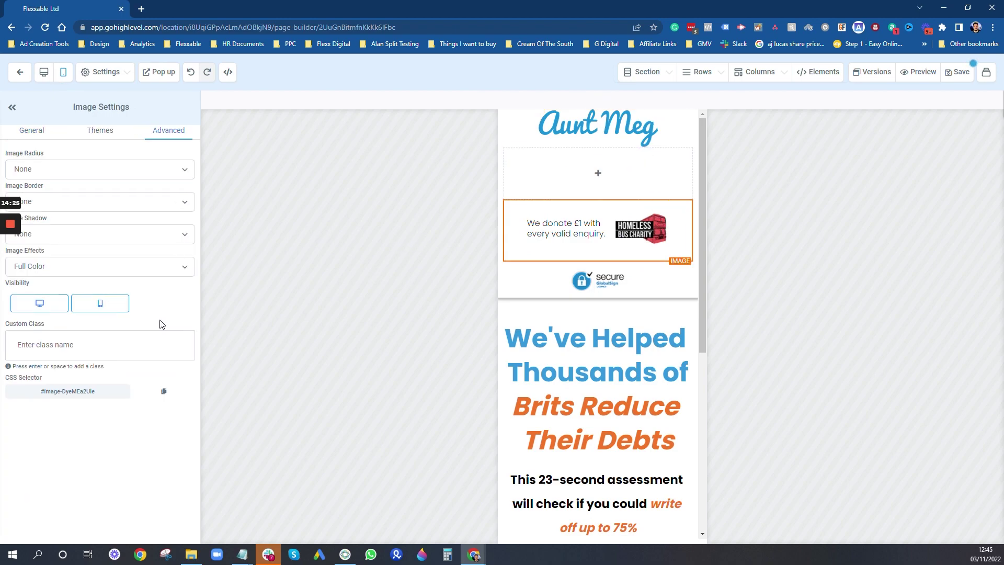
{"action": "left_click", "coordinate": [99, 307]}
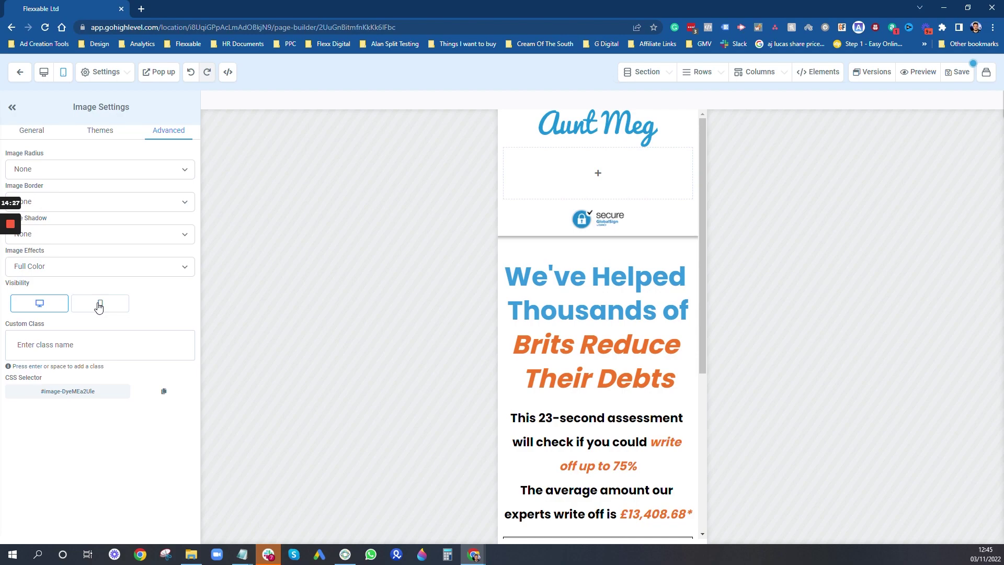
Hide the header's empty second column on mobile
{"action": "left_click", "coordinate": [625, 186]}
{"action": "left_click", "coordinate": [163, 133]}
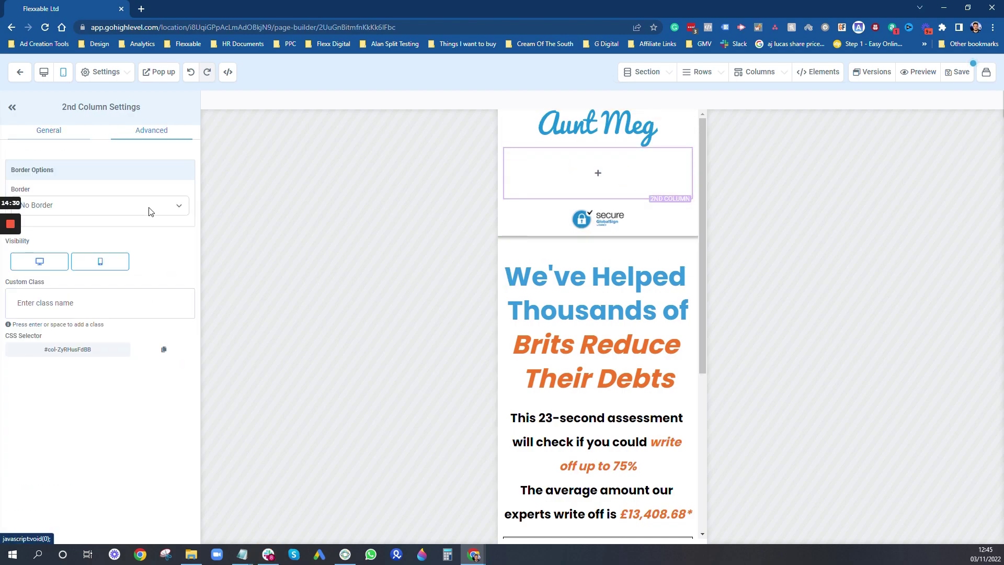
{"action": "left_click", "coordinate": [121, 261]}
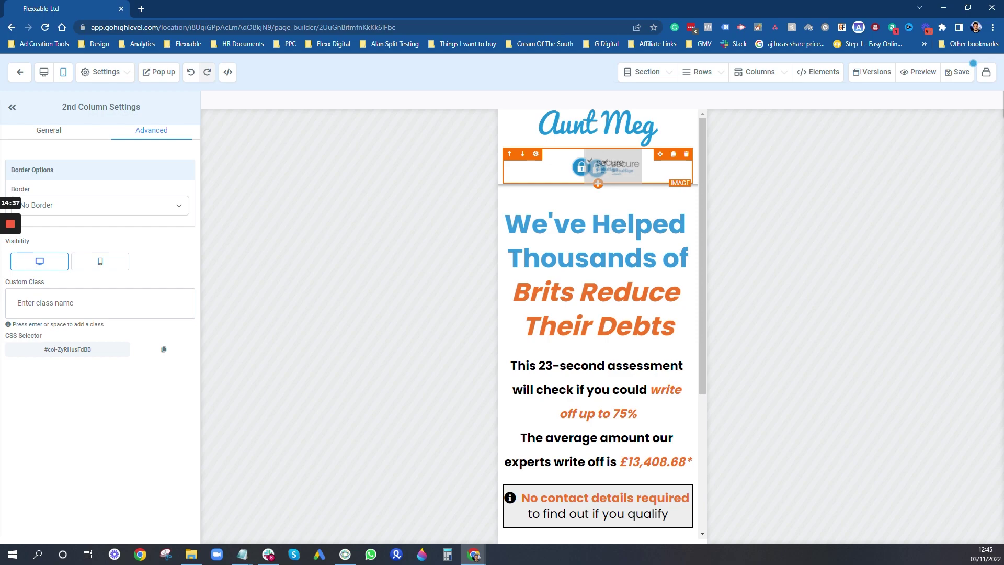
Move the secure badge image into the header column above it and delete the emptied column
{"action": "left_click_drag", "start_coordinate": [661, 157], "coordinate": [623, 167]}
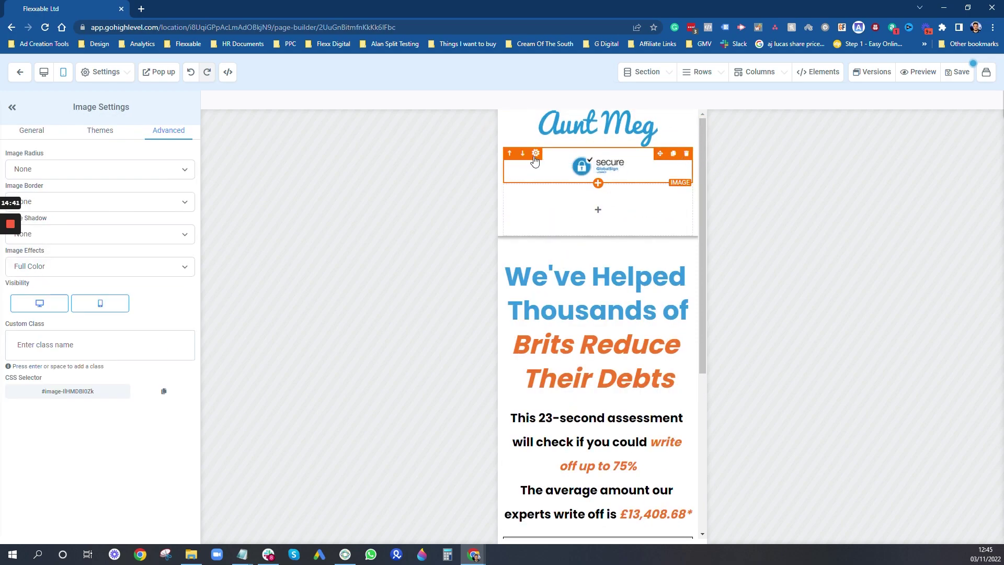
{"action": "left_click", "coordinate": [685, 190]}
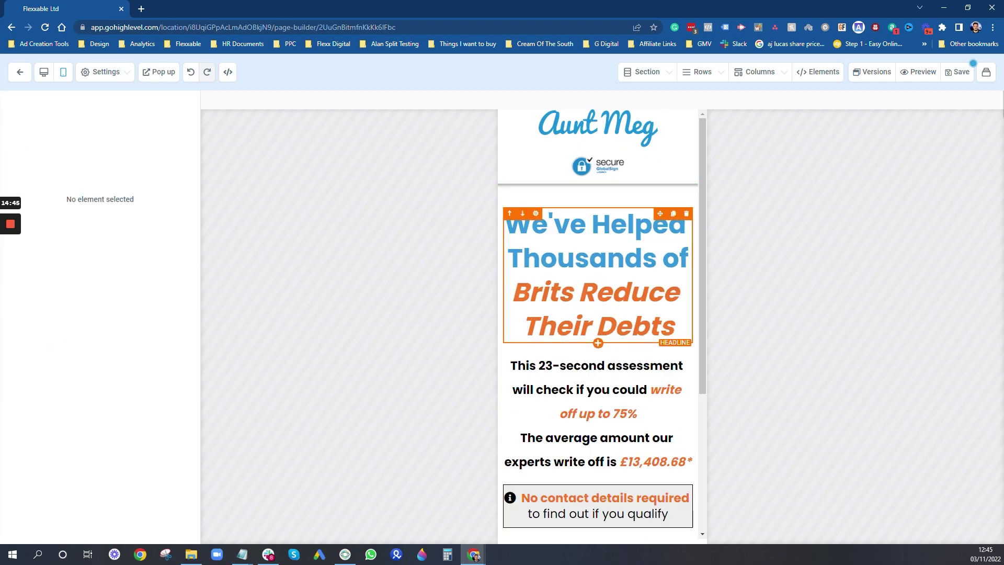
Try mobile font sizes of 40, 30 and 20 on the "We've Helped Thousands of" headline and settle on 30
{"action": "left_click", "coordinate": [596, 261]}
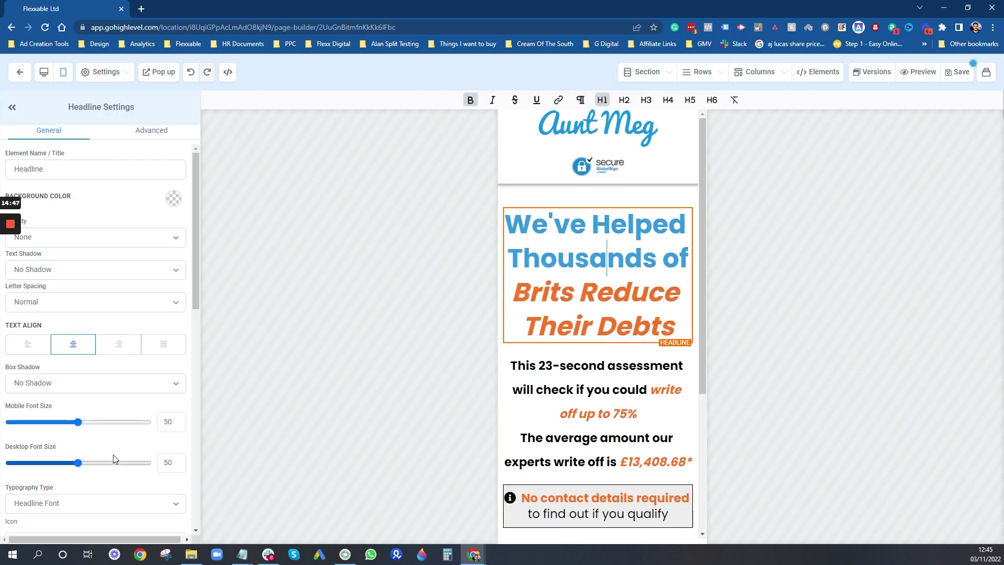
{"action": "double_click", "coordinate": [168, 421]}
{"action": "type", "text": "40"}
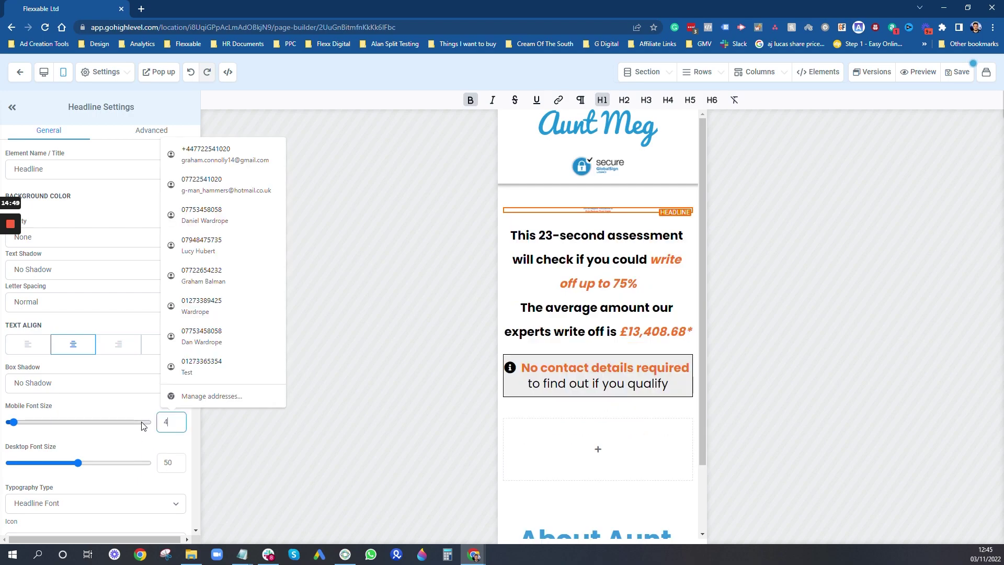
{"action": "double_click", "coordinate": [167, 422]}
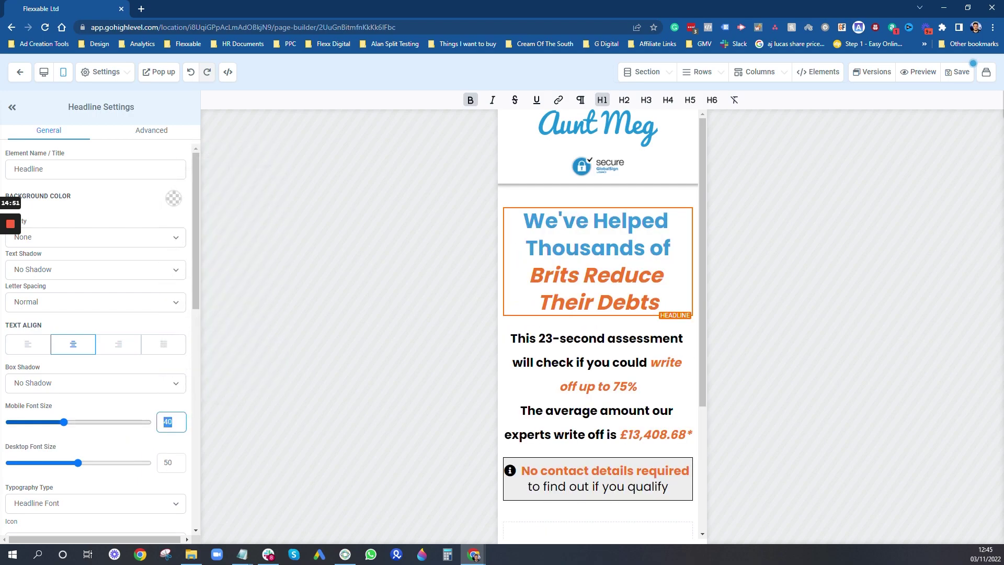
{"action": "type", "text": "30"}
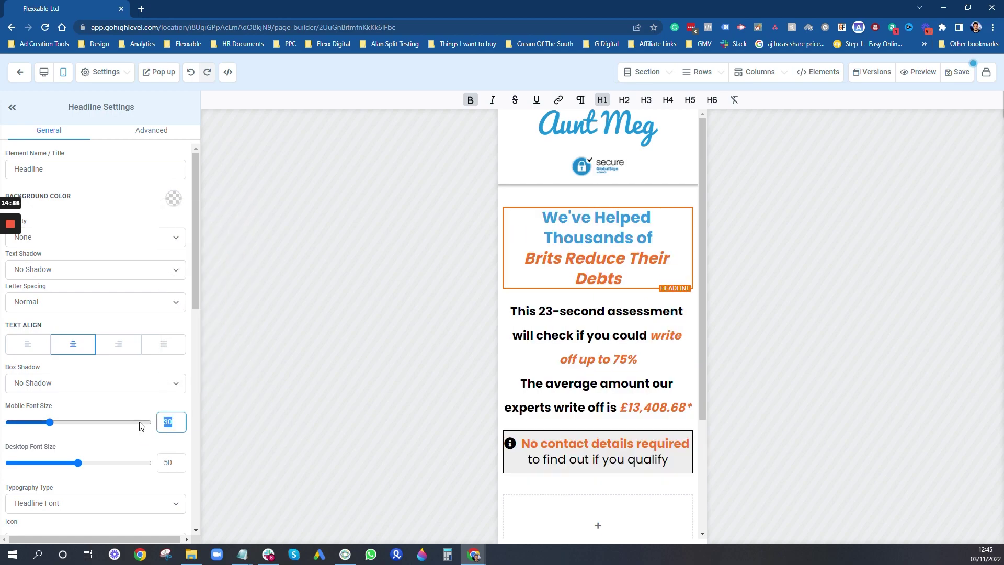
{"action": "type", "text": "20"}
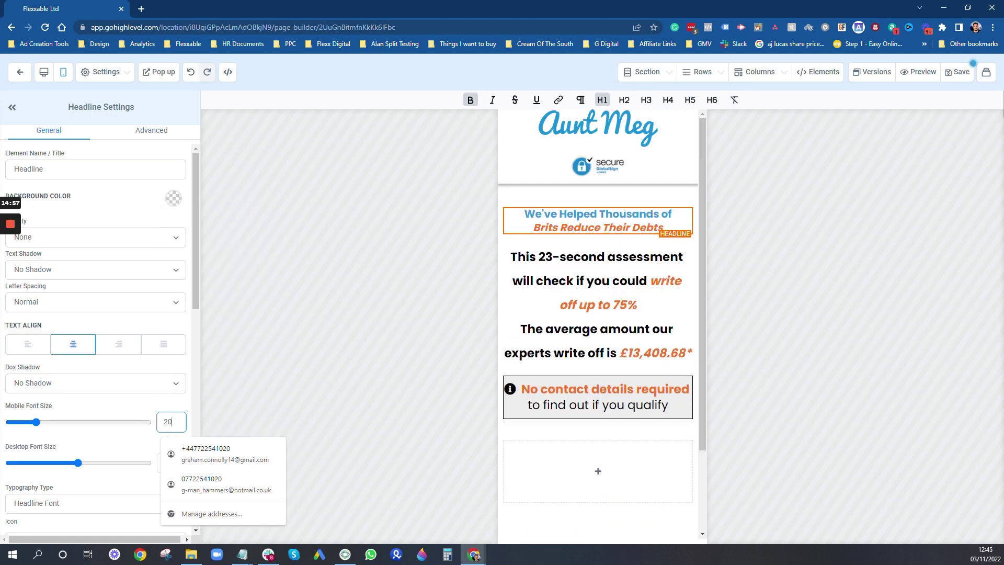
{"action": "type", "text": "30"}
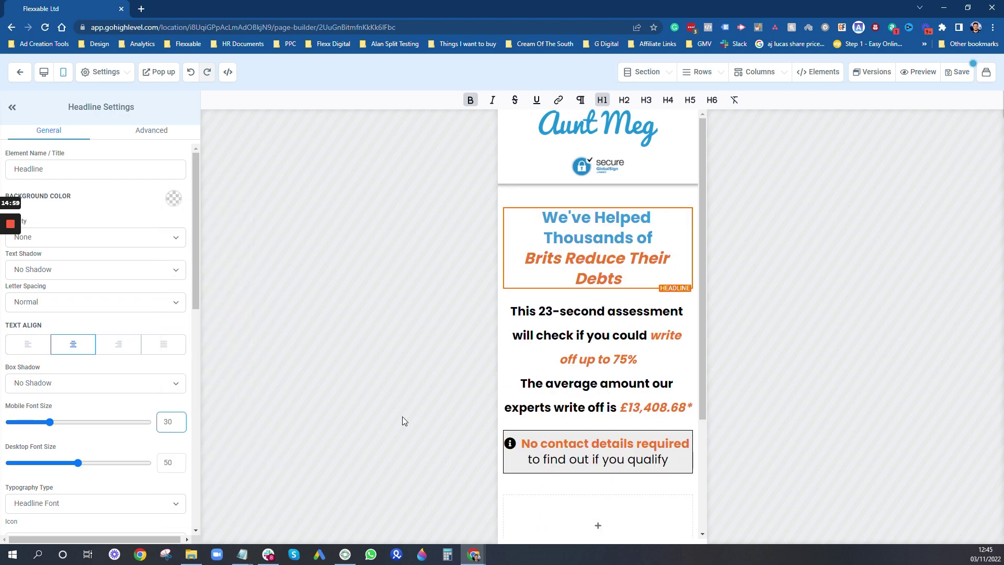
Try mobile font sizes of 15 and 20 on the "This 23-second assessment" sub-headline and settle on 18
{"action": "scroll", "coordinate": [36, 399], "scroll_direction": "down", "scroll_amount": 1}
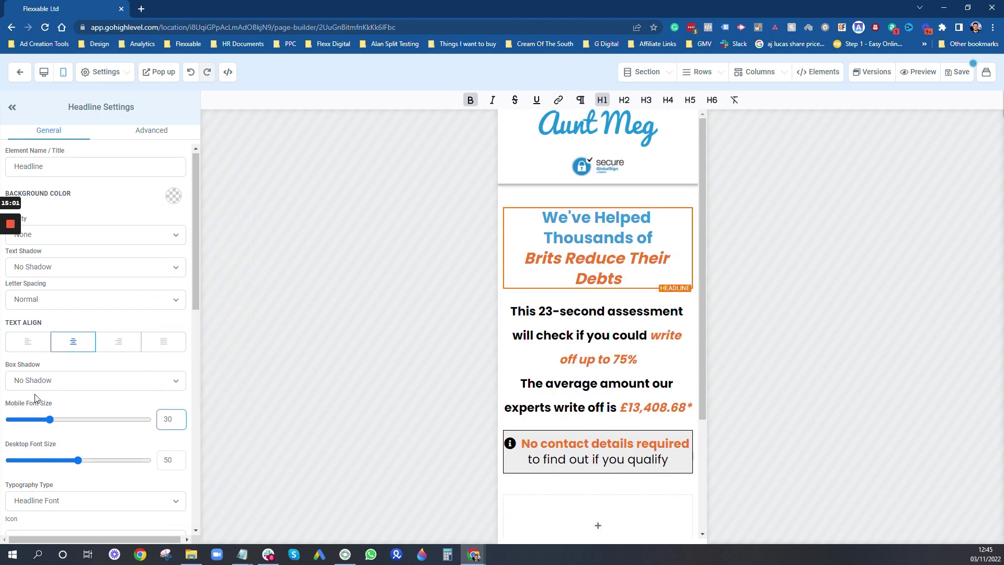
{"action": "scroll", "coordinate": [36, 399], "scroll_direction": "down", "scroll_amount": 10}
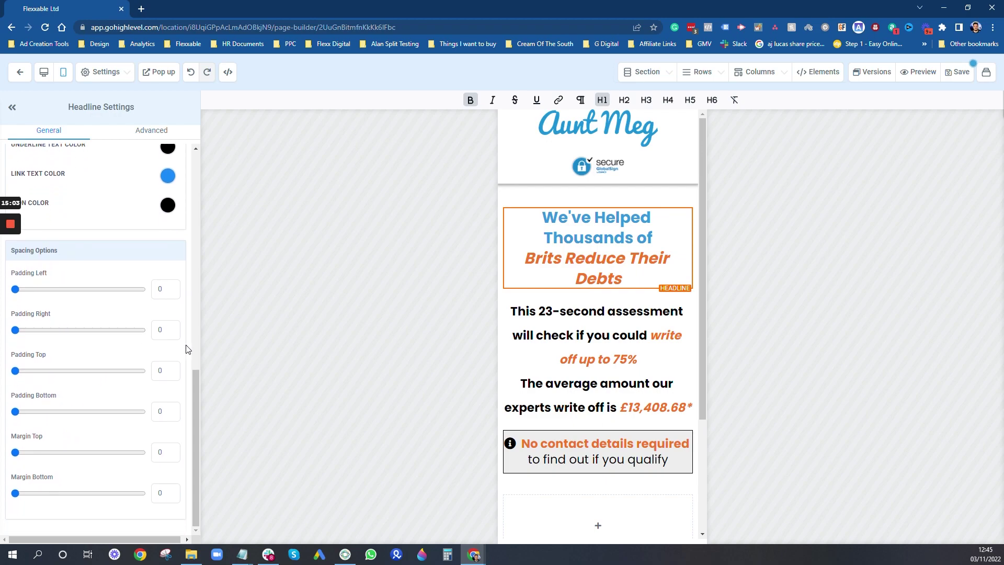
{"action": "left_click", "coordinate": [566, 335]}
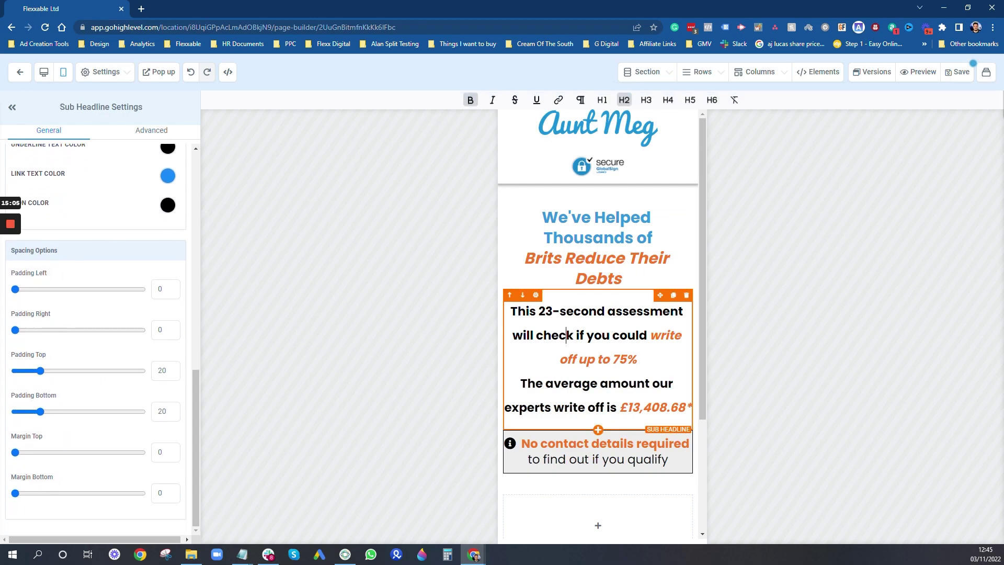
{"action": "scroll", "coordinate": [174, 325], "scroll_direction": "up", "scroll_amount": 10}
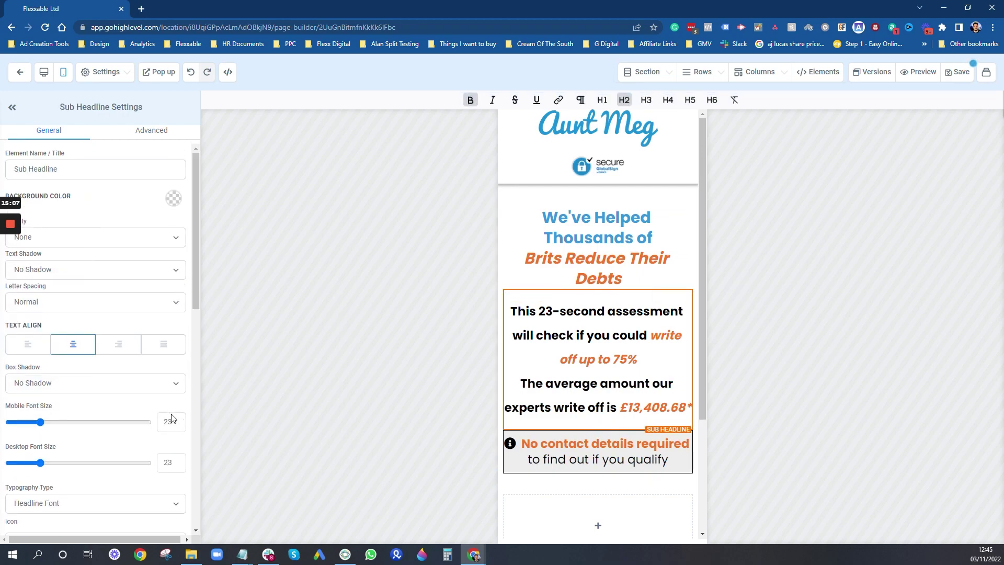
{"action": "left_click", "coordinate": [171, 421]}
{"action": "type", "text": "15"}
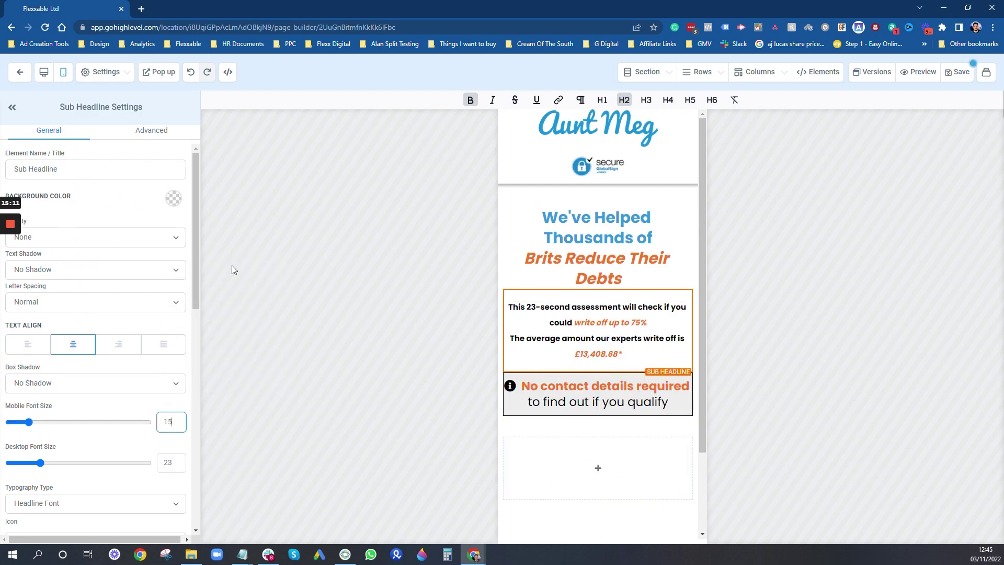
{"action": "double_click", "coordinate": [167, 421]}
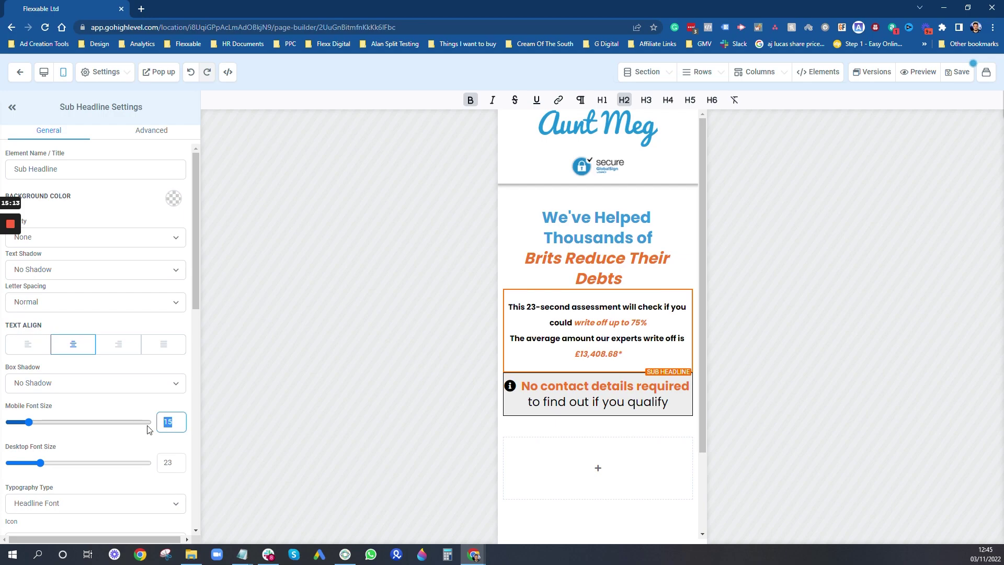
{"action": "type", "text": "20"}
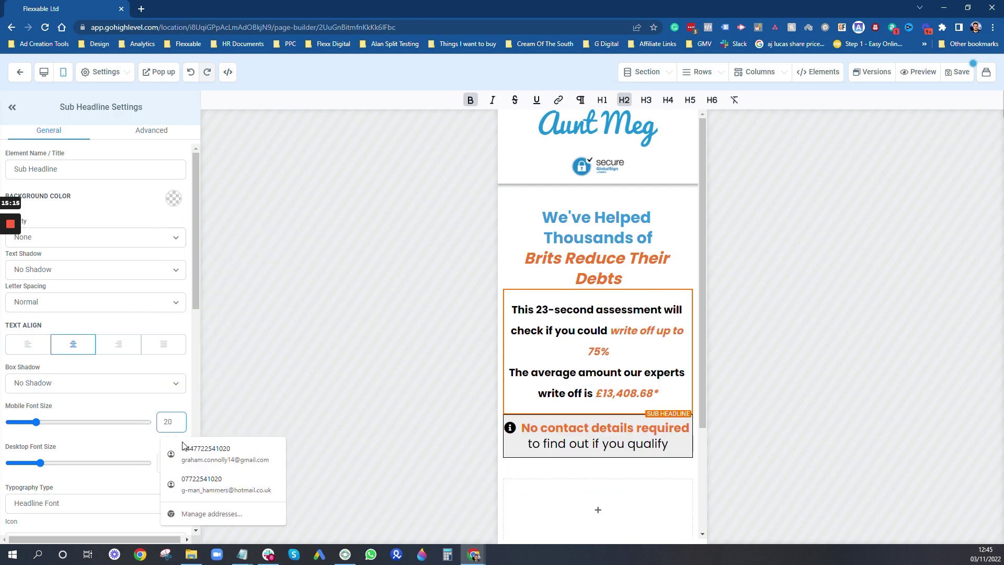
{"action": "key", "text": "BackSpace"}
{"action": "key", "text": "BackSpace"}
{"action": "type", "text": "18"}
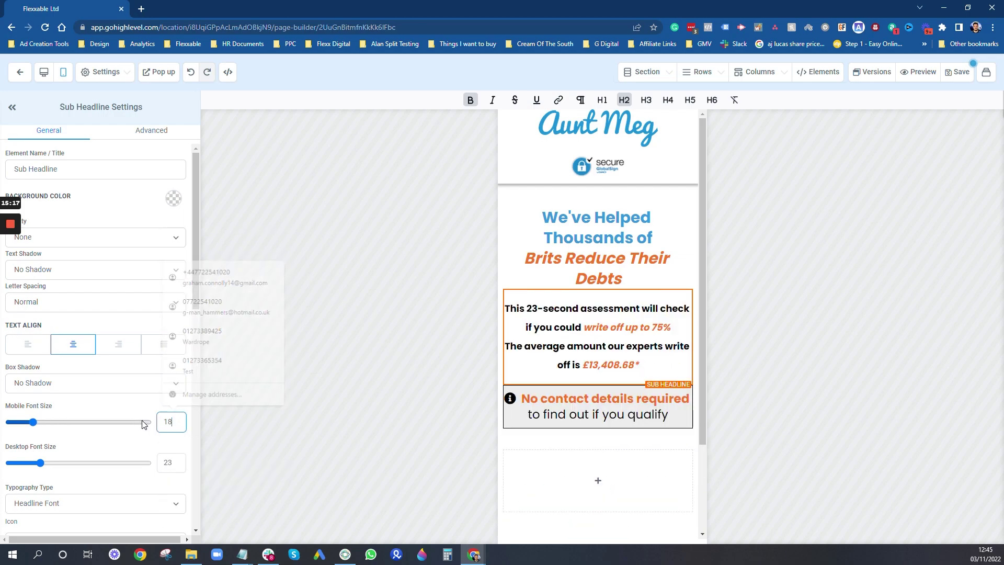
Set the sub-headline's line height to 1.3 and insert a blank line before "The average amount our experts write off"
{"action": "scroll", "coordinate": [151, 353], "scroll_direction": "down", "scroll_amount": 3}
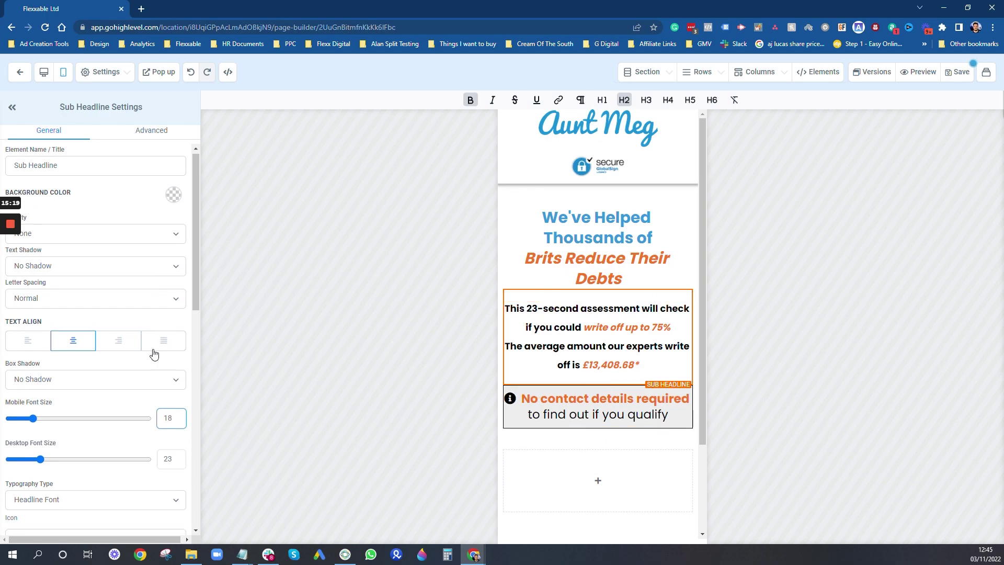
{"action": "scroll", "coordinate": [148, 359], "scroll_direction": "up", "scroll_amount": 3}
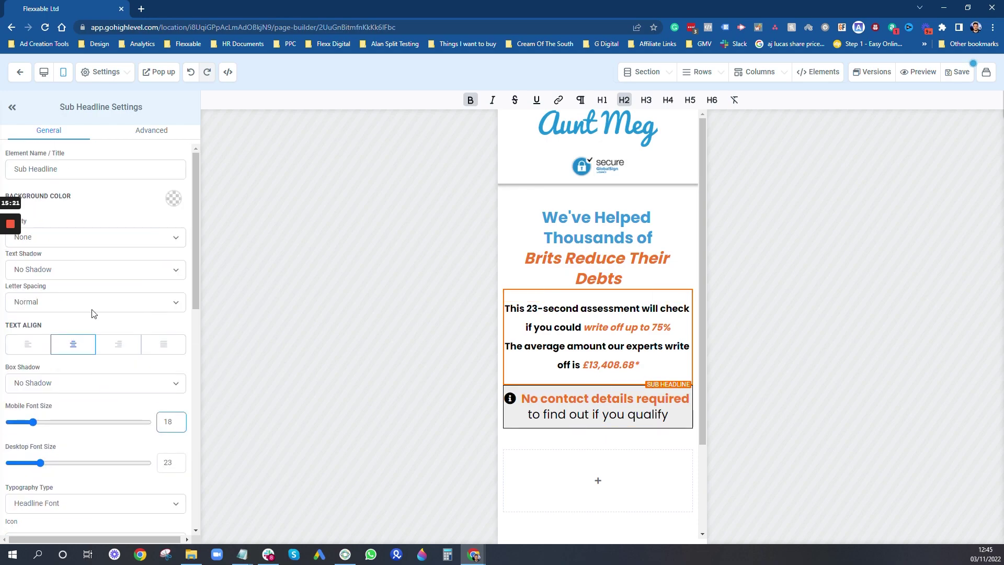
{"action": "left_click", "coordinate": [152, 131]}
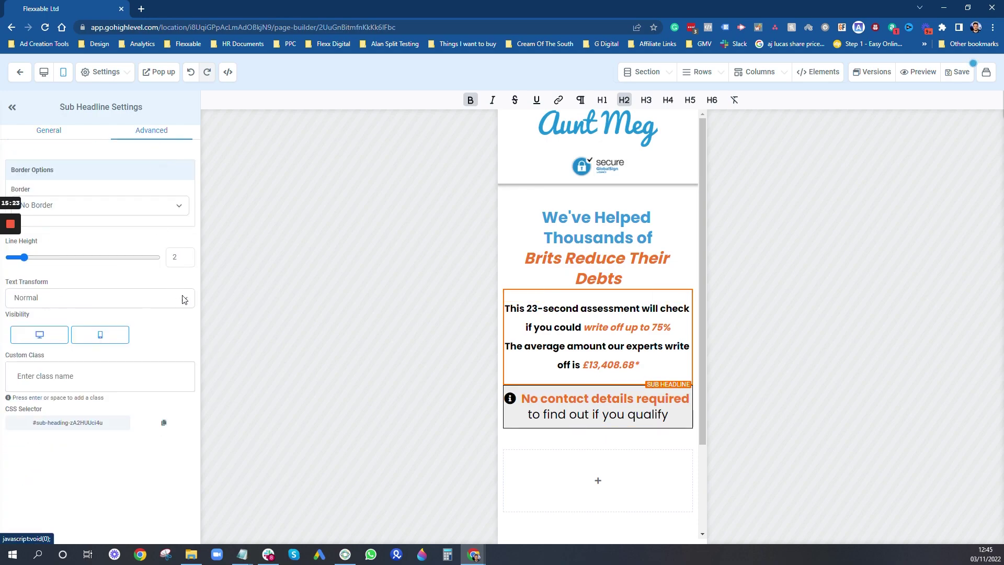
{"action": "double_click", "coordinate": [175, 258]}
{"action": "type", "text": "1.3"}
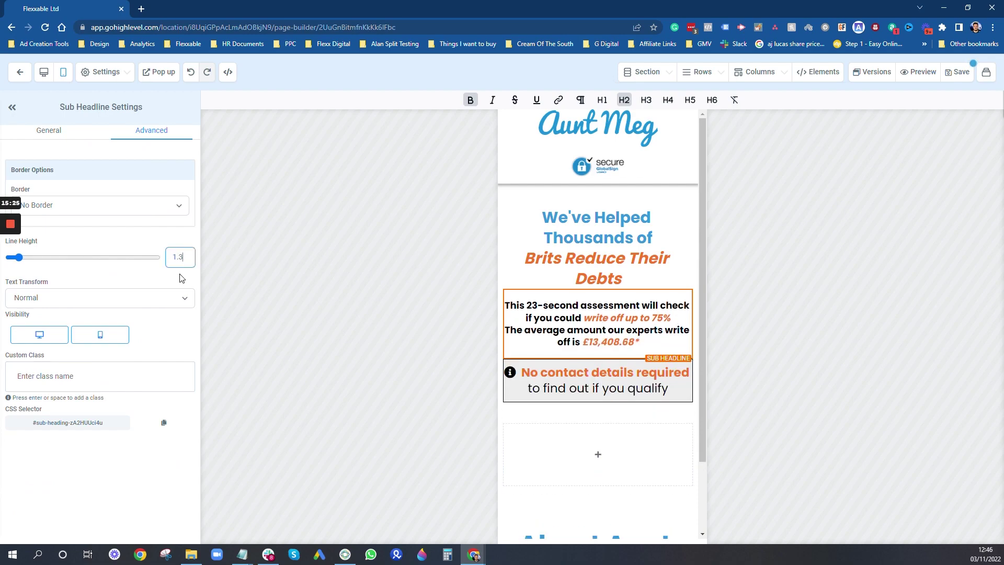
{"action": "key", "text": "Return"}
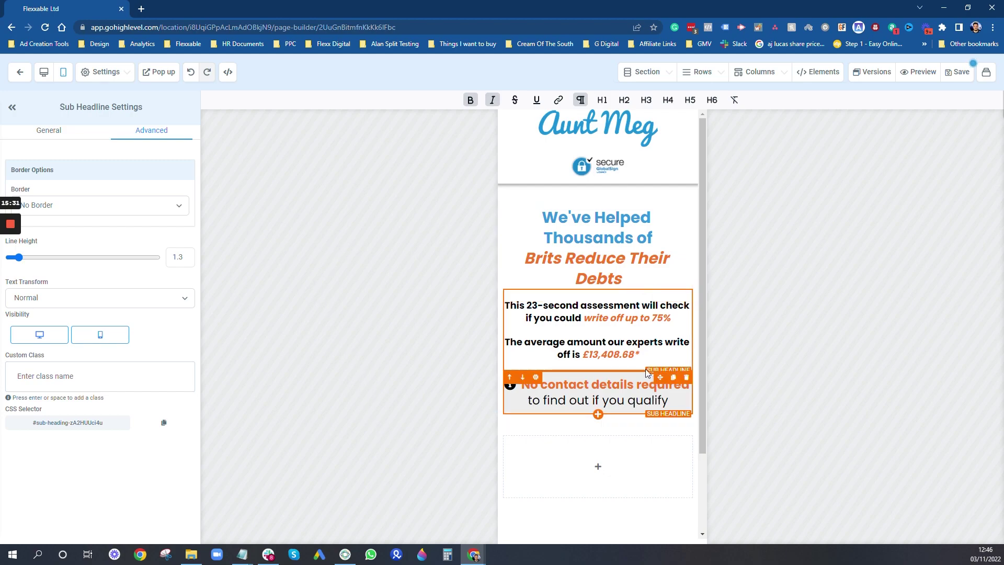
Set the mobile font size of the "No contact details required" sub-headline to 18
{"action": "left_click", "coordinate": [620, 384]}
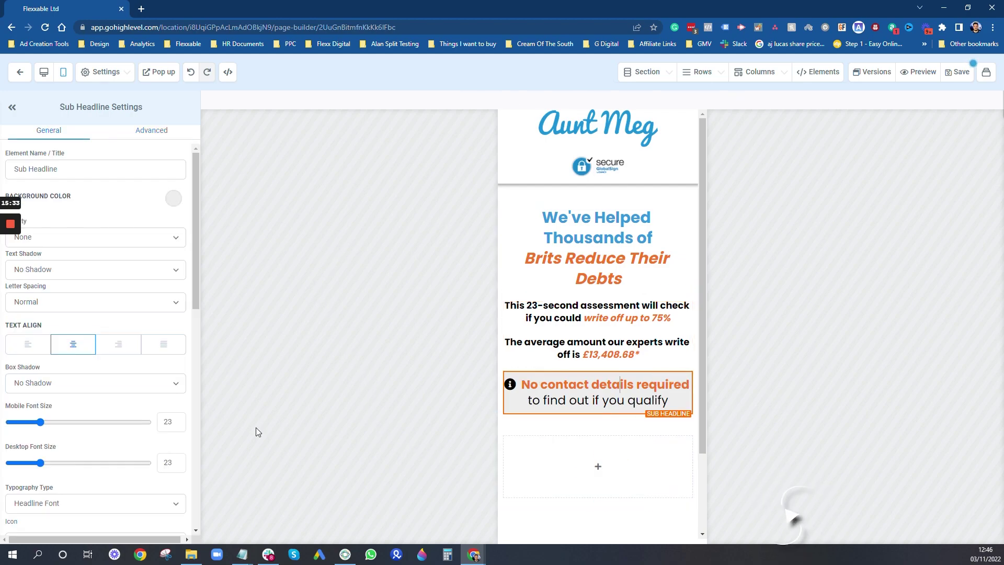
{"action": "scroll", "coordinate": [80, 359], "scroll_direction": "down", "scroll_amount": 1}
{"action": "double_click", "coordinate": [167, 369]}
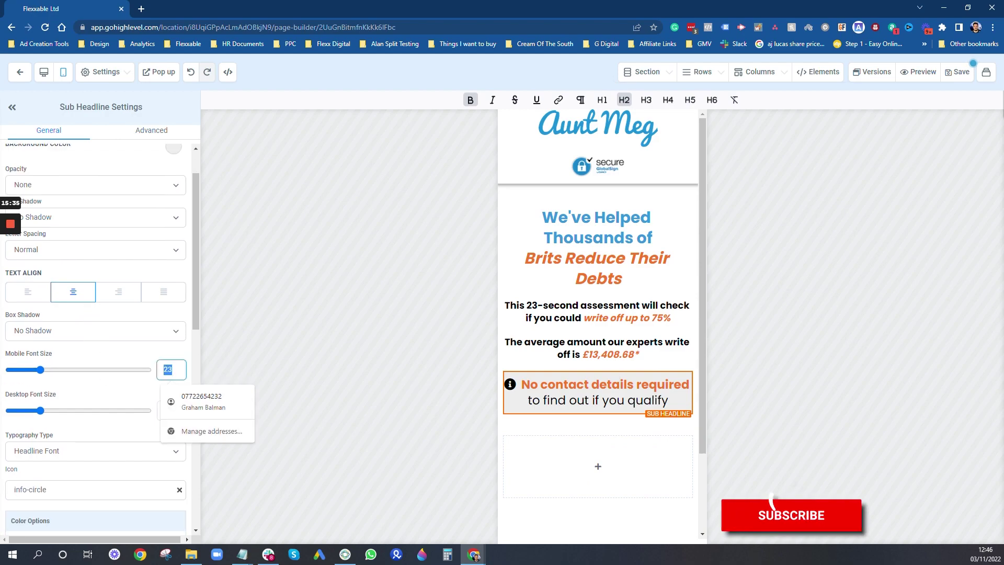
{"action": "type", "text": "18"}
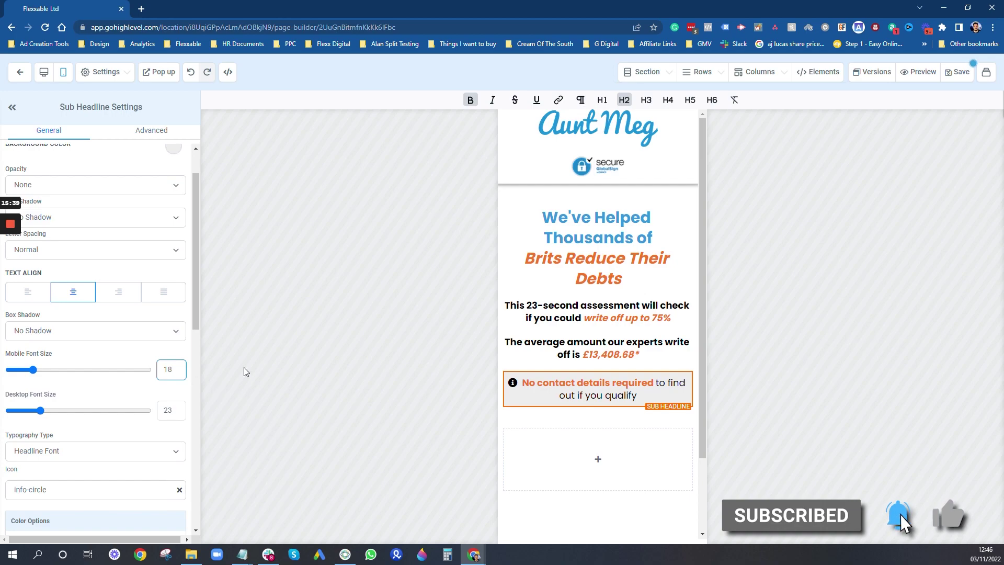
{"action": "left_click", "coordinate": [802, 374]}
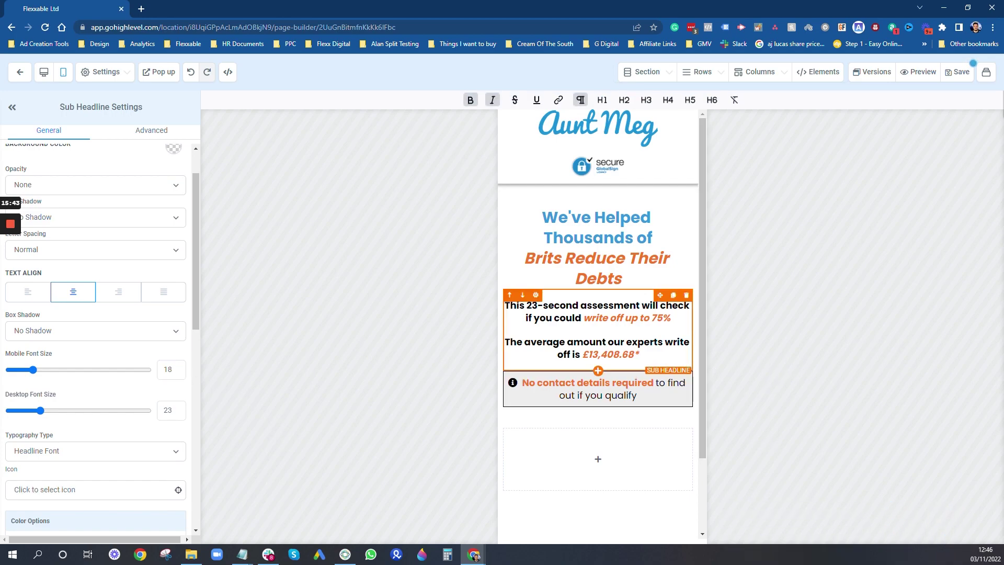
Set the mobile font size of the "About Aunt Meg" headline to 30, matching the main headline
{"action": "scroll", "coordinate": [610, 424], "scroll_direction": "down", "scroll_amount": 2}
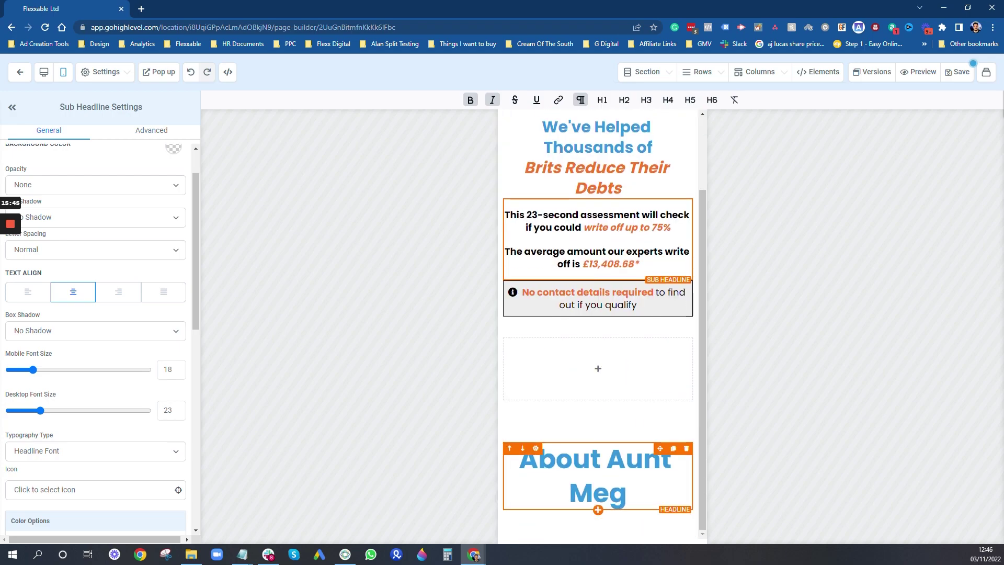
{"action": "scroll", "coordinate": [597, 314], "scroll_direction": "up", "scroll_amount": 2}
{"action": "left_click", "coordinate": [598, 246]}
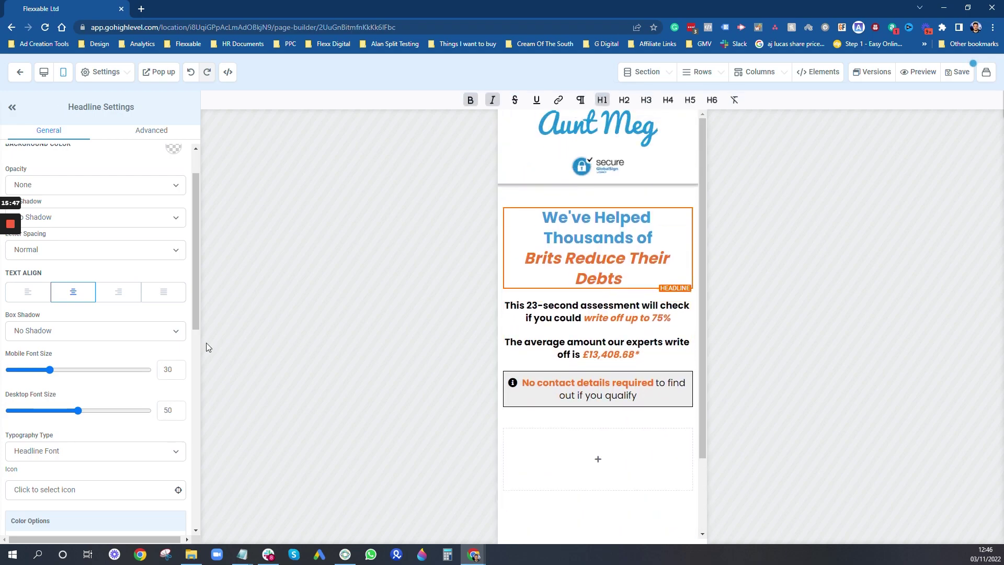
{"action": "scroll", "coordinate": [597, 366], "scroll_direction": "down", "scroll_amount": 2}
{"action": "left_click", "coordinate": [598, 474]}
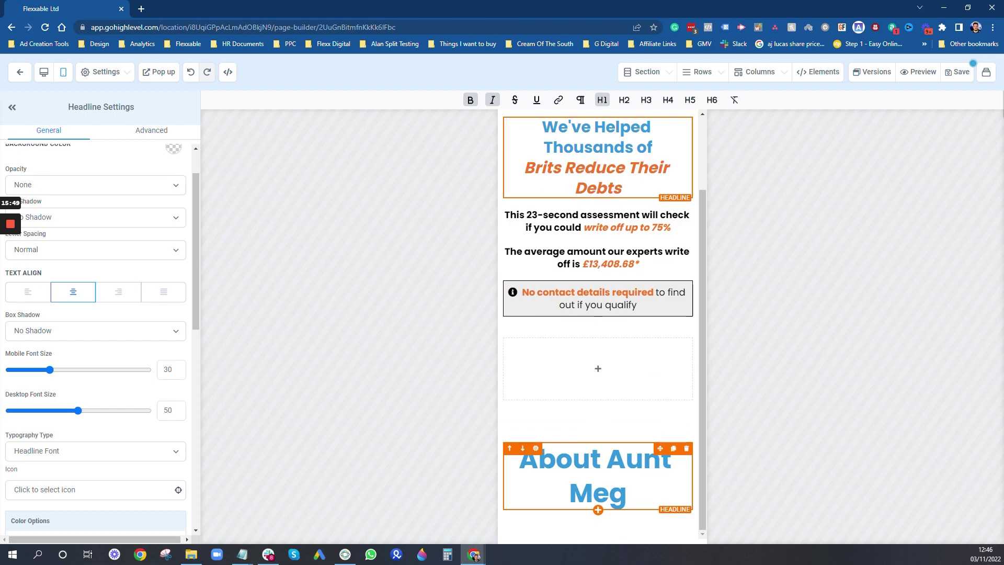
{"action": "left_click", "coordinate": [171, 369]}
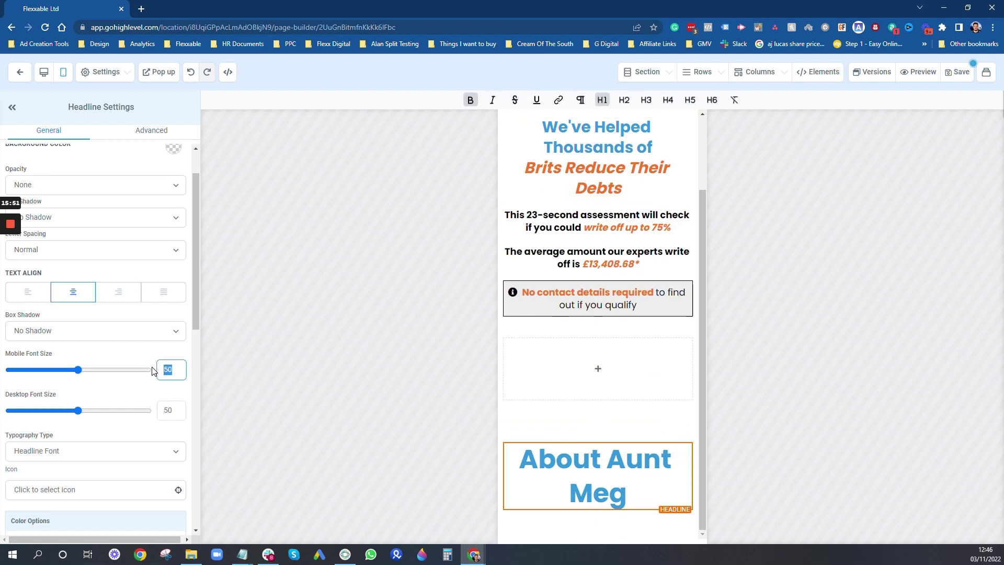
{"action": "type", "text": "30"}
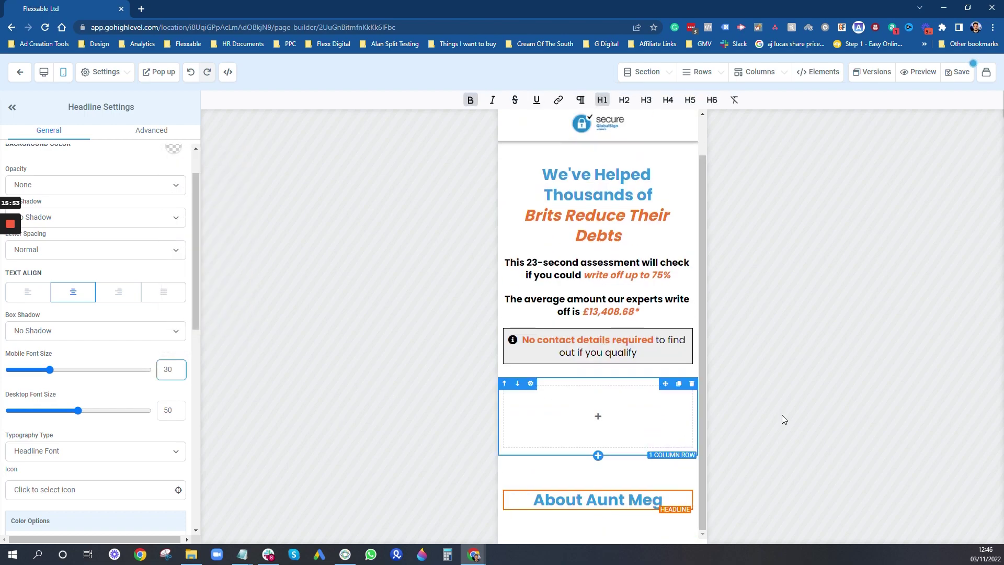
{"action": "left_click", "coordinate": [476, 228]}
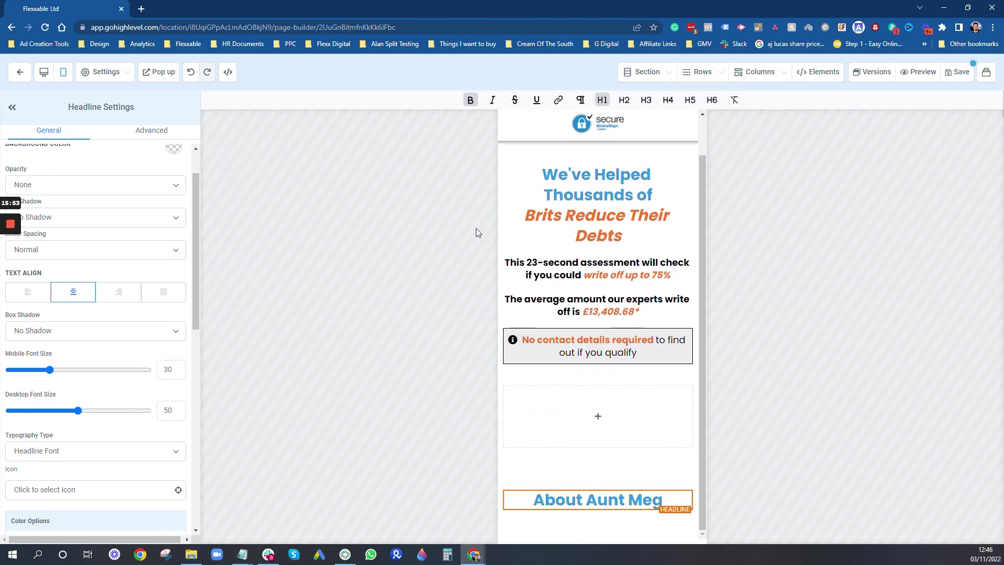
Switch to the desktop view and add a paragraph below the "About Aunt Meg" headline containing the three-paragraph Aunt Meg description
{"action": "left_click", "coordinate": [44, 72]}
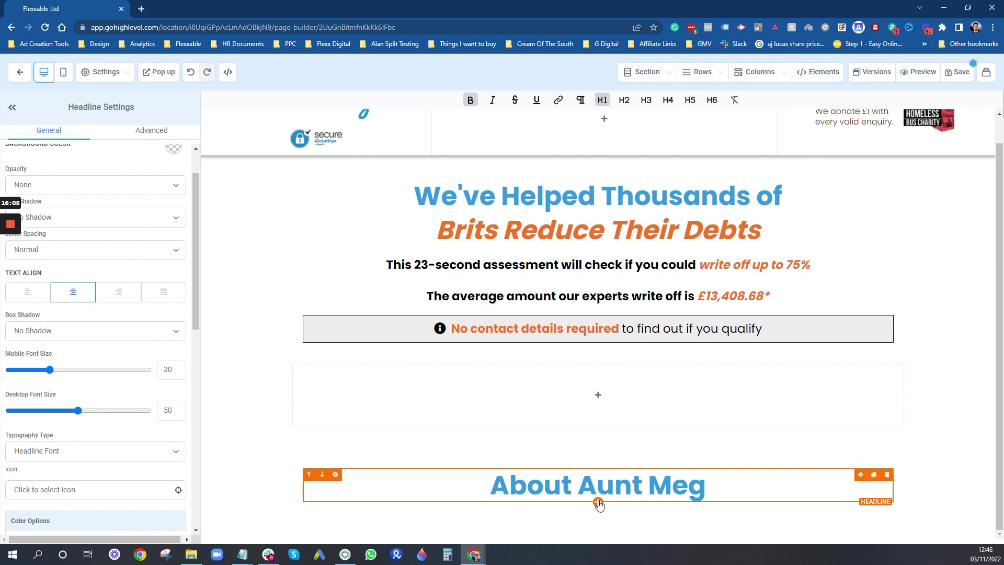
{"action": "left_click", "coordinate": [599, 504]}
{"action": "left_click", "coordinate": [812, 178]}
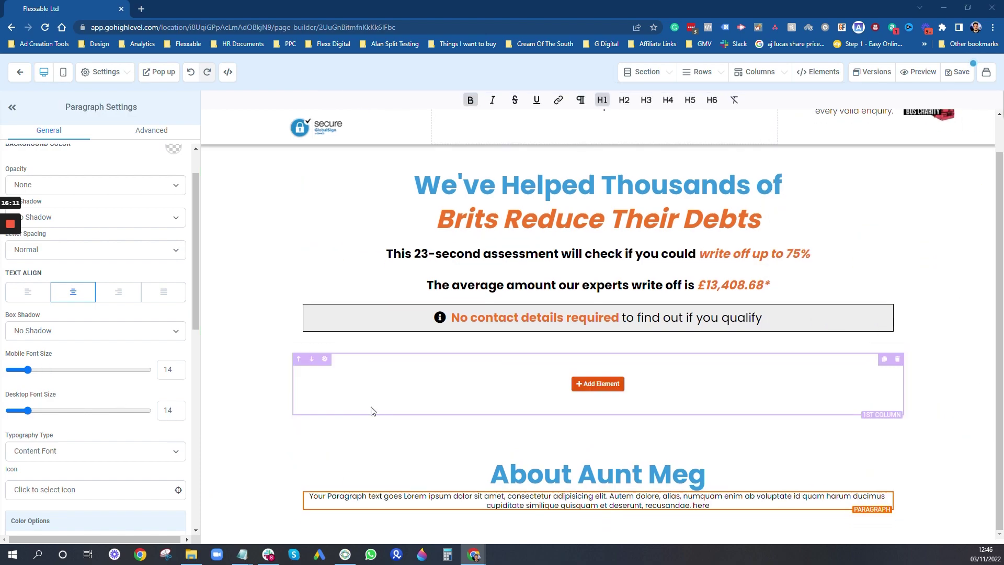
{"action": "triple_click", "coordinate": [587, 505]}
{"action": "type", "text": "Aunt Meg is your \"financial fairy god-mother with attitude\", she’s your \"feet on the ground\", honest, non-judgemental \"says it as it is\" finance champion. She’s attacking bills with a vengeance and is taking no prisoners.  Aunt meg was created with 1 goal in mind, free British Residents from the jaws of debt.  Every second you wait is robbing you of precious life moments. Break Free."}
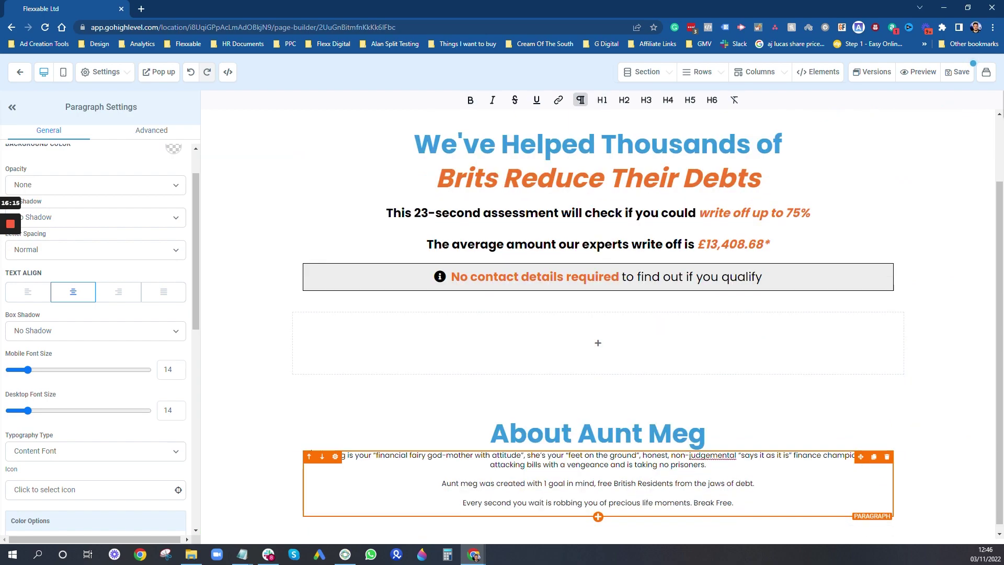
Set the desktop font size of the Aunt Meg description paragraph to 18
{"action": "key", "text": "ctrl+a"}
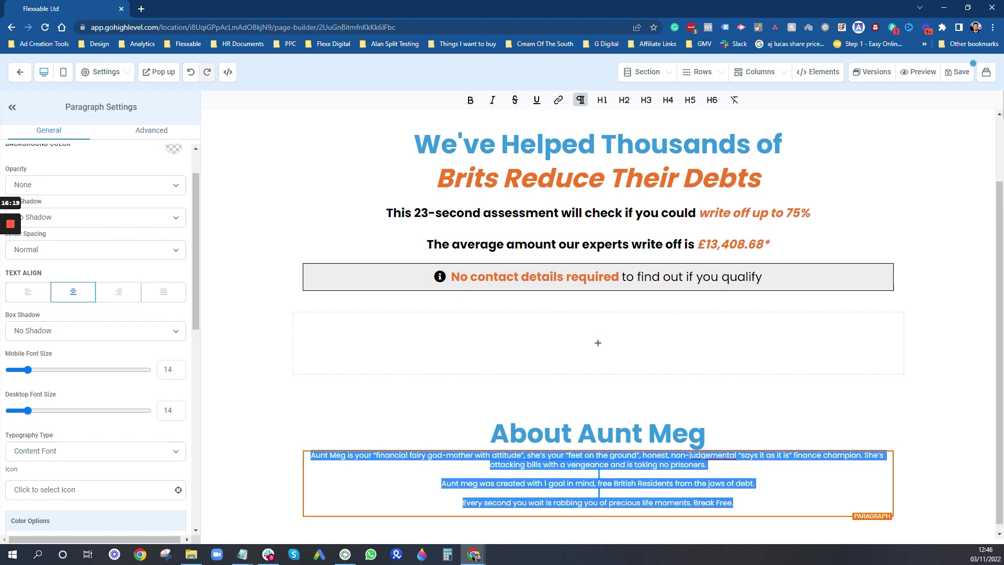
{"action": "scroll", "coordinate": [168, 450], "scroll_direction": "up", "scroll_amount": 1}
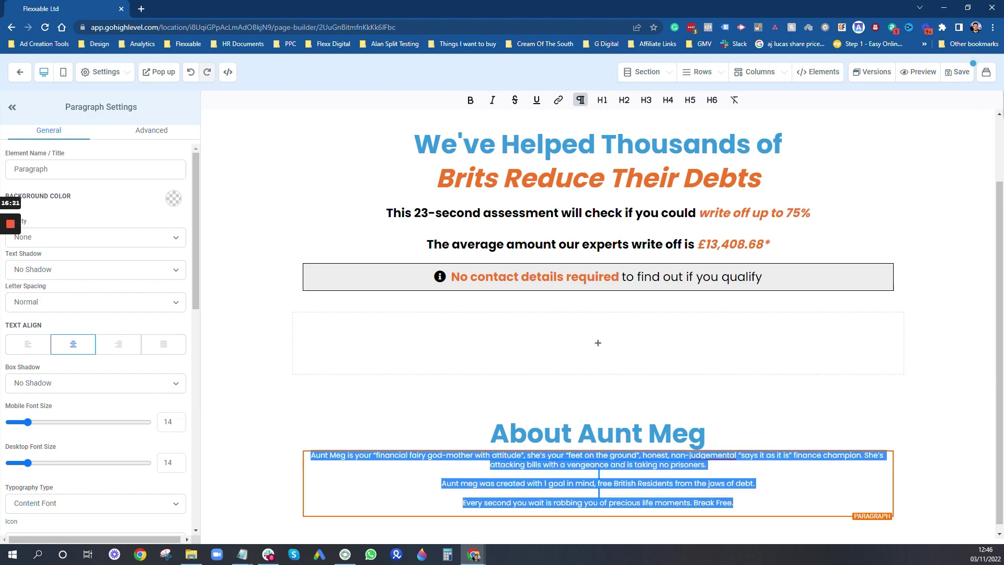
{"action": "left_click", "coordinate": [169, 463]}
{"action": "key", "text": "BackSpace"}
{"action": "type", "text": "8"}
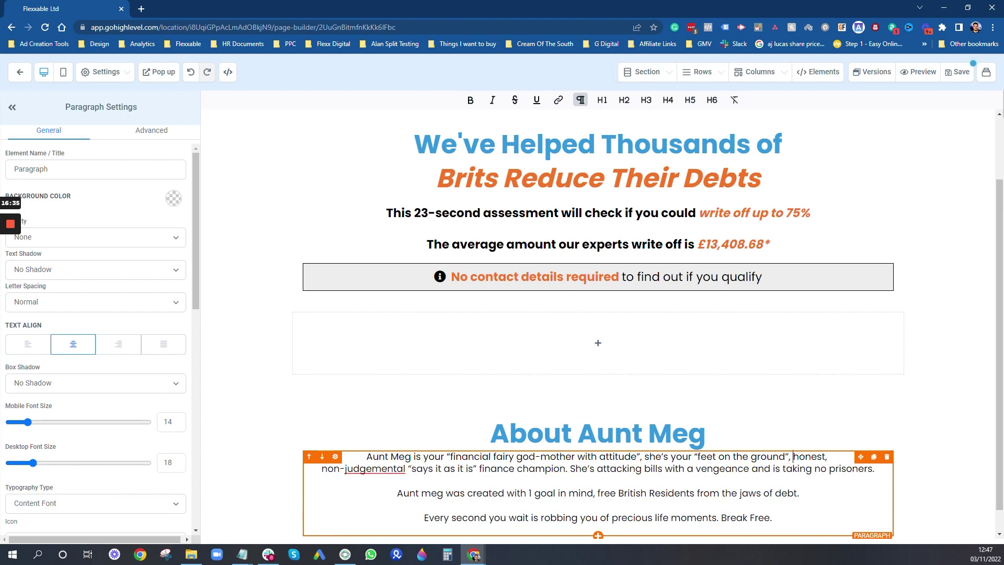
Break the description's first paragraph onto new lines before "honest," and before "bills with a vengeance"
{"action": "key", "text": "shift+Return"}
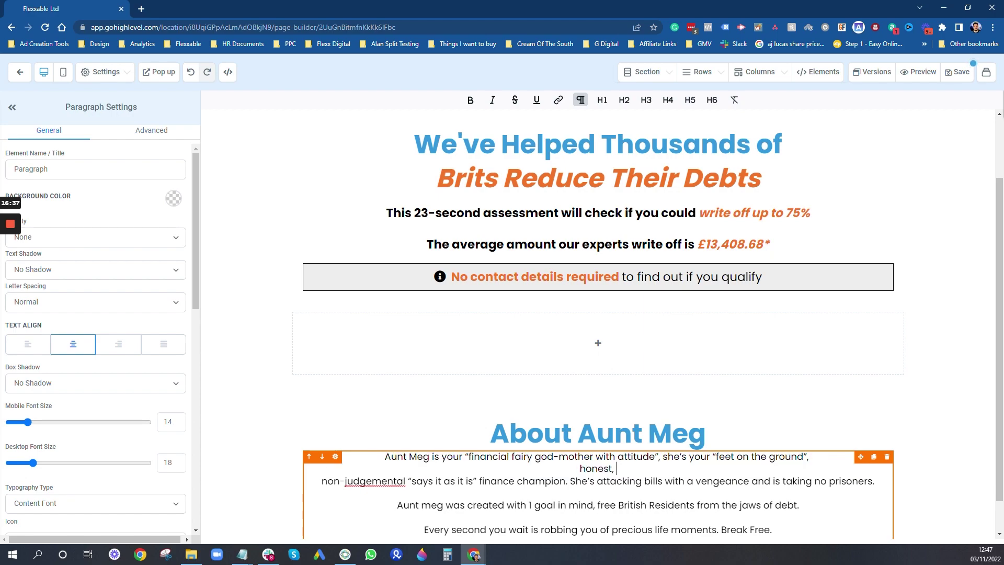
{"action": "key", "text": "Delete"}
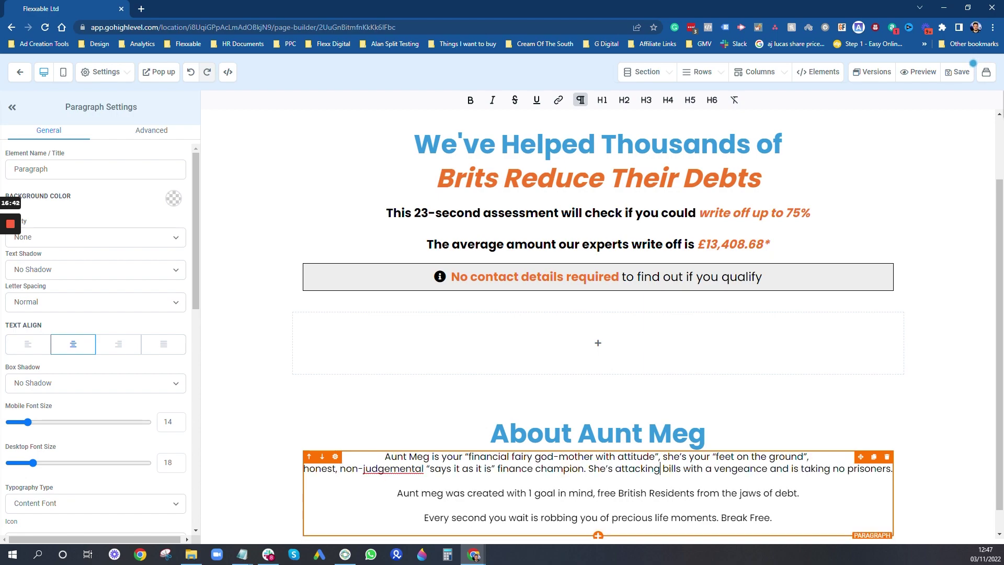
{"action": "key", "text": "shift+Return"}
{"action": "scroll", "coordinate": [598, 324], "scroll_direction": "down", "scroll_amount": 1}
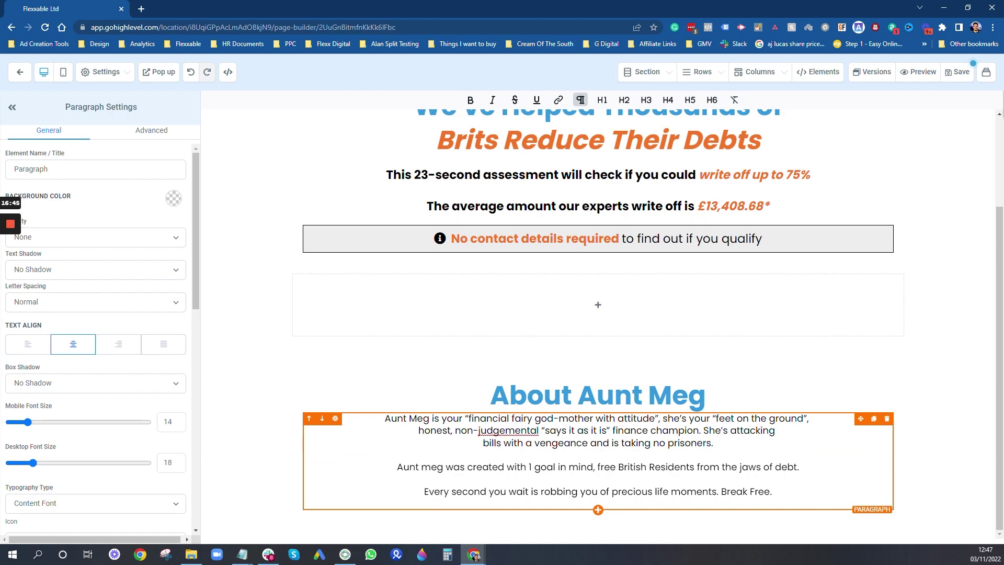
Set the bottom padding of the "About Aunt Meg" headline to 20
{"action": "left_click", "coordinate": [615, 395]}
{"action": "scroll", "coordinate": [149, 411], "scroll_direction": "down", "scroll_amount": 4}
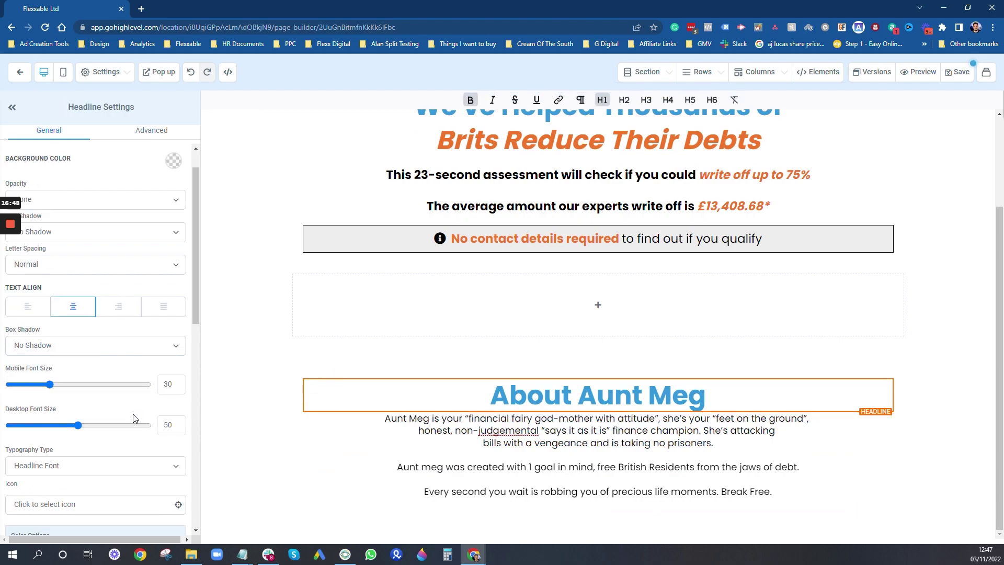
{"action": "scroll", "coordinate": [148, 410], "scroll_direction": "down", "scroll_amount": 6}
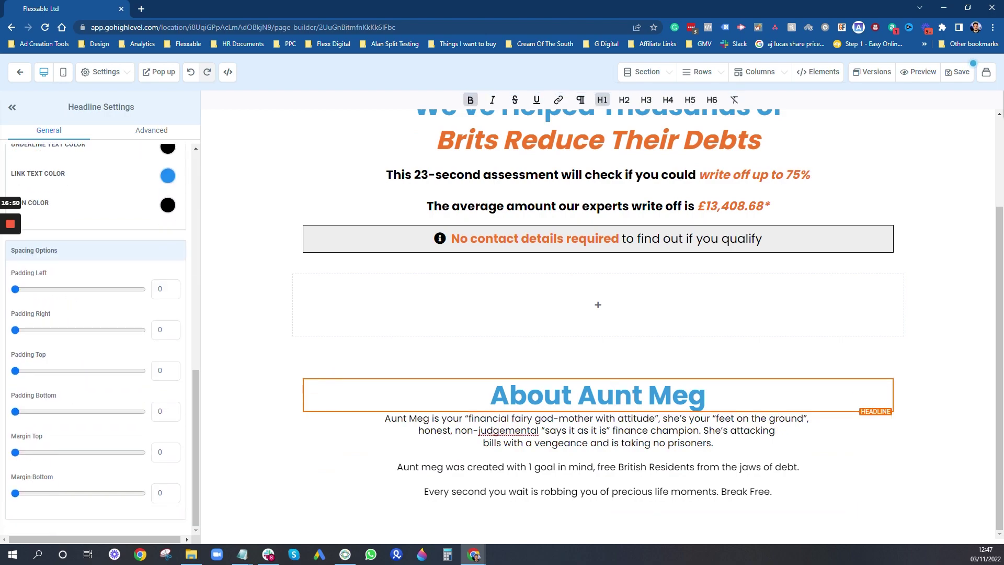
{"action": "left_click", "coordinate": [166, 411]}
{"action": "type", "text": "20"}
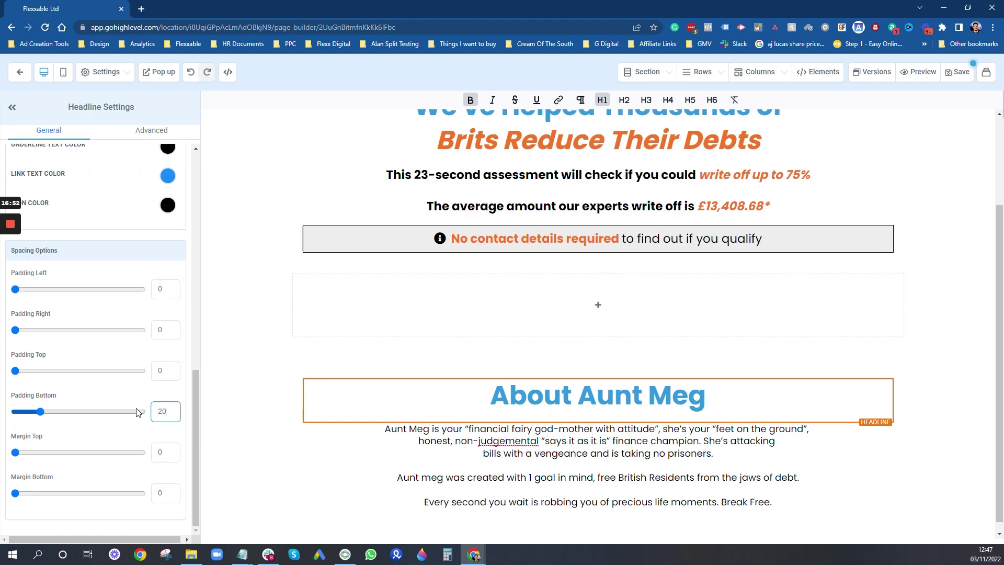
Set the bottom padding of the "About Aunt Meg" headline to 40
{"action": "key", "text": "ctrl+a"}
{"action": "type", "text": "40"}
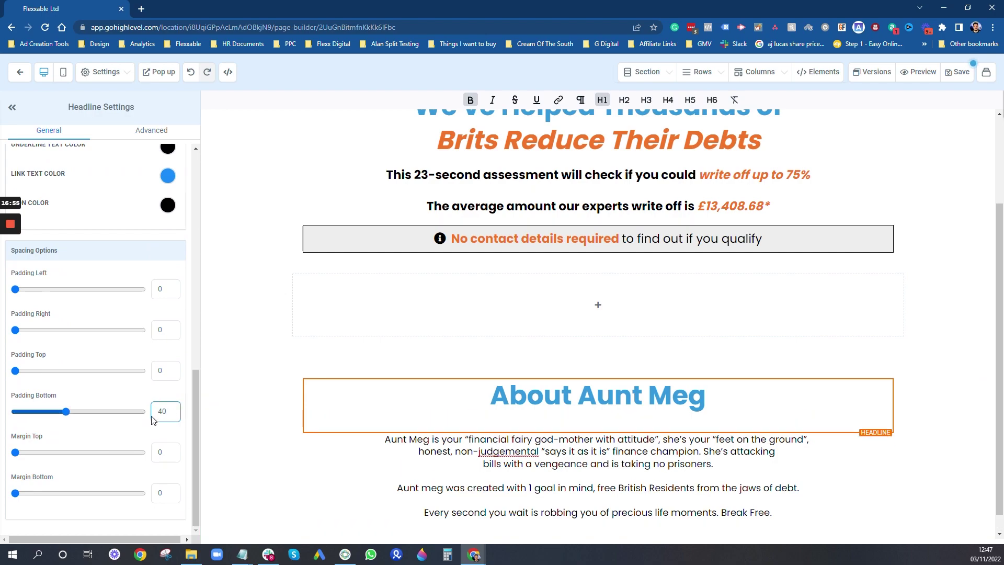
{"action": "left_click", "coordinate": [263, 372]}
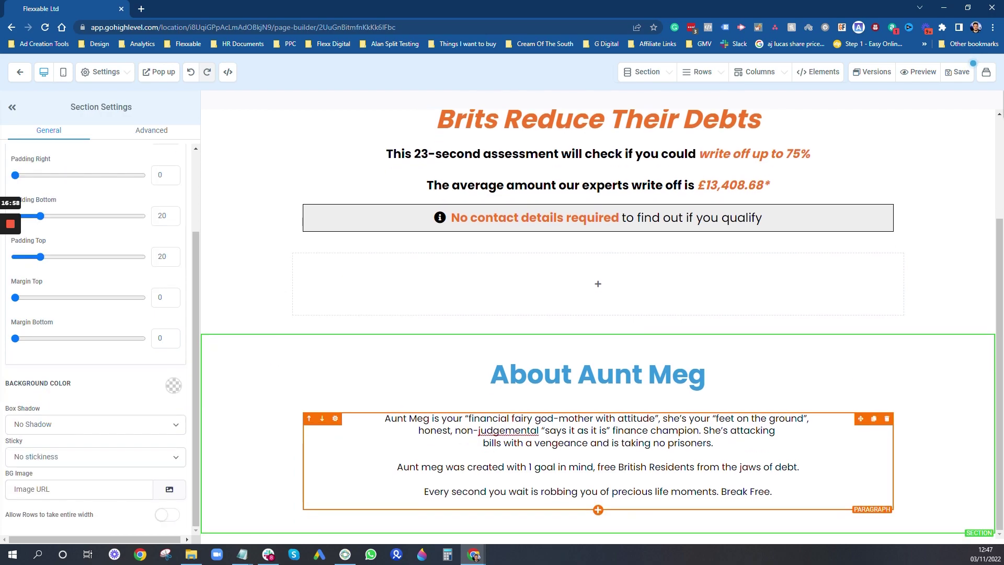
{"action": "left_click", "coordinate": [598, 421]}
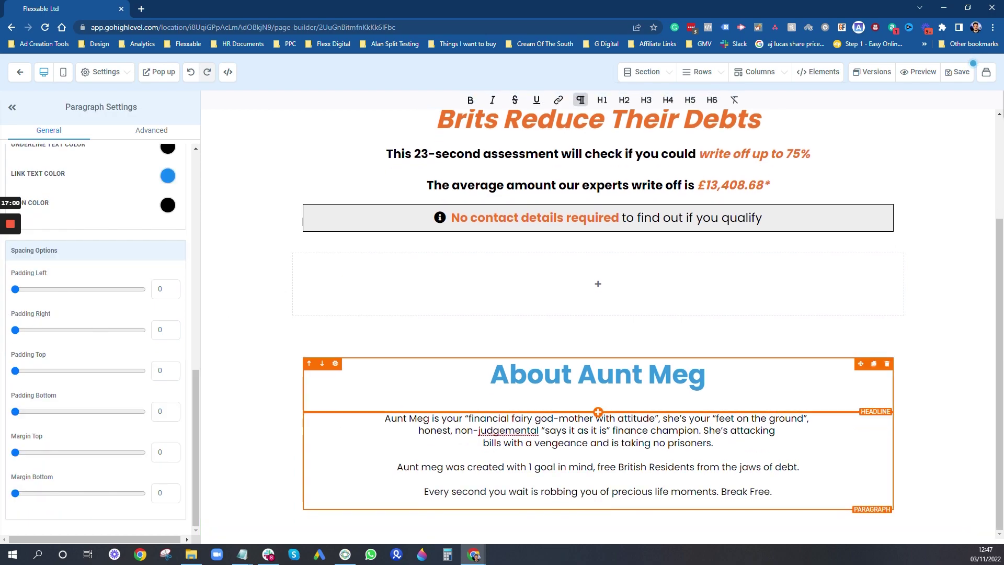
{"action": "left_click", "coordinate": [949, 452]}
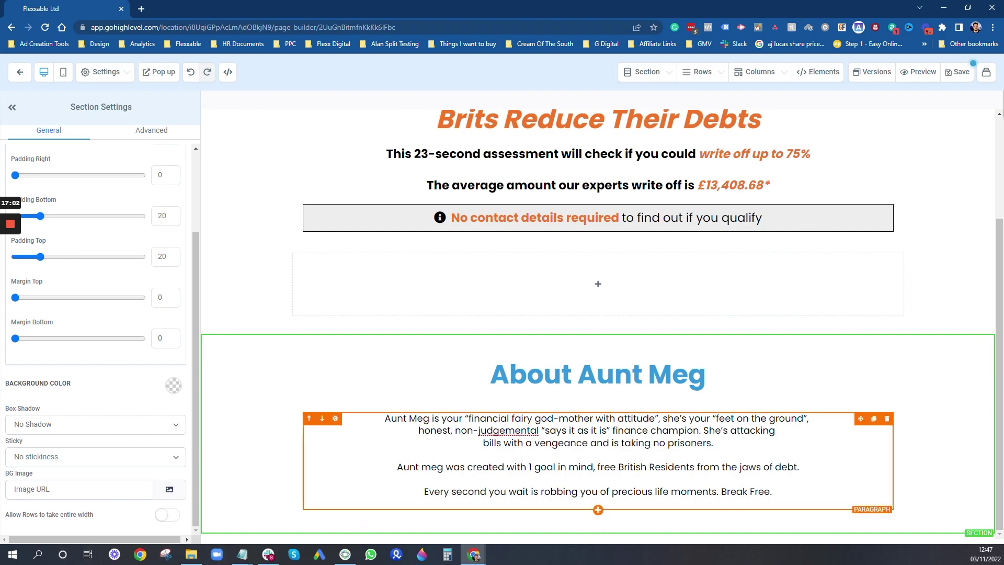
{"action": "left_click", "coordinate": [598, 523]}
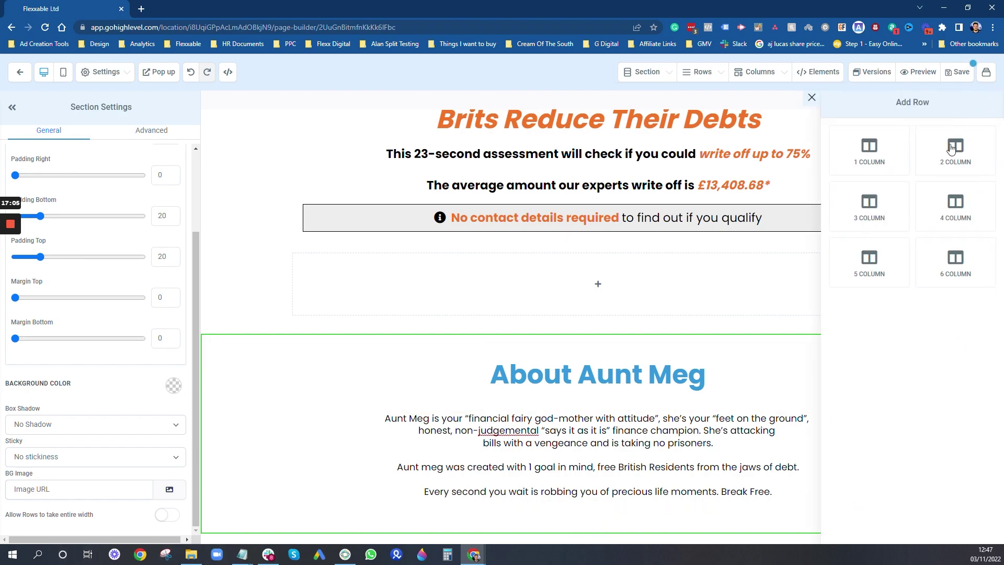
{"action": "left_click", "coordinate": [869, 157]}
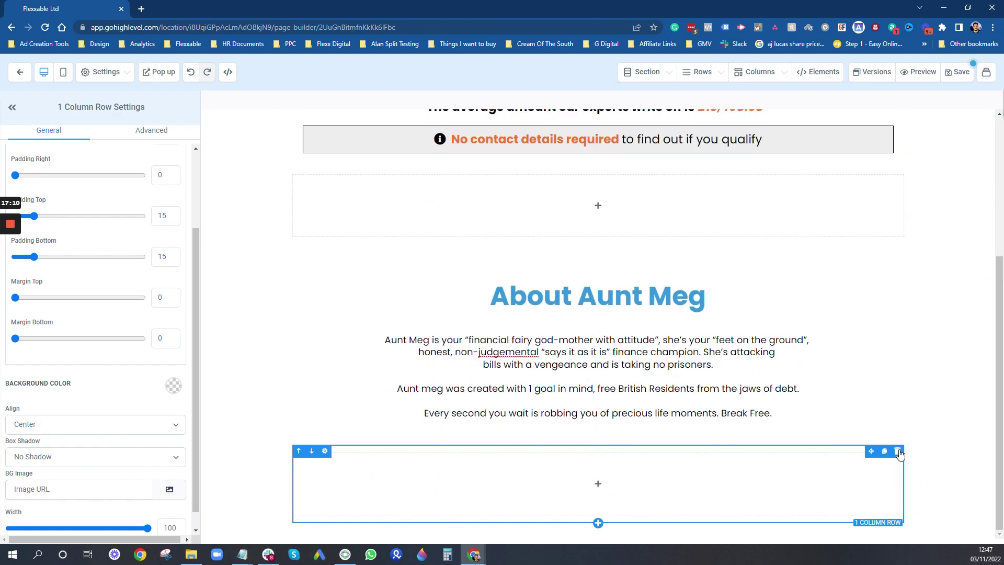
{"action": "left_click", "coordinate": [898, 453]}
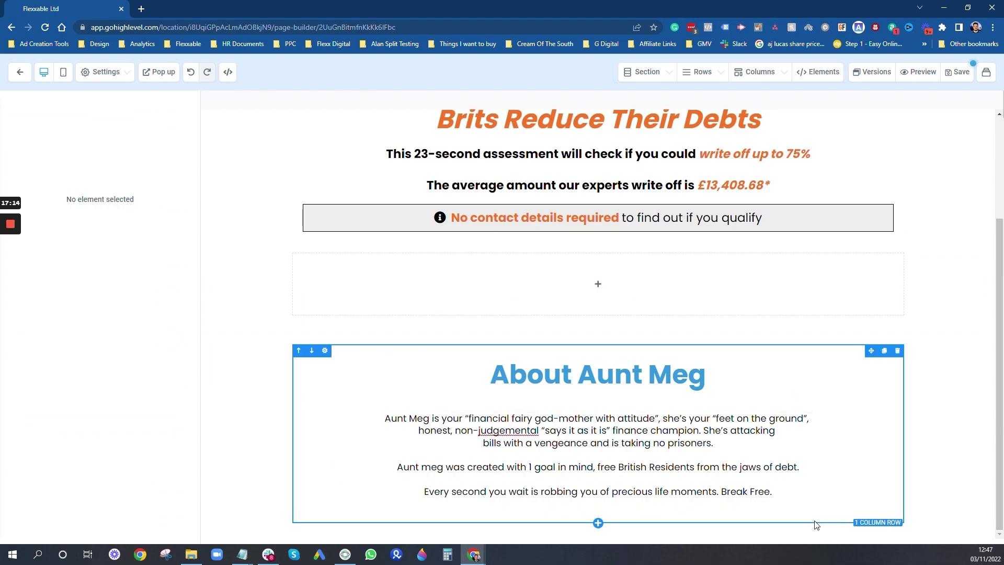
Duplicate the "About Aunt Meg" row and change the copy's headline to "Aunt Meg has been seen on:"
{"action": "left_click", "coordinate": [884, 351]}
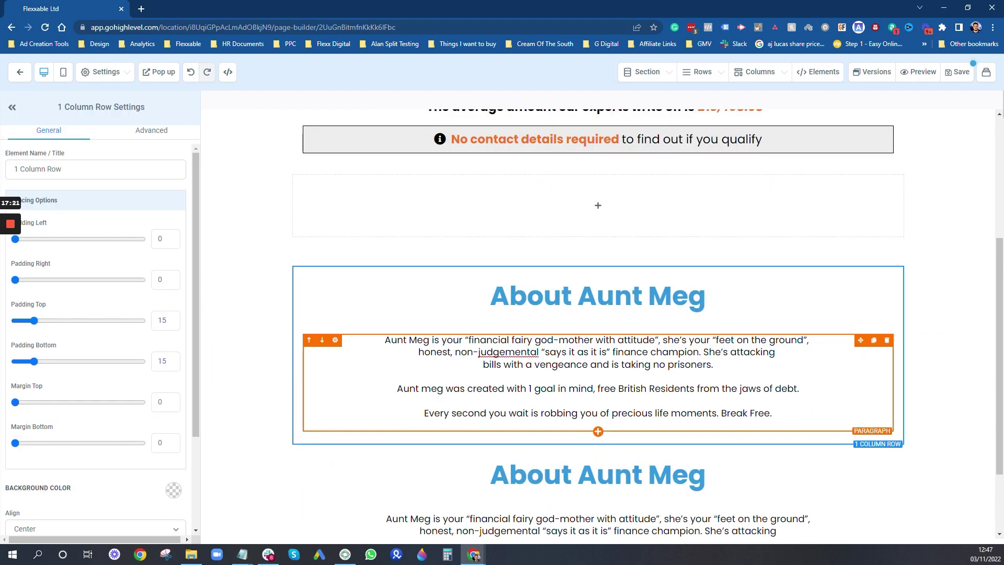
{"action": "scroll", "coordinate": [706, 415], "scroll_direction": "down", "scroll_amount": 3}
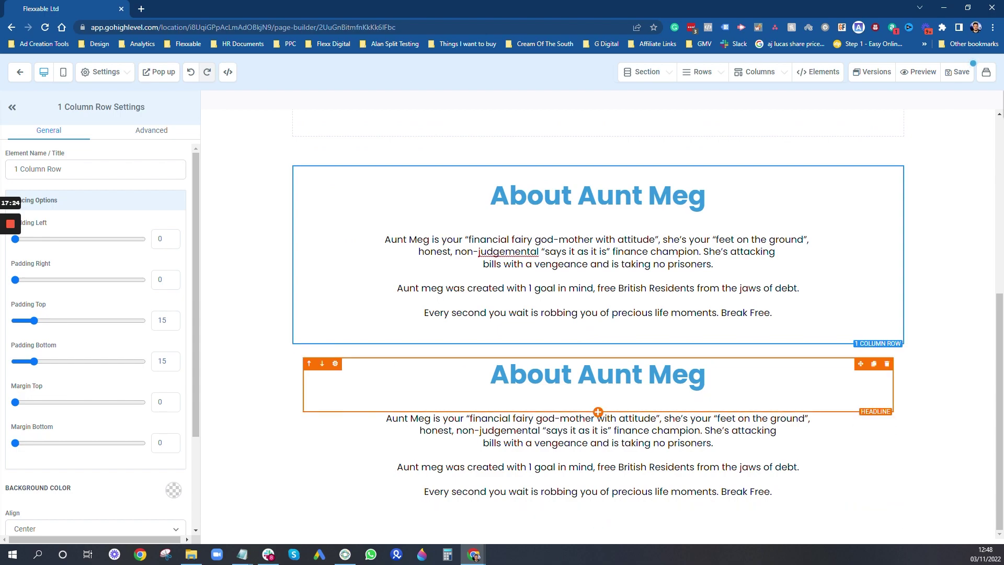
{"action": "left_click", "coordinate": [614, 373]}
{"action": "double_click", "coordinate": [614, 374]}
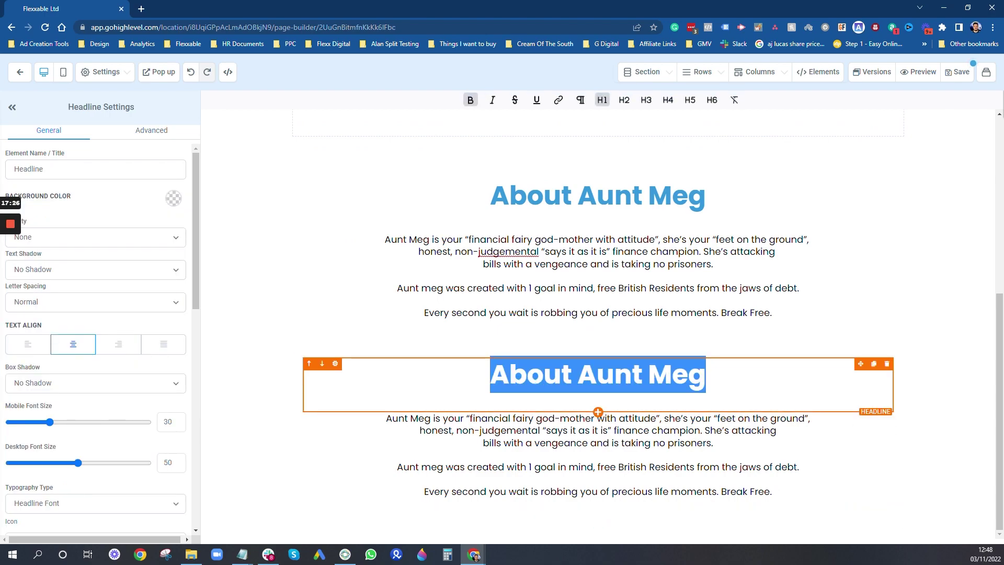
{"action": "type", "text": "Aunt Meg"}
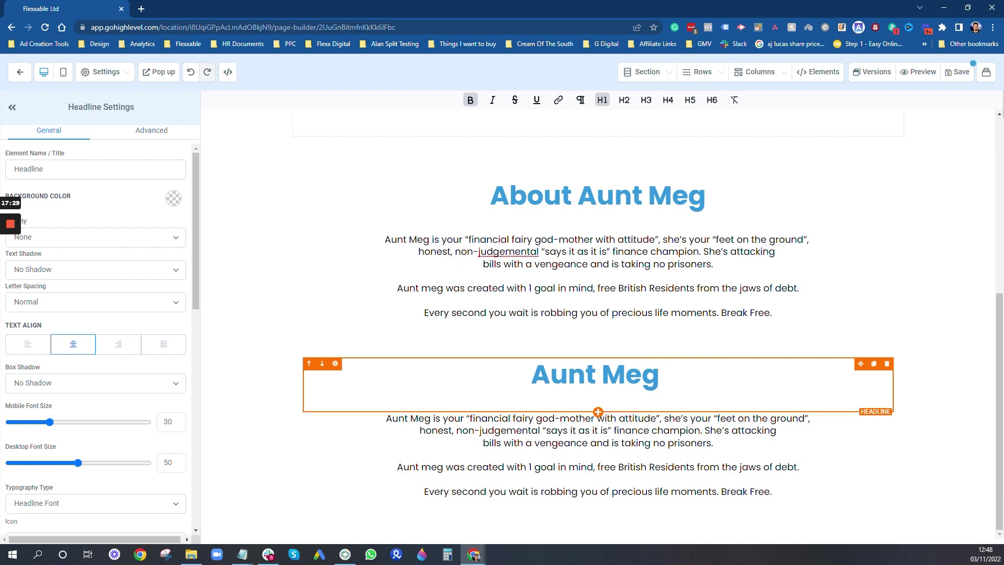
{"action": "type", "text": " has been seeon"}
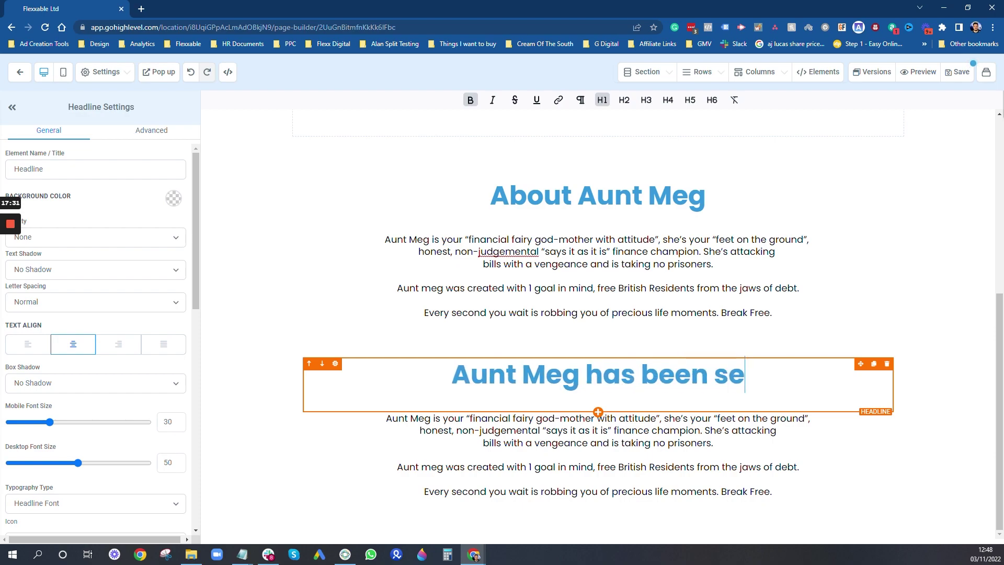
{"action": "key", "text": "BackSpace"}
{"action": "key", "text": "BackSpace"}
{"action": "key", "text": "BackSpace"}
{"action": "type", "text": "en on:"}
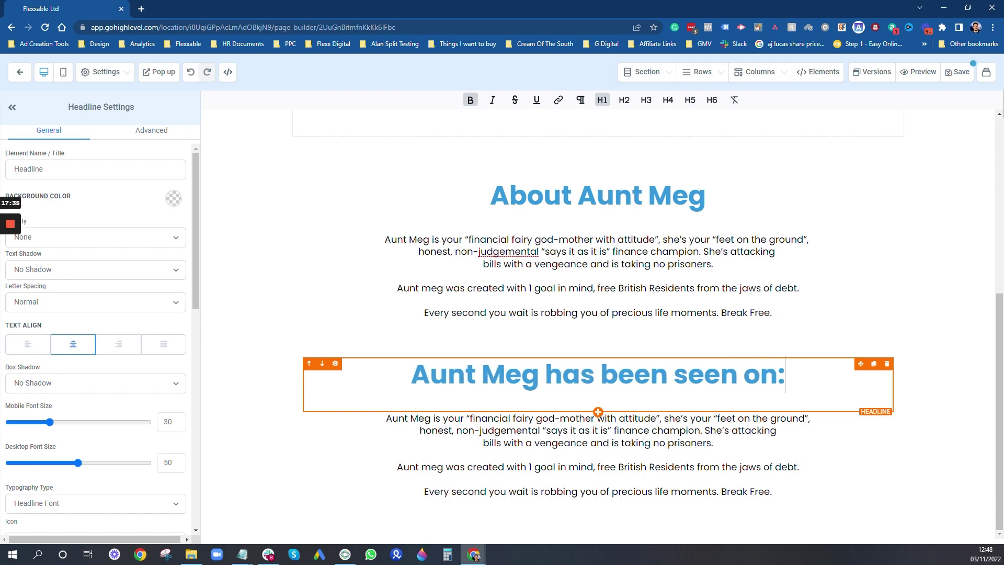
Set the bottom margin of the original "About Aunt Meg" row to 40
{"action": "left_click", "coordinate": [733, 347]}
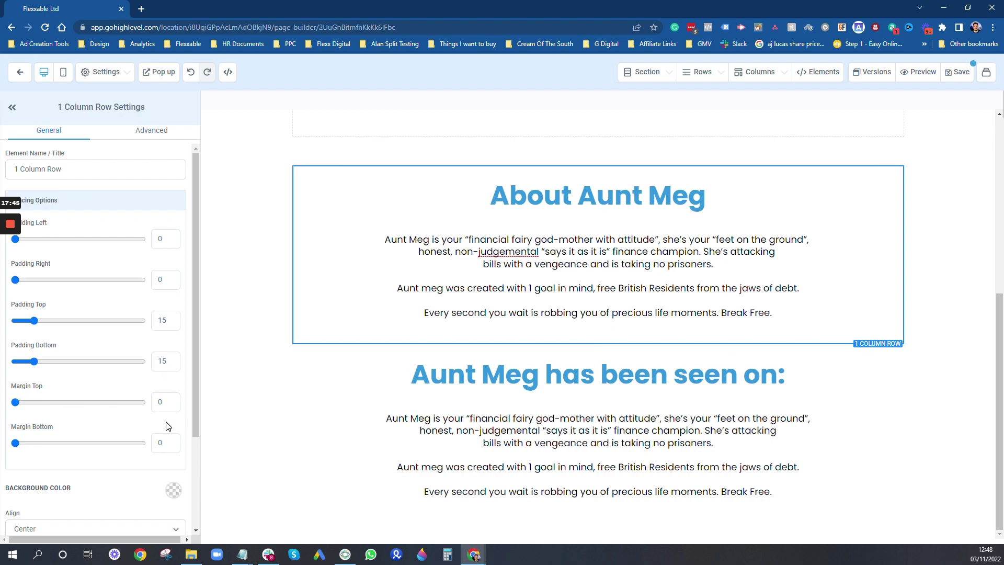
{"action": "left_click", "coordinate": [166, 442]}
{"action": "type", "text": "20"}
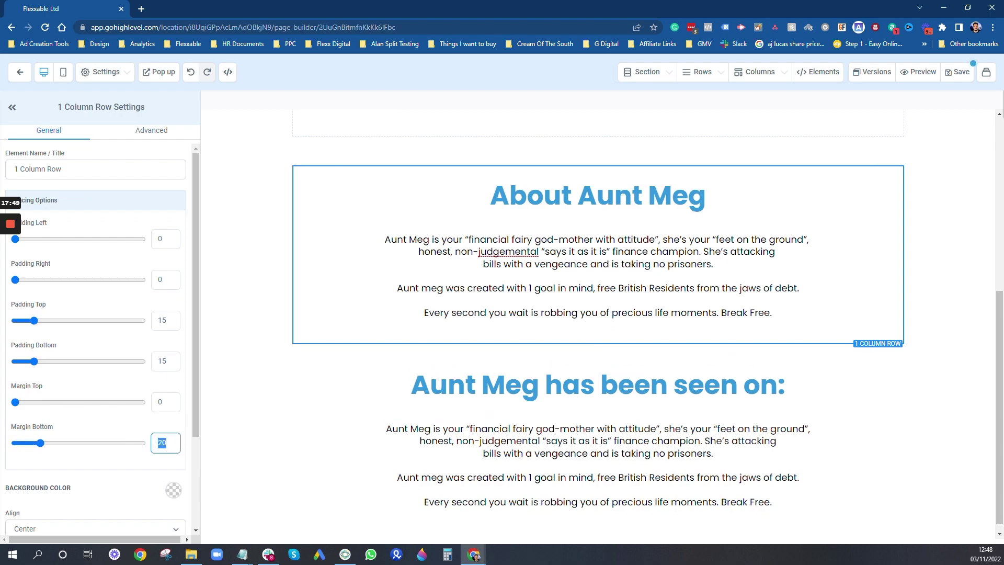
{"action": "type", "text": "40"}
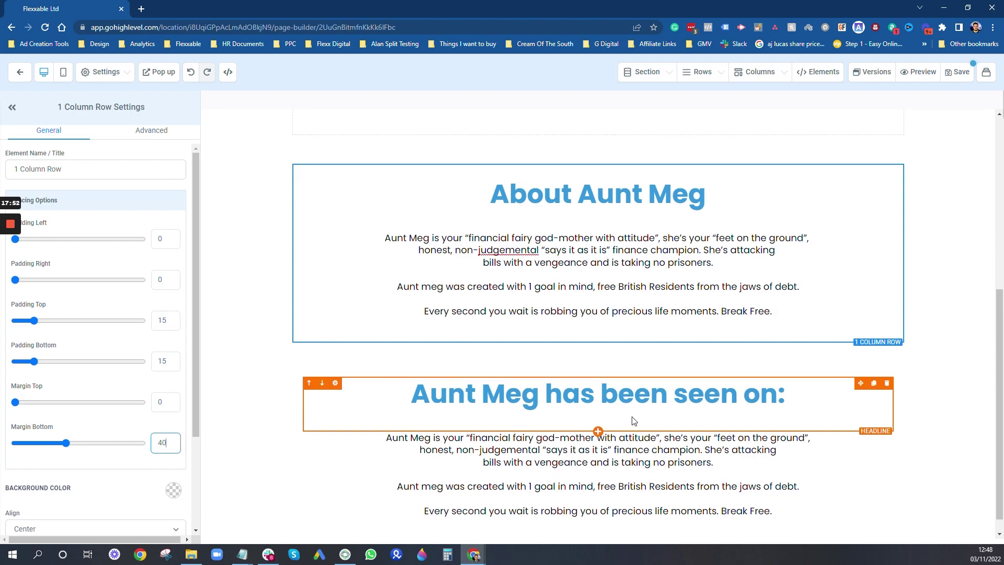
Replace the copied description under the "Aunt Meg has been seen on:" headline with the media library image As Seen on.png
{"action": "scroll", "coordinate": [559, 423], "scroll_direction": "down", "scroll_amount": 1}
{"action": "left_click", "coordinate": [886, 419]}
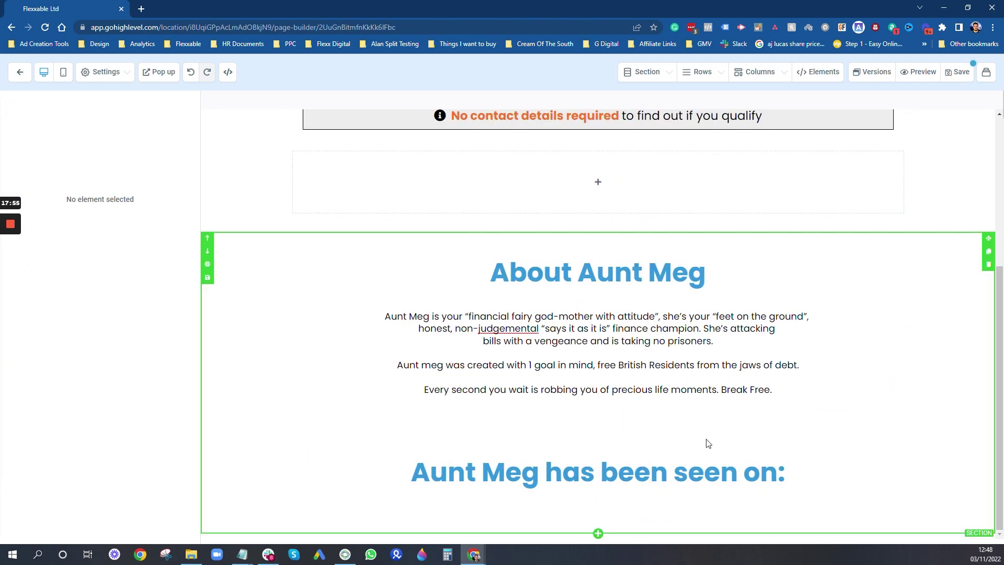
{"action": "left_click", "coordinate": [598, 510]}
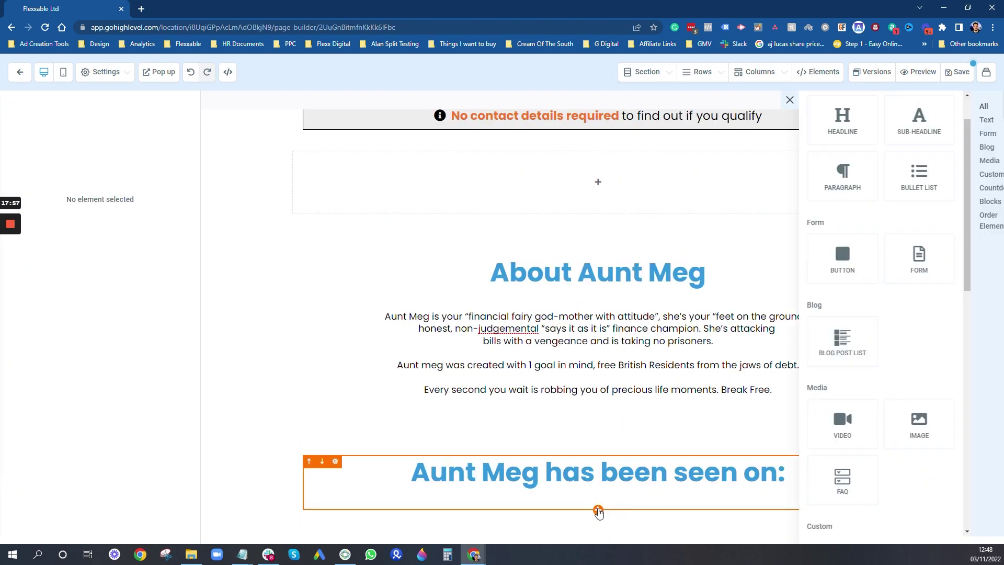
{"action": "left_click", "coordinate": [889, 438]}
{"action": "scroll", "coordinate": [178, 479], "scroll_direction": "down", "scroll_amount": 5}
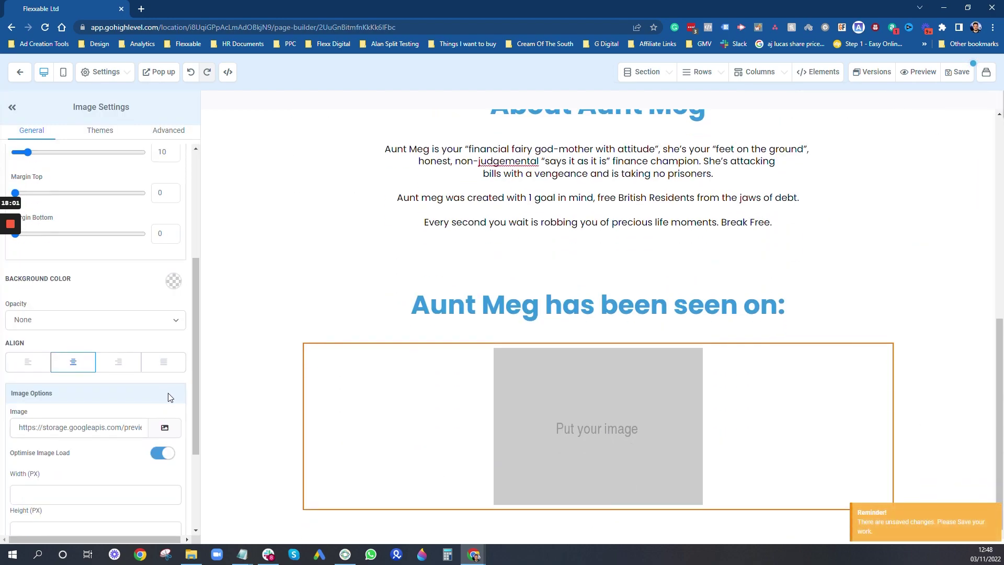
{"action": "left_click", "coordinate": [166, 427]}
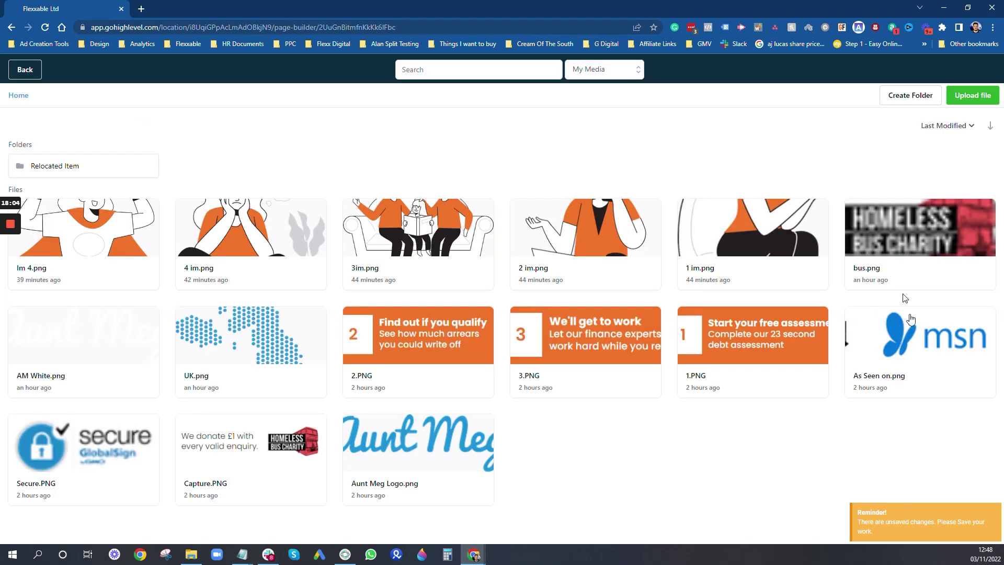
{"action": "left_click", "coordinate": [905, 353]}
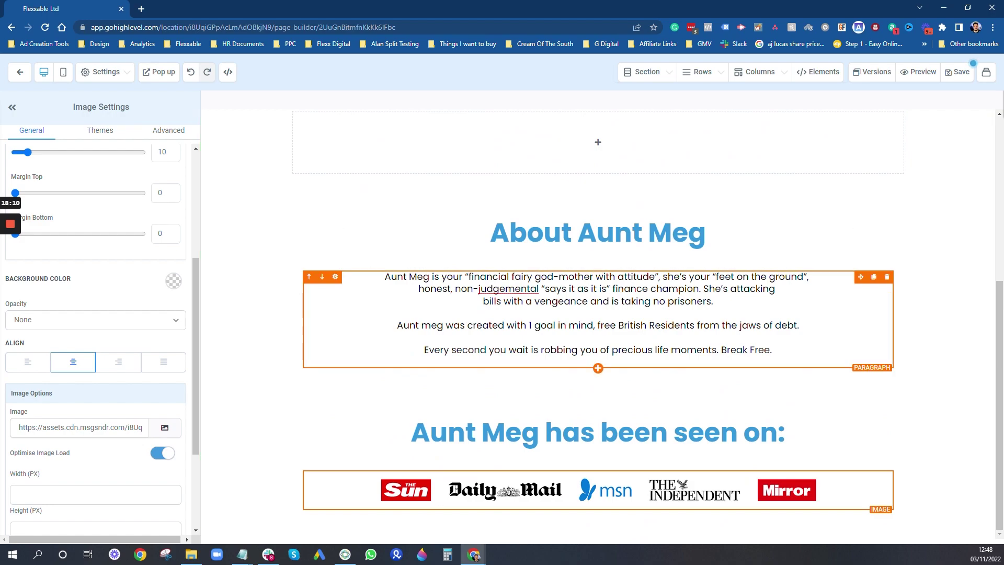
{"action": "scroll", "coordinate": [335, 314], "scroll_direction": "up", "scroll_amount": 2}
{"action": "scroll", "coordinate": [340, 418], "scroll_direction": "down", "scroll_amount": 2}
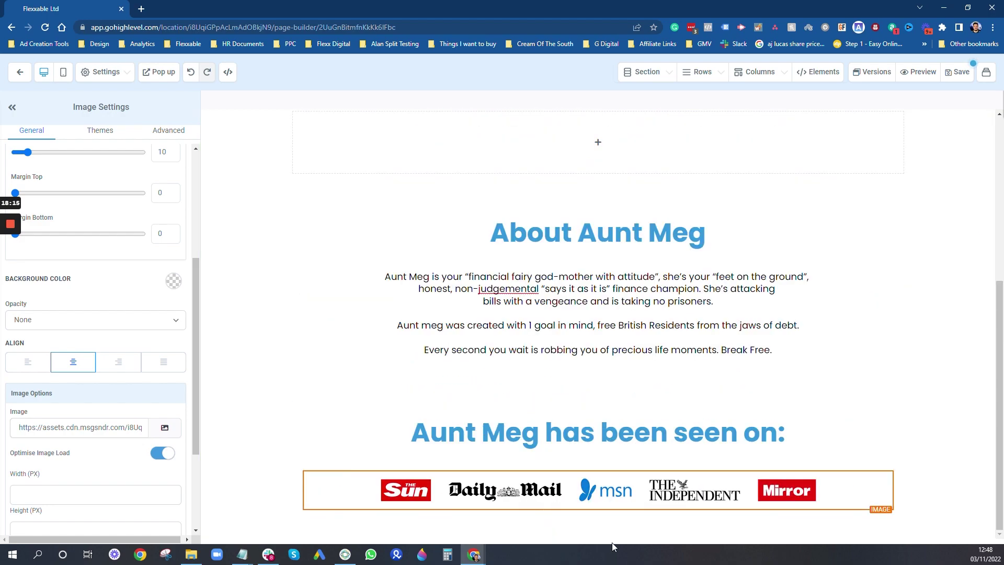
Add a full-width section below the press logos and give it the brand orange background color
{"action": "left_click", "coordinate": [598, 534]}
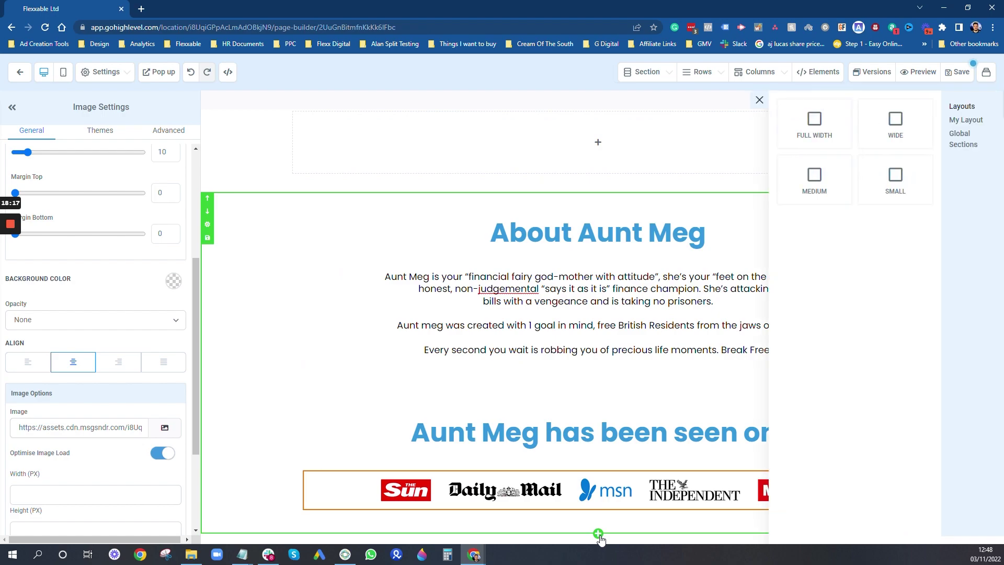
{"action": "left_click", "coordinate": [828, 141]}
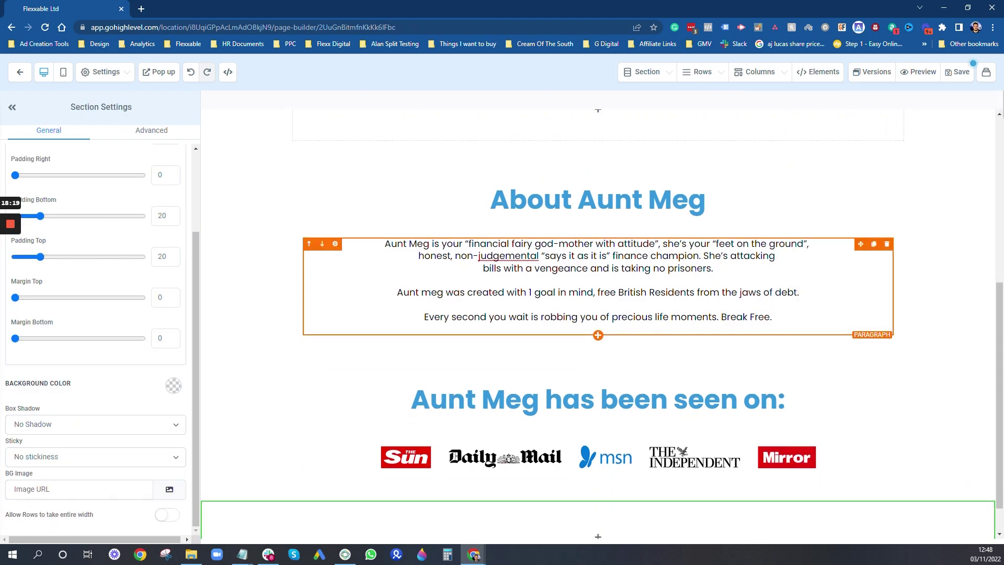
{"action": "left_click", "coordinate": [174, 385]}
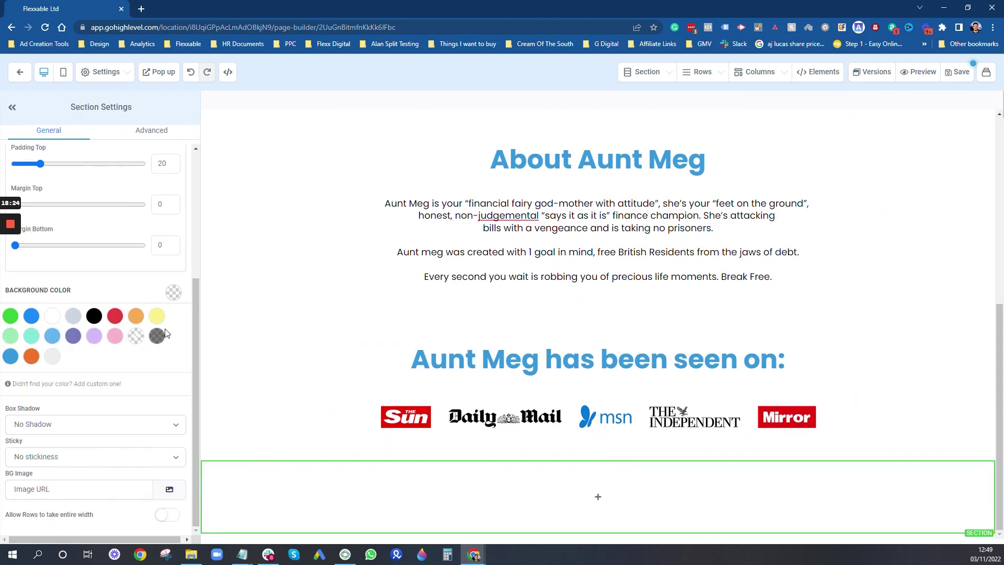
{"action": "left_click", "coordinate": [31, 356]}
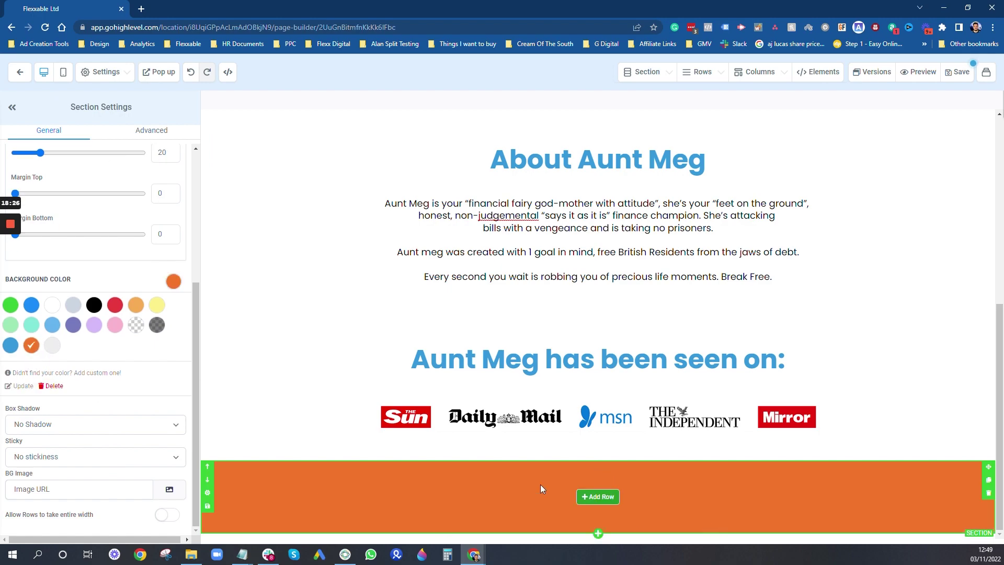
Add a three-column row to the orange section and allow its rows to take the entire width
{"action": "left_click", "coordinate": [595, 498]}
{"action": "left_click", "coordinate": [854, 215]}
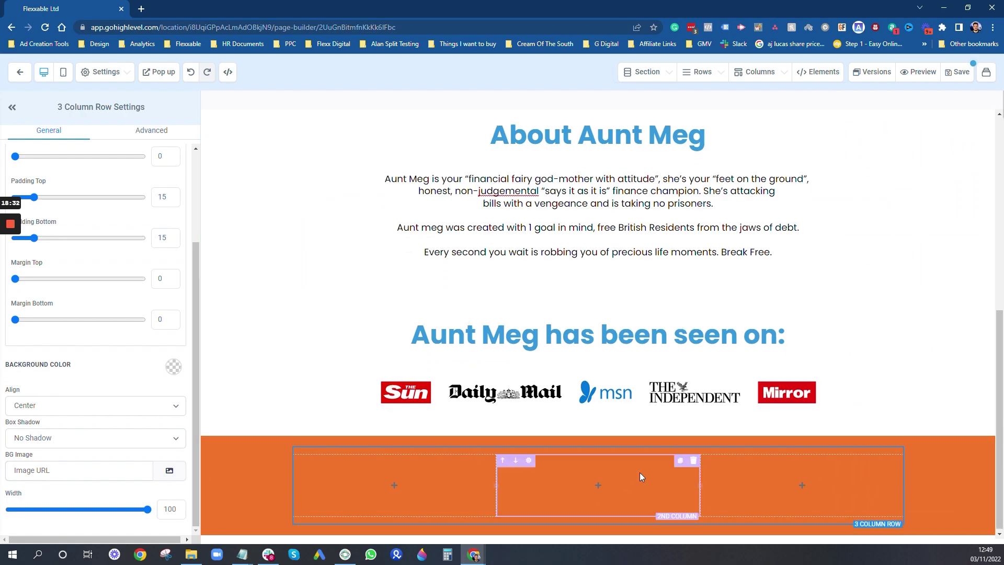
{"action": "mouse_move", "coordinate": [441, 477]}
{"action": "left_click", "coordinate": [396, 483]}
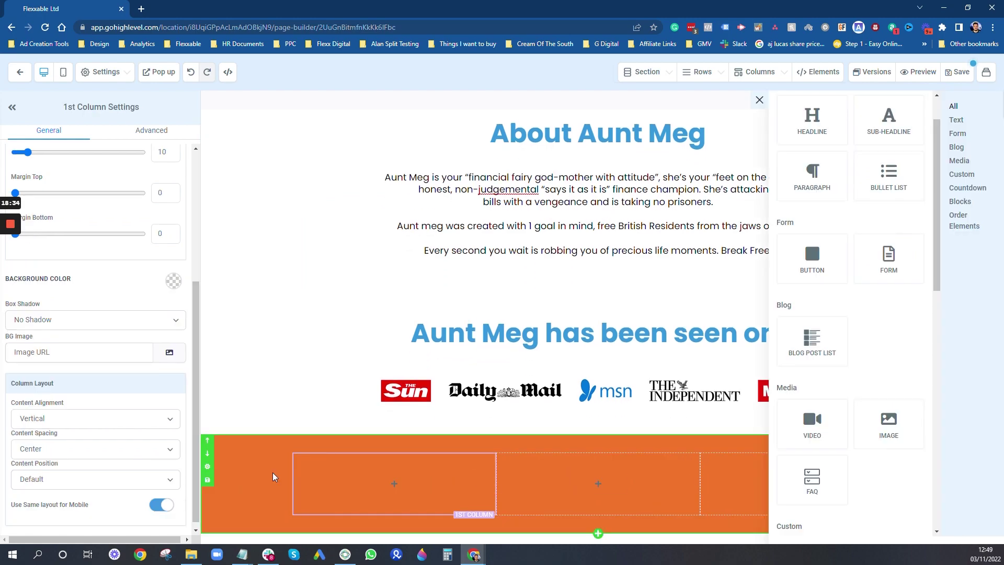
{"action": "left_click", "coordinate": [215, 450]}
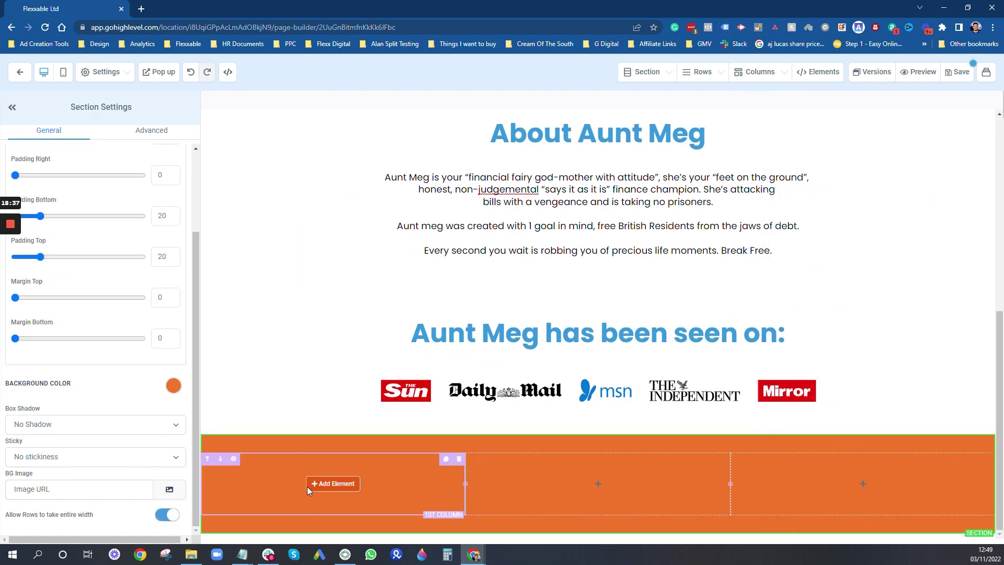
Add an image to the first column of the orange section, using 1.PNG from the media library
{"action": "left_click", "coordinate": [309, 485]}
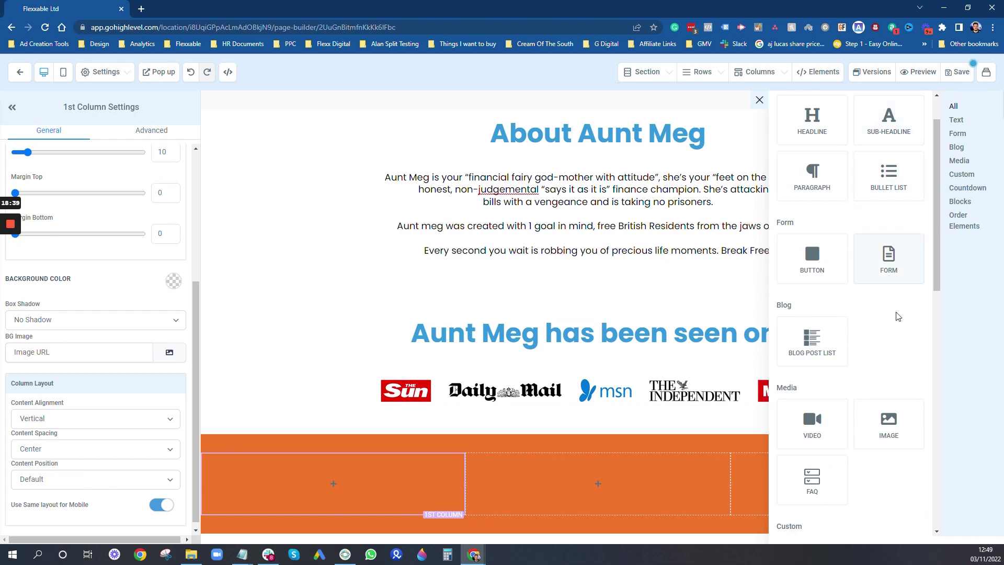
{"action": "left_click", "coordinate": [889, 423]}
{"action": "scroll", "coordinate": [310, 444], "scroll_direction": "down", "scroll_amount": 2}
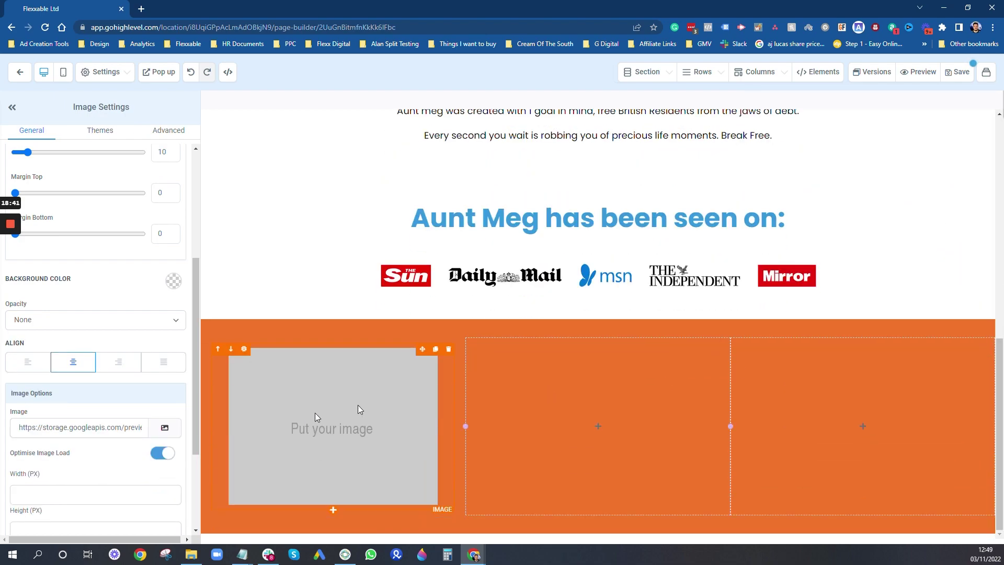
{"action": "left_click", "coordinate": [167, 429]}
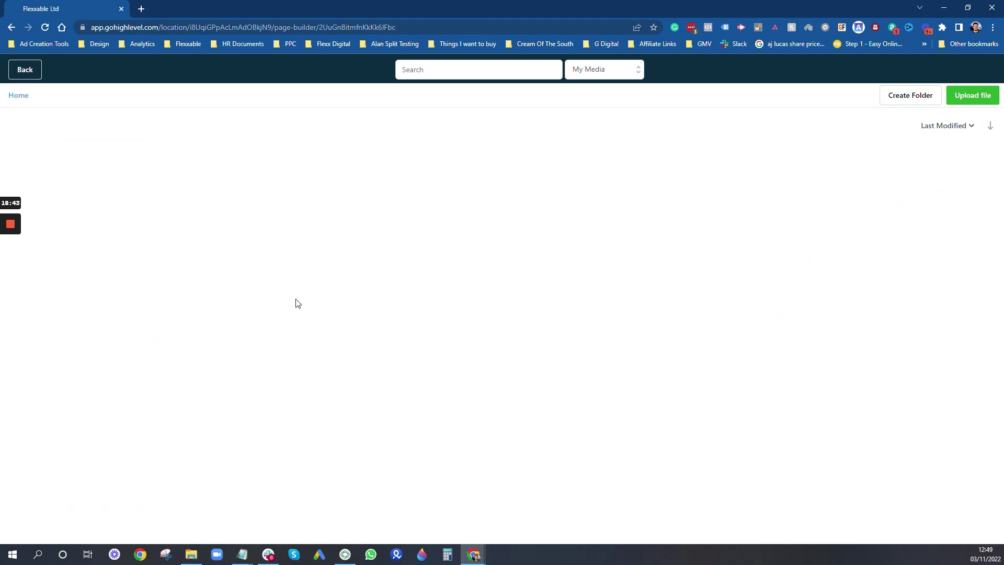
{"action": "left_click", "coordinate": [762, 357]}
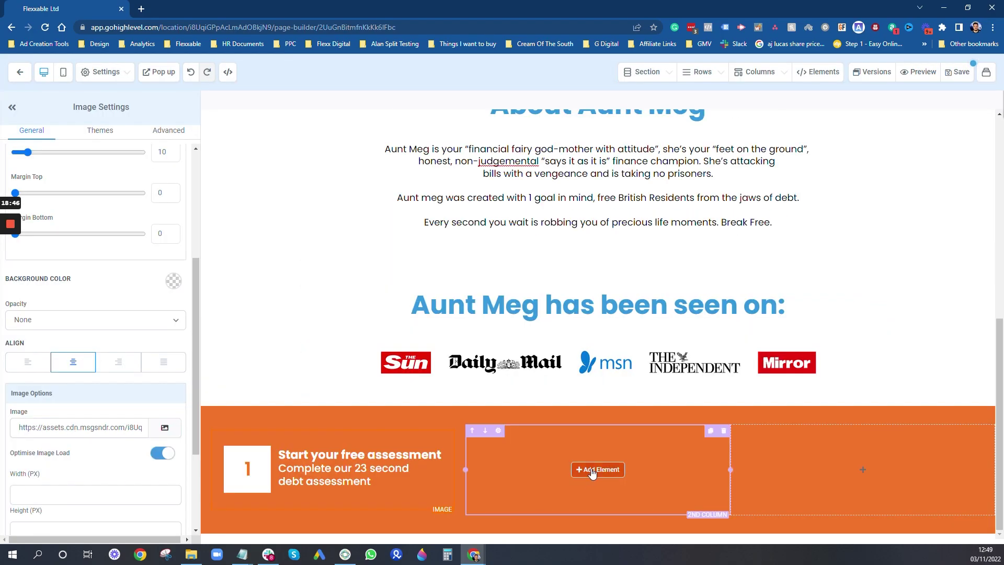
Start adding an element to the second column of the orange section
{"action": "left_click", "coordinate": [592, 470]}
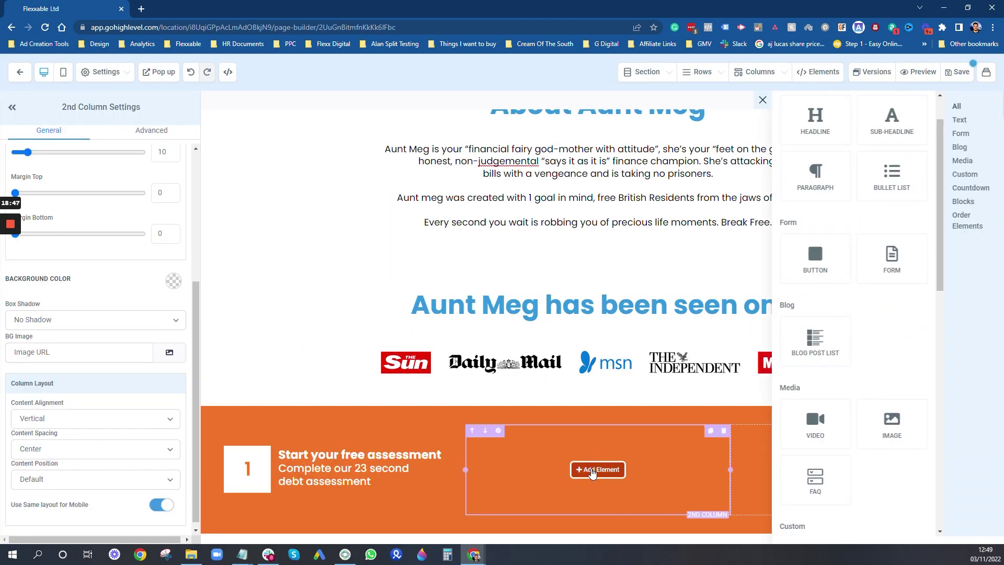
Add an image element to the orange row's second column and use 2.PNG from the media library
{"action": "left_click", "coordinate": [889, 425]}
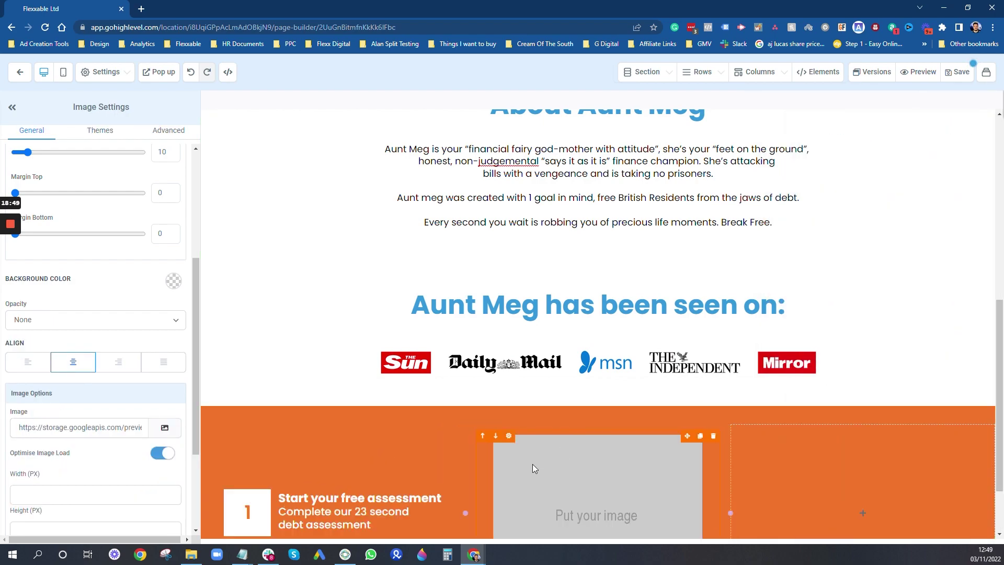
{"action": "scroll", "coordinate": [164, 376], "scroll_direction": "down", "scroll_amount": 1}
{"action": "left_click", "coordinate": [164, 375]}
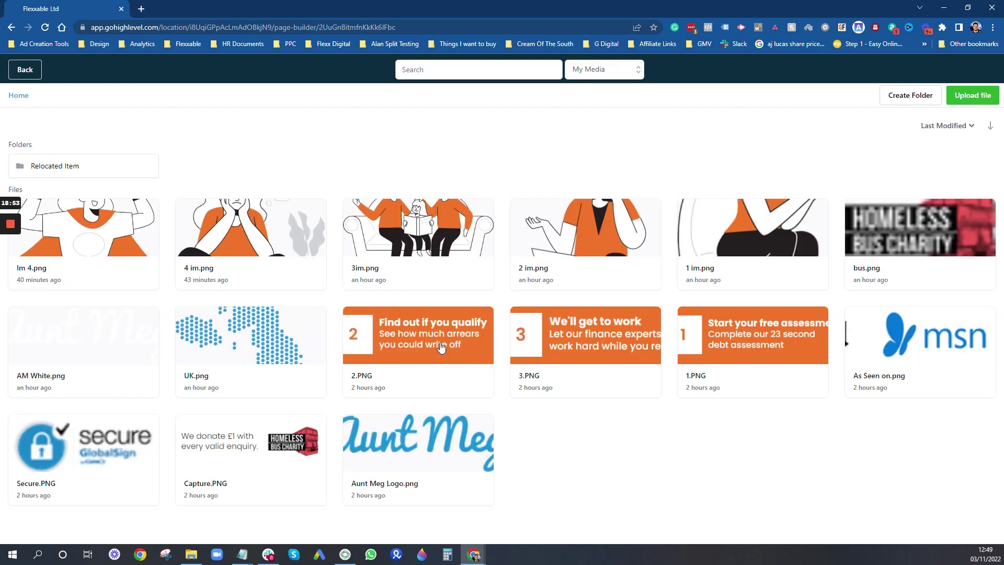
{"action": "left_click", "coordinate": [441, 346]}
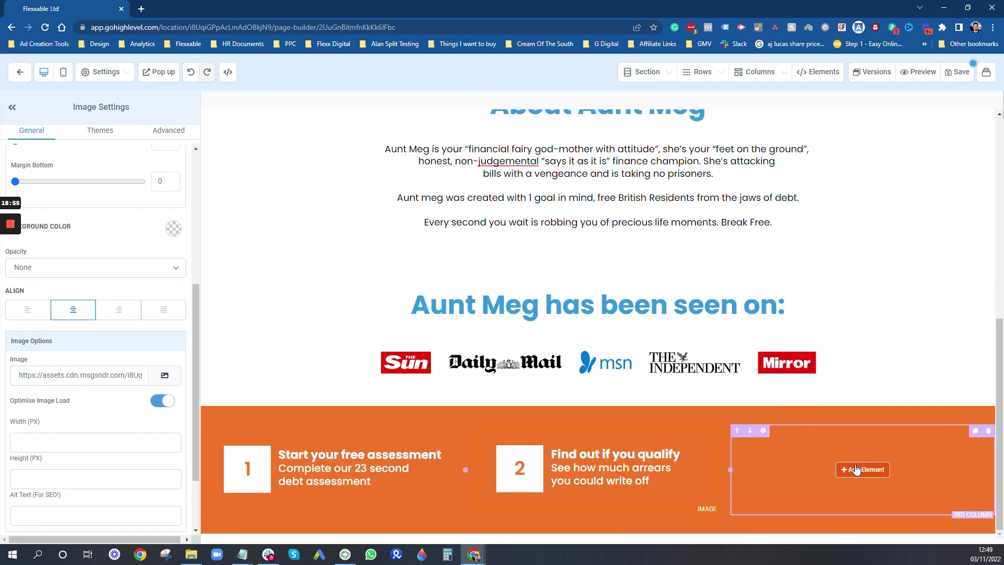
Add an image element to the orange row's third column and use 3.PNG from the media library
{"action": "left_click", "coordinate": [863, 470]}
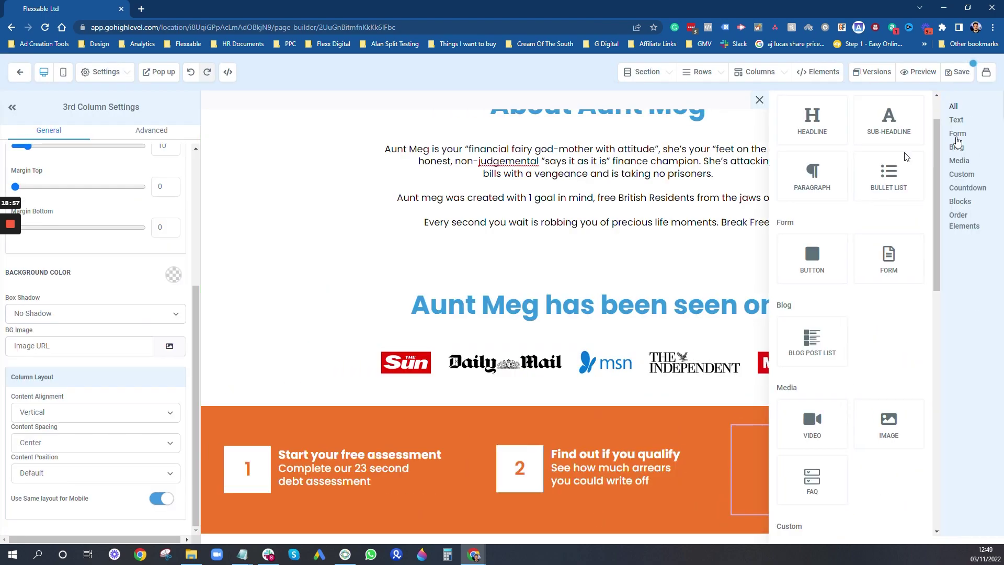
{"action": "left_click", "coordinate": [914, 446]}
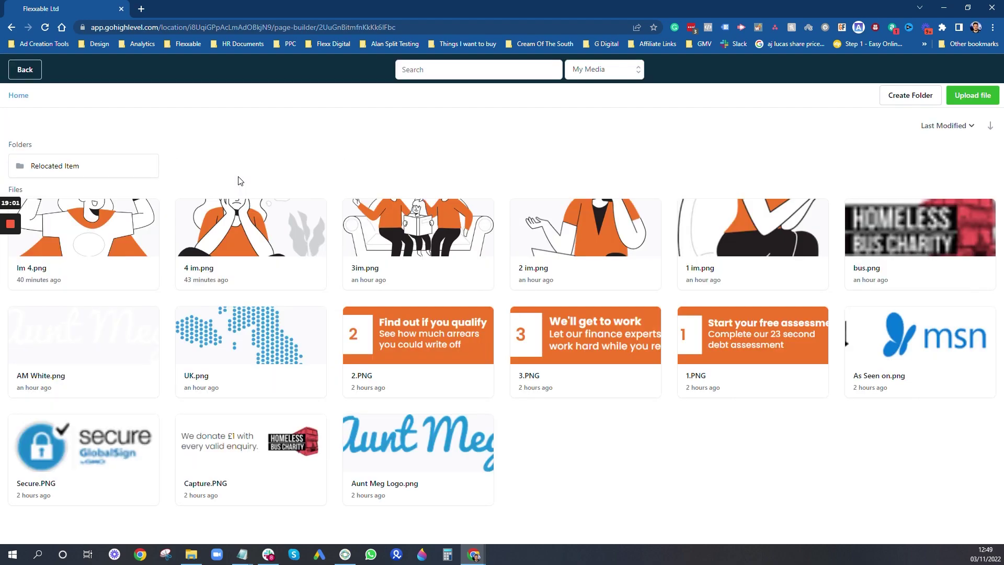
{"action": "left_click", "coordinate": [553, 351]}
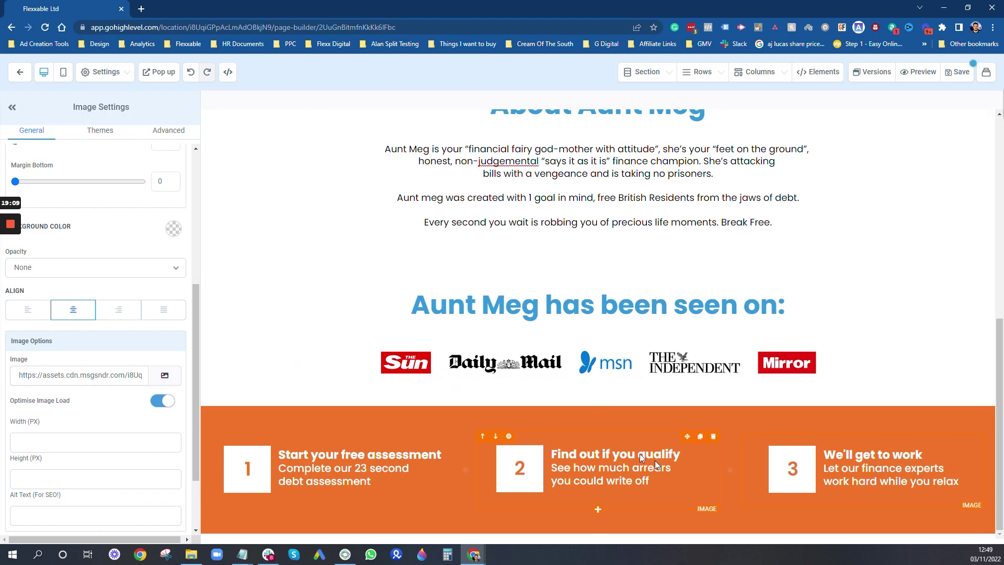
{"action": "left_click", "coordinate": [934, 269]}
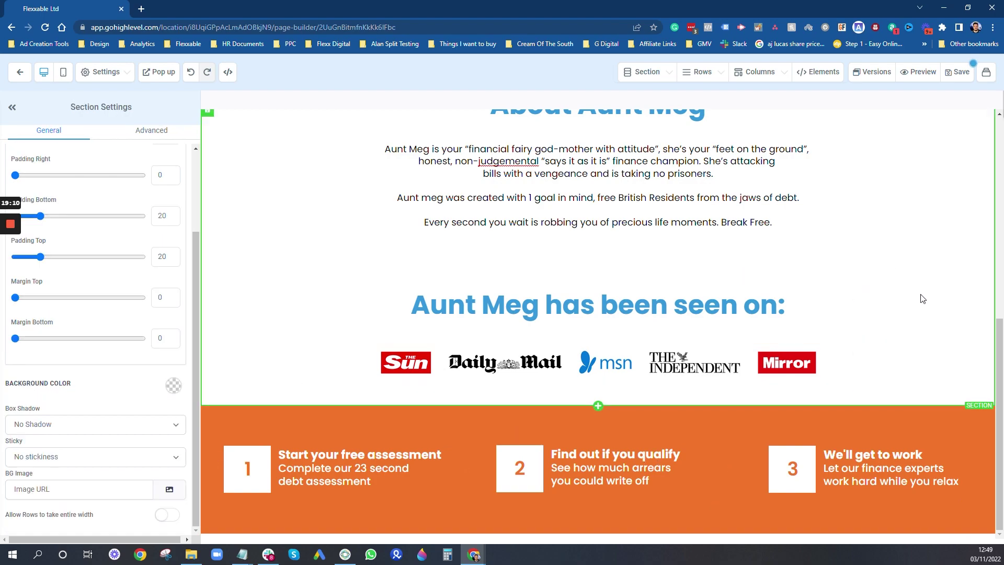
{"action": "left_click", "coordinate": [705, 482]}
{"action": "left_click", "coordinate": [733, 472]}
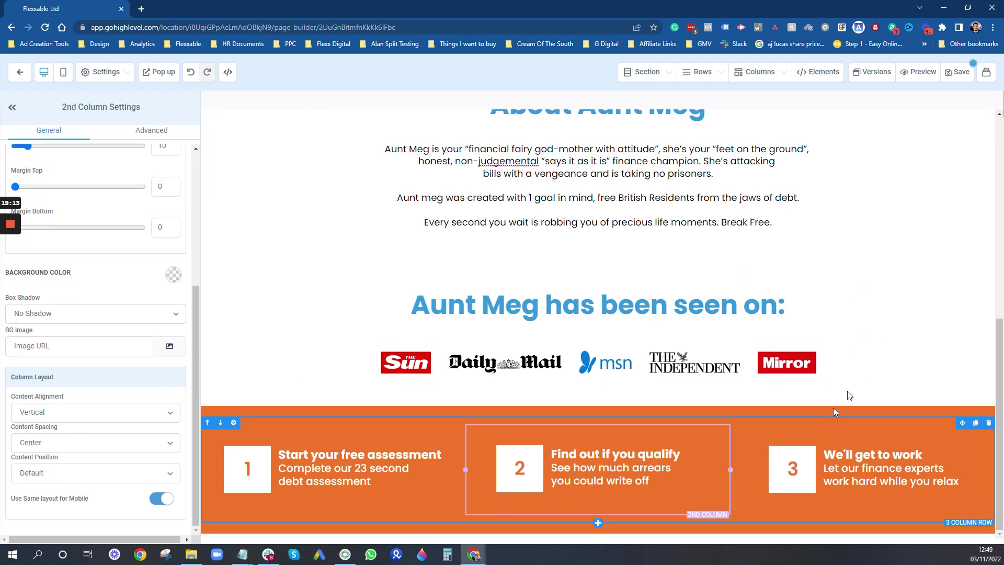
{"action": "left_click", "coordinate": [858, 361]}
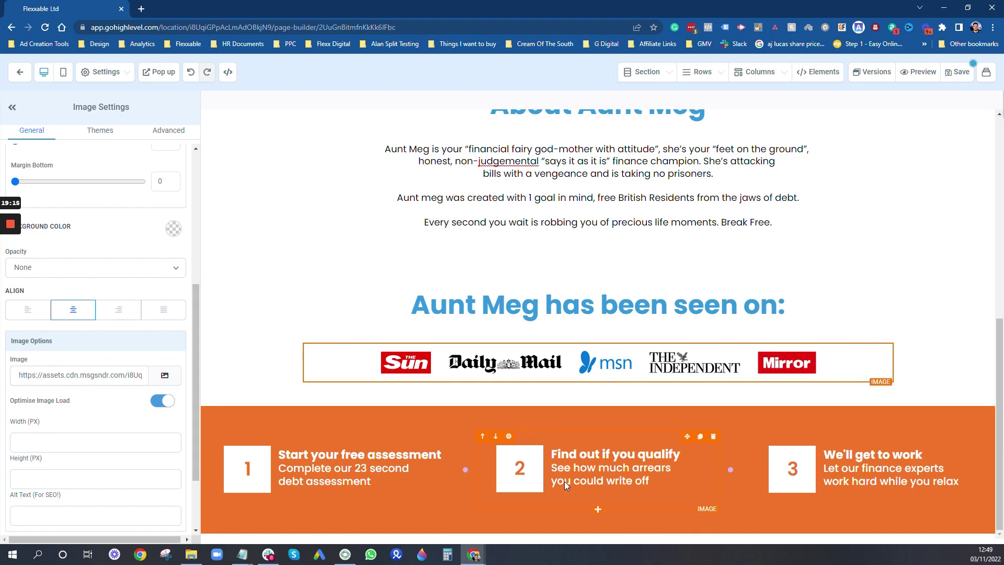
Add a full-width section below the orange steps section and insert a two-column row in it
{"action": "left_click", "coordinate": [598, 533]}
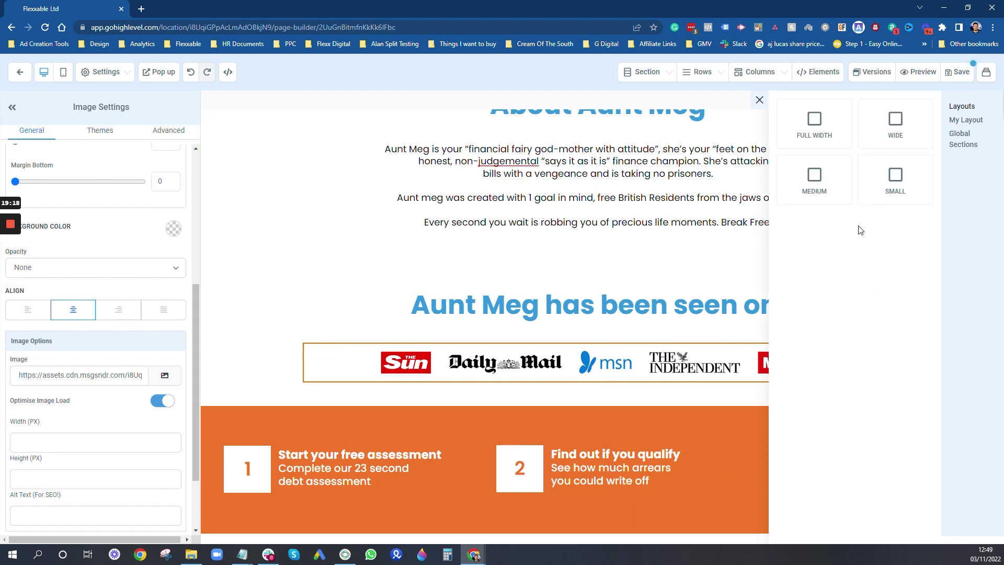
{"action": "left_click", "coordinate": [819, 138]}
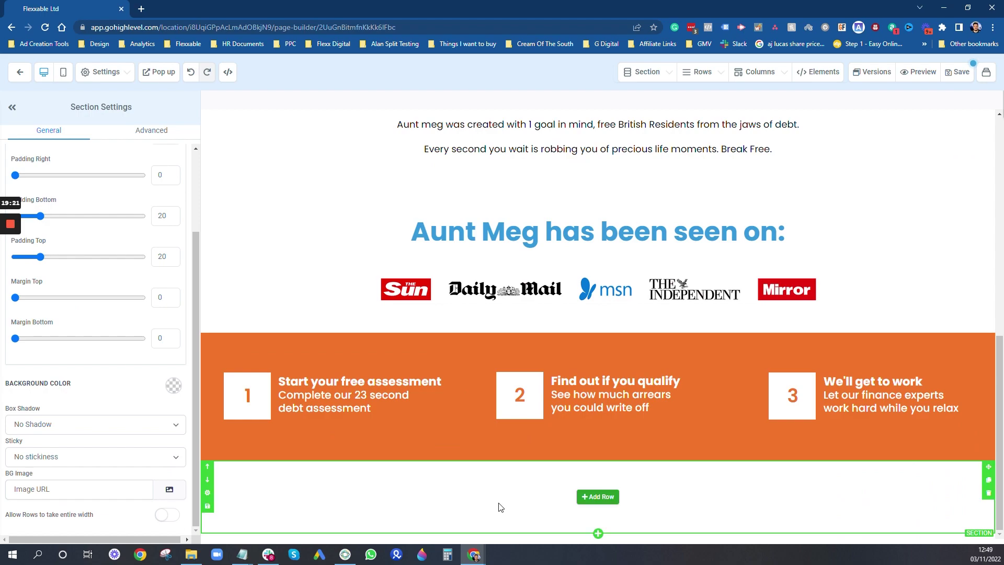
{"action": "left_click", "coordinate": [598, 497]}
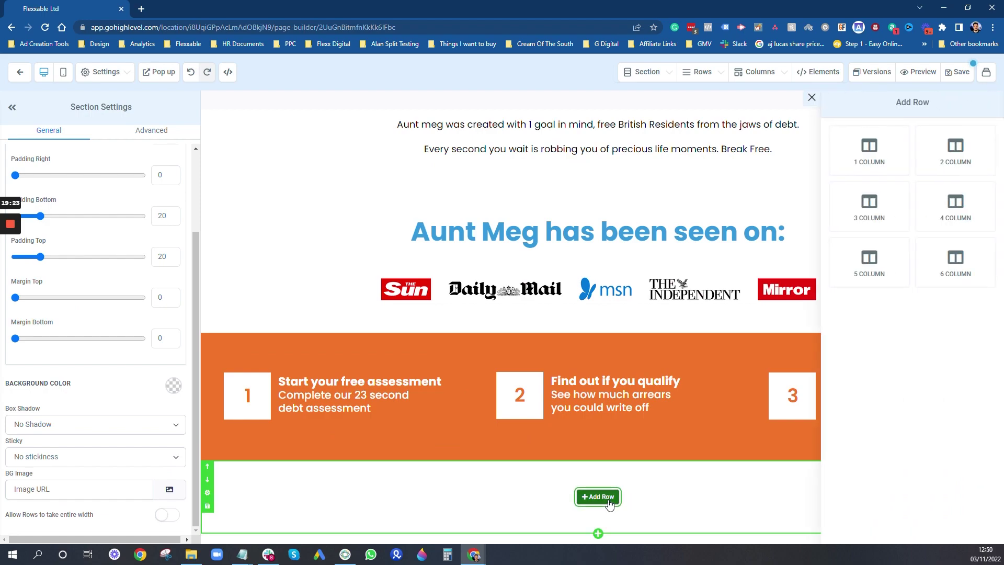
{"action": "left_click", "coordinate": [953, 146]}
{"action": "scroll", "coordinate": [641, 430], "scroll_direction": "down", "scroll_amount": 1}
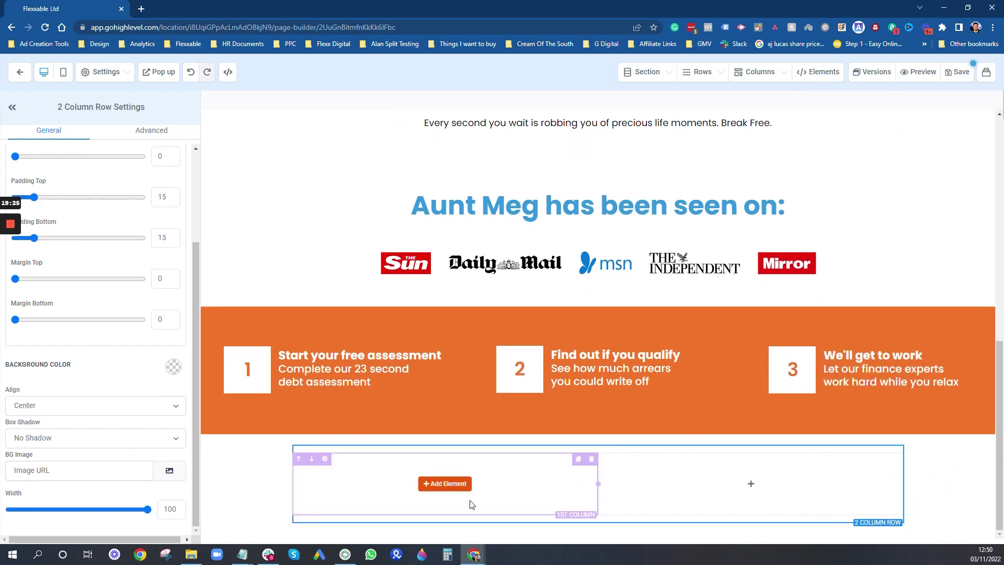
Add an image element to the new row's first column and use UK.png from the media library
{"action": "left_click", "coordinate": [454, 484]}
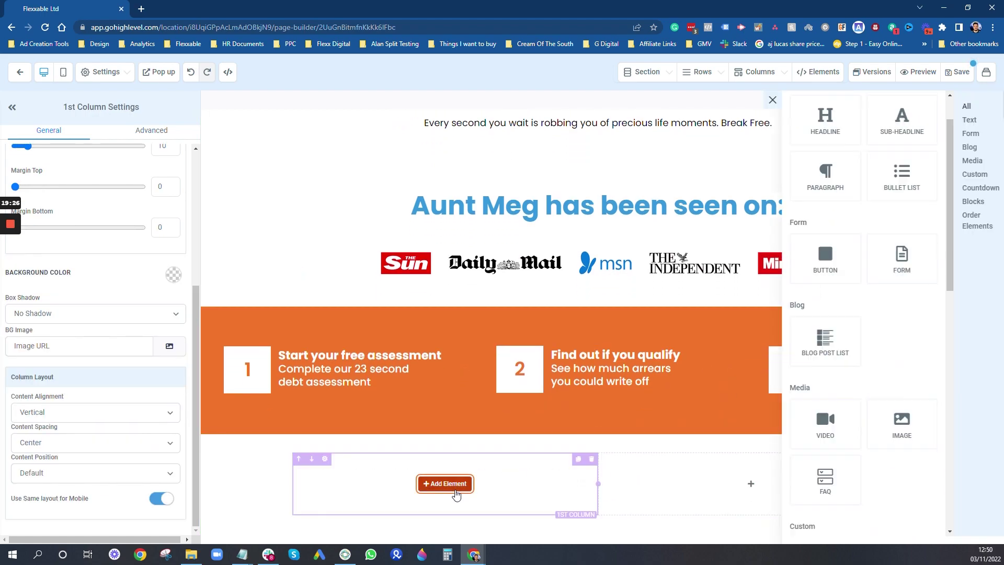
{"action": "left_click", "coordinate": [896, 434]}
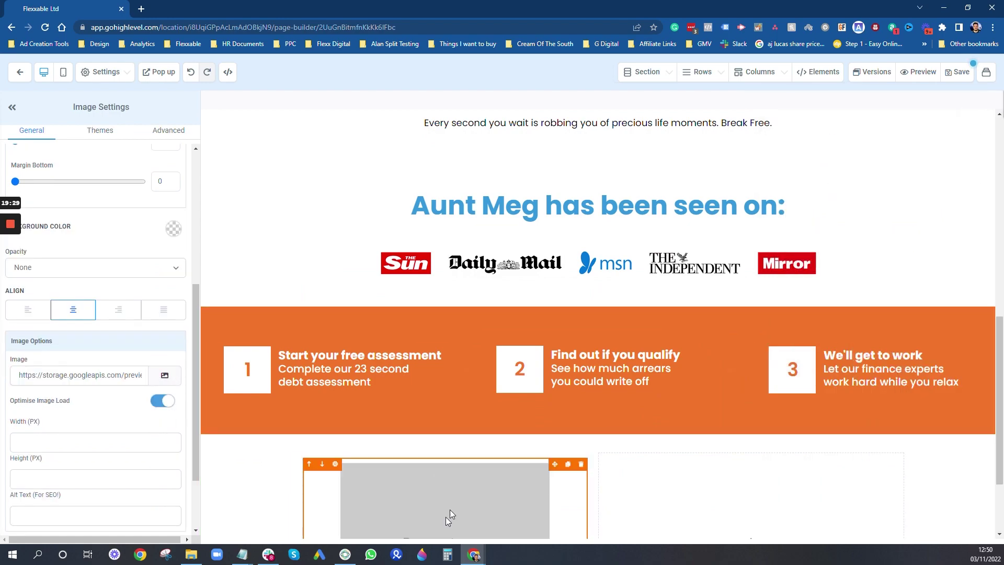
{"action": "scroll", "coordinate": [149, 319], "scroll_direction": "up", "scroll_amount": 3}
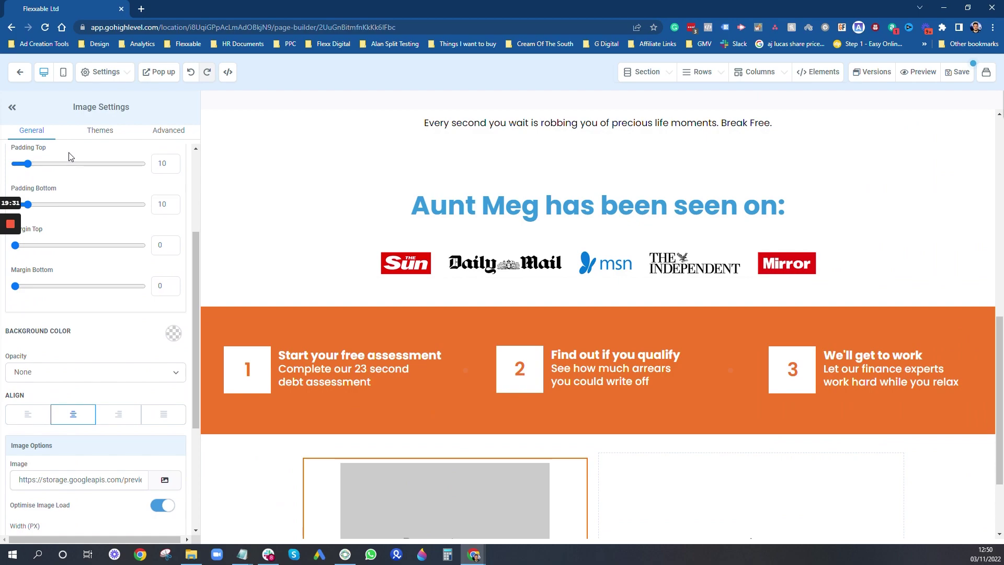
{"action": "scroll", "coordinate": [99, 340], "scroll_direction": "up", "scroll_amount": 3}
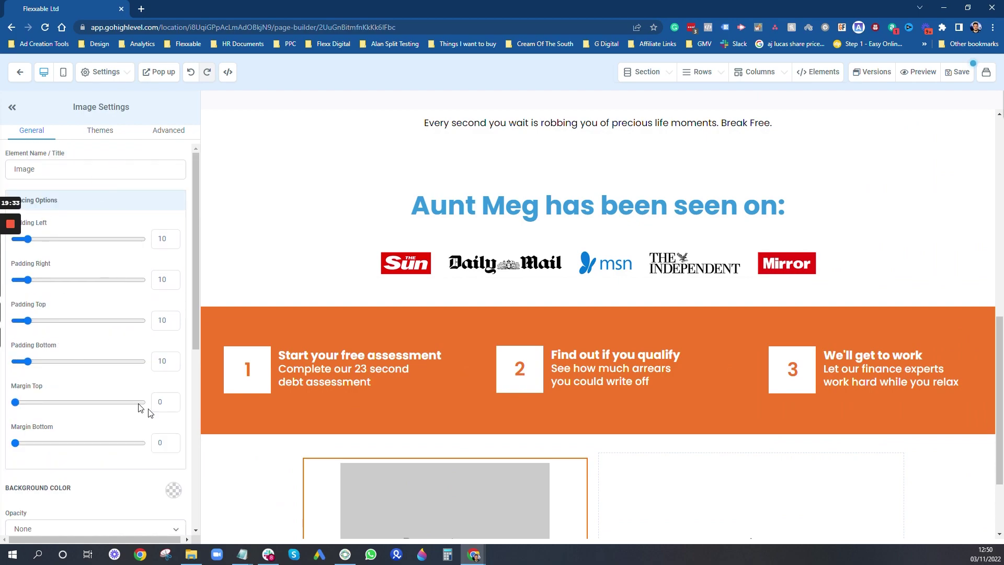
{"action": "scroll", "coordinate": [238, 458], "scroll_direction": "down", "scroll_amount": 1}
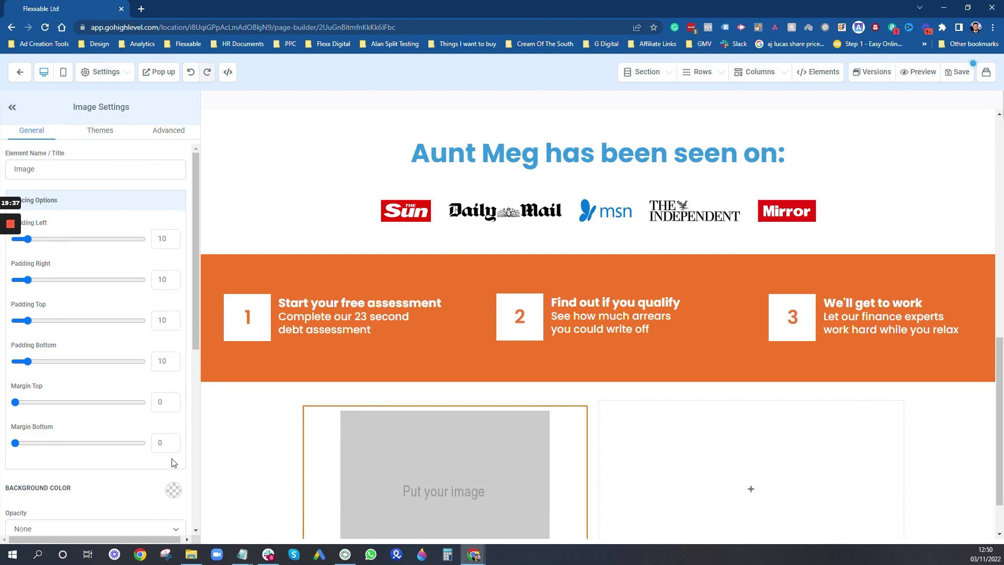
{"action": "scroll", "coordinate": [132, 435], "scroll_direction": "down", "scroll_amount": 5}
{"action": "left_click", "coordinate": [161, 386]}
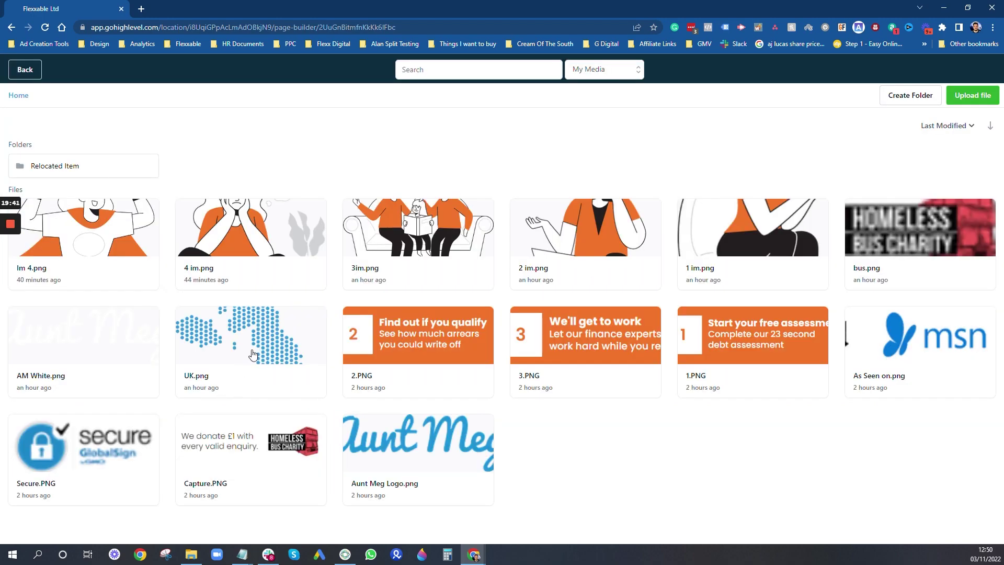
{"action": "left_click", "coordinate": [252, 354]}
{"action": "scroll", "coordinate": [549, 406], "scroll_direction": "down", "scroll_amount": 5}
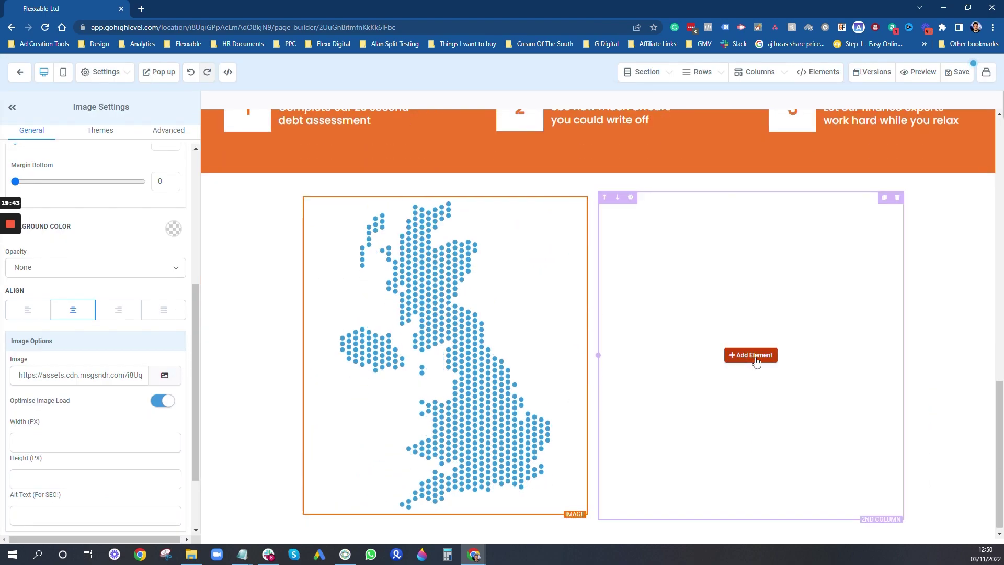
Add a headline beside the UK map reading "Do you live in the UK? Aunt Meg can help!"
{"action": "left_click", "coordinate": [753, 356]}
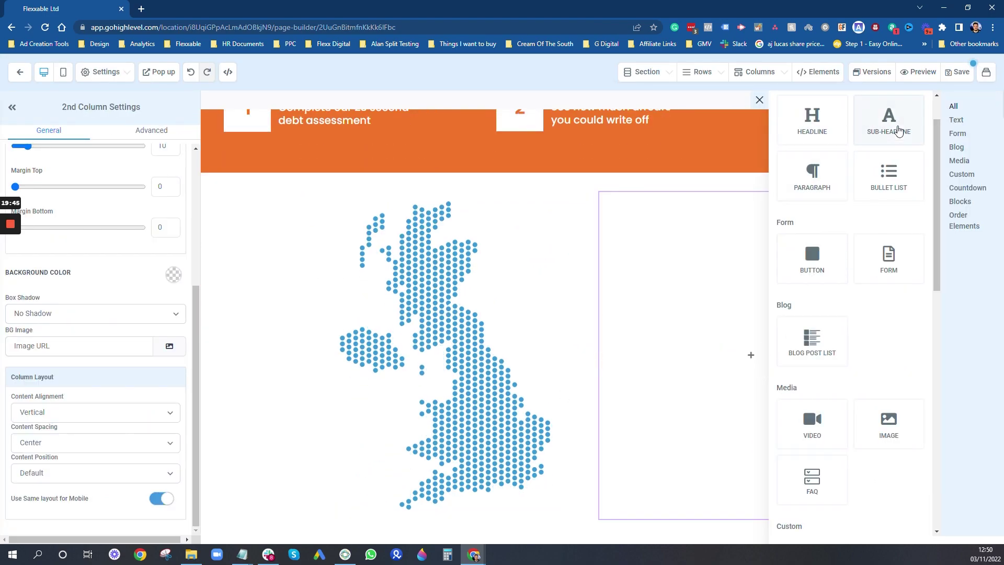
{"action": "left_click", "coordinate": [814, 121]}
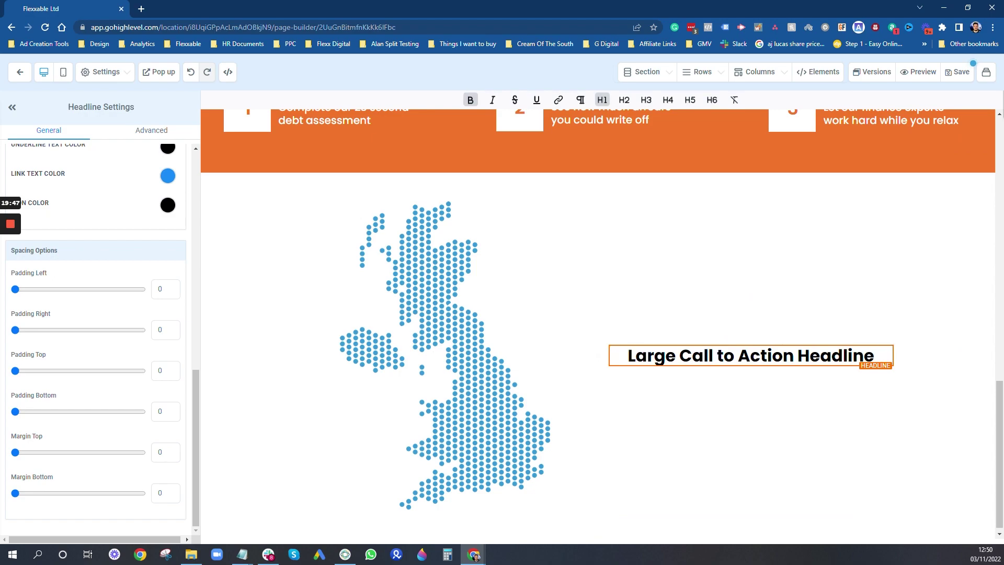
{"action": "triple_click", "coordinate": [598, 355]}
{"action": "type", "text": "Do you live in the UK? Aunt Meg can help!"}
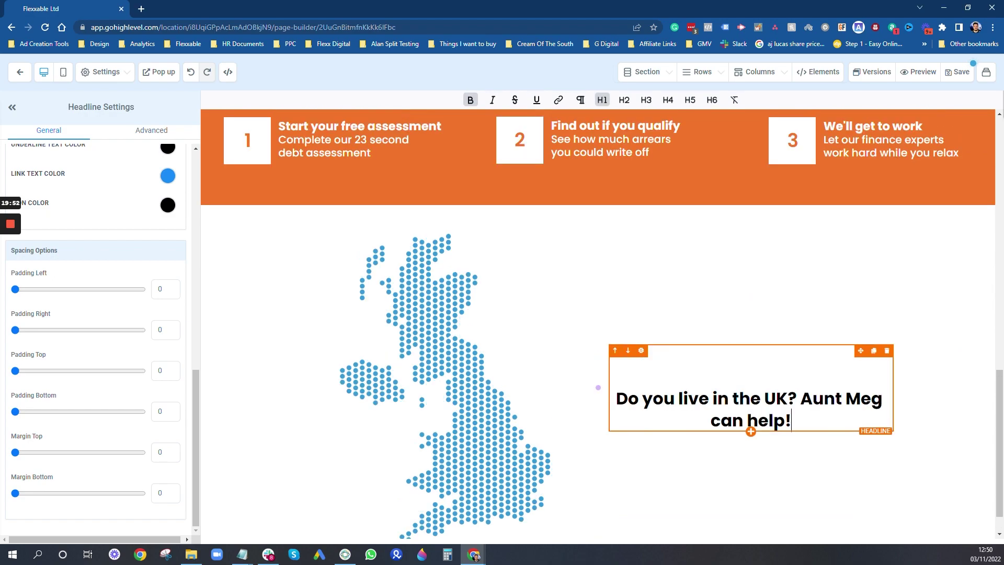
{"action": "key", "text": "BackSpace"}
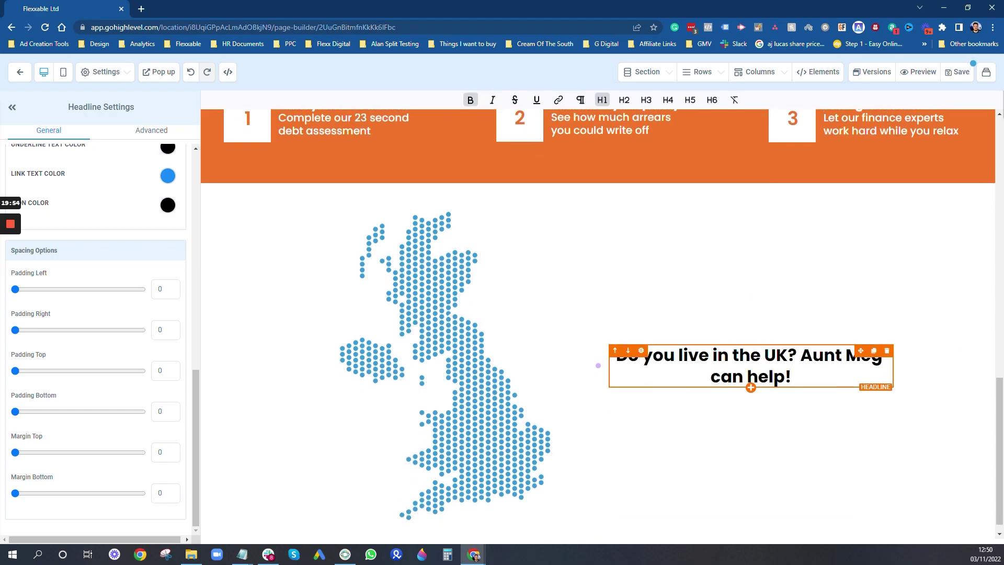
Set the headline's mobile font size to 30, try 50 for desktop, and settle on 30 for desktop as well
{"action": "left_click_drag", "start_coordinate": [793, 376], "coordinate": [258, 282]}
{"action": "scroll", "coordinate": [246, 271], "scroll_direction": "up", "scroll_amount": 6}
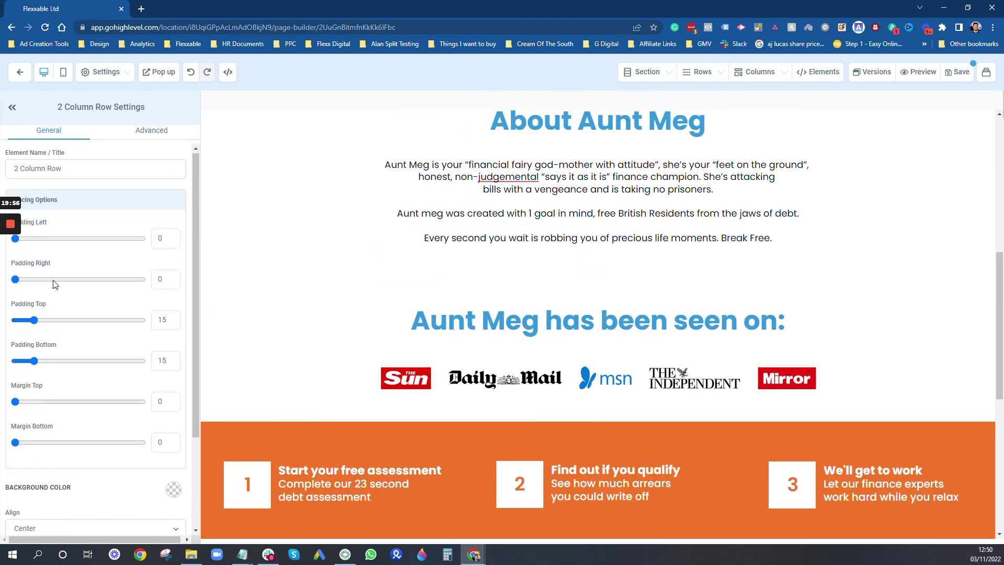
{"action": "scroll", "coordinate": [56, 281], "scroll_direction": "down", "scroll_amount": 10}
{"action": "left_click_drag", "start_coordinate": [148, 297], "coordinate": [49, 297]}
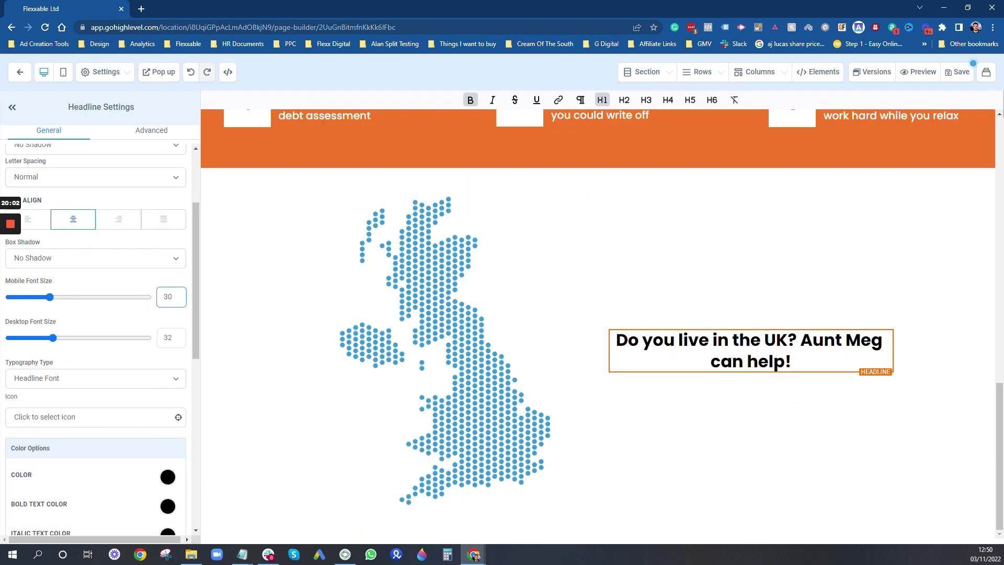
{"action": "key", "text": "Tab"}
{"action": "type", "text": "50"}
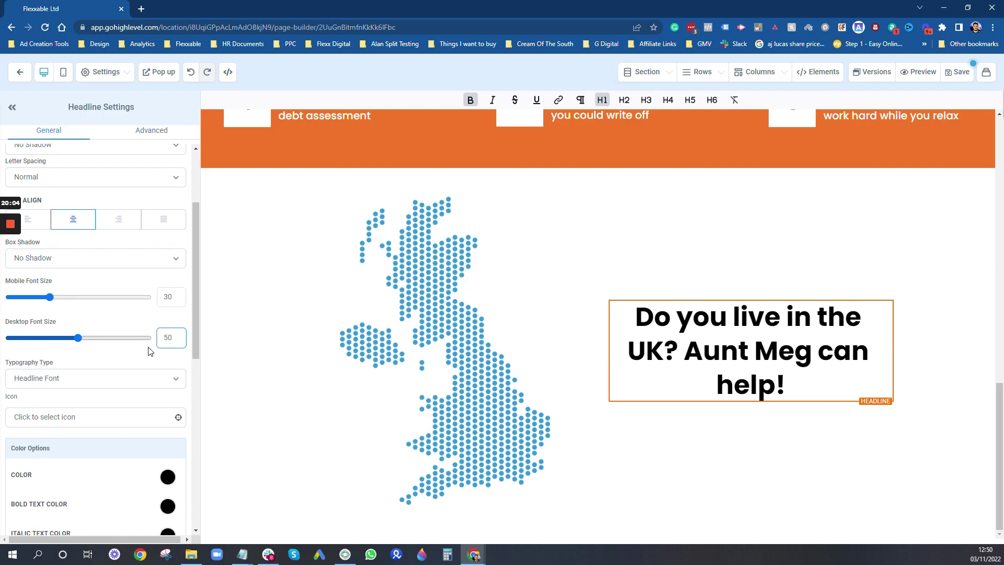
{"action": "scroll", "coordinate": [598, 262], "scroll_direction": "up", "scroll_amount": 8}
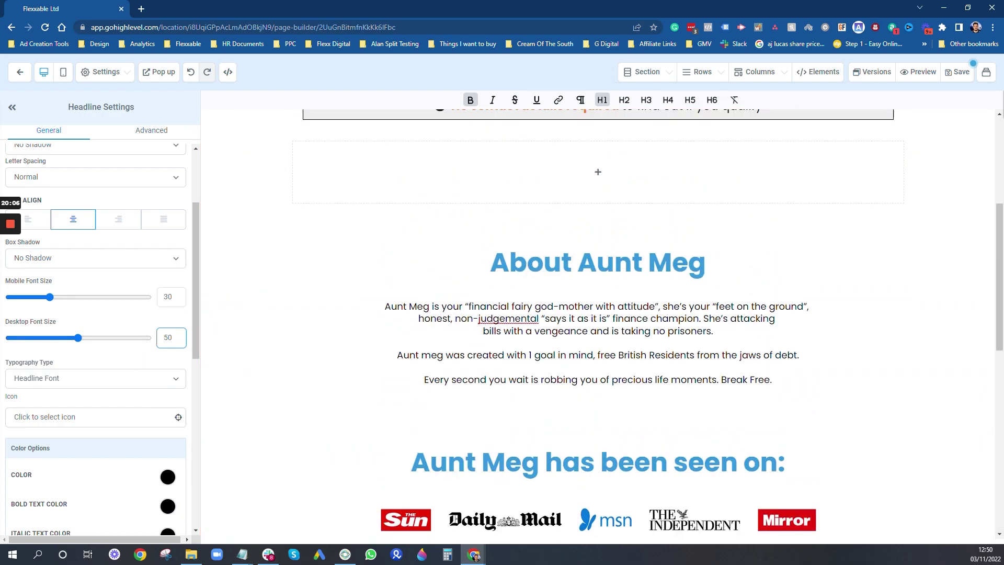
{"action": "scroll", "coordinate": [598, 314], "scroll_direction": "down", "scroll_amount": 8}
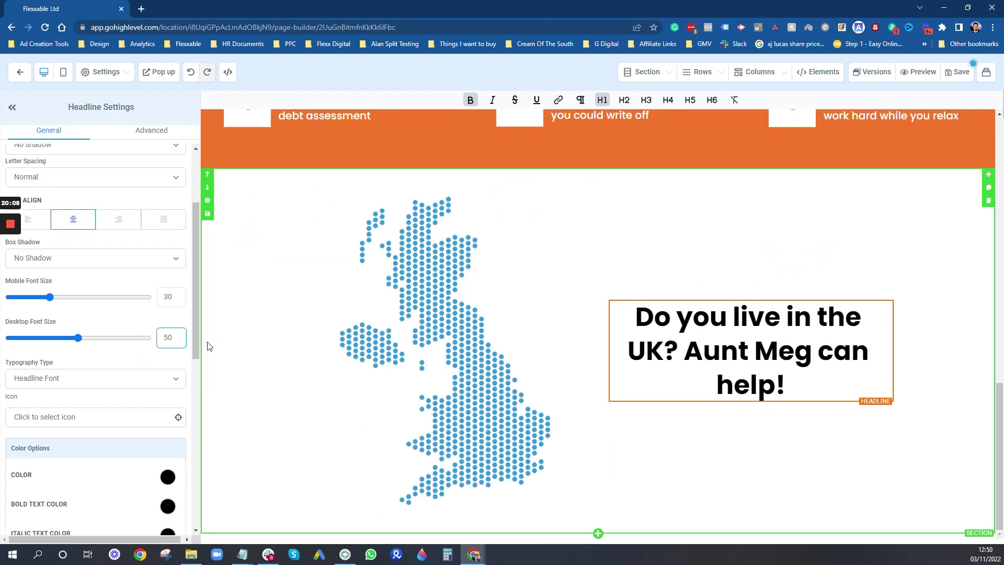
{"action": "type", "text": "30"}
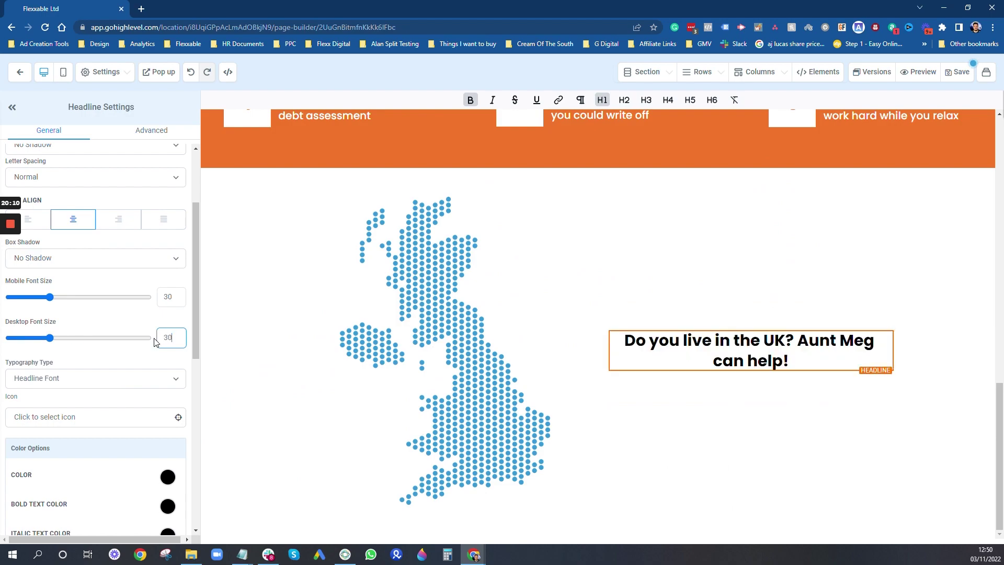
Change the headline's bold text color to the saved blue matching the map and left-align its text
{"action": "scroll", "coordinate": [157, 450], "scroll_direction": "down", "scroll_amount": 1}
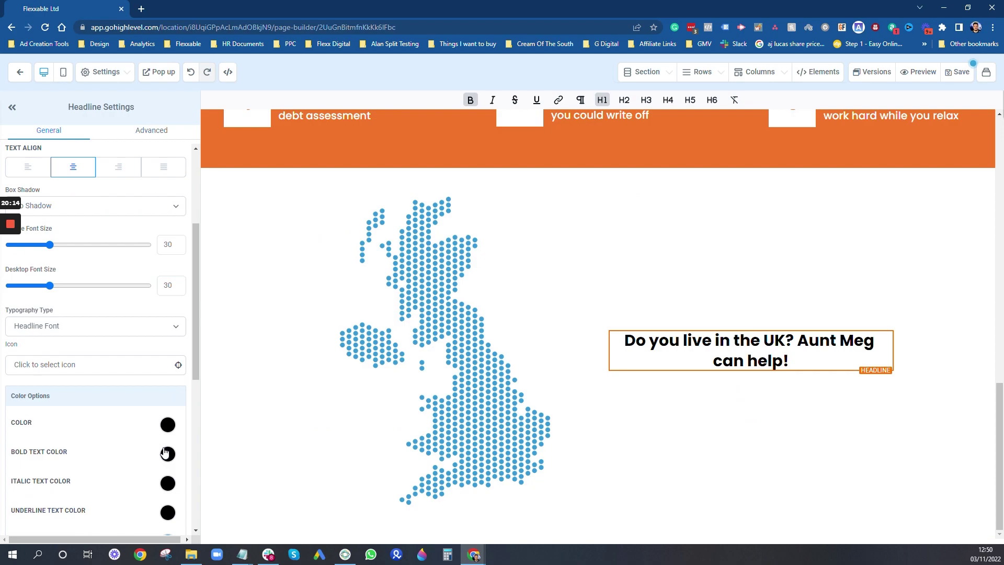
{"action": "left_click", "coordinate": [166, 452]}
{"action": "left_click", "coordinate": [16, 518]}
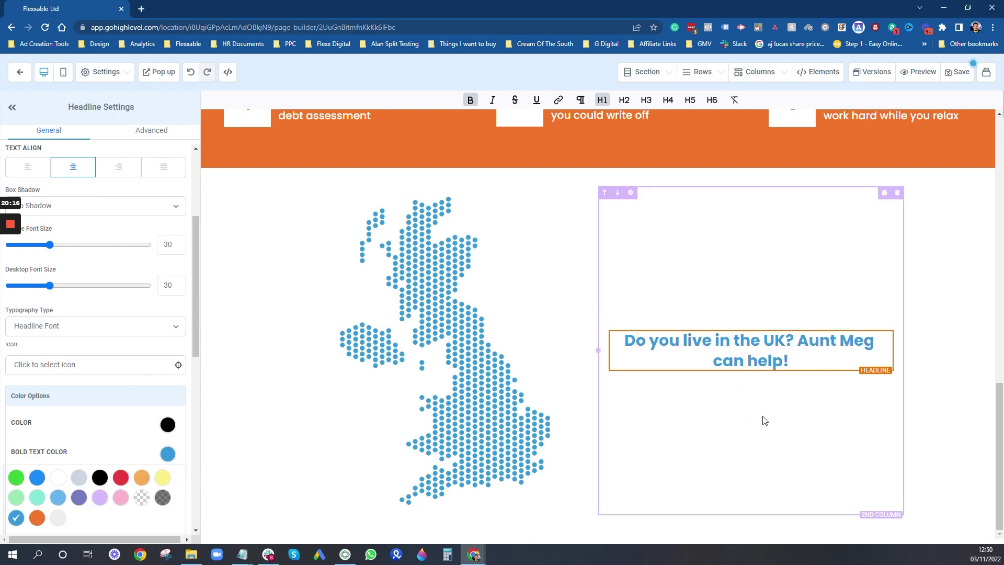
{"action": "left_click", "coordinate": [27, 167]}
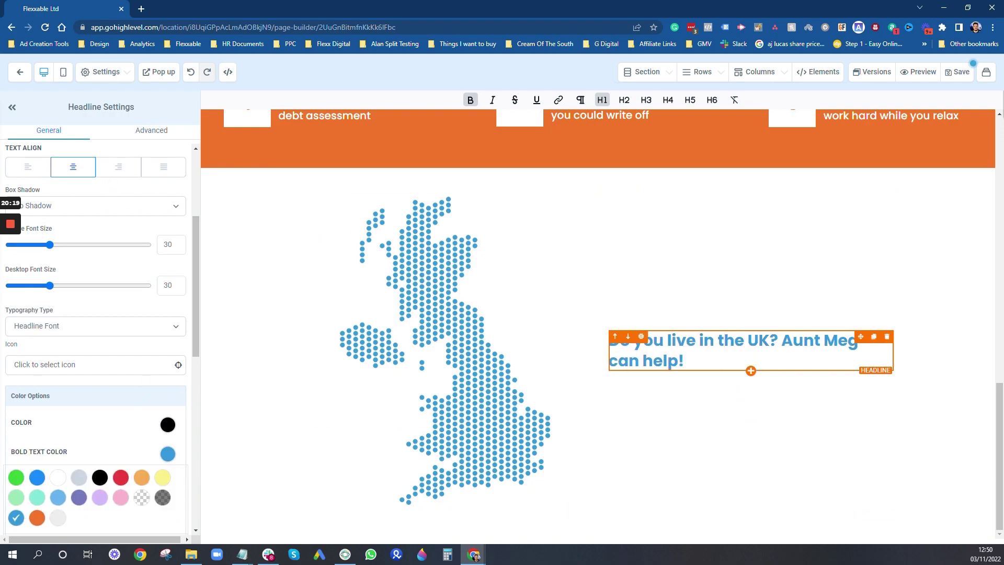
Add a paragraph element directly below the headline beside the UK map
{"action": "left_click", "coordinate": [752, 371]}
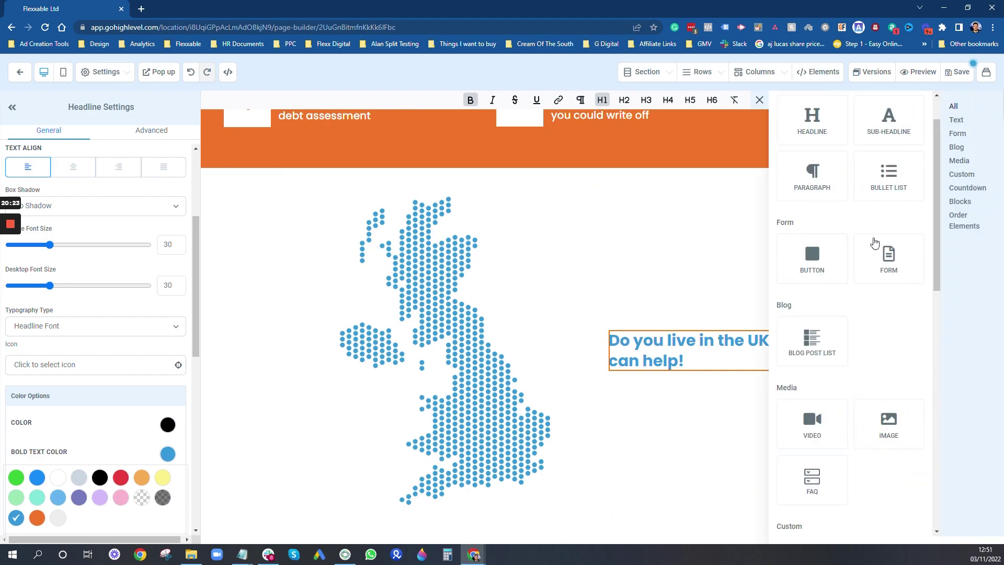
{"action": "left_click", "coordinate": [812, 175]}
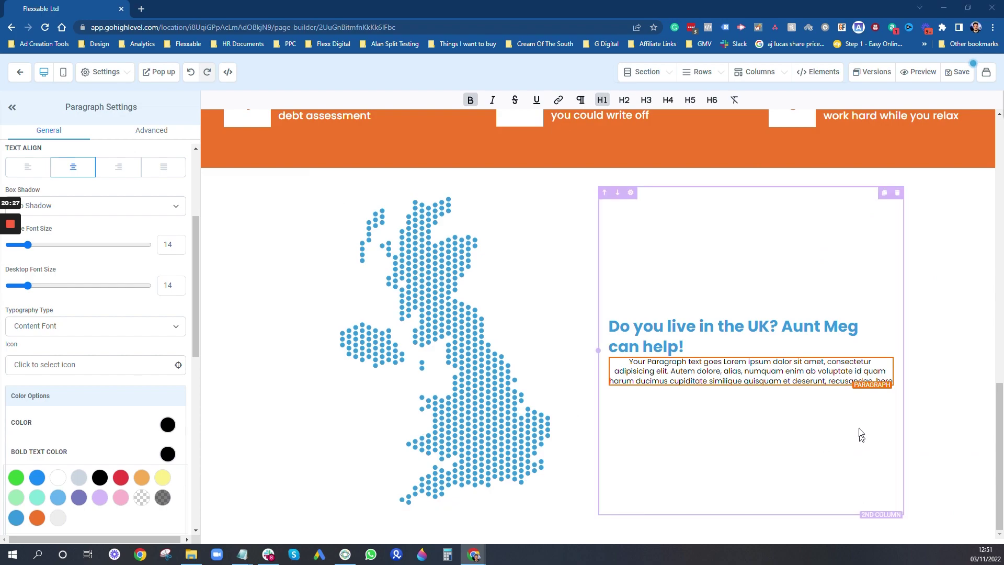
Replace the placeholder paragraph with the UK finance experts and debt reduction copy, bold-italicizing "understand", "overcome" and "one of thousands"
{"action": "left_click", "coordinate": [837, 372]}
{"action": "key", "text": "ctrl+a"}
{"action": "type", "text": "Our chosen finance experts are all based in the United Kingdom and are dedicated to helping you both understand and overcome your financial hardships.  Find out if you're one of thousands that are eligible to dramatically reduce your debts."}
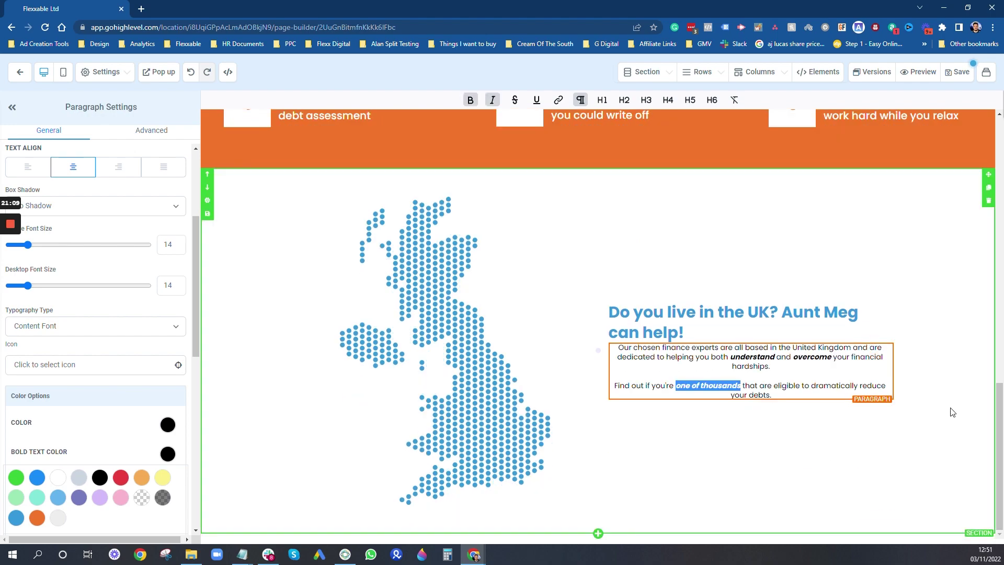
{"action": "left_click", "coordinate": [947, 388]}
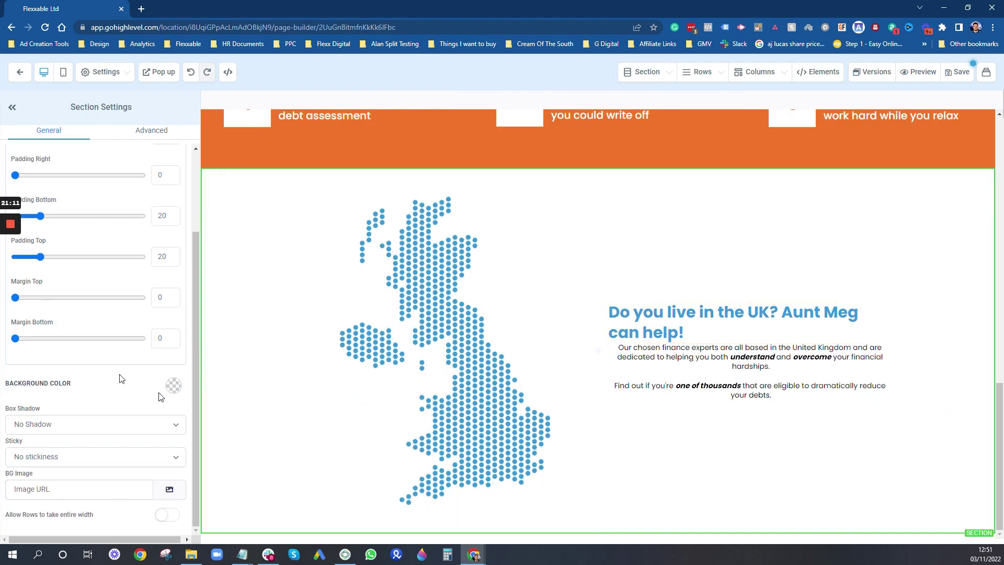
Set the paragraph's desktop font size to 18 and left-align its text
{"action": "left_click", "coordinate": [751, 375]}
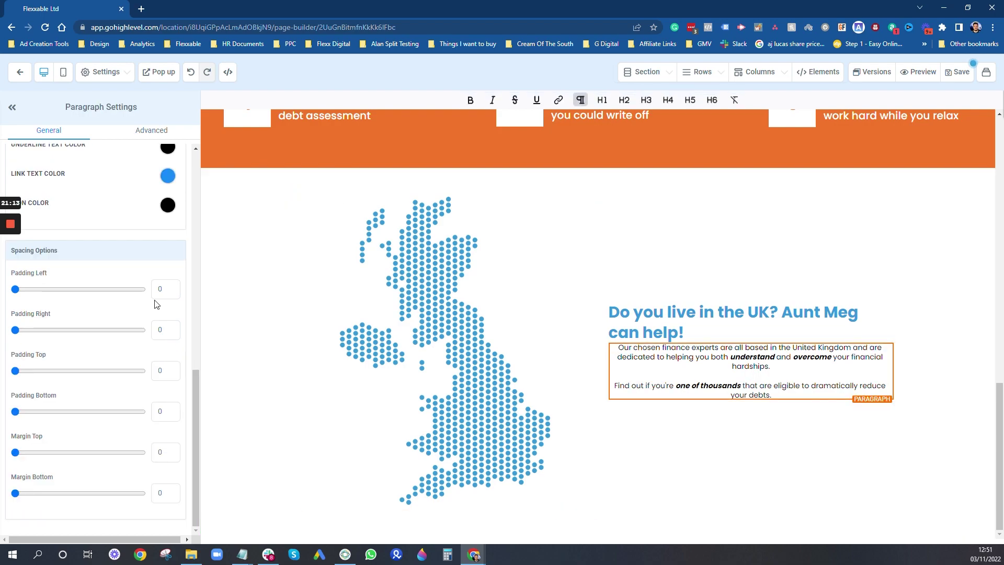
{"action": "scroll", "coordinate": [156, 229], "scroll_direction": "up", "scroll_amount": 3}
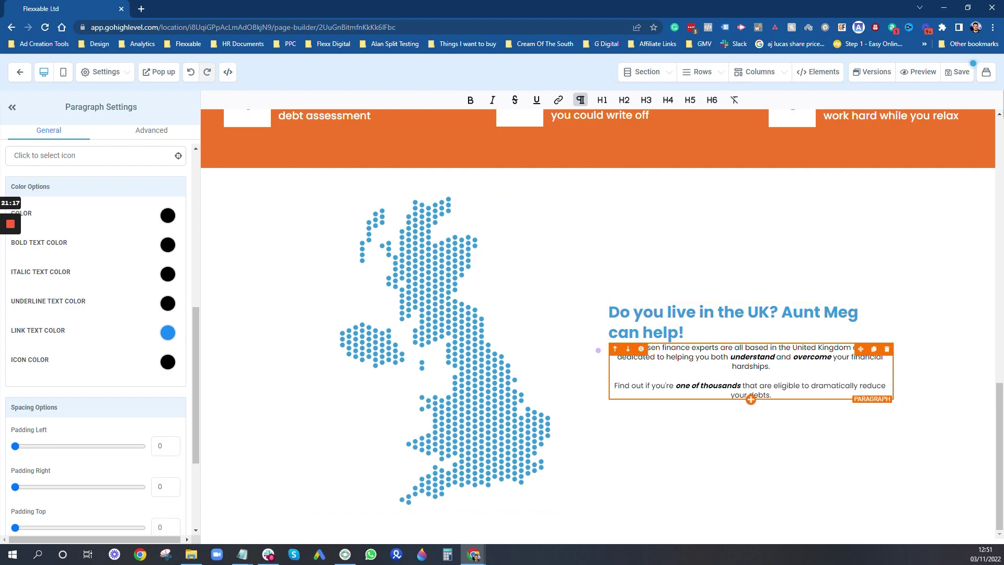
{"action": "scroll", "coordinate": [95, 314], "scroll_direction": "up", "scroll_amount": 3}
{"action": "double_click", "coordinate": [168, 192]}
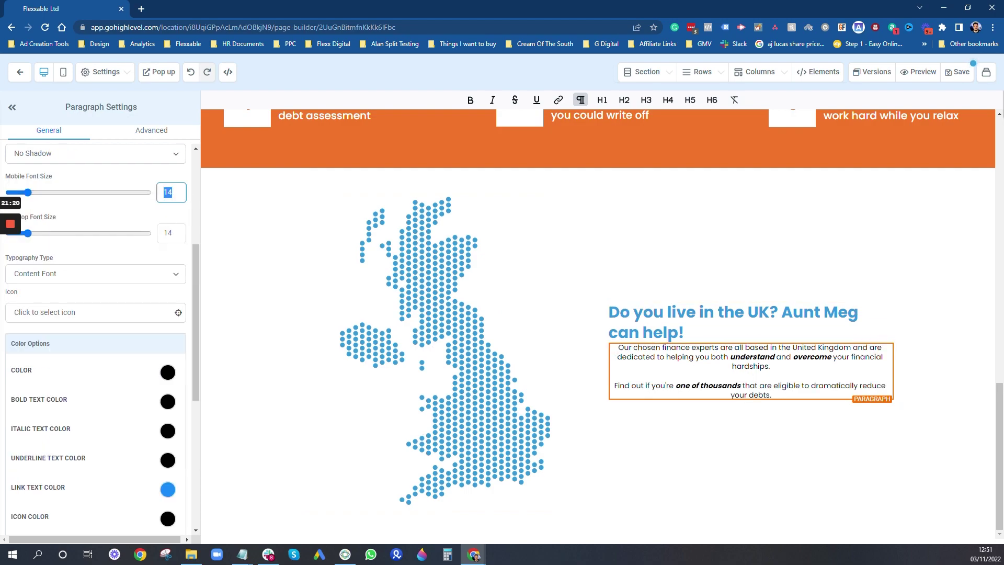
{"action": "double_click", "coordinate": [168, 233]}
{"action": "type", "text": "18"}
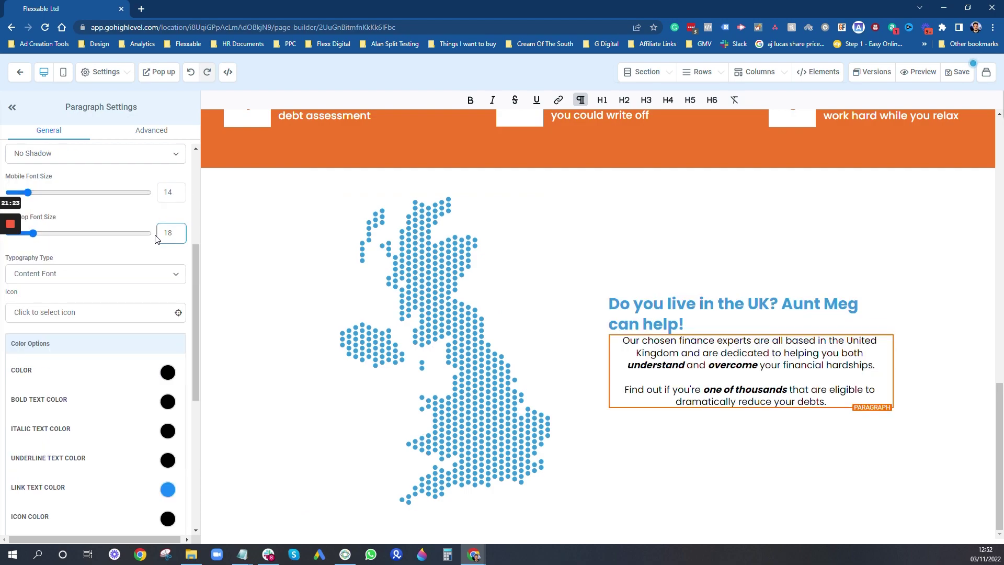
{"action": "scroll", "coordinate": [67, 245], "scroll_direction": "up", "scroll_amount": 2}
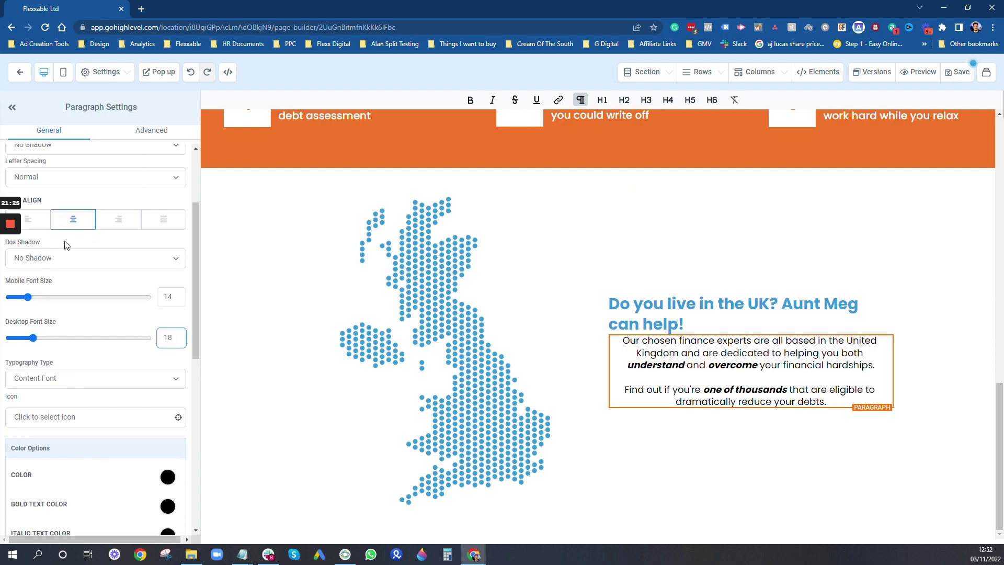
{"action": "left_click", "coordinate": [44, 223]}
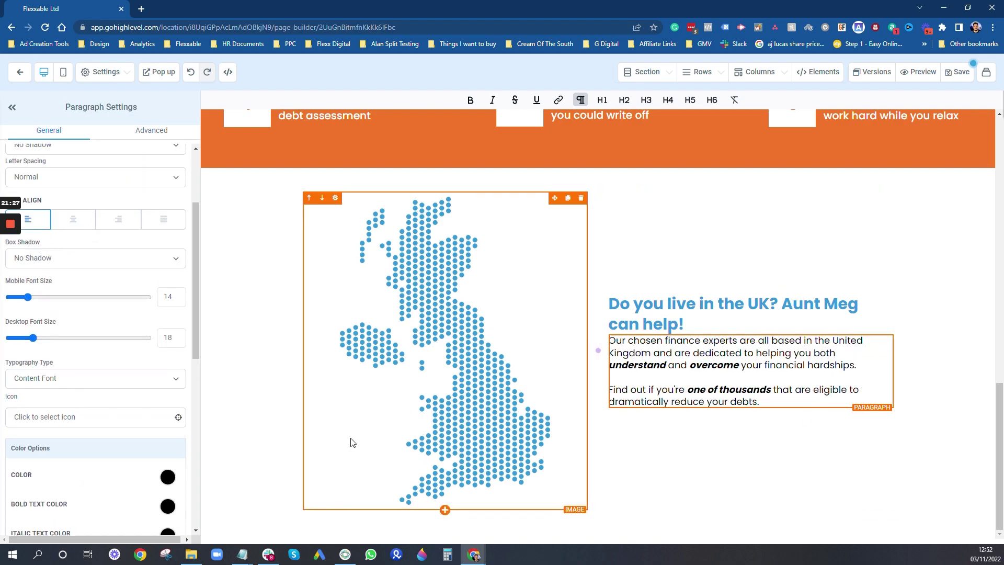
Set the paragraph's right padding to 50 and raise its desktop font size to 20
{"action": "scroll", "coordinate": [105, 361], "scroll_direction": "down", "scroll_amount": 8}
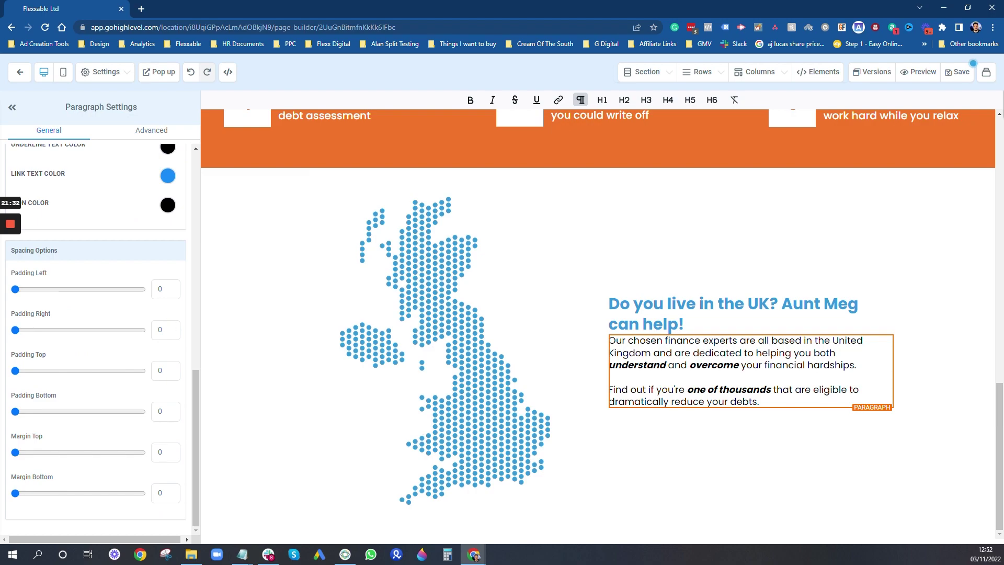
{"action": "double_click", "coordinate": [160, 329]}
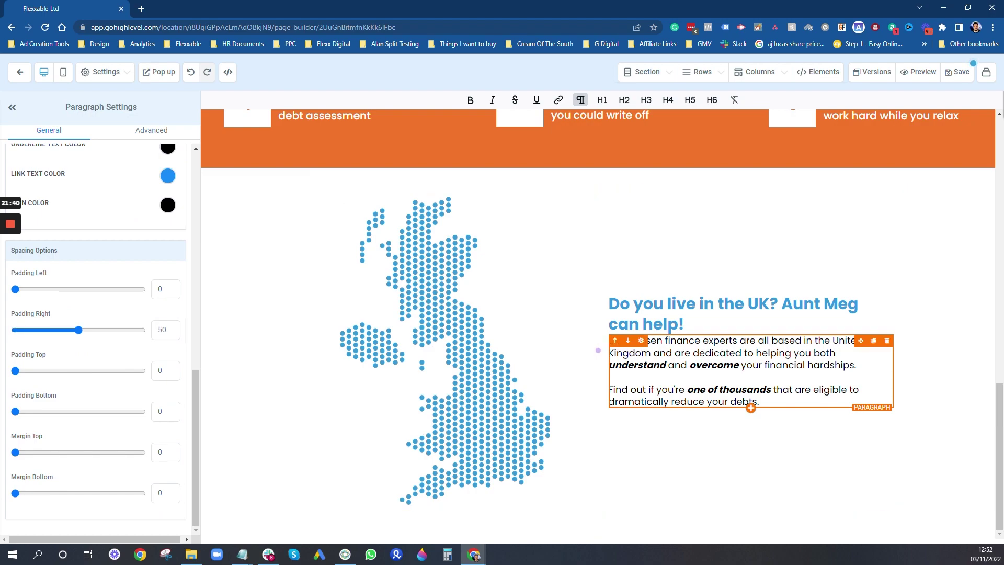
{"action": "scroll", "coordinate": [156, 278], "scroll_direction": "up", "scroll_amount": 3}
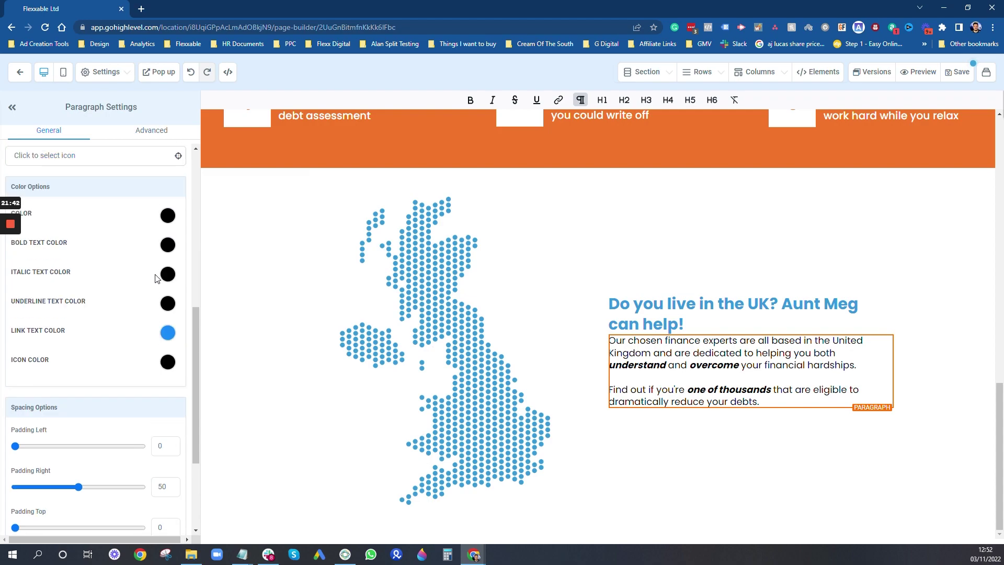
{"action": "scroll", "coordinate": [105, 272], "scroll_direction": "up", "scroll_amount": 4}
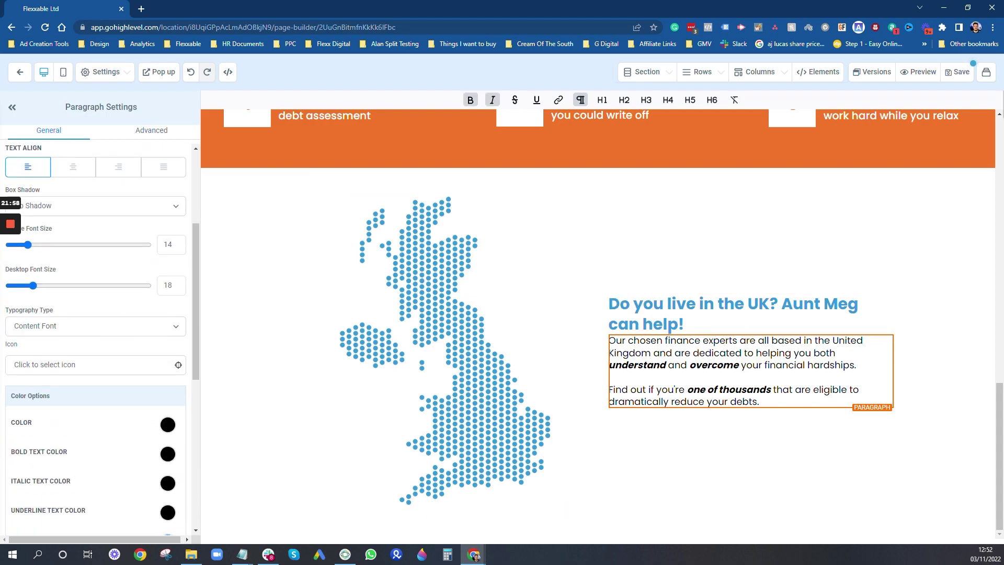
{"action": "double_click", "coordinate": [162, 286]}
{"action": "type", "text": "20"}
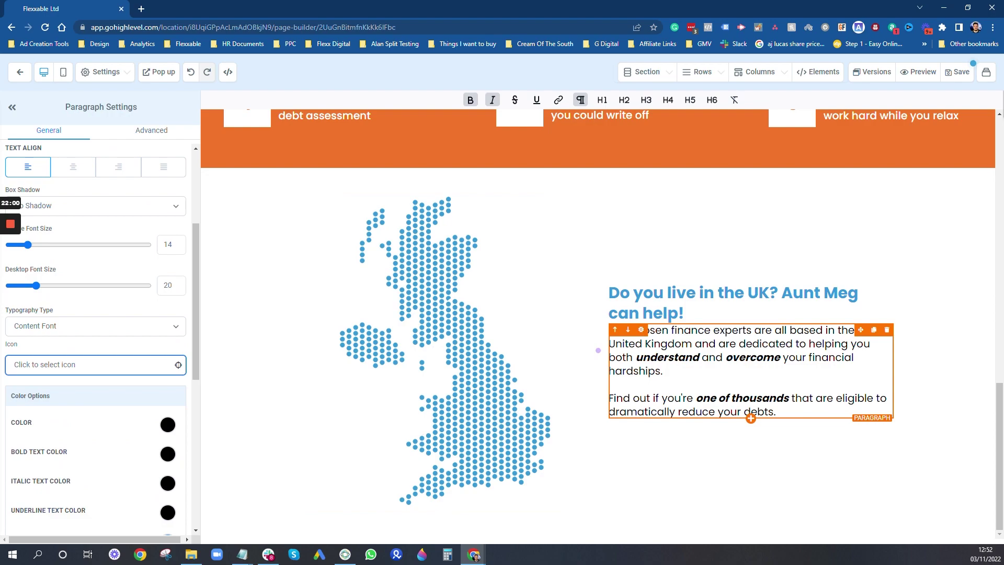
Change the paragraph's italic text color to the saved orange
{"action": "left_click", "coordinate": [799, 344]}
{"action": "scroll", "coordinate": [145, 349], "scroll_direction": "down", "scroll_amount": 3}
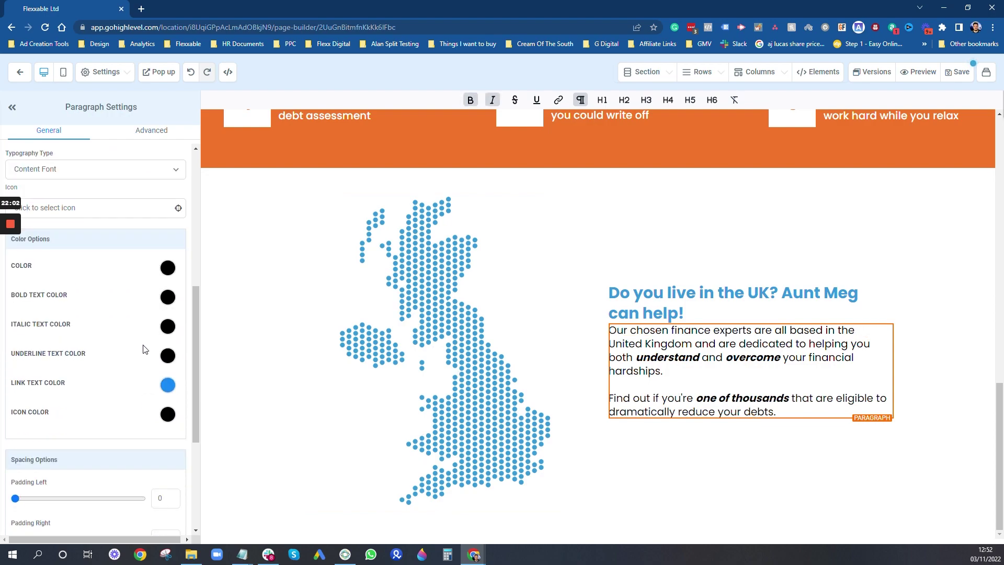
{"action": "left_click", "coordinate": [163, 325]}
{"action": "left_click", "coordinate": [37, 390]}
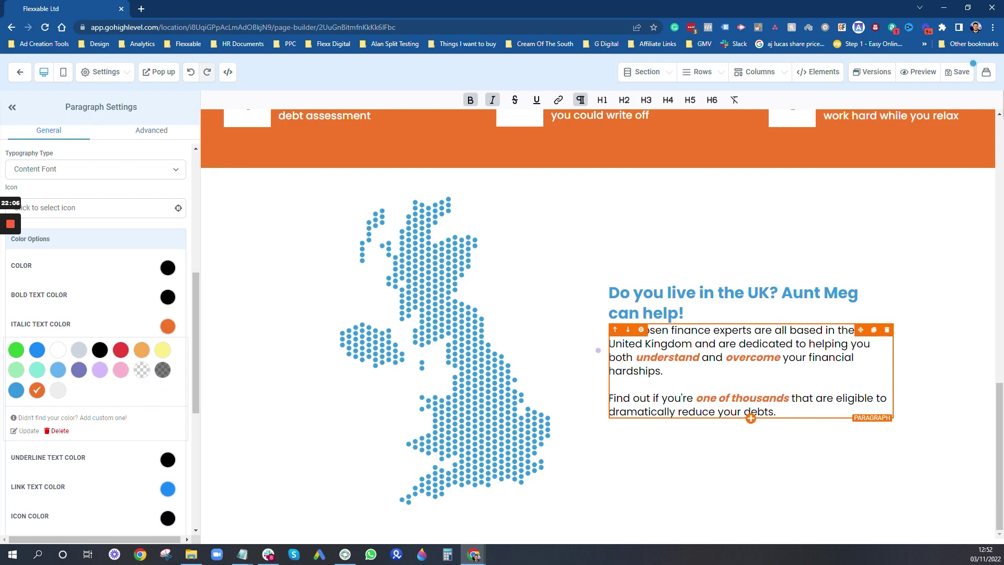
Set the bottom padding of the "Do you live in the UK?" headline to 20
{"action": "left_click", "coordinate": [732, 302]}
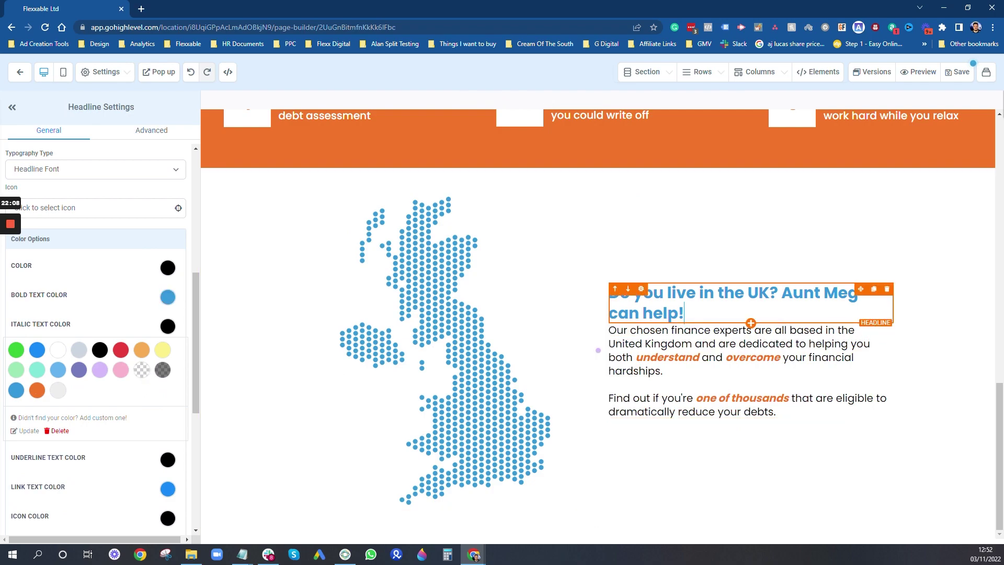
{"action": "scroll", "coordinate": [131, 396], "scroll_direction": "down", "scroll_amount": 5}
{"action": "scroll", "coordinate": [131, 396], "scroll_direction": "down", "scroll_amount": 1}
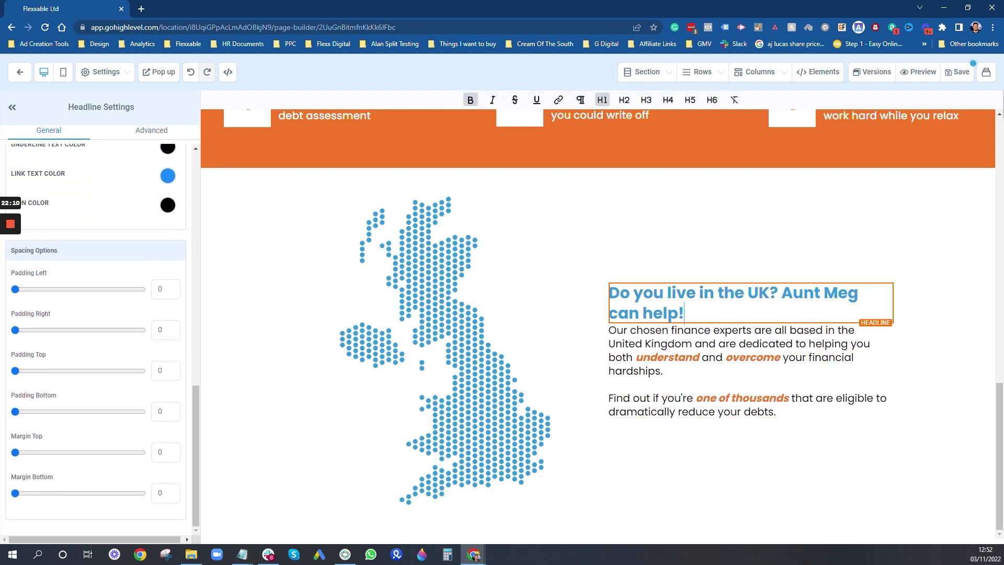
{"action": "left_click_drag", "start_coordinate": [163, 411], "coordinate": [146, 417]}
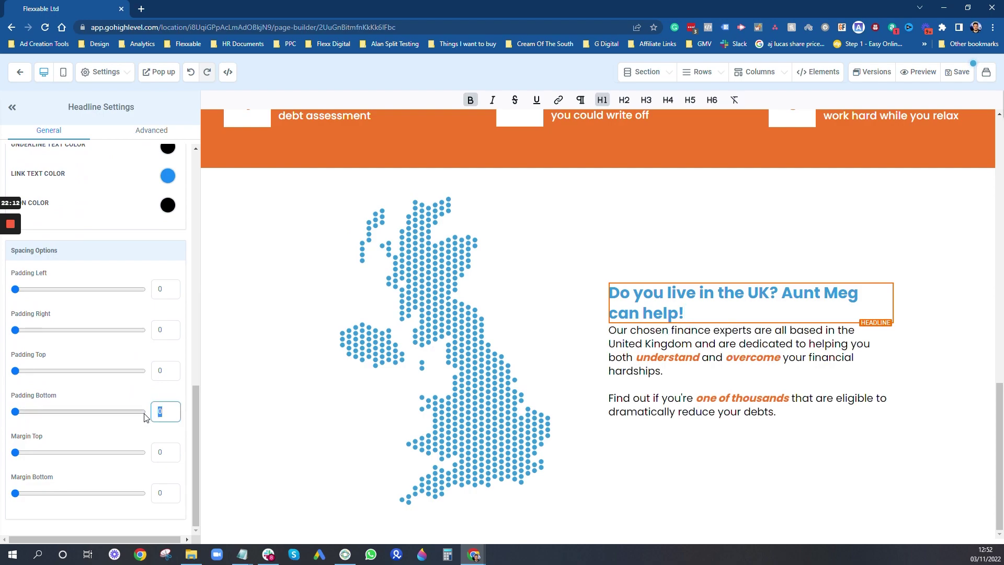
{"action": "type", "text": "20"}
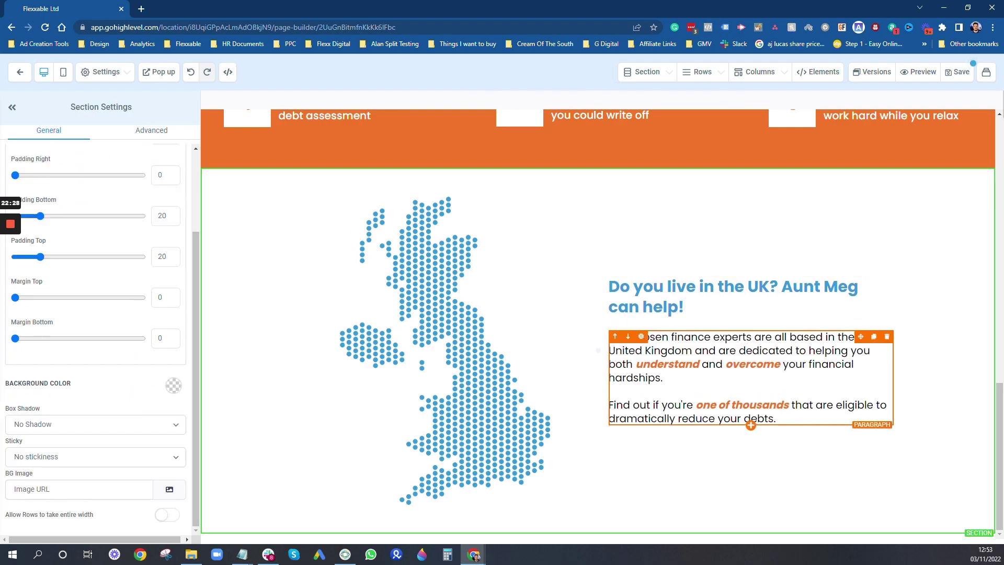
Add a button element directly below the paragraph beside the UK map and left-align it
{"action": "left_click", "coordinate": [754, 426]}
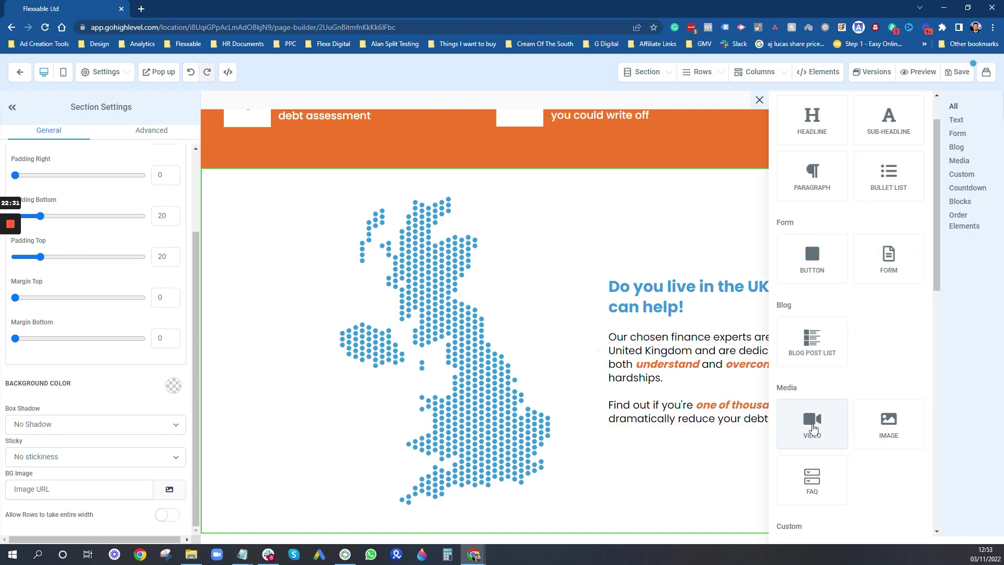
{"action": "left_click", "coordinate": [812, 257]}
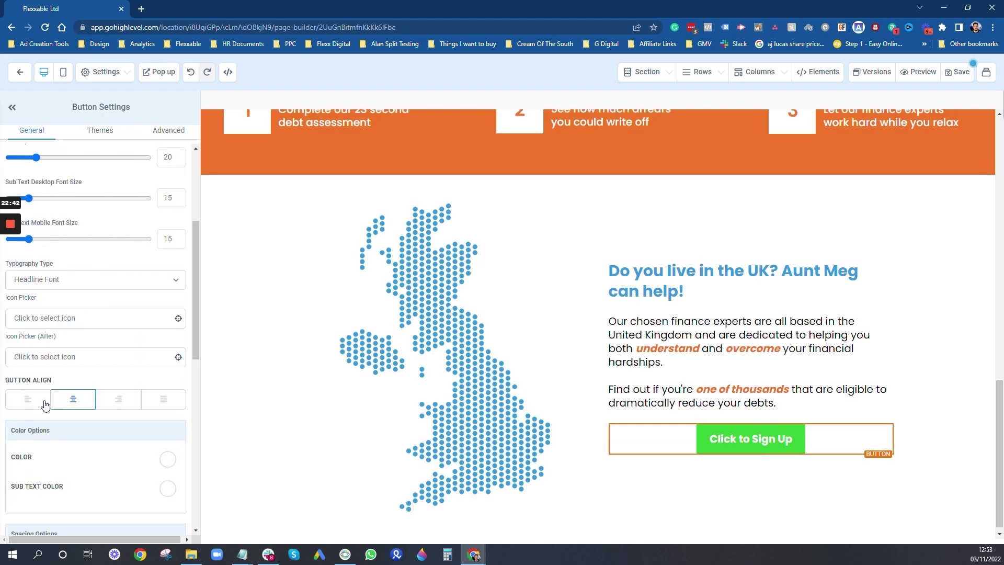
{"action": "left_click", "coordinate": [45, 404]}
Apply the dark slate theme with rounded corners to the "Click to Sign Up" button
{"action": "left_click", "coordinate": [105, 131]}
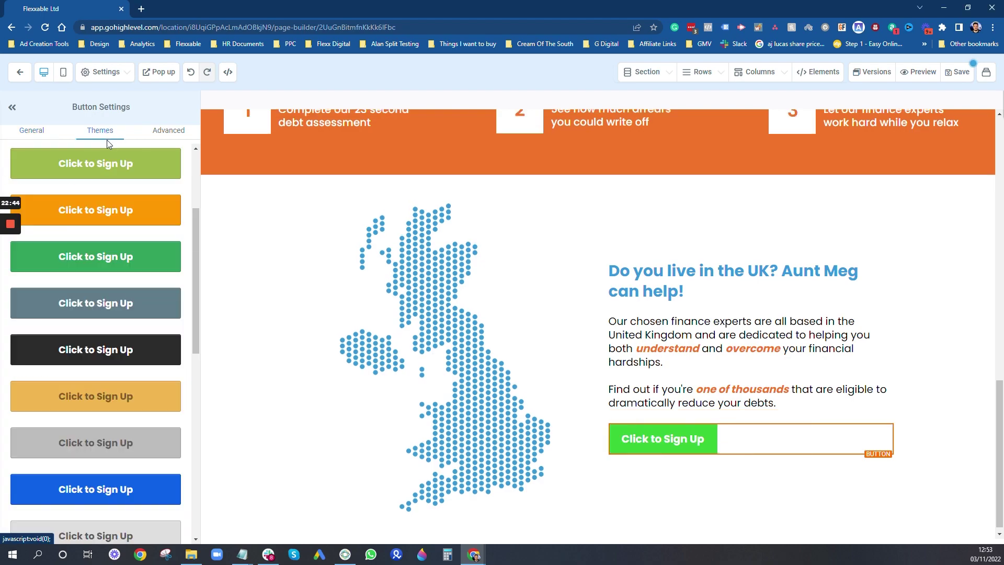
{"action": "scroll", "coordinate": [125, 300], "scroll_direction": "down", "scroll_amount": 3}
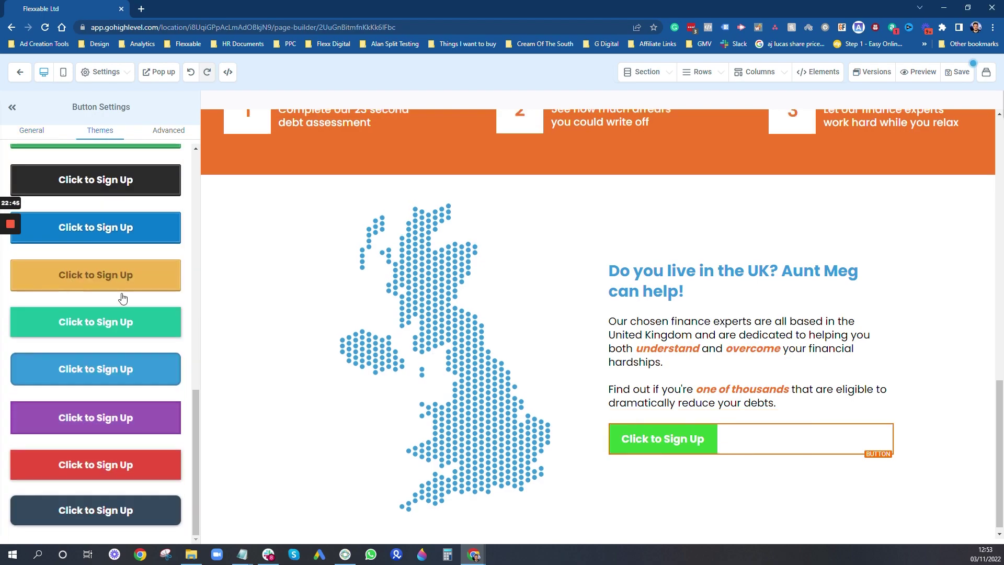
{"action": "left_click", "coordinate": [110, 518]}
{"action": "scroll", "coordinate": [79, 226], "scroll_direction": "up", "scroll_amount": 10}
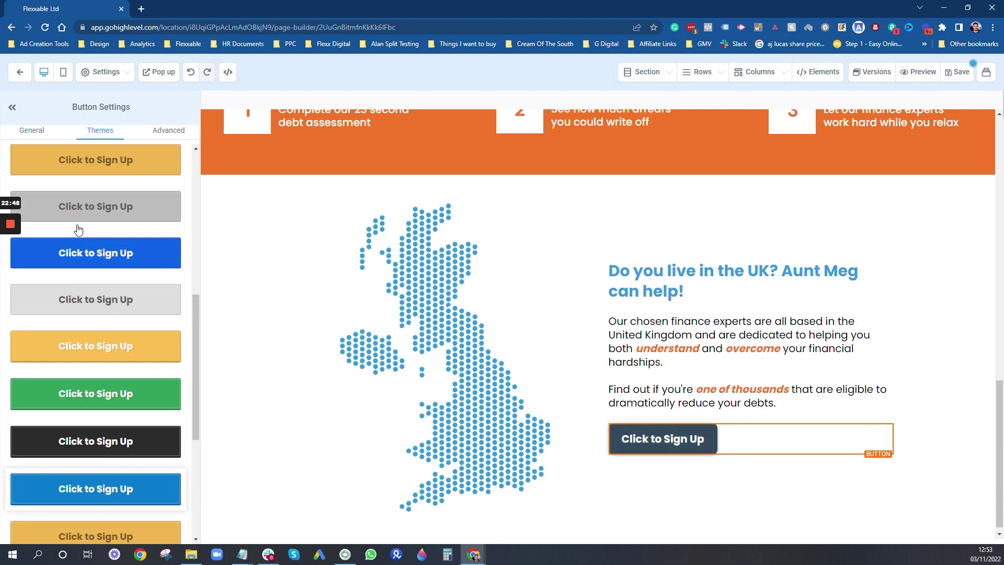
Give the sign-up button the Rocking (loop) effect and a Hard Shadow
{"action": "left_click", "coordinate": [168, 131]}
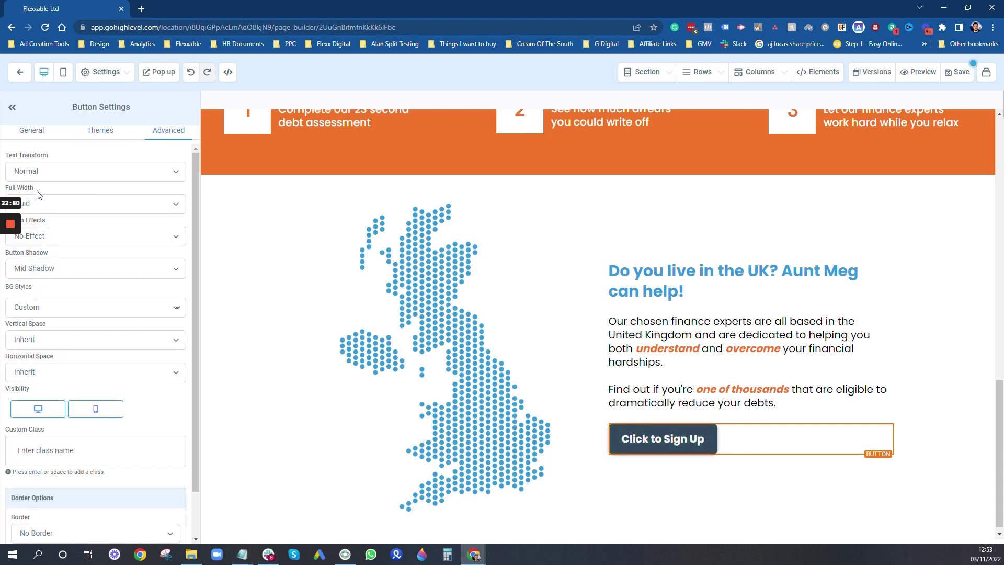
{"action": "left_click", "coordinate": [121, 236]}
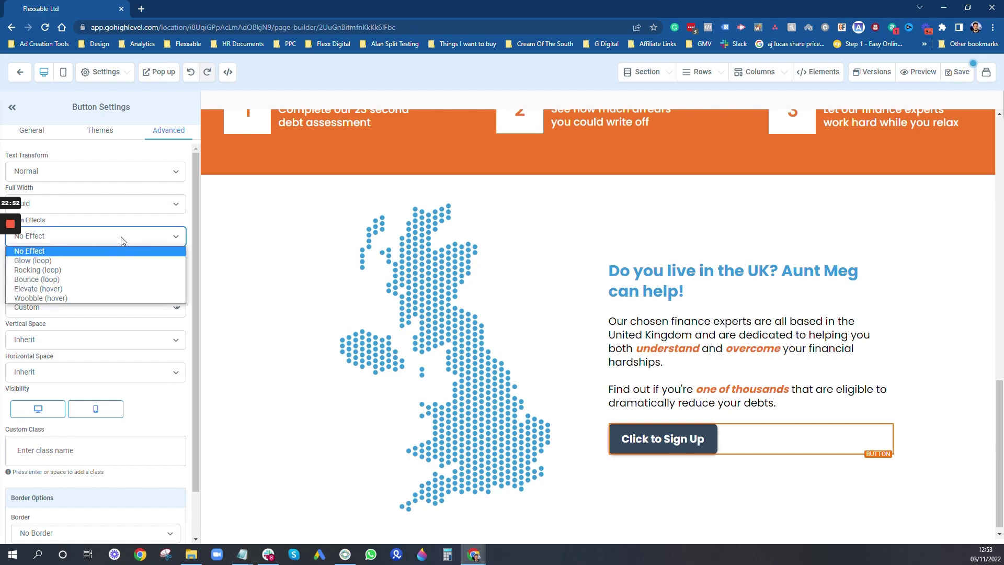
{"action": "left_click", "coordinate": [128, 268]}
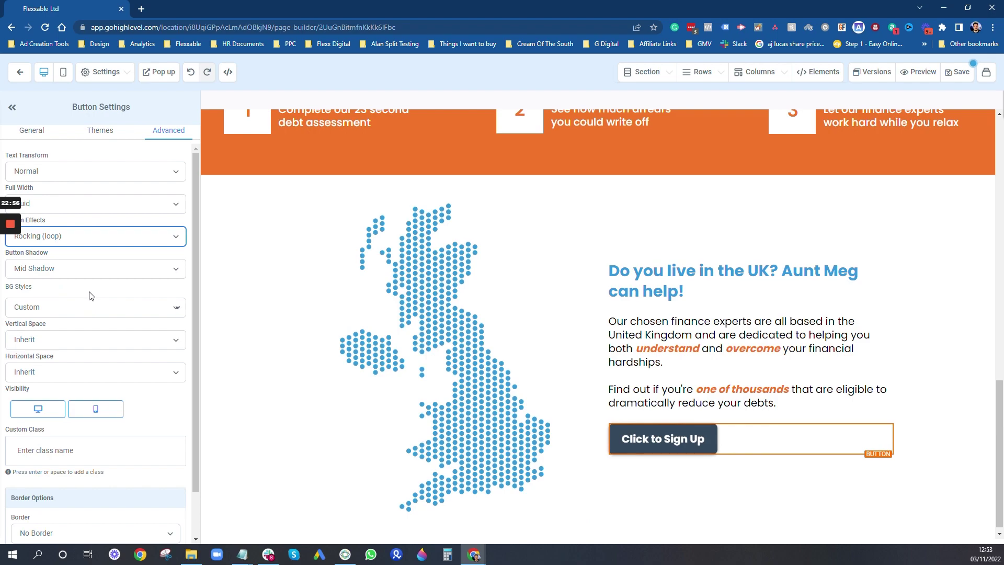
{"action": "left_click", "coordinate": [97, 207]}
{"action": "left_click", "coordinate": [97, 207]}
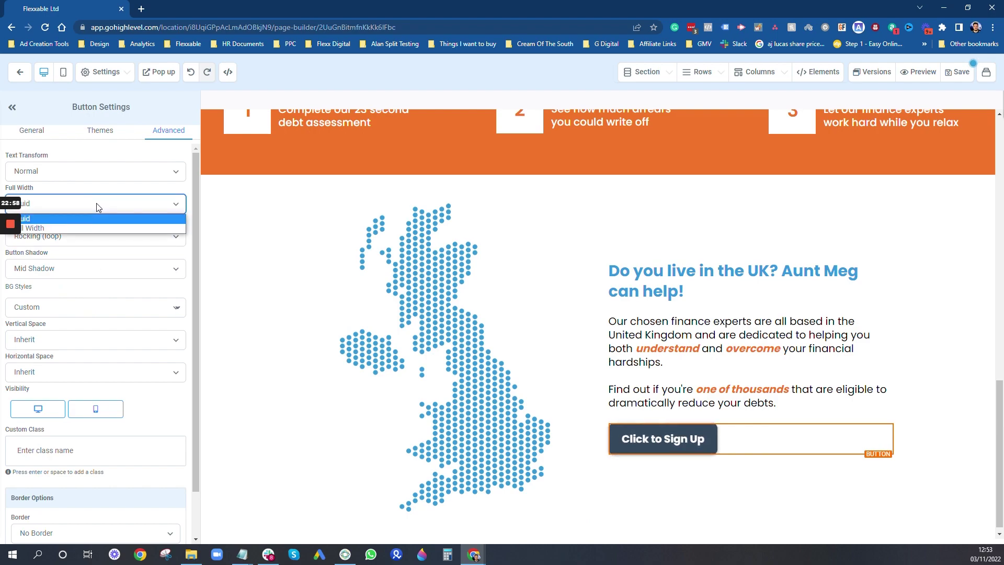
{"action": "left_click", "coordinate": [92, 261]}
{"action": "left_click", "coordinate": [90, 266]}
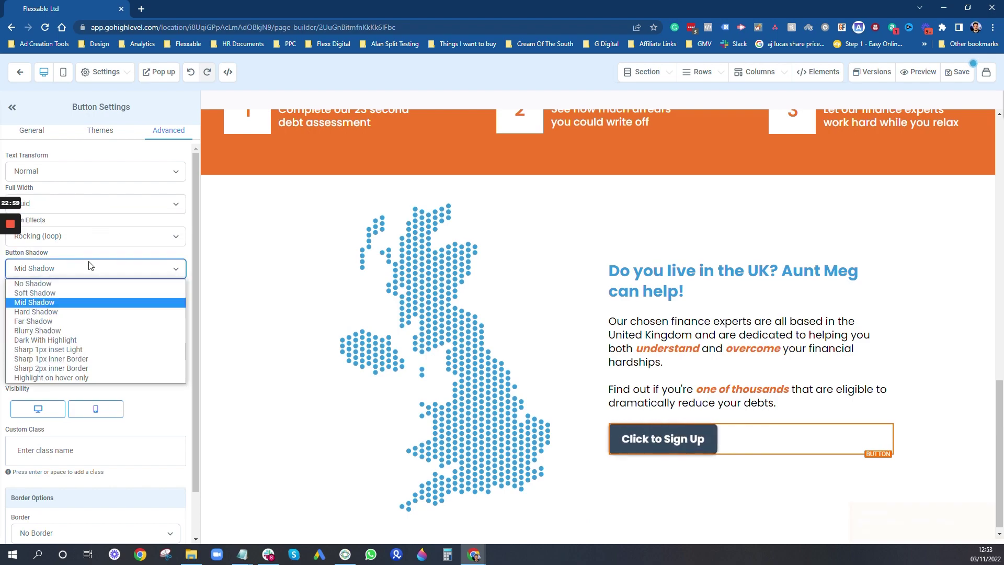
{"action": "left_click", "coordinate": [65, 311]}
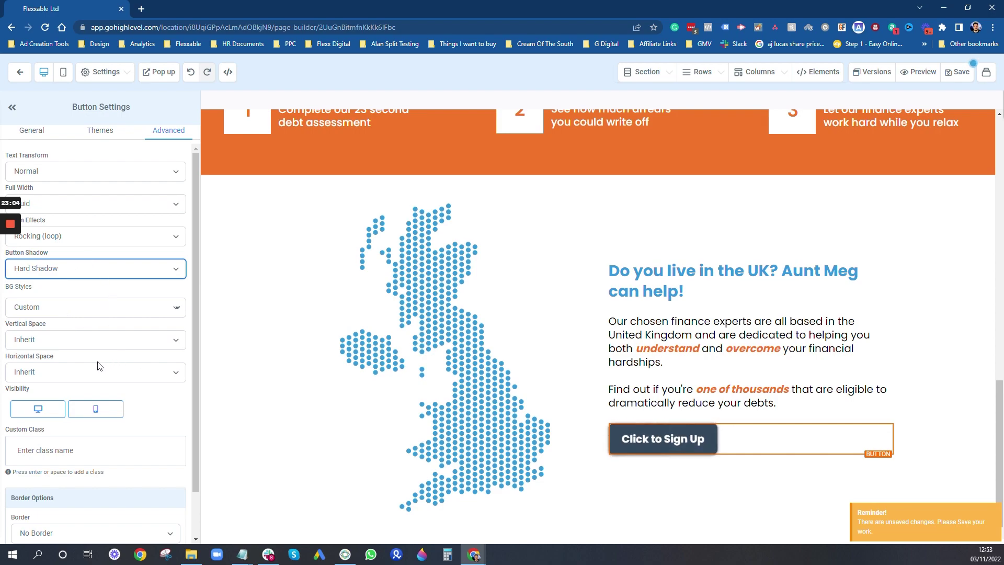
{"action": "scroll", "coordinate": [104, 408], "scroll_direction": "down", "scroll_amount": 1}
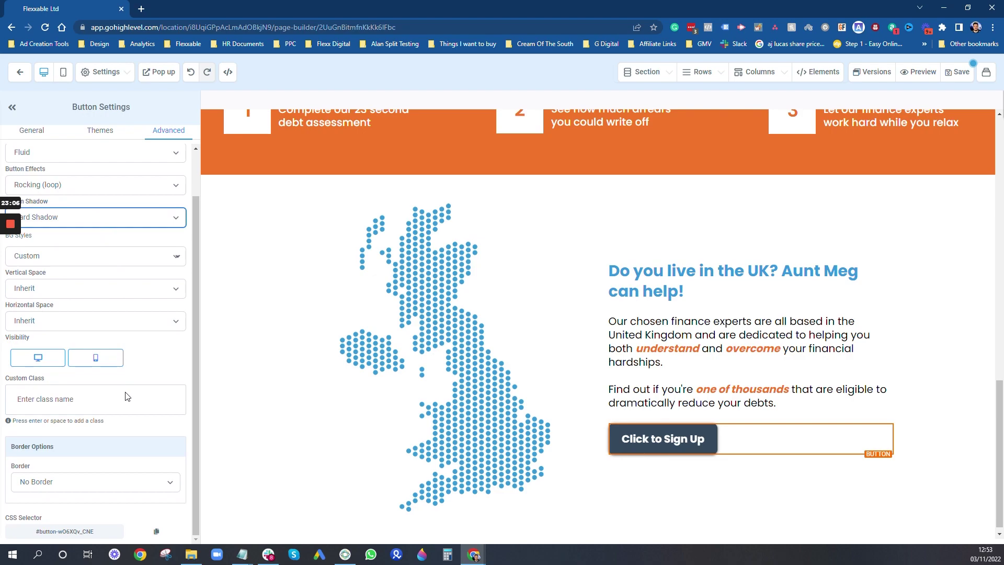
{"action": "scroll", "coordinate": [130, 418], "scroll_direction": "up", "scroll_amount": 1}
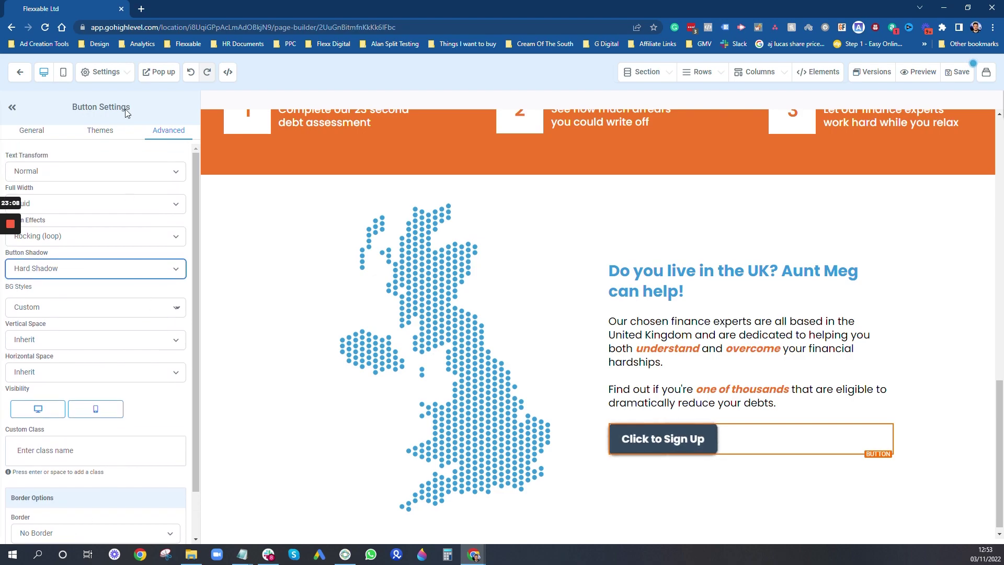
Change the sign-up button's background color to the saved orange
{"action": "left_click", "coordinate": [34, 131]}
{"action": "left_click", "coordinate": [174, 198]}
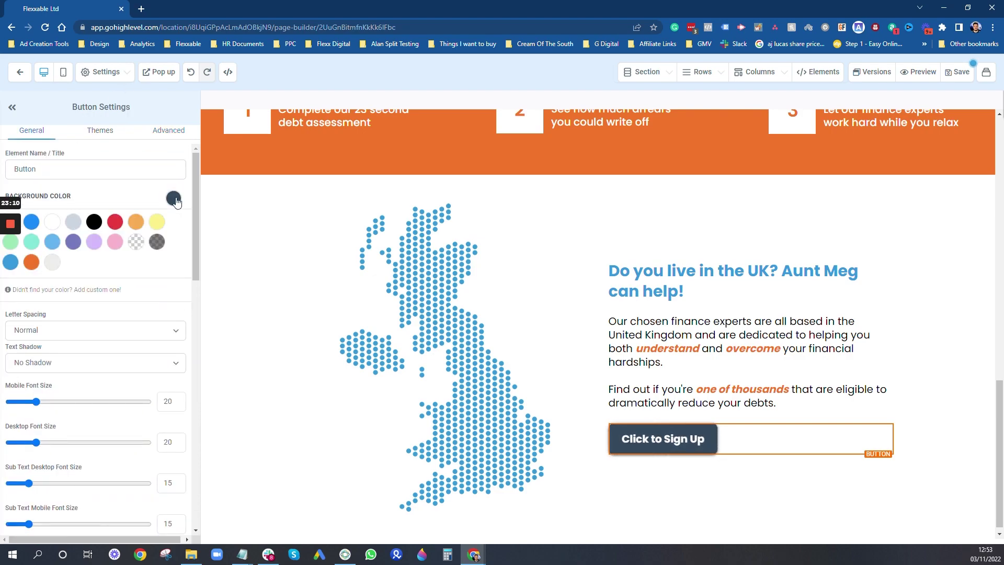
{"action": "left_click", "coordinate": [31, 262]}
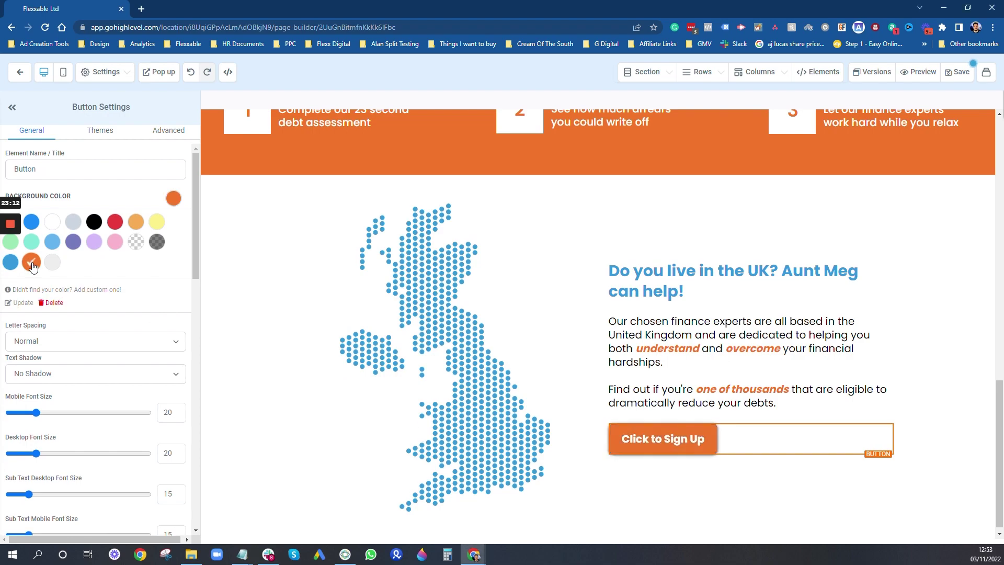
{"action": "scroll", "coordinate": [125, 306], "scroll_direction": "down", "scroll_amount": 1}
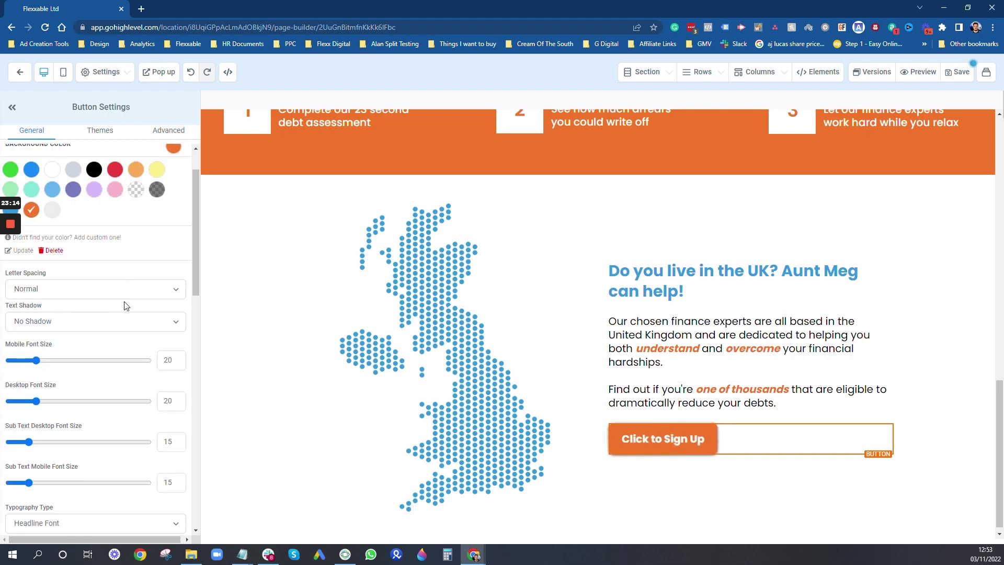
Set the text shadow of the sign-up button beside the UK map to Light Fade
{"action": "left_click", "coordinate": [122, 321]}
{"action": "left_click", "coordinate": [68, 348]}
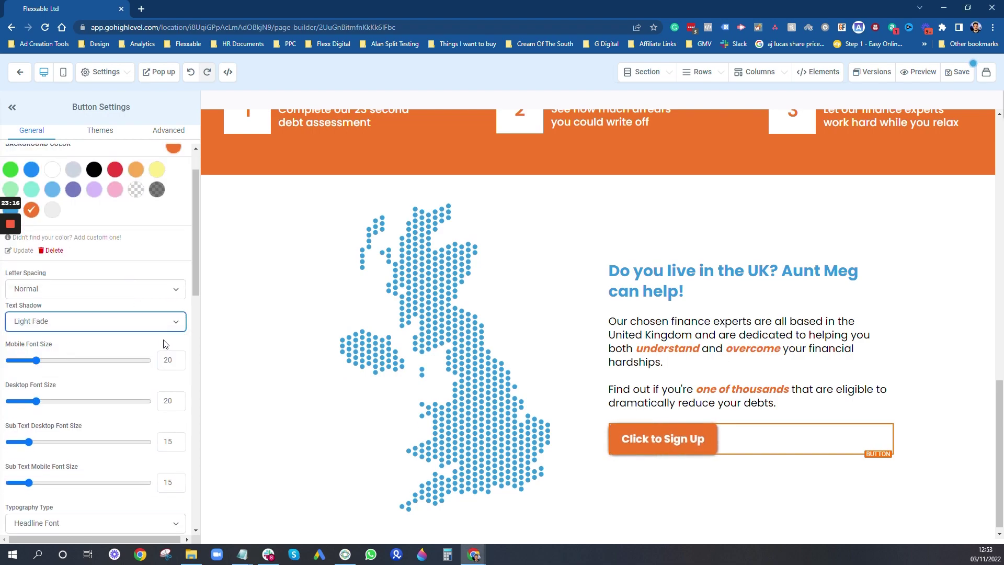
{"action": "scroll", "coordinate": [162, 342], "scroll_direction": "down", "scroll_amount": 3}
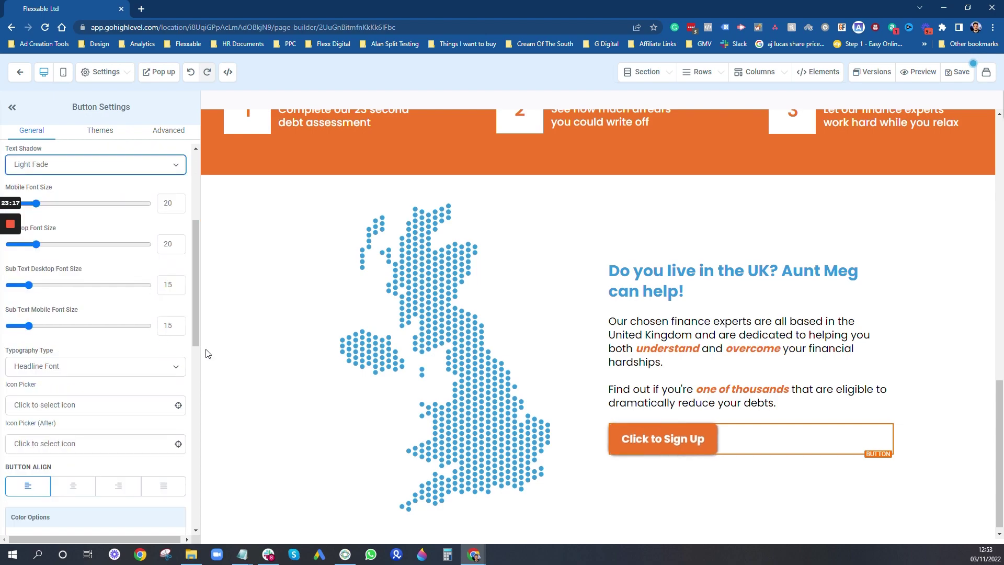
Add a full-width section directly below the UK map section
{"action": "left_click", "coordinate": [964, 458]}
{"action": "scroll", "coordinate": [603, 354], "scroll_direction": "down", "scroll_amount": 1}
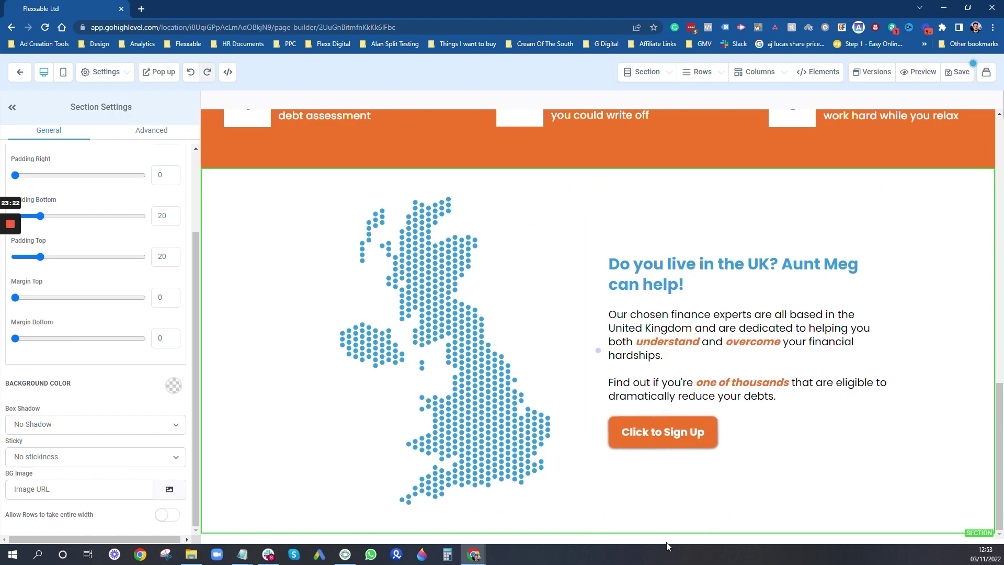
{"action": "left_click", "coordinate": [599, 534]}
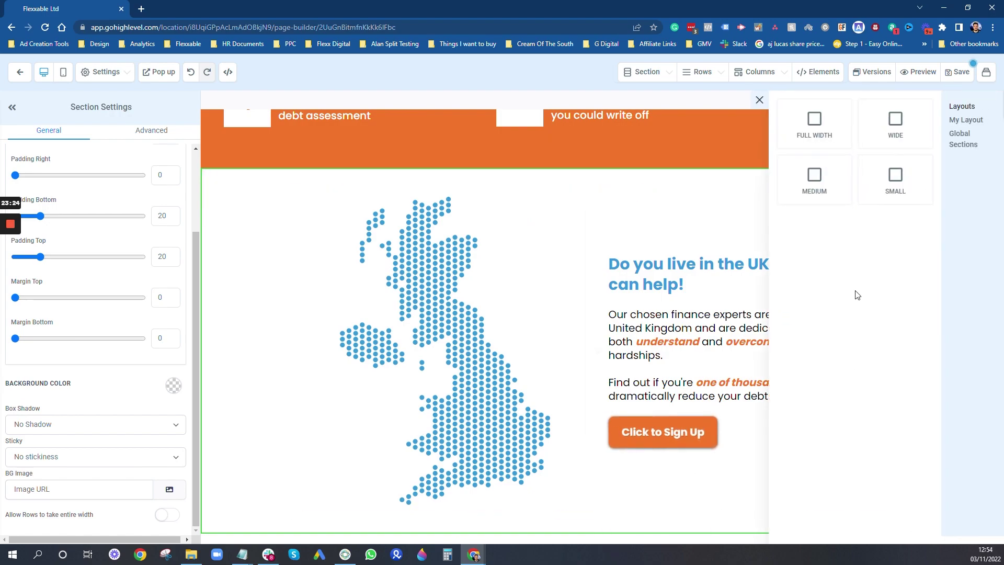
{"action": "left_click", "coordinate": [821, 131]}
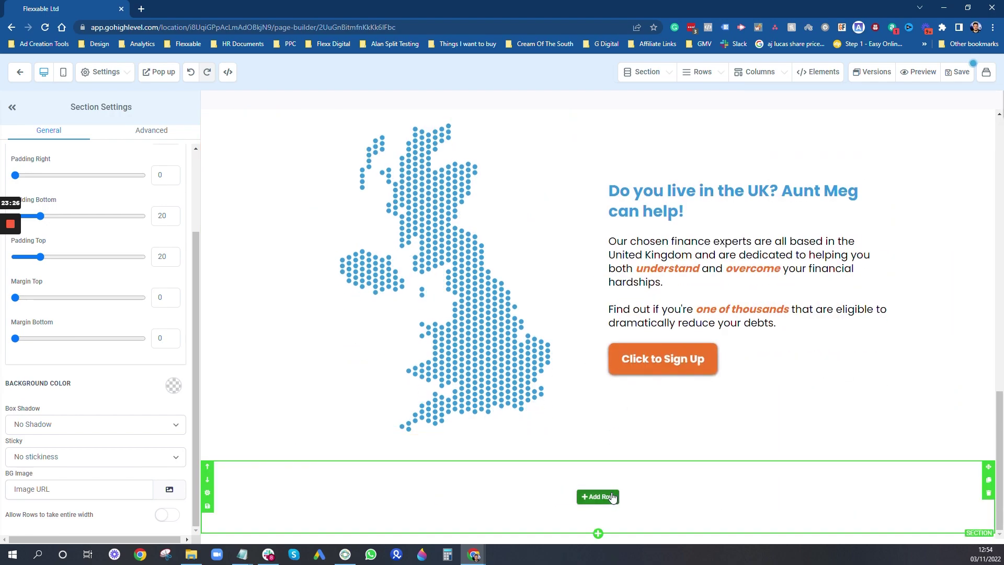
Change the new empty section's background color to the saved orange
{"action": "left_click", "coordinate": [598, 497]}
{"action": "left_click", "coordinate": [453, 485]}
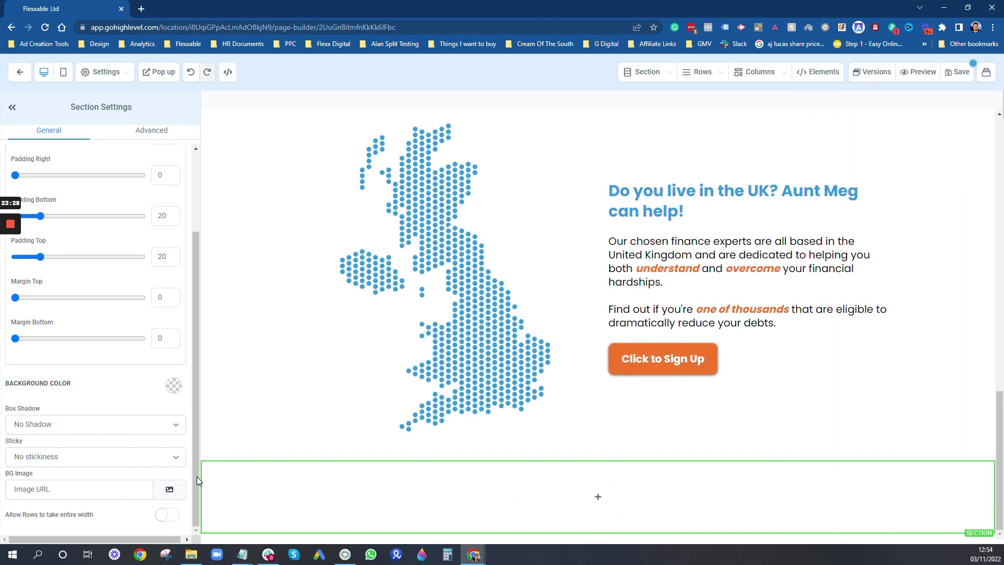
{"action": "left_click", "coordinate": [176, 389]}
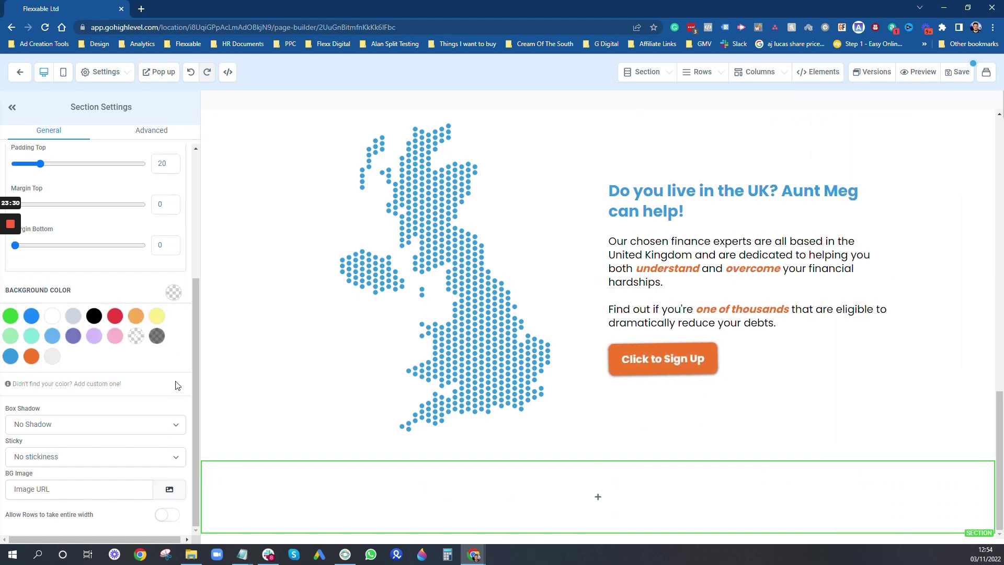
{"action": "left_click", "coordinate": [32, 347]}
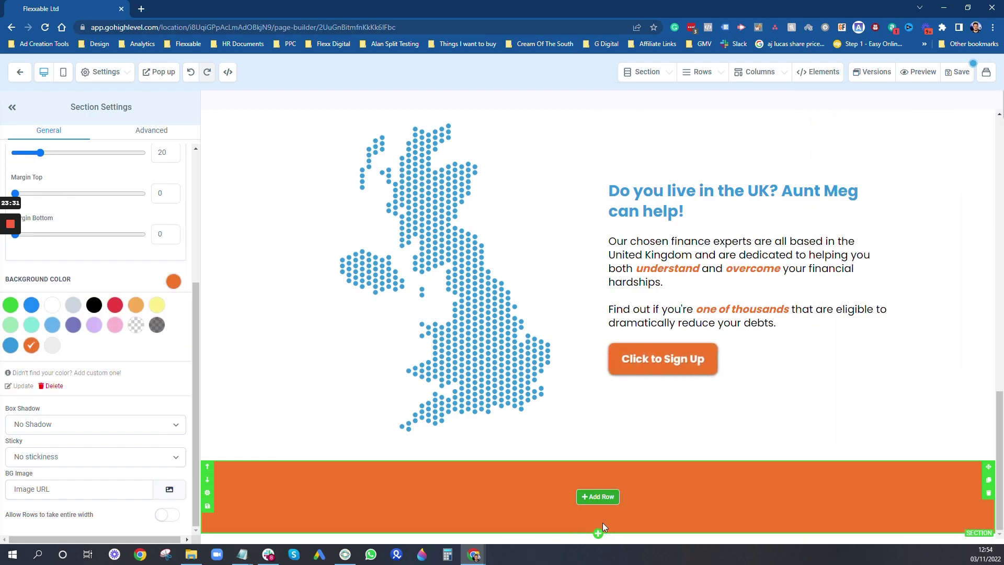
Add a two-column row to the orange section and allow the section's rows to take the entire width
{"action": "left_click", "coordinate": [599, 497]}
{"action": "left_click", "coordinate": [953, 156]}
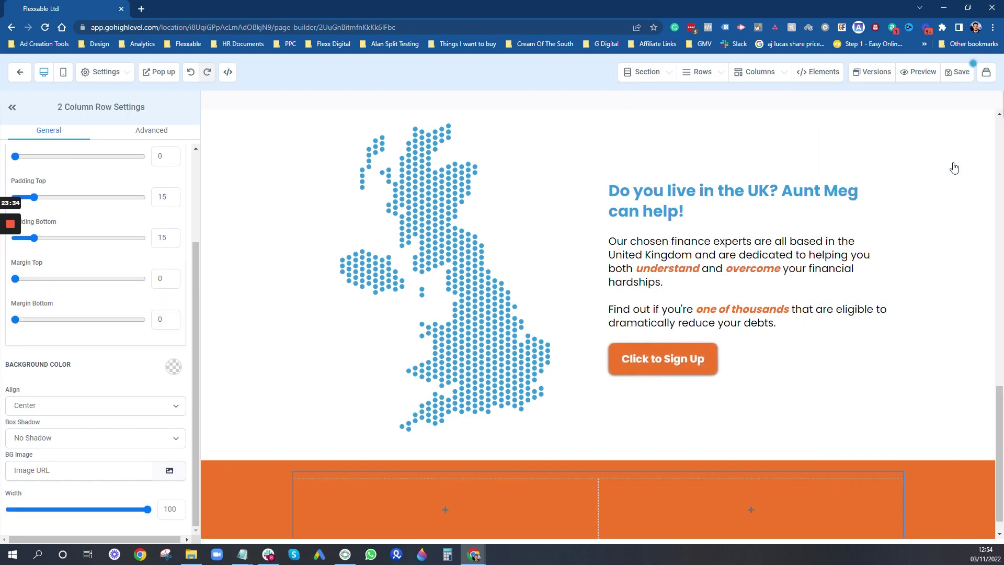
{"action": "scroll", "coordinate": [367, 512], "scroll_direction": "down", "scroll_amount": 1}
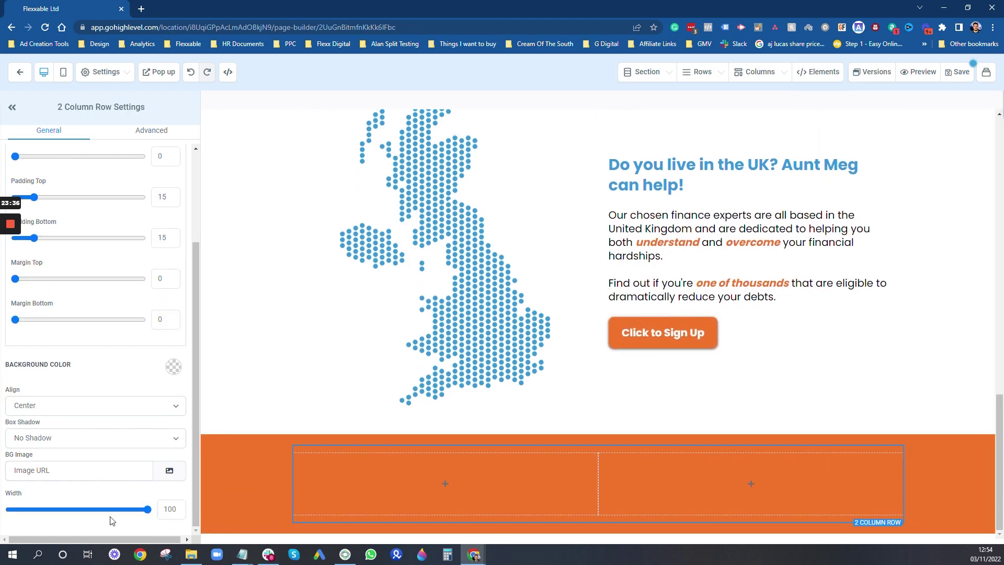
{"action": "left_click", "coordinate": [232, 447]}
{"action": "left_click", "coordinate": [168, 514]}
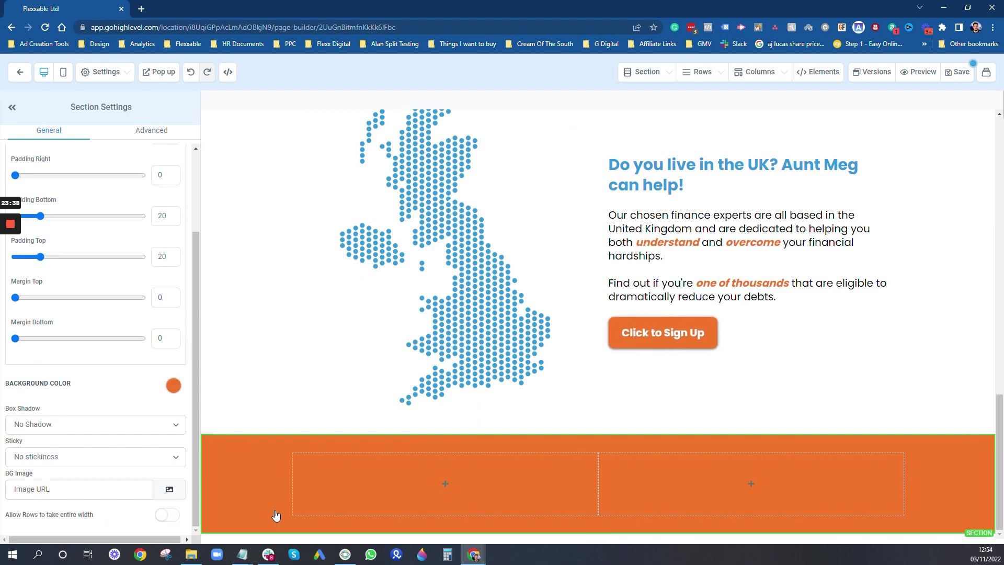
Add a paragraph to the row's first column, replacing the placeholder with the text beginning "Becoming a parent nearly always increases your financial burdens", without leading blank lines
{"action": "left_click", "coordinate": [396, 483]}
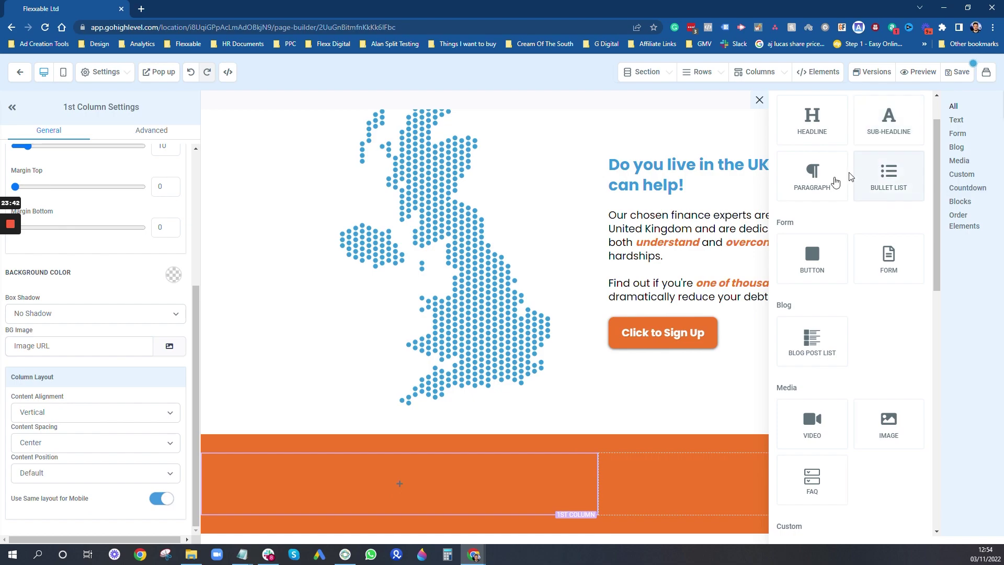
{"action": "left_click", "coordinate": [812, 175]}
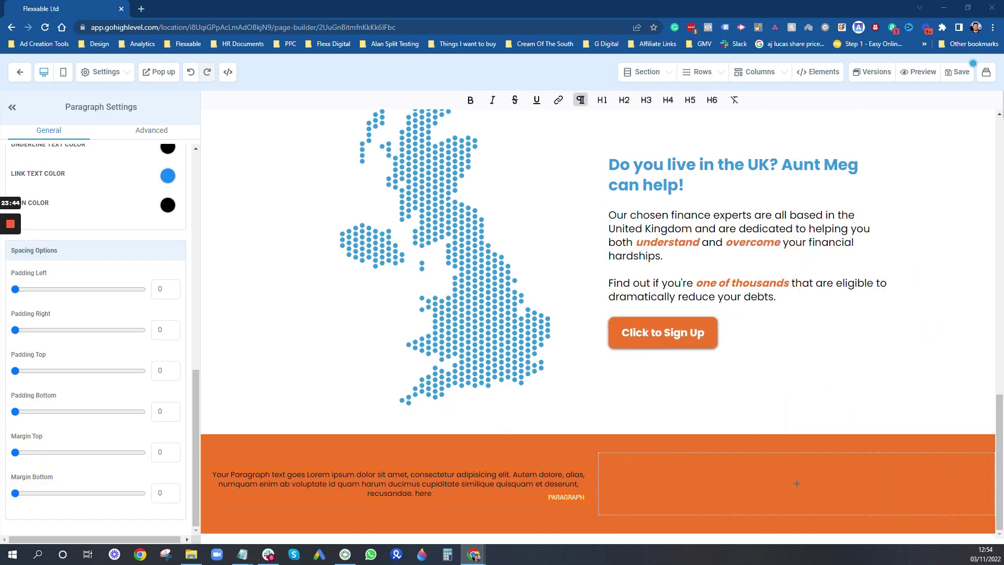
{"action": "key", "text": "ctrl+a"}
{"action": "type", "text": "Becoming a parent nearly always increases your financial burdens and, sometimes, seemingly neccessary things like a loan or a credit card are used to help with the additional costs.  You are NOT alone in this , and you should never feel ashamed for wanting to give your family the best start in life. But, if things get out of hand, you shouldn't hesitate to ask for help."}
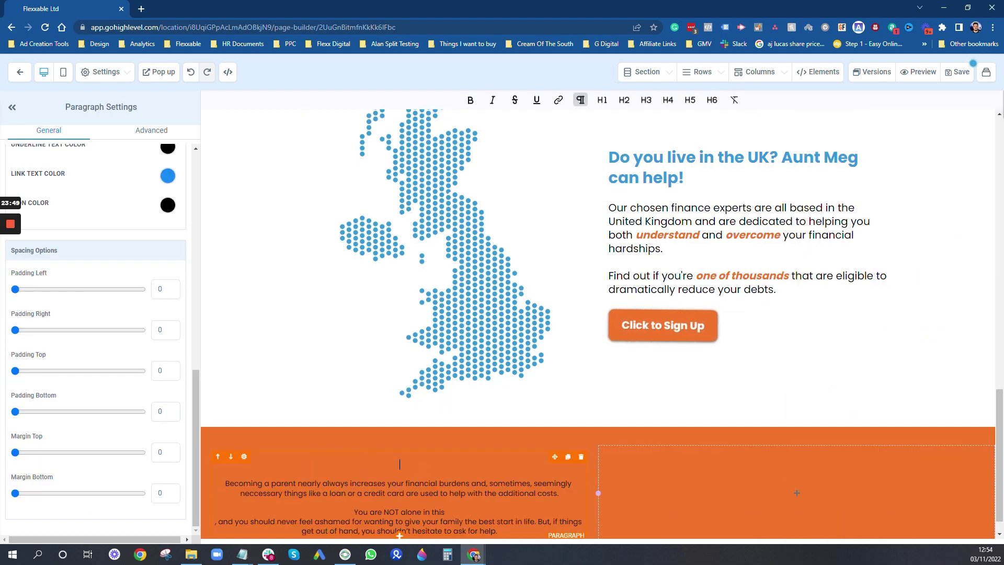
{"action": "key", "text": "Delete"}
{"action": "key", "text": "Delete"}
Left-align the whole new paragraph in the orange section and set its text color to white
{"action": "key", "text": "ctrl+a"}
{"action": "scroll", "coordinate": [87, 352], "scroll_direction": "up", "scroll_amount": 5}
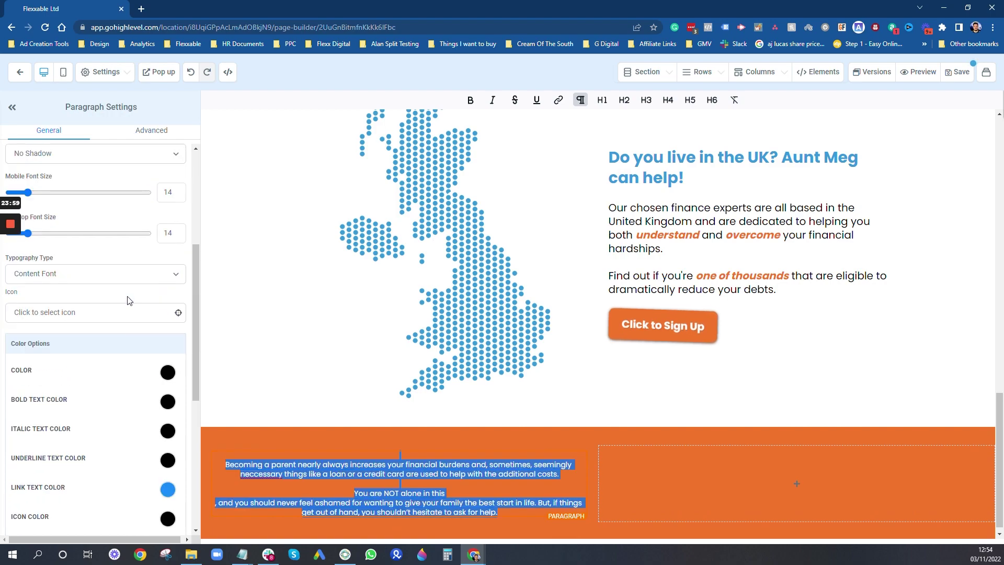
{"action": "left_click", "coordinate": [29, 219]}
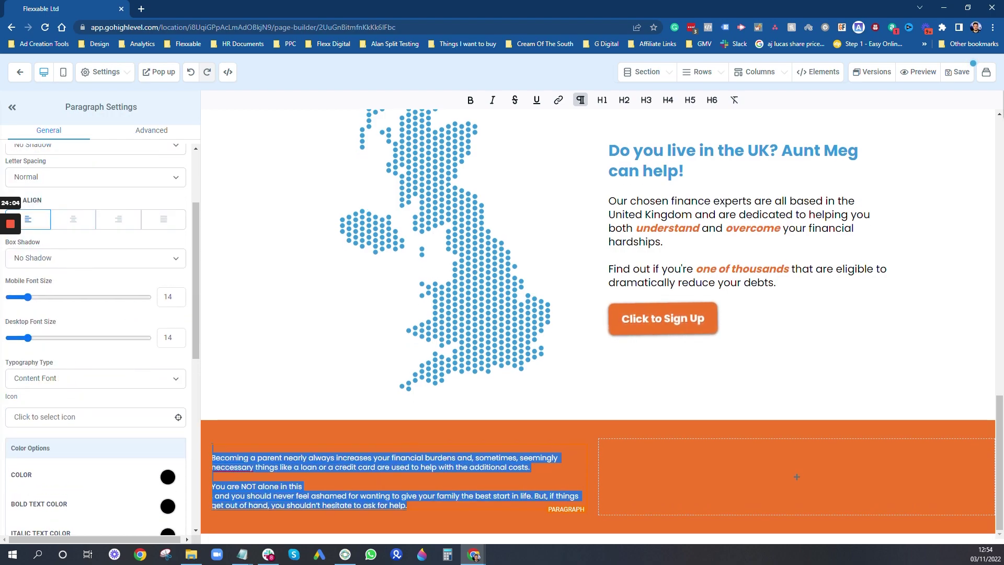
{"action": "scroll", "coordinate": [160, 345], "scroll_direction": "down", "scroll_amount": 3}
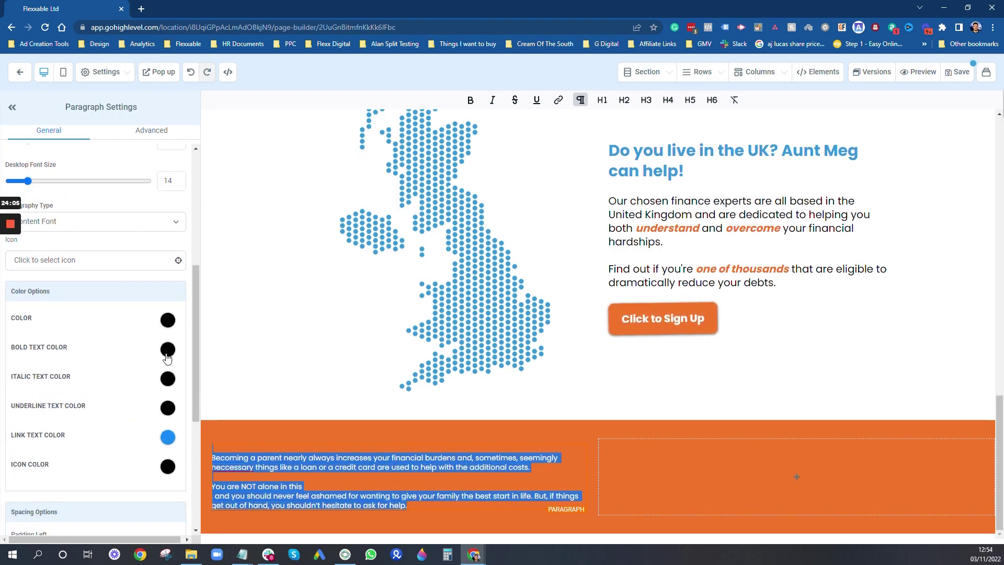
{"action": "left_click", "coordinate": [167, 320]}
{"action": "left_click", "coordinate": [61, 344]}
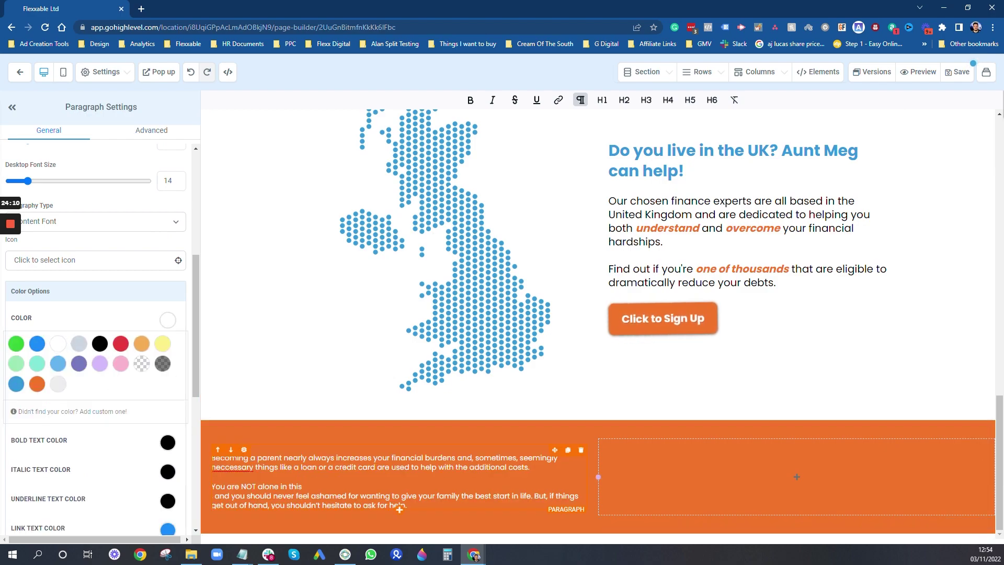
Join the broken line after "You are NOT alone in this" with the rest of its sentence and make that phrase bold
{"action": "key", "text": "BackSpace"}
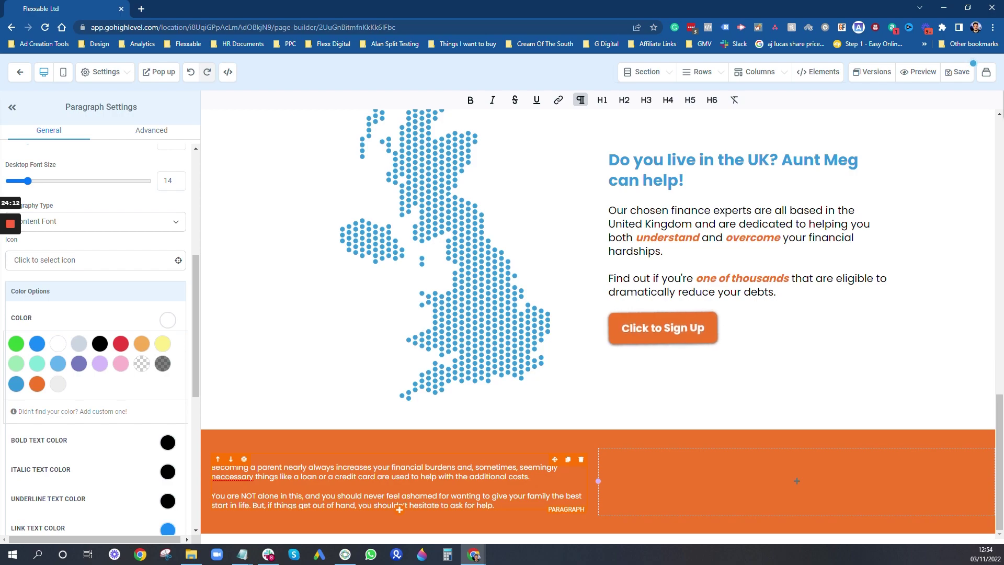
{"action": "left_click_drag", "start_coordinate": [304, 496], "coordinate": [208, 498]}
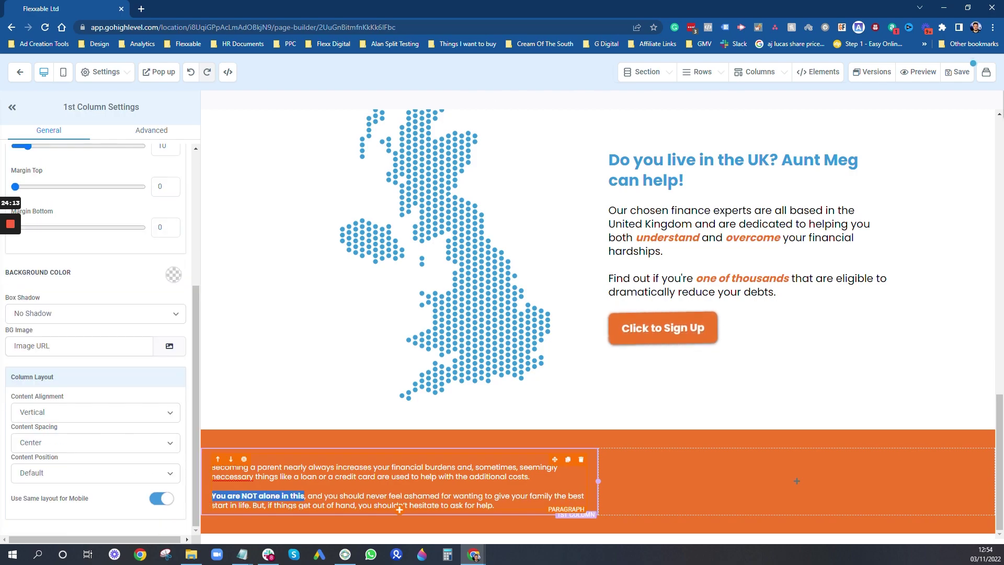
{"action": "left_click", "coordinate": [380, 496]}
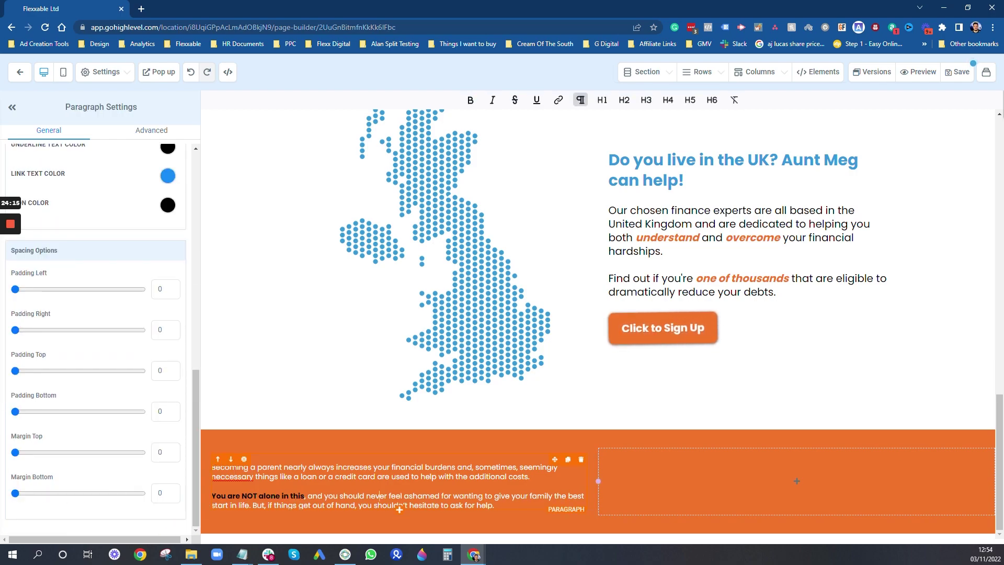
Set the bold text color of the orange section's paragraph to white
{"action": "scroll", "coordinate": [114, 331], "scroll_direction": "up", "scroll_amount": 5}
{"action": "left_click", "coordinate": [167, 245]}
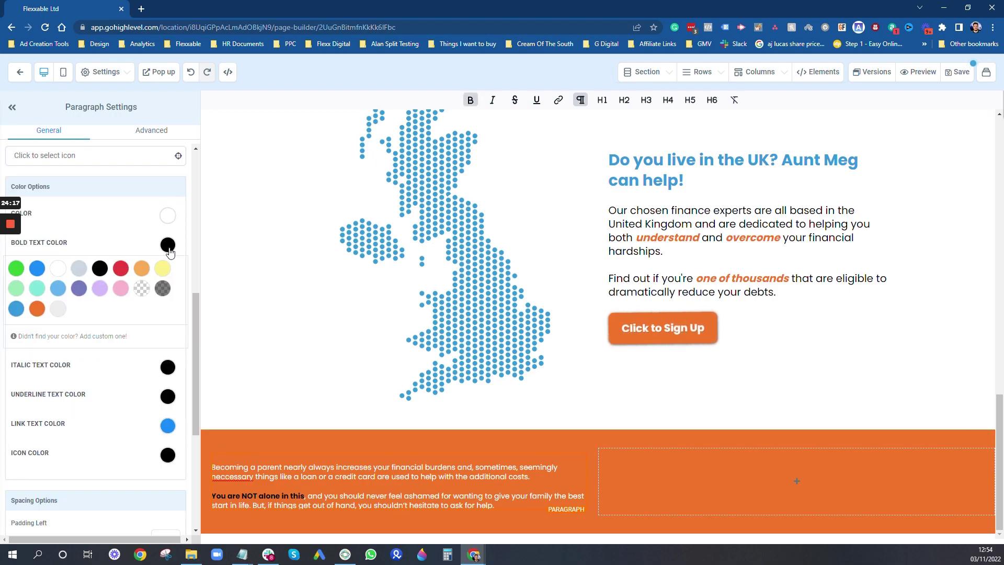
{"action": "left_click", "coordinate": [60, 271]}
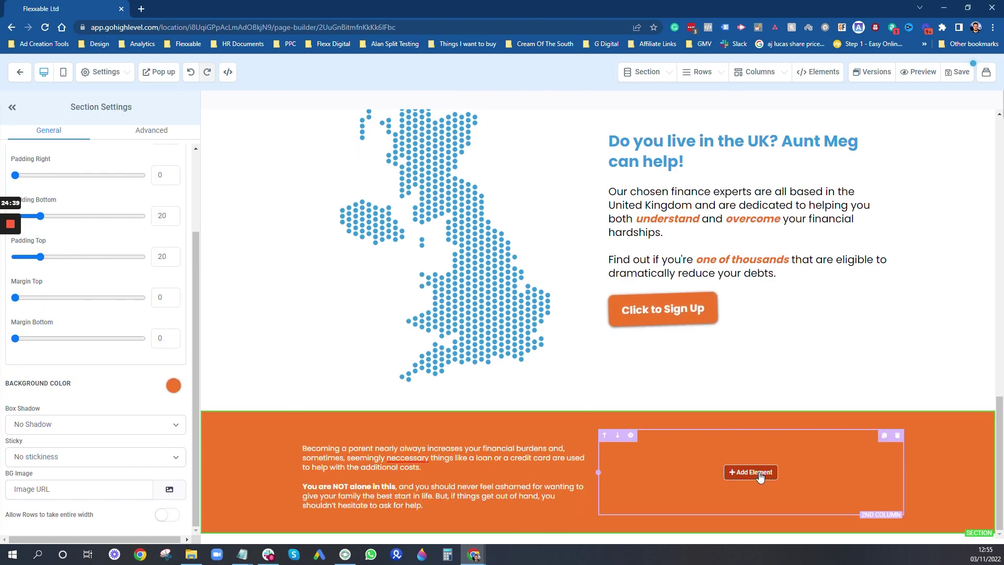
Add a button to the second column of the orange section and apply the dark slate theme with rounded corners
{"action": "left_click", "coordinate": [751, 473]}
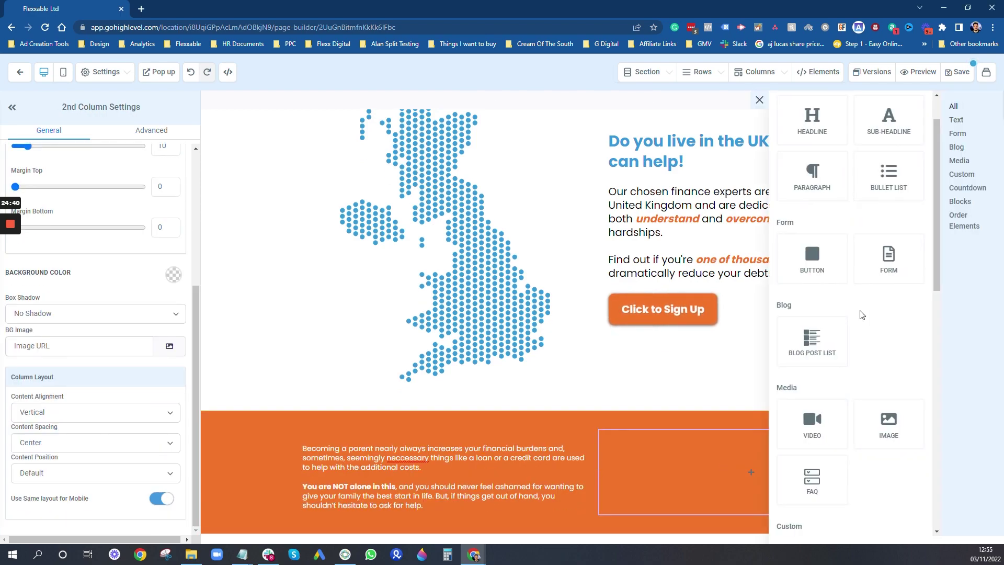
{"action": "left_click", "coordinate": [832, 265]}
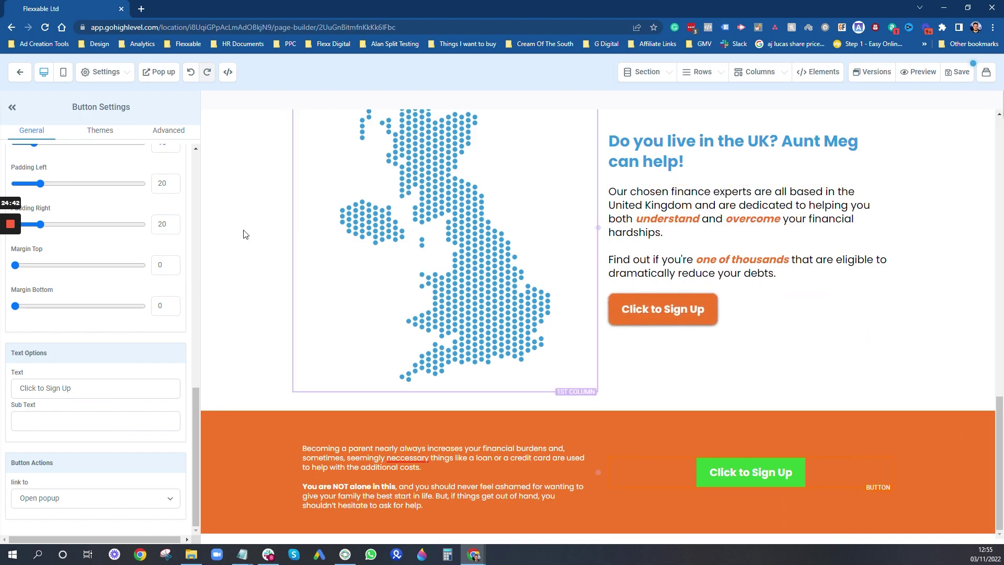
{"action": "left_click", "coordinate": [88, 132]}
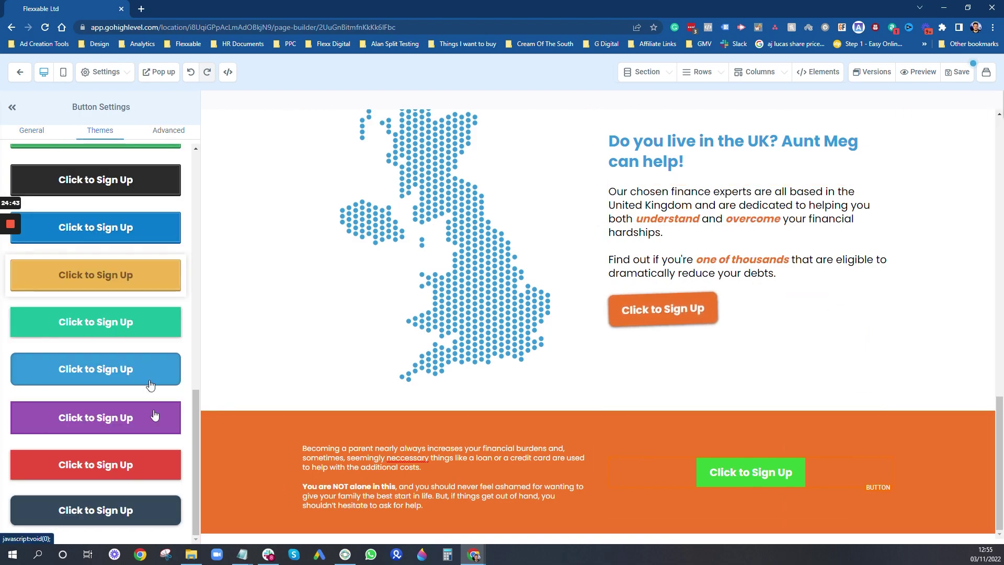
{"action": "left_click", "coordinate": [134, 509]}
Give the orange section's button the Elevate (hover) effect and a Hard Shadow
{"action": "left_click", "coordinate": [157, 136]}
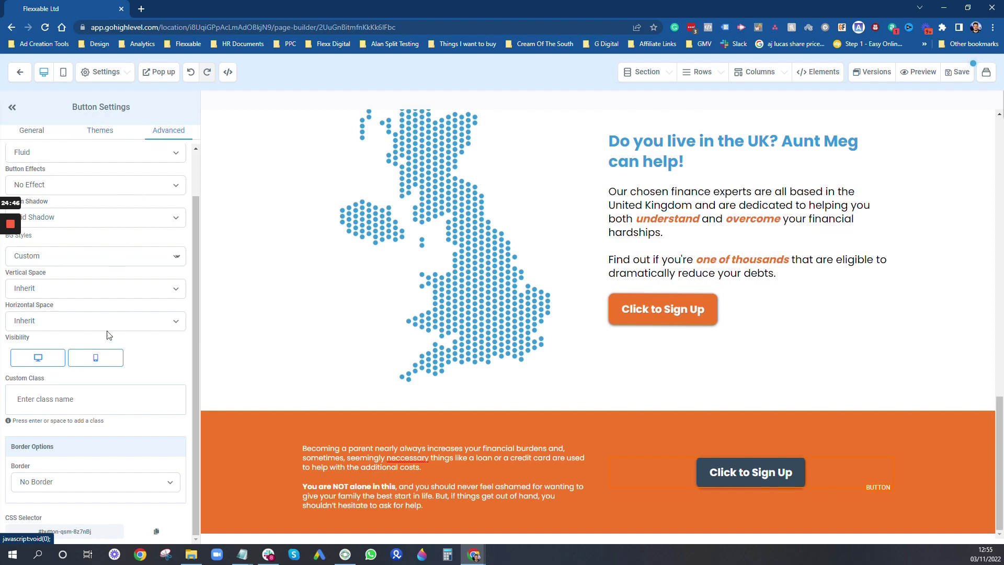
{"action": "scroll", "coordinate": [96, 231], "scroll_direction": "up", "scroll_amount": 1}
{"action": "left_click", "coordinate": [97, 236]}
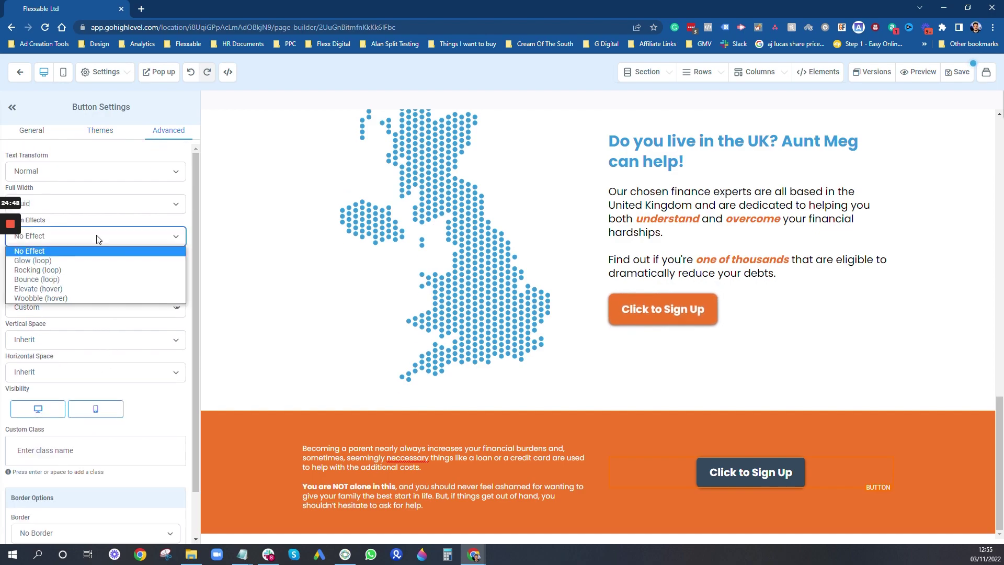
{"action": "left_click", "coordinate": [82, 292]}
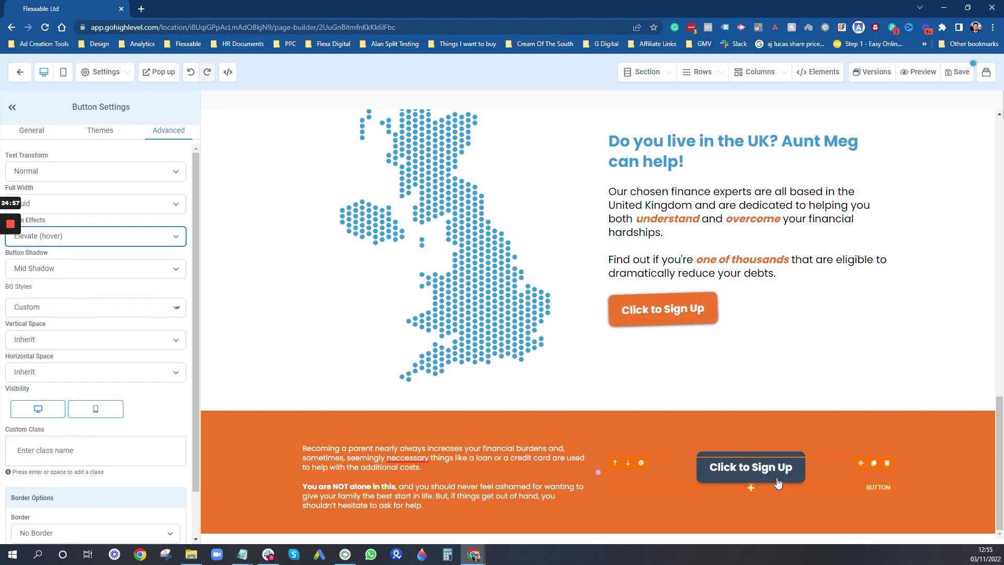
{"action": "left_click", "coordinate": [97, 305]}
{"action": "left_click", "coordinate": [83, 272]}
{"action": "left_click", "coordinate": [67, 272]}
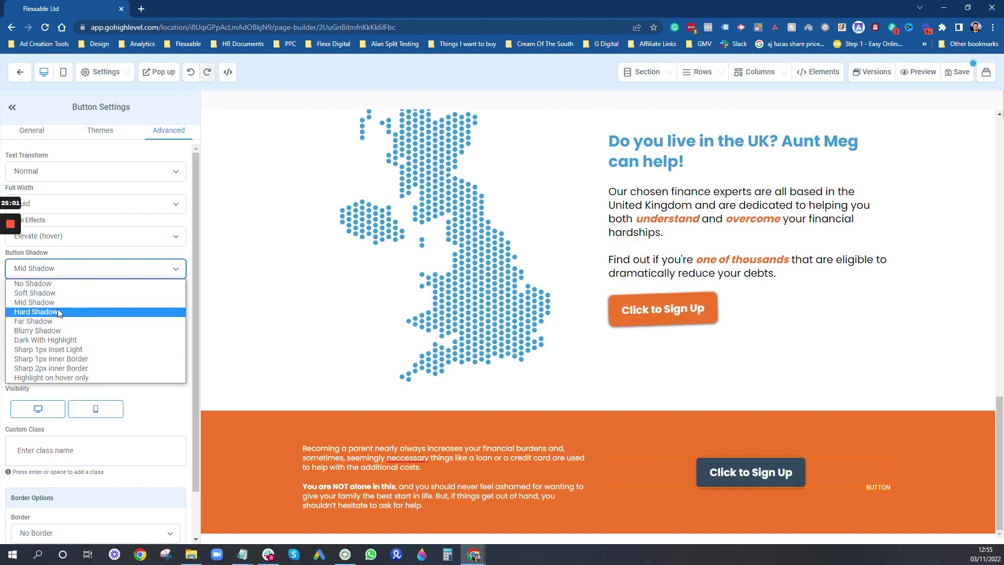
{"action": "left_click", "coordinate": [57, 312]}
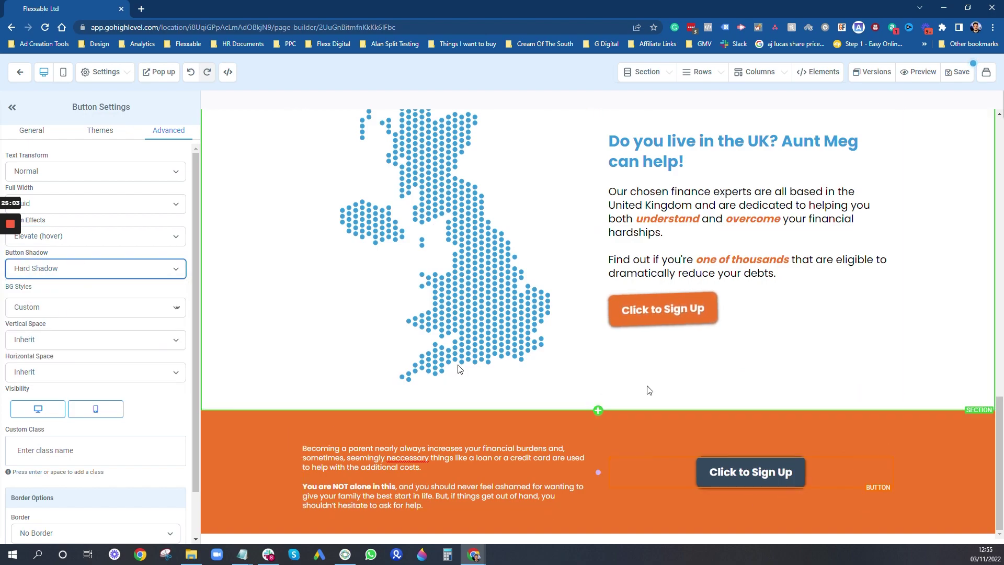
{"action": "scroll", "coordinate": [115, 408], "scroll_direction": "down", "scroll_amount": 1}
{"action": "scroll", "coordinate": [110, 439], "scroll_direction": "up", "scroll_amount": 1}
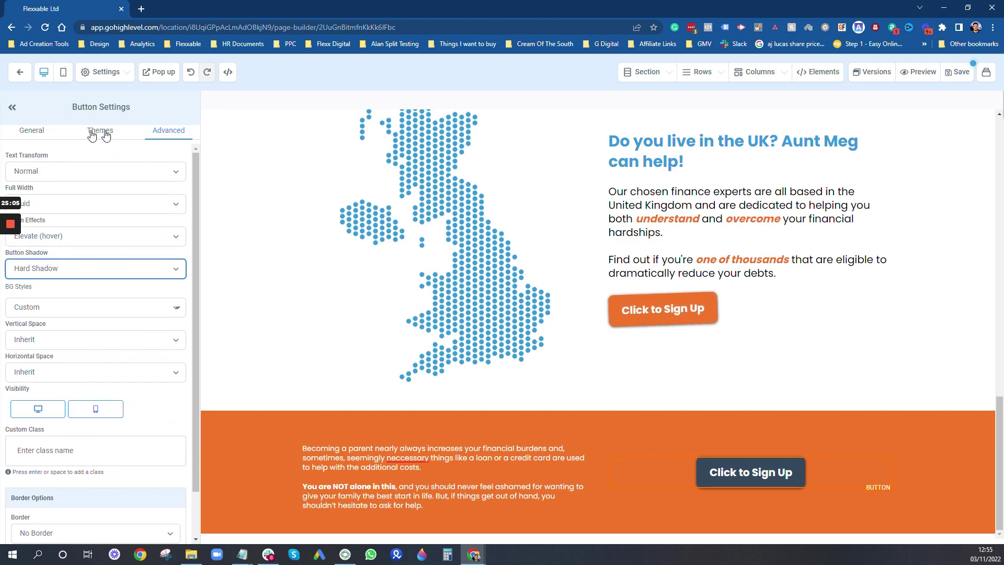
Set the orange section's button to a white background with orange text
{"action": "left_click", "coordinate": [23, 130]}
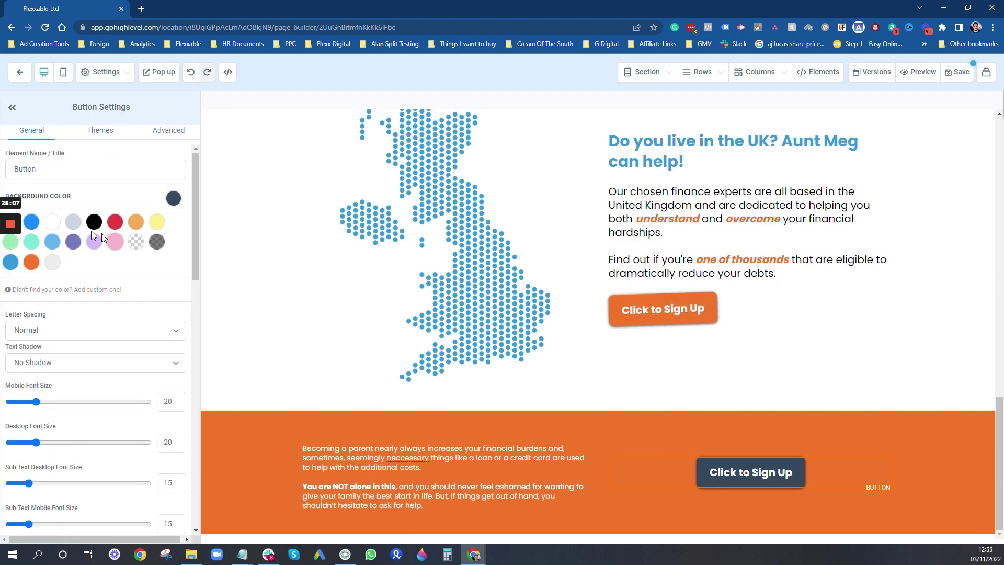
{"action": "left_click", "coordinate": [53, 226]}
{"action": "scroll", "coordinate": [171, 301], "scroll_direction": "down", "scroll_amount": 10}
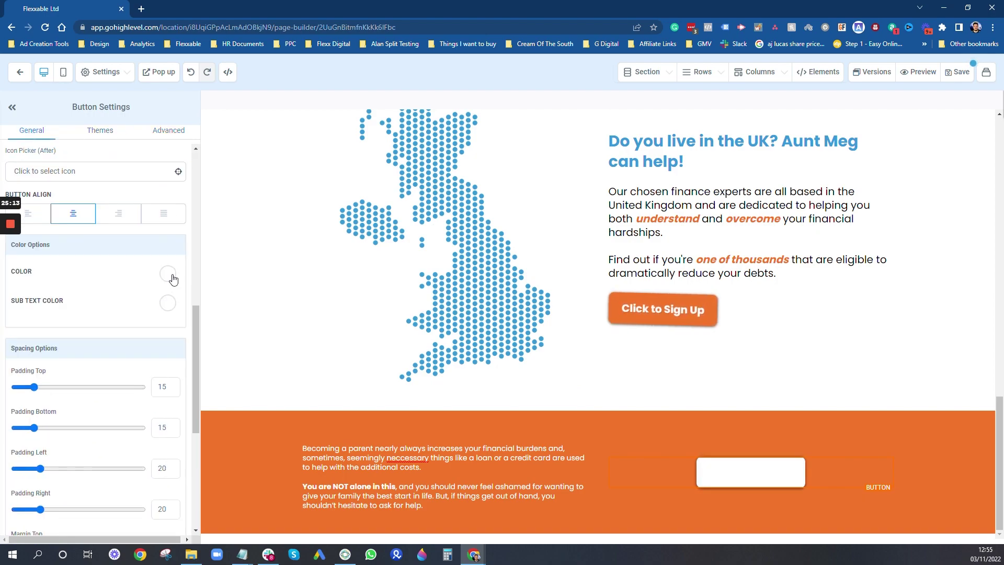
{"action": "left_click", "coordinate": [168, 274]}
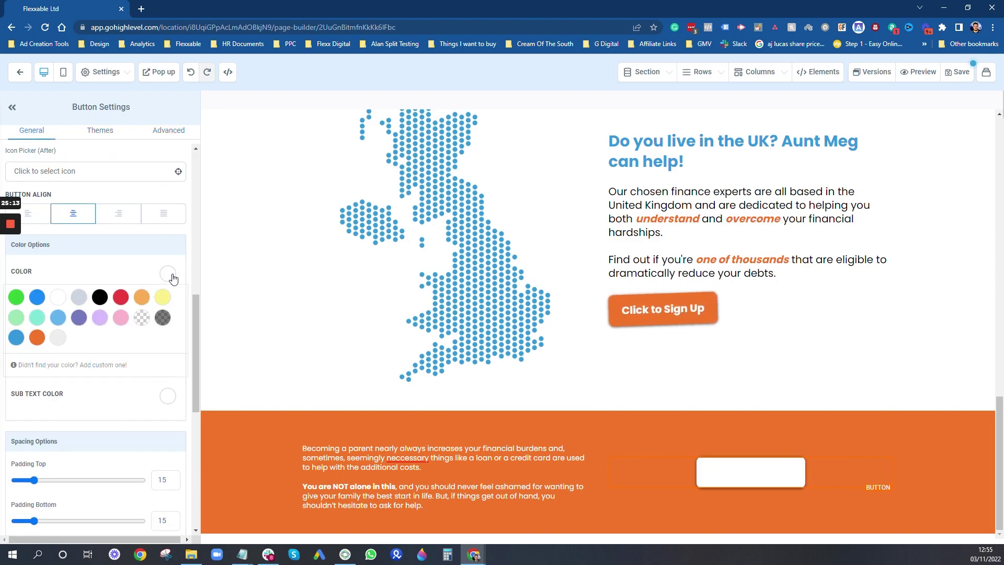
{"action": "left_click", "coordinate": [38, 337]}
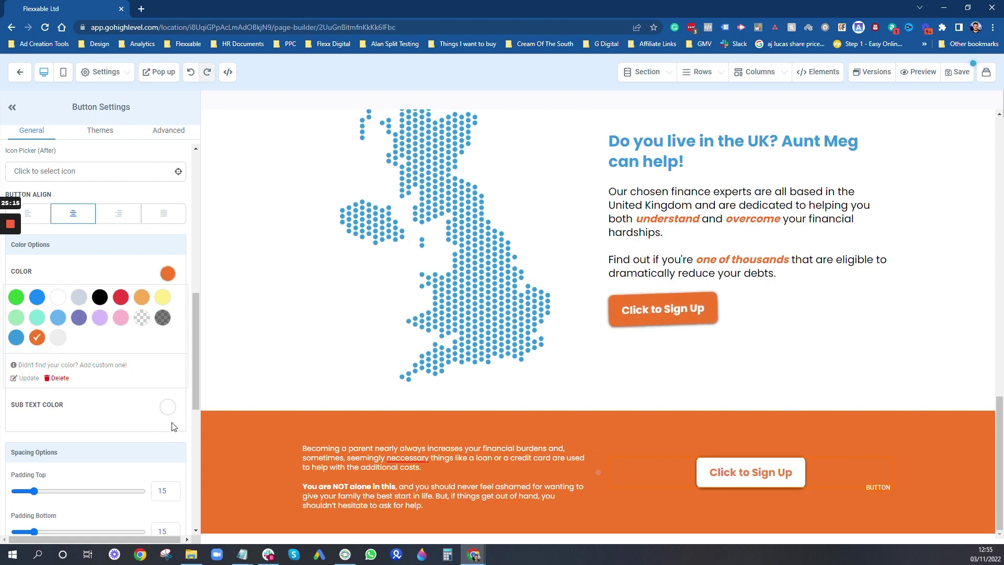
Change the orange section's button text to "Ge Help Today"
{"action": "scroll", "coordinate": [84, 442], "scroll_direction": "down", "scroll_amount": 7}
{"action": "left_click", "coordinate": [74, 388]}
{"action": "key", "text": "ctrl+a"}
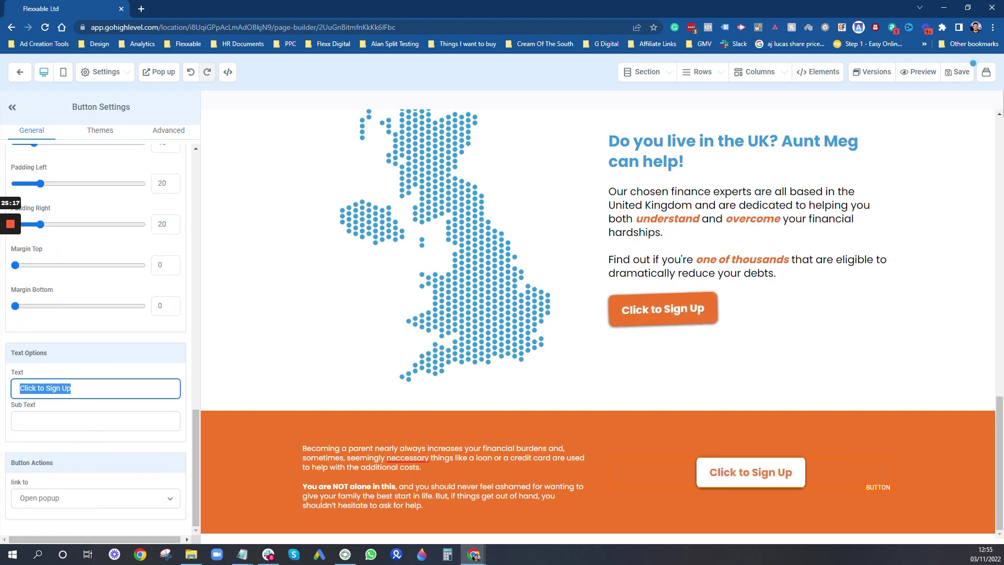
{"action": "type", "text": "Ge Help "}
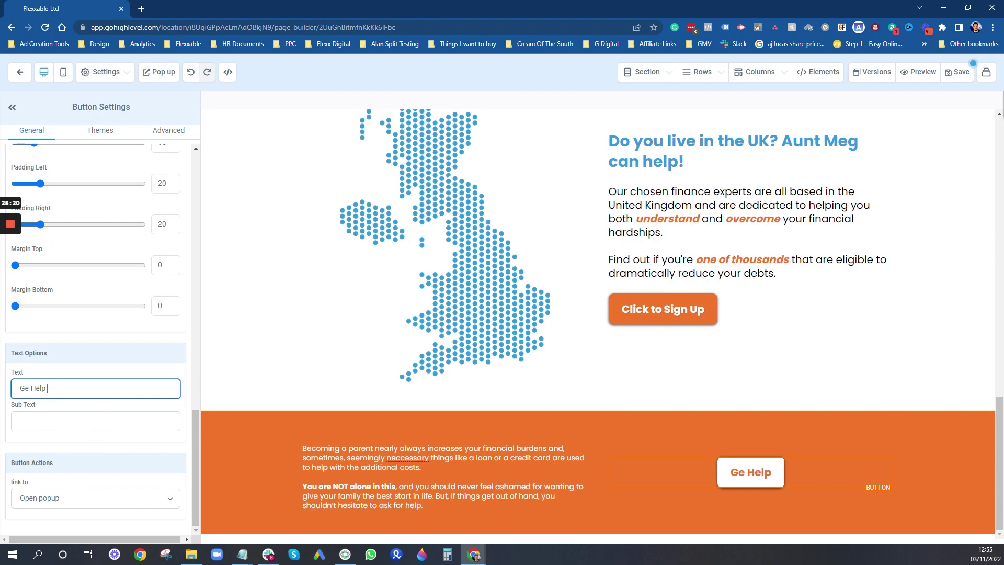
{"action": "type", "text": "Today"}
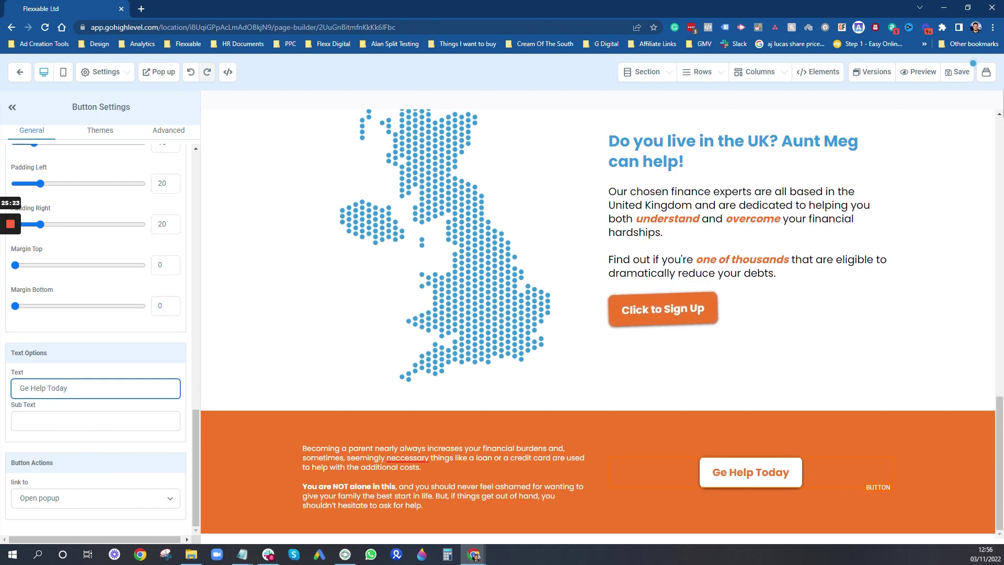
Change the text of the button beside the UK map to "Find Out Today"
{"action": "left_click", "coordinate": [663, 309]}
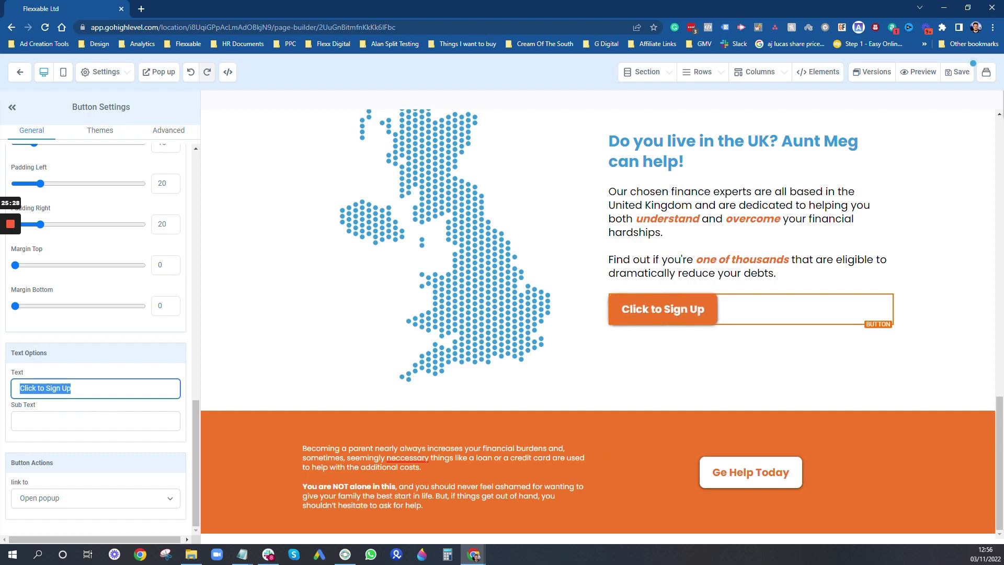
{"action": "type", "text": "Find O"}
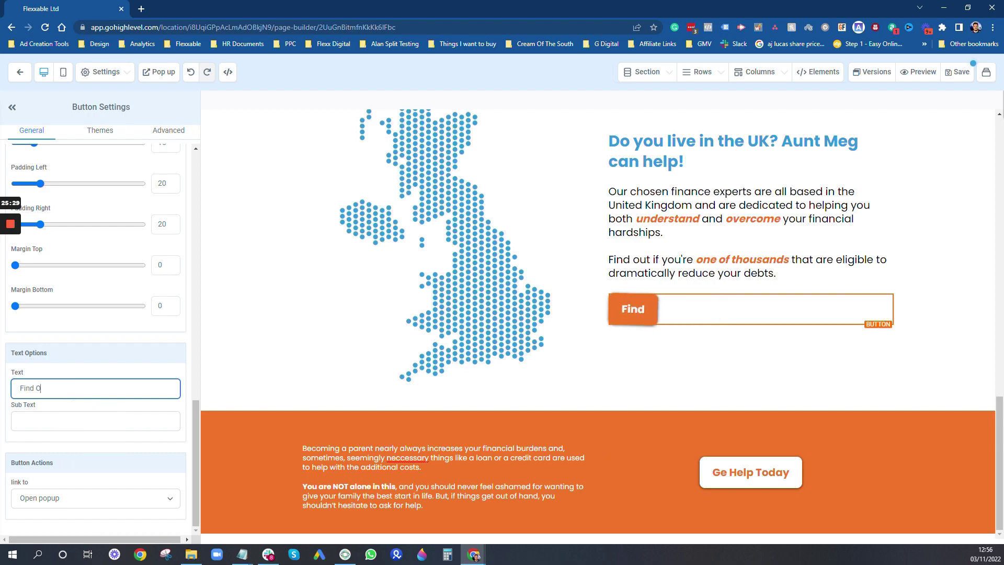
{"action": "type", "text": "ut Today"}
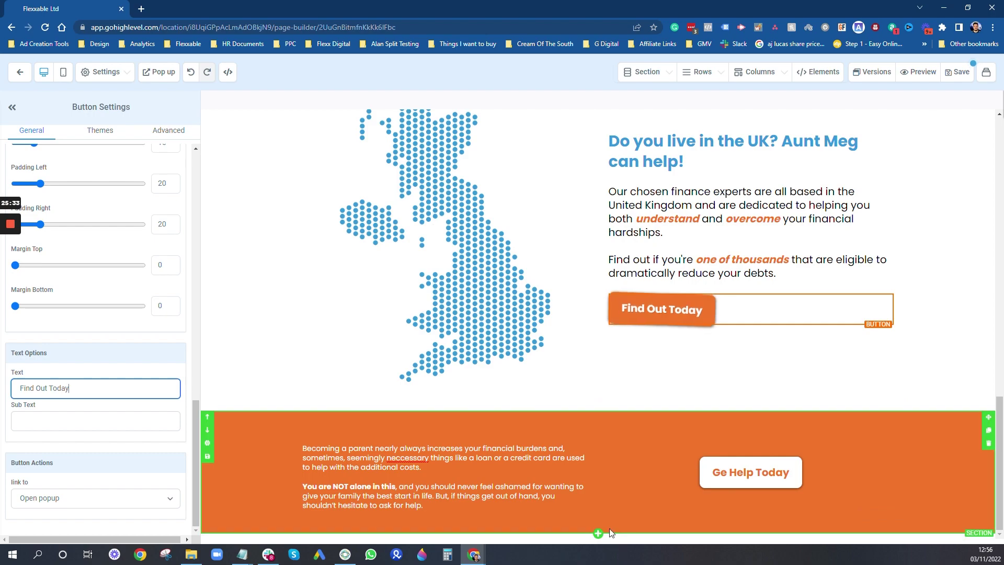
Add a full-width section with a one-column row below the orange section
{"action": "left_click", "coordinate": [598, 534]}
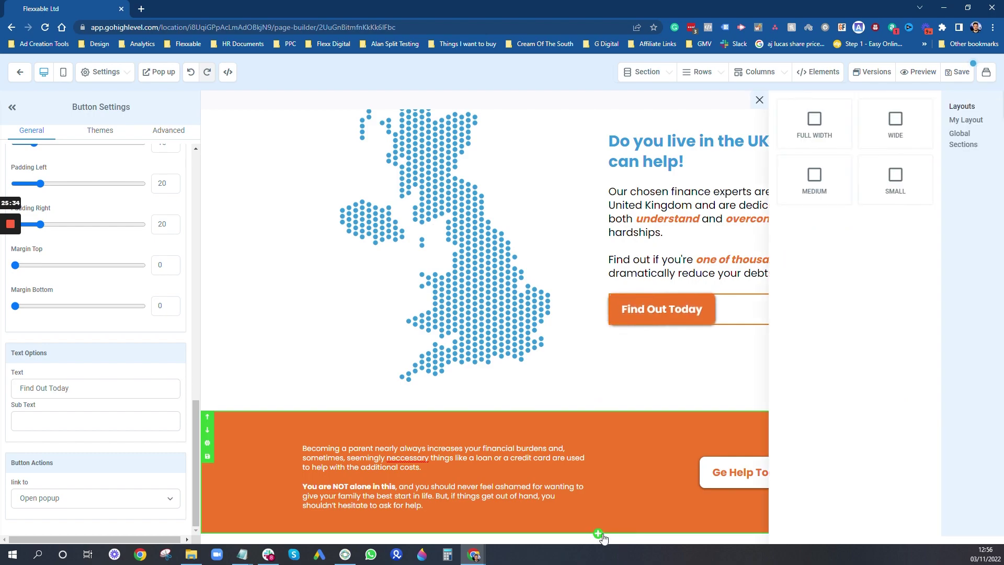
{"action": "left_click", "coordinate": [815, 127]}
{"action": "scroll", "coordinate": [740, 456], "scroll_direction": "down", "scroll_amount": 2}
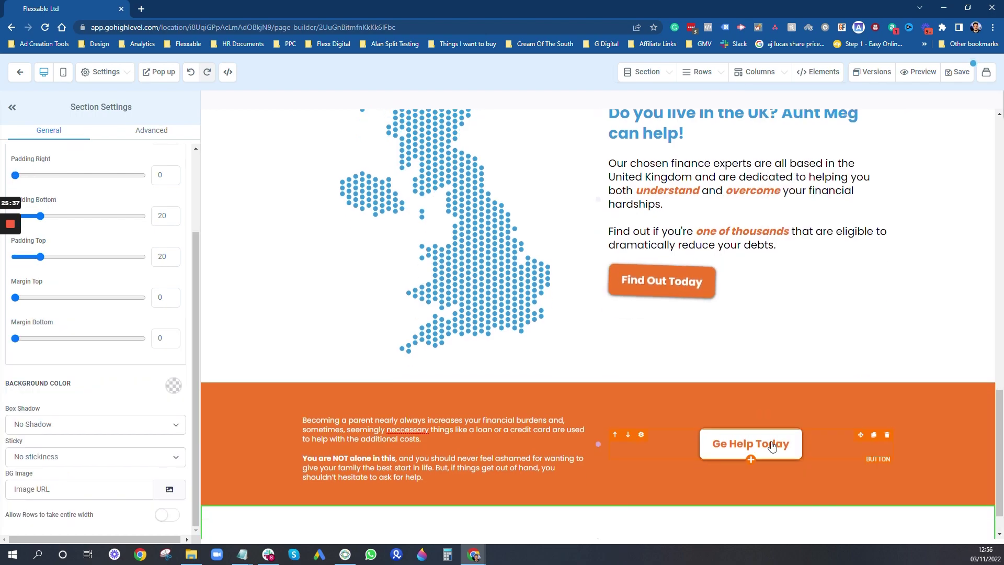
{"action": "left_click", "coordinate": [611, 500]}
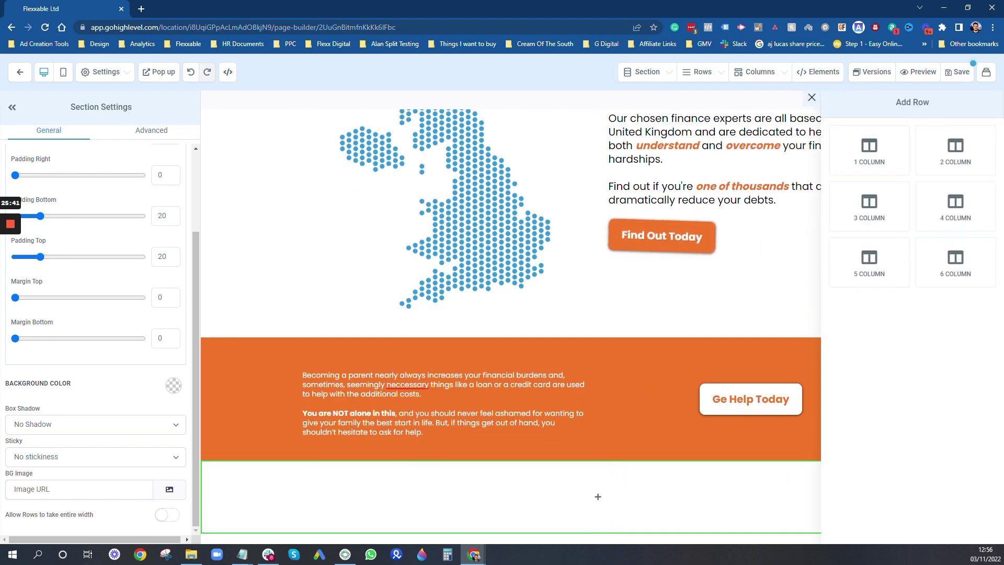
{"action": "left_click", "coordinate": [867, 148]}
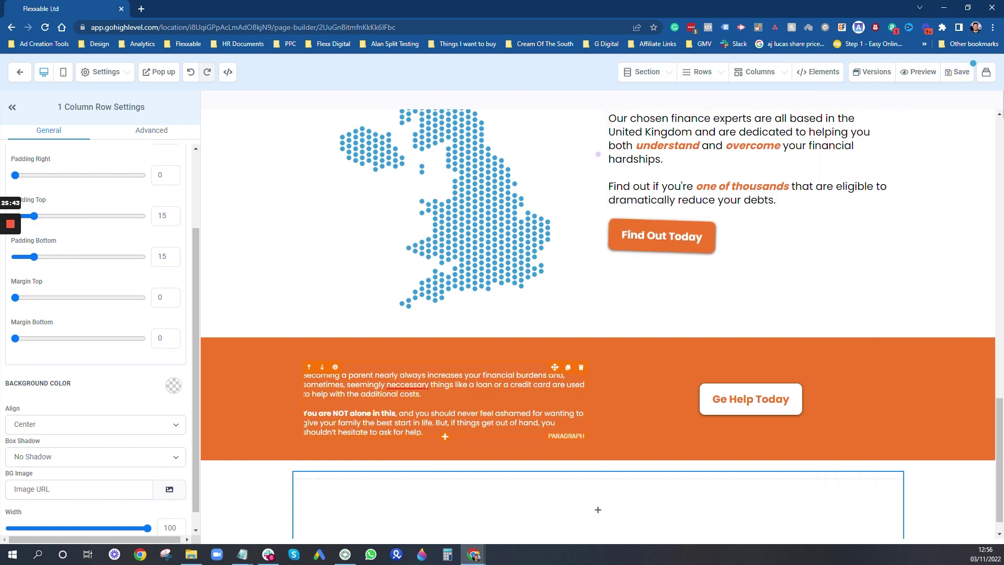
Give the new row and its section a black background and allow rows to take the section's entire width
{"action": "left_click", "coordinate": [174, 366]}
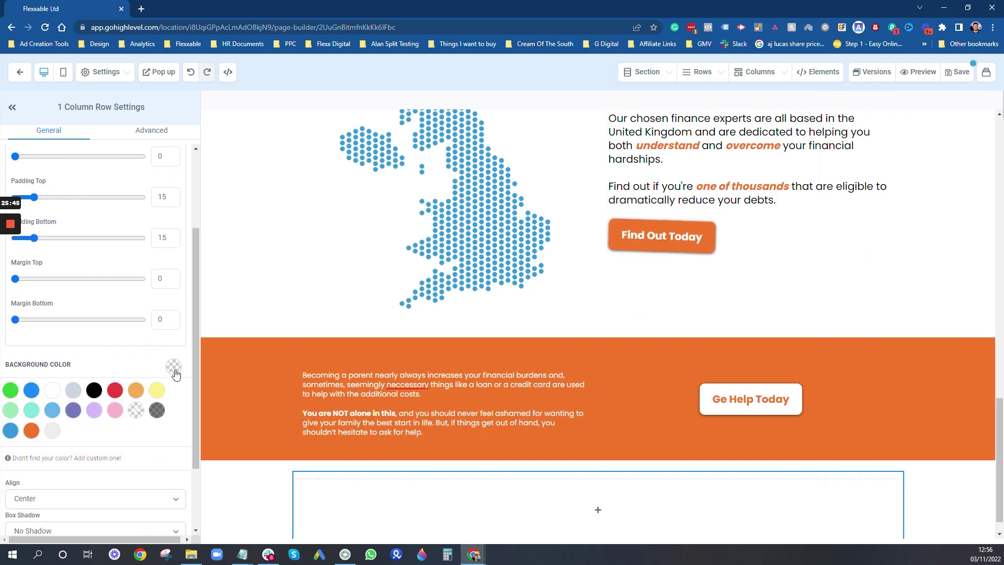
{"action": "left_click", "coordinate": [94, 389]}
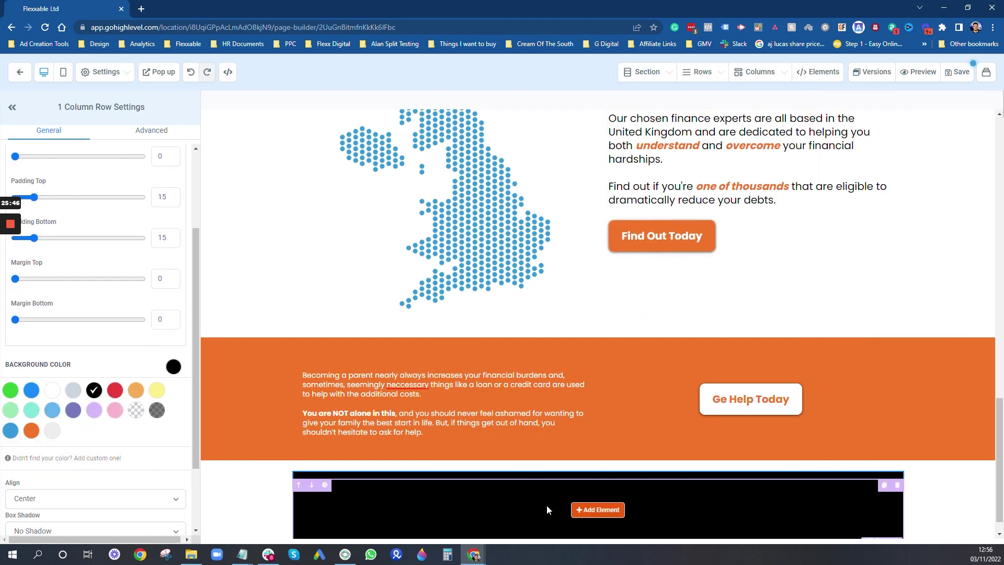
{"action": "left_click", "coordinate": [263, 499]}
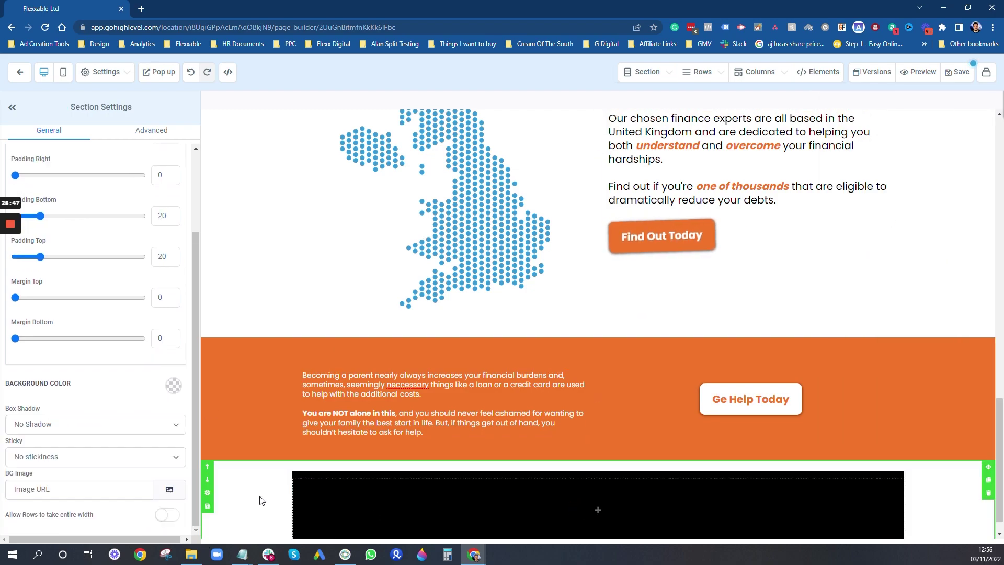
{"action": "left_click", "coordinate": [167, 516]}
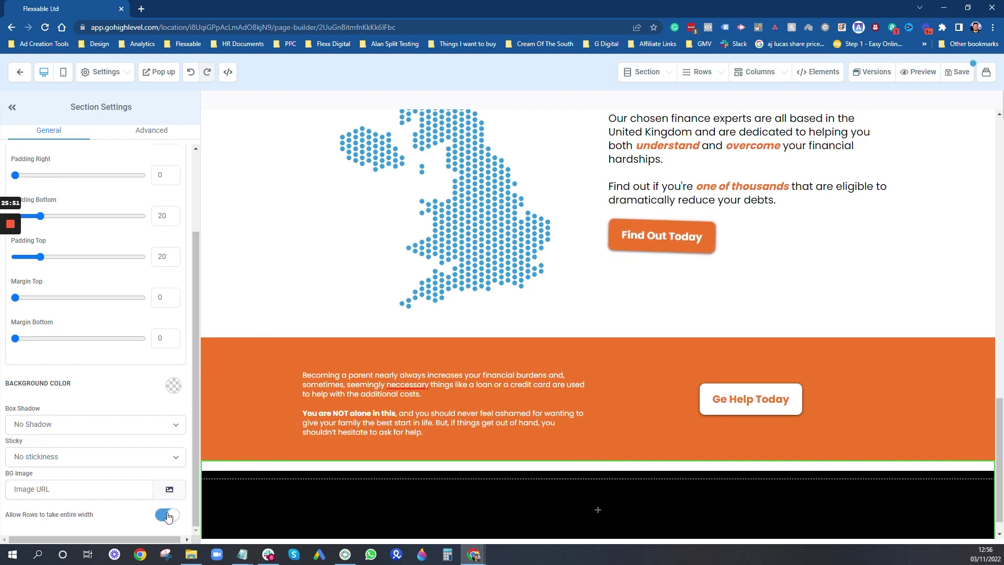
{"action": "left_click", "coordinate": [175, 388]}
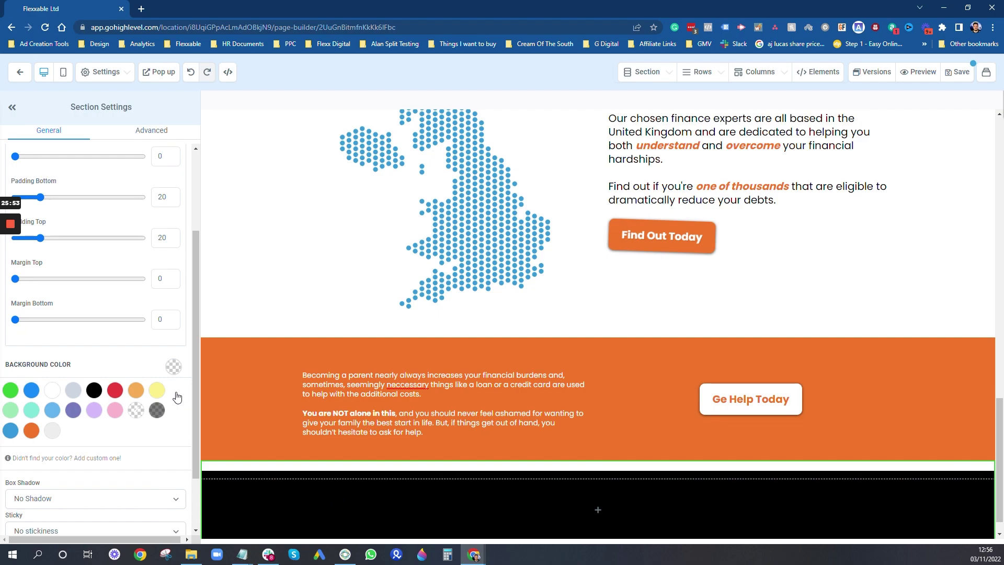
{"action": "left_click", "coordinate": [94, 390]}
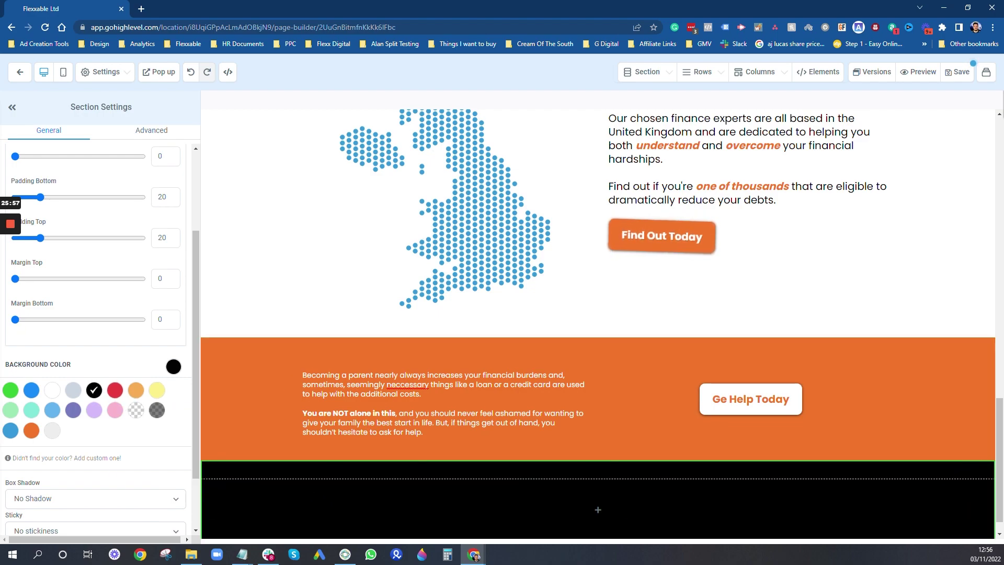
Add an image element to the black section's column and fill it with AM White.png from the media library
{"action": "left_click", "coordinate": [598, 509]}
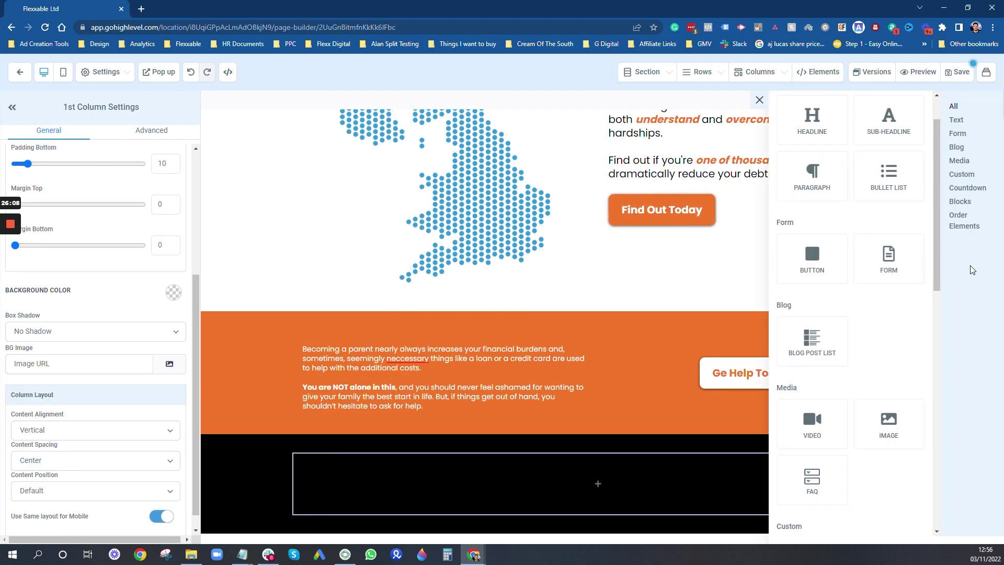
{"action": "left_click", "coordinate": [888, 424]}
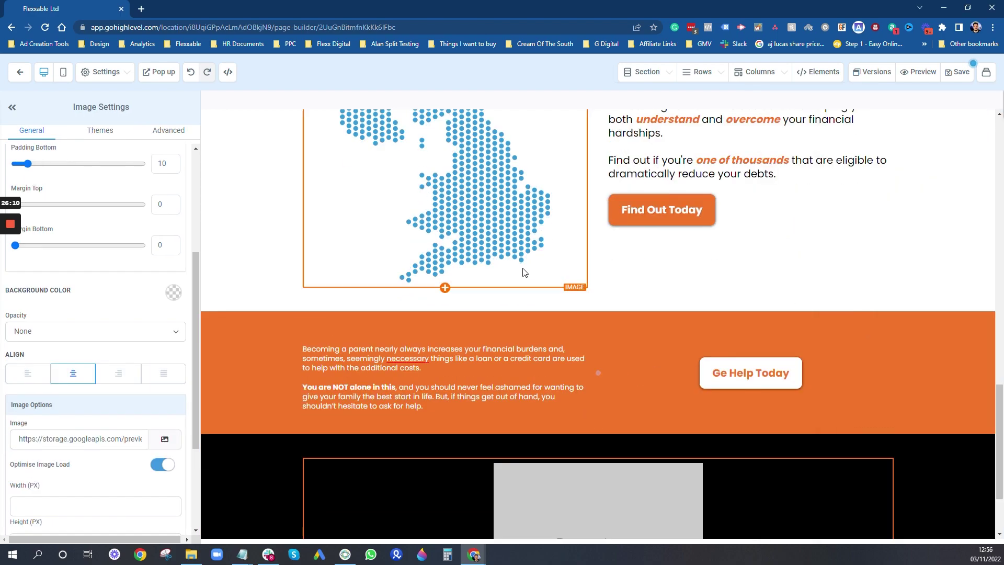
{"action": "scroll", "coordinate": [202, 400], "scroll_direction": "down", "scroll_amount": 2}
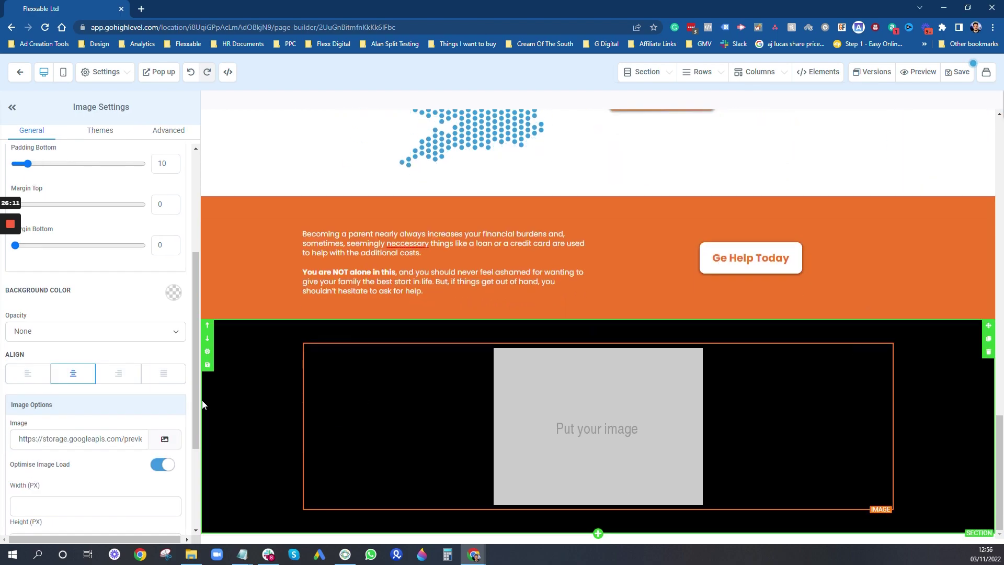
{"action": "left_click", "coordinate": [164, 439]}
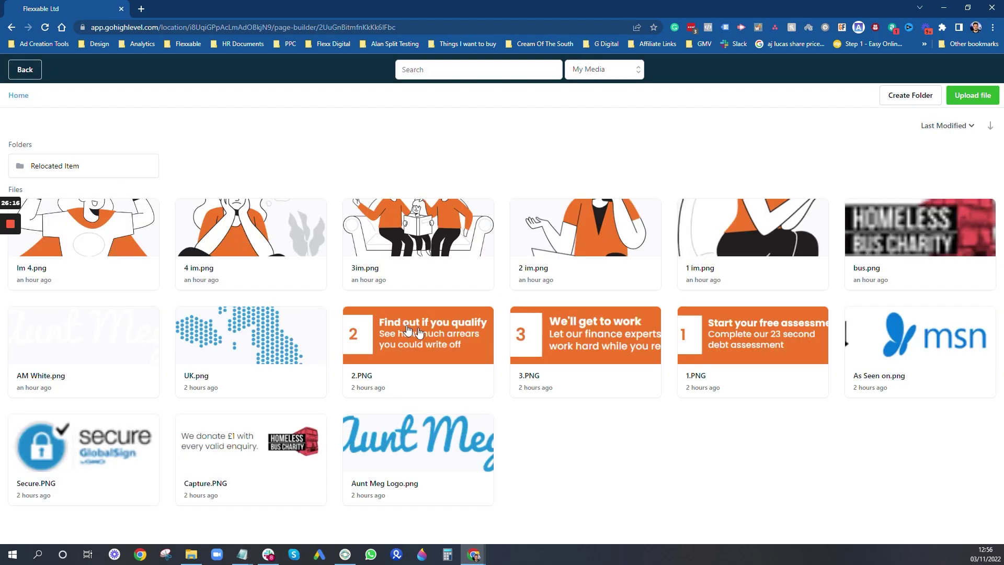
{"action": "left_click", "coordinate": [94, 352]}
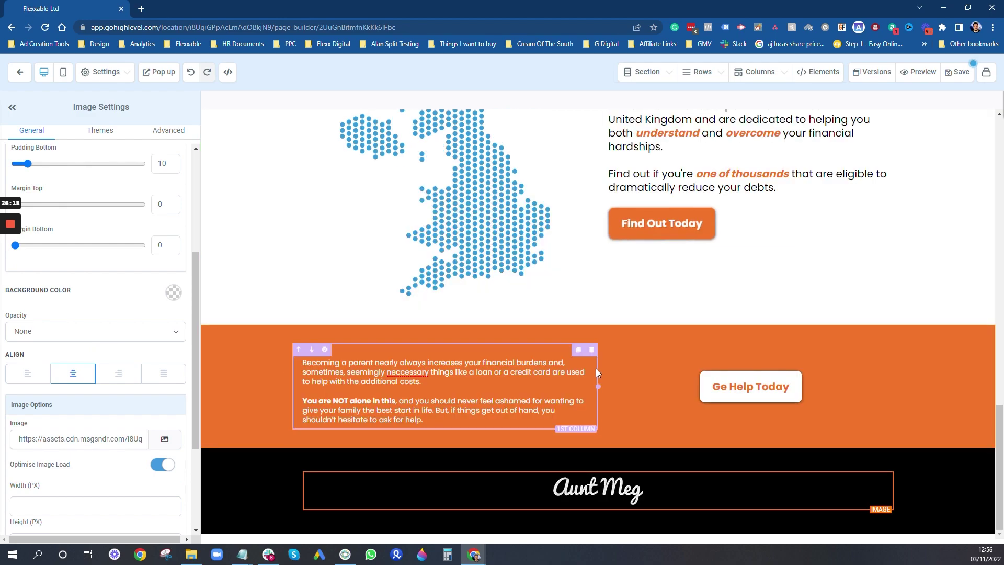
Add a paragraph below the white logo and paste the copied footer disclaimer text into it
{"action": "left_click", "coordinate": [598, 510]}
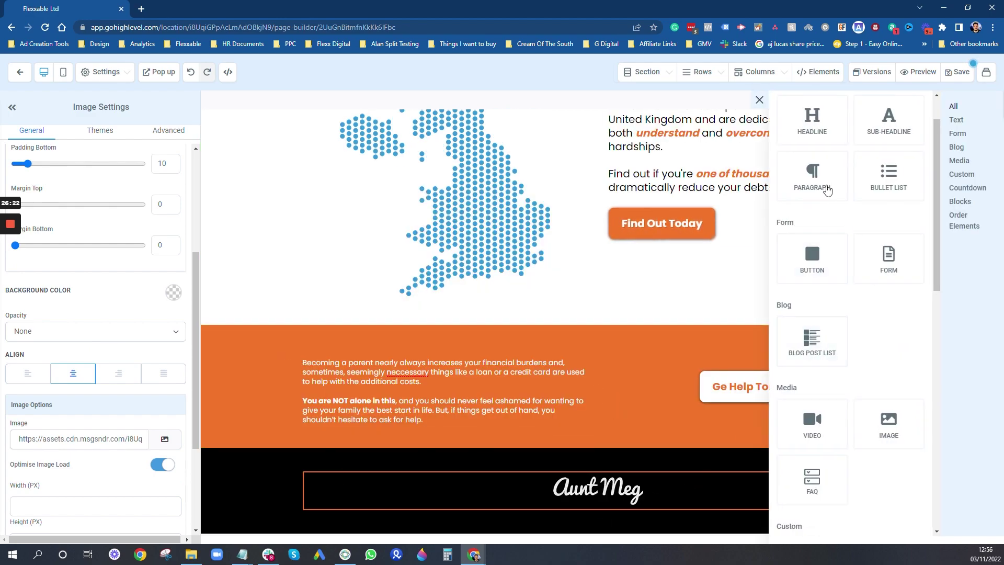
{"action": "left_click", "coordinate": [822, 169]}
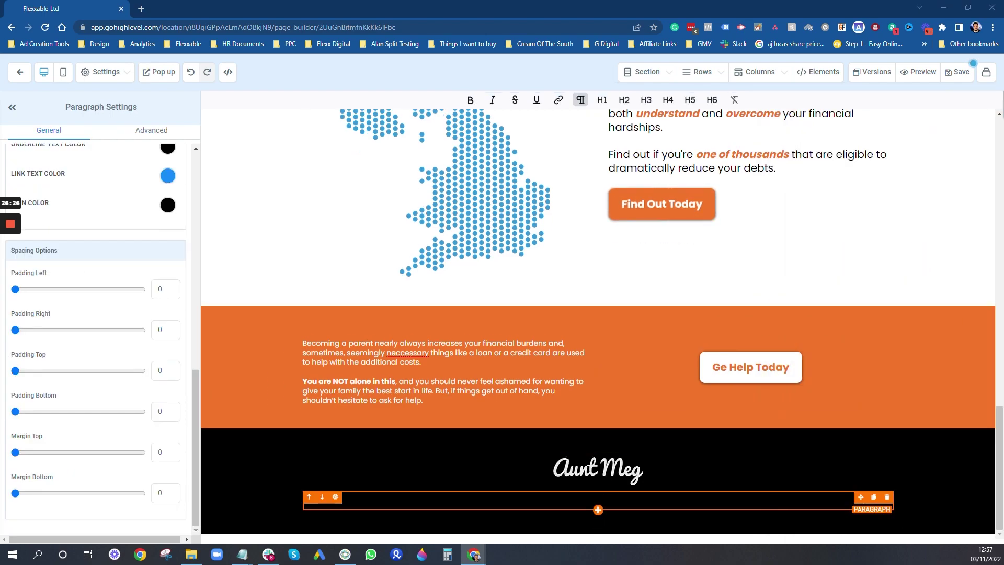
{"action": "left_click", "coordinate": [597, 504]}
{"action": "key", "text": "ctrl+v"}
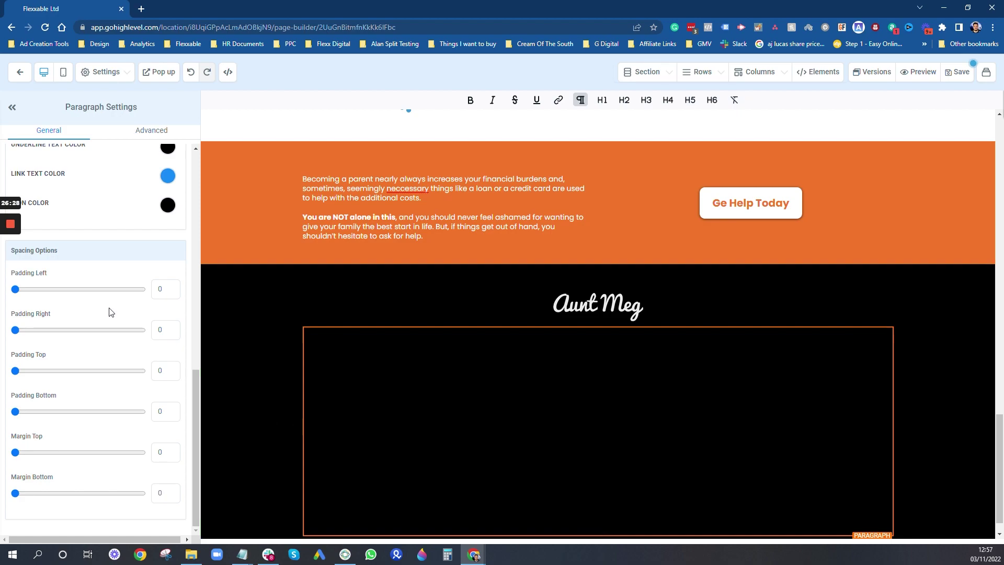
Set the footer paragraph's text, bold text and link text colors to white
{"action": "scroll", "coordinate": [99, 270], "scroll_direction": "up", "scroll_amount": 5}
{"action": "left_click", "coordinate": [167, 320]}
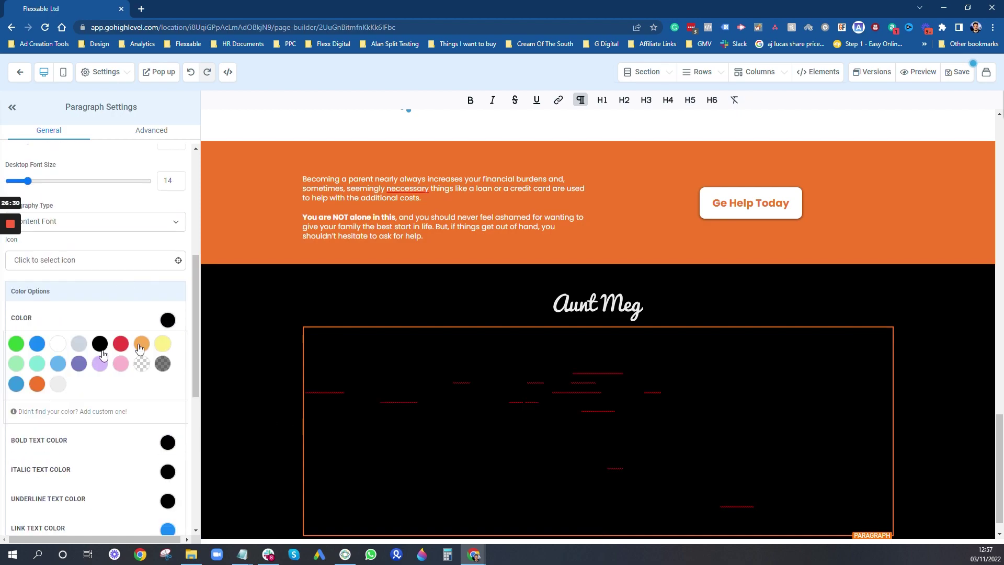
{"action": "left_click", "coordinate": [58, 344]}
{"action": "left_click", "coordinate": [168, 442]}
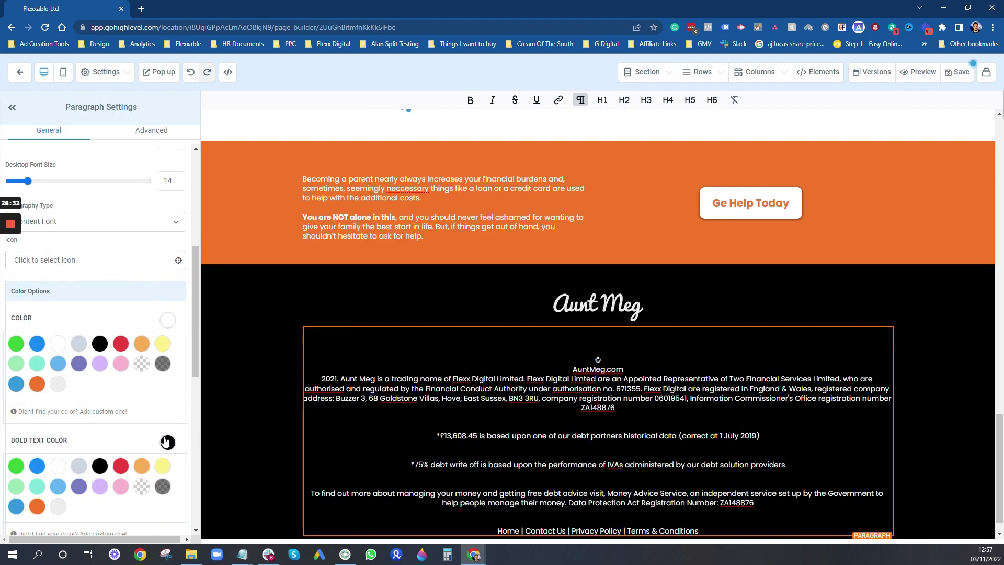
{"action": "left_click", "coordinate": [58, 466]}
{"action": "scroll", "coordinate": [107, 415], "scroll_direction": "down", "scroll_amount": 4}
{"action": "left_click", "coordinate": [167, 415]}
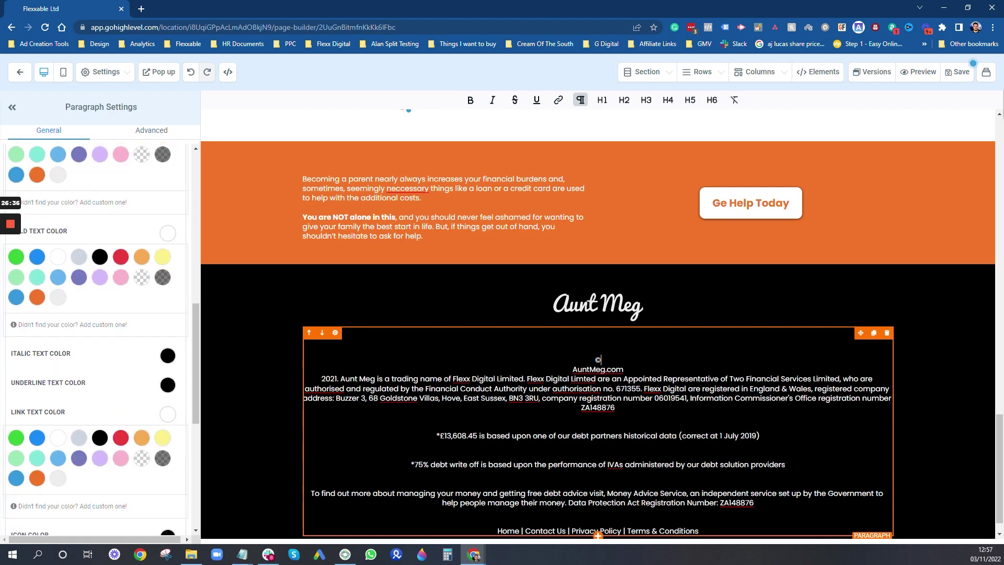
Join the copyright symbol, "AuntMeg.com" and the text starting with "2021" into one continuous line
{"action": "key", "text": "Delete"}
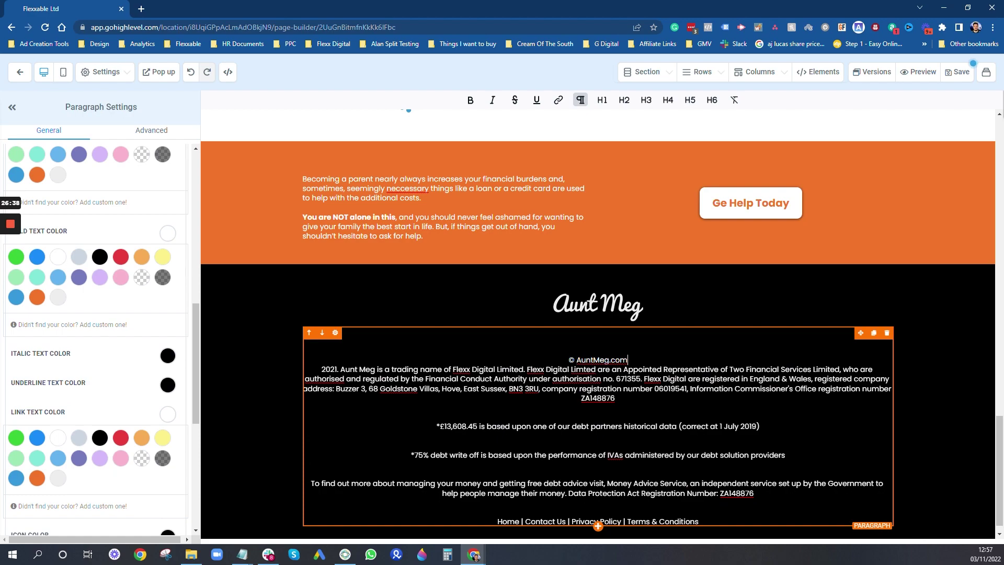
{"action": "key", "text": "Delete"}
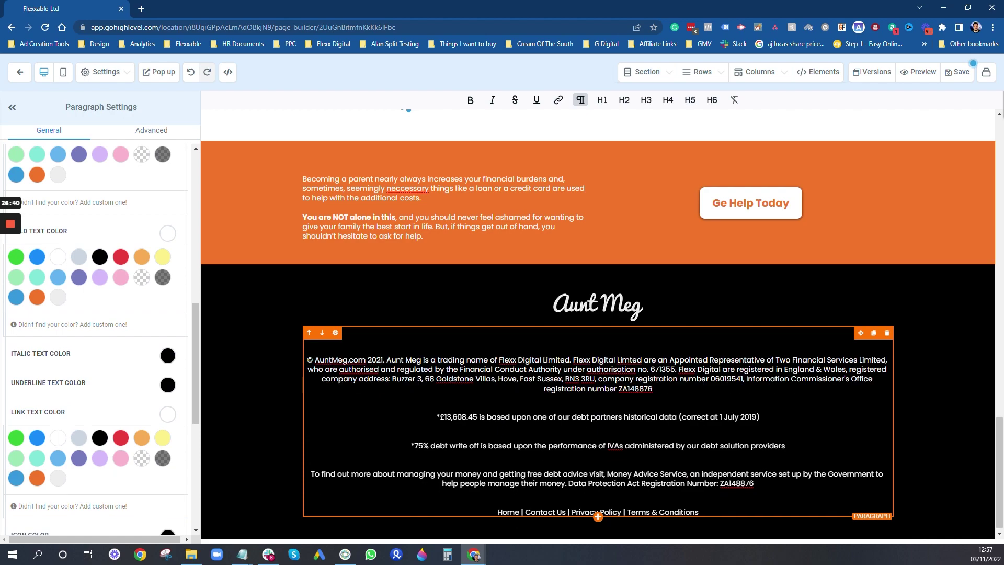
{"action": "left_click_drag", "start_coordinate": [699, 512], "coordinate": [650, 512]}
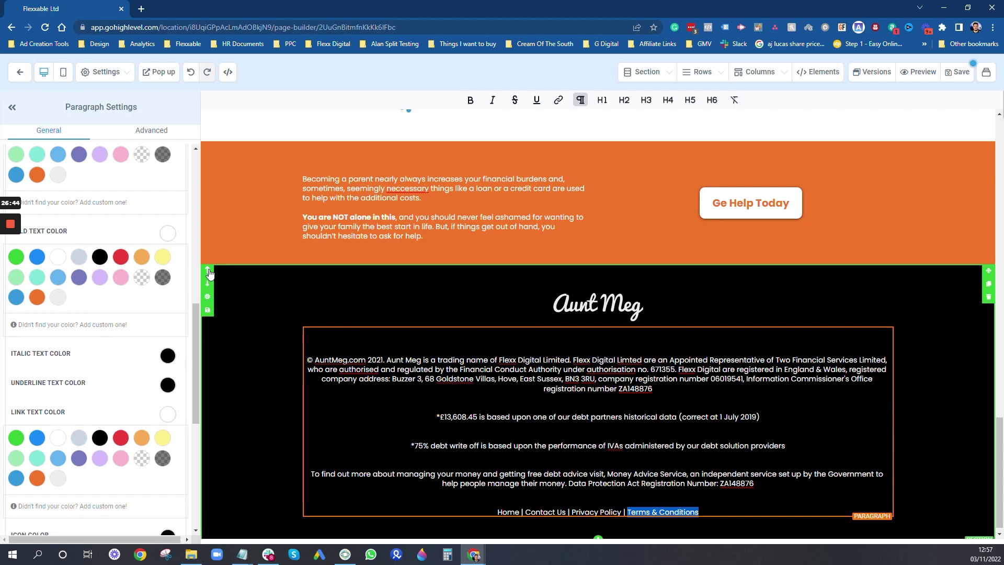
{"action": "left_click", "coordinate": [560, 101]}
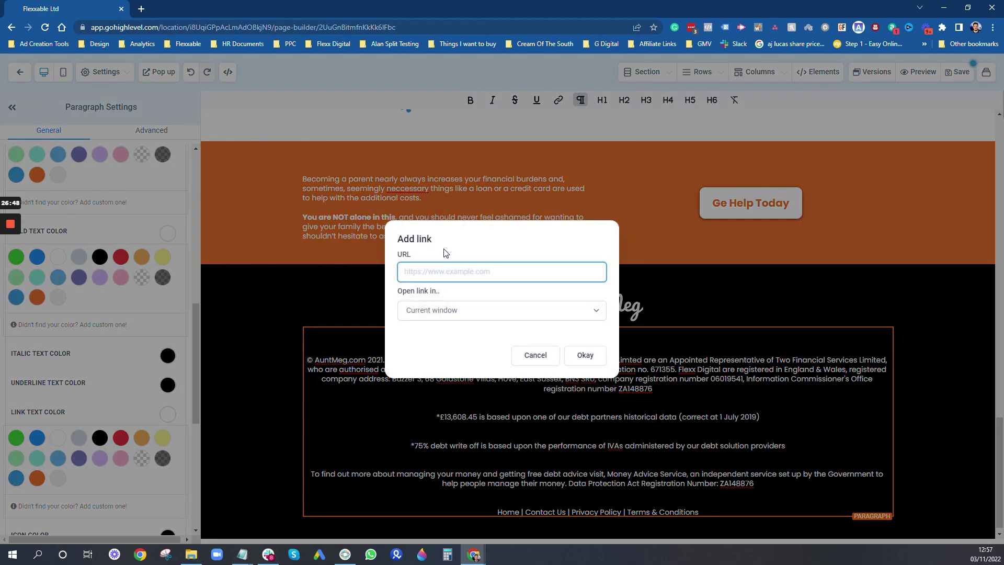
{"action": "type", "text": "https"}
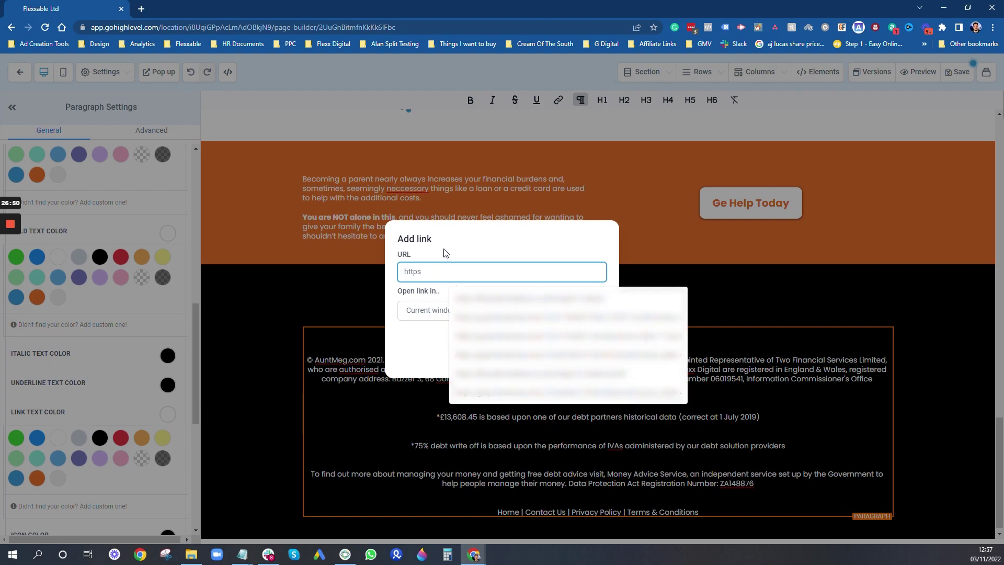
{"action": "type", "text": ":www.auntmeg.com/privacy-policy"}
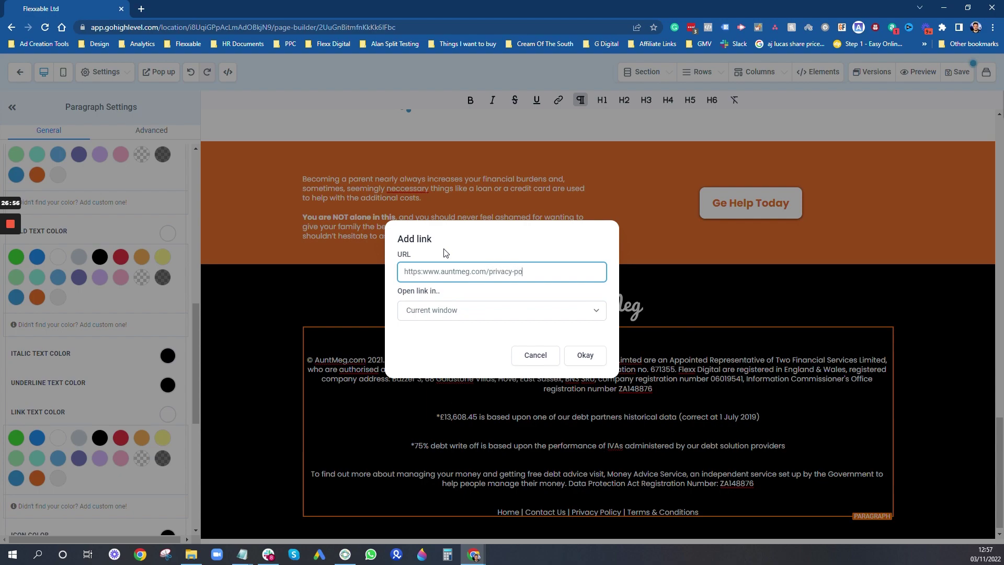
{"action": "left_click", "coordinate": [584, 355]}
{"action": "left_click", "coordinate": [598, 521]}
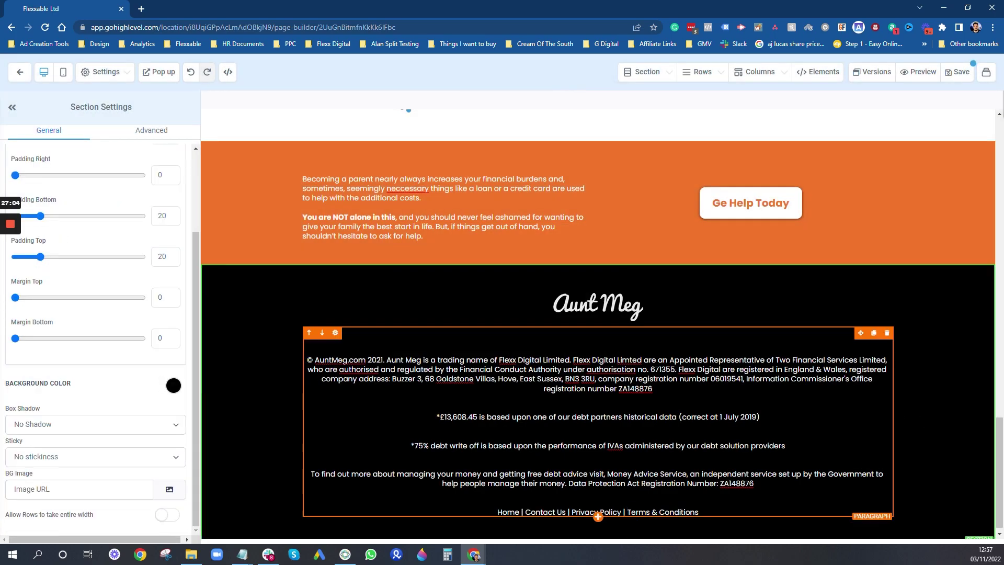
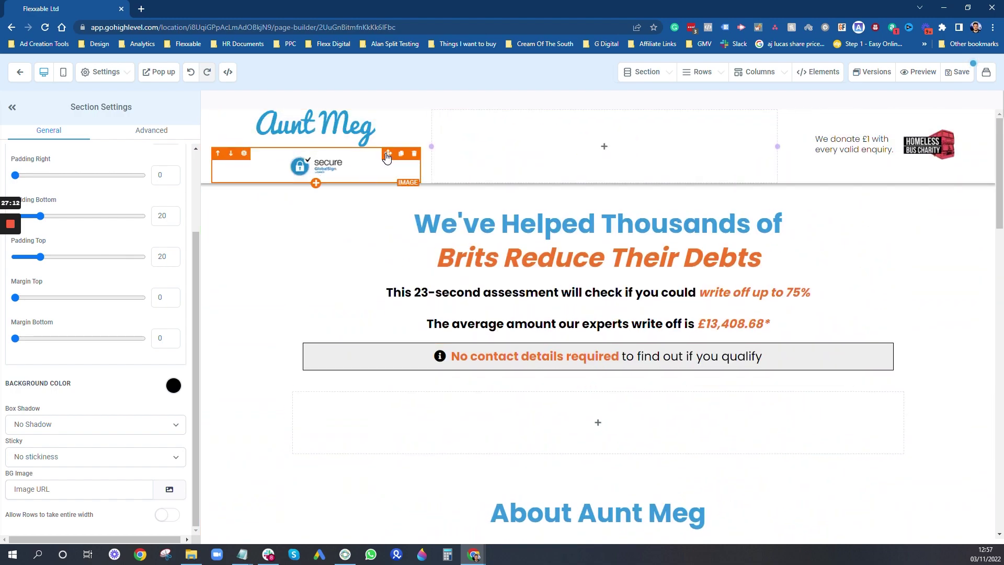
Move the secure GlobalSign badge into the header's last column and save the page
{"action": "left_click_drag", "start_coordinate": [387, 156], "coordinate": [894, 132]}
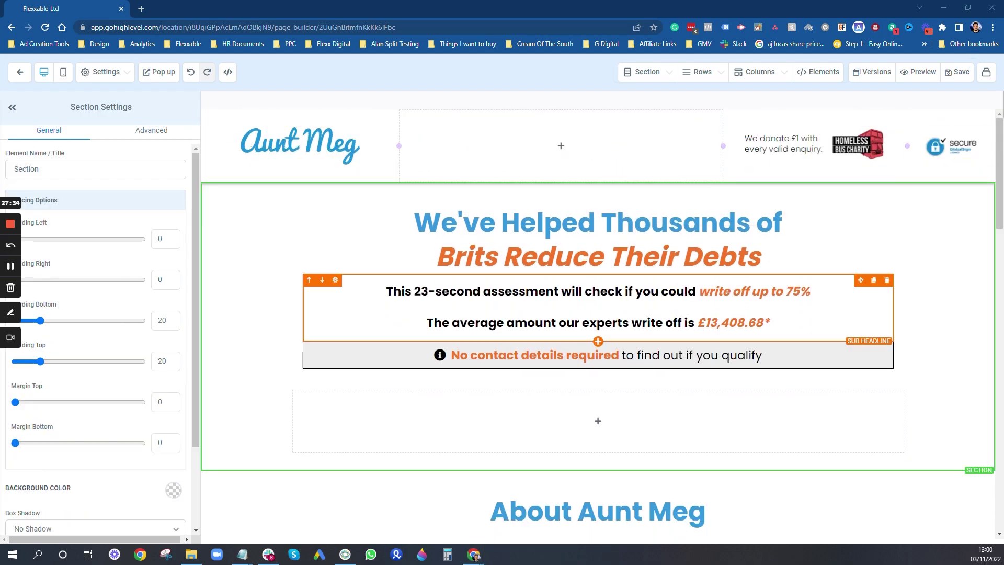
{"action": "scroll", "coordinate": [495, 275], "scroll_direction": "down", "scroll_amount": 15}
{"action": "scroll", "coordinate": [494, 275], "scroll_direction": "up", "scroll_amount": 13}
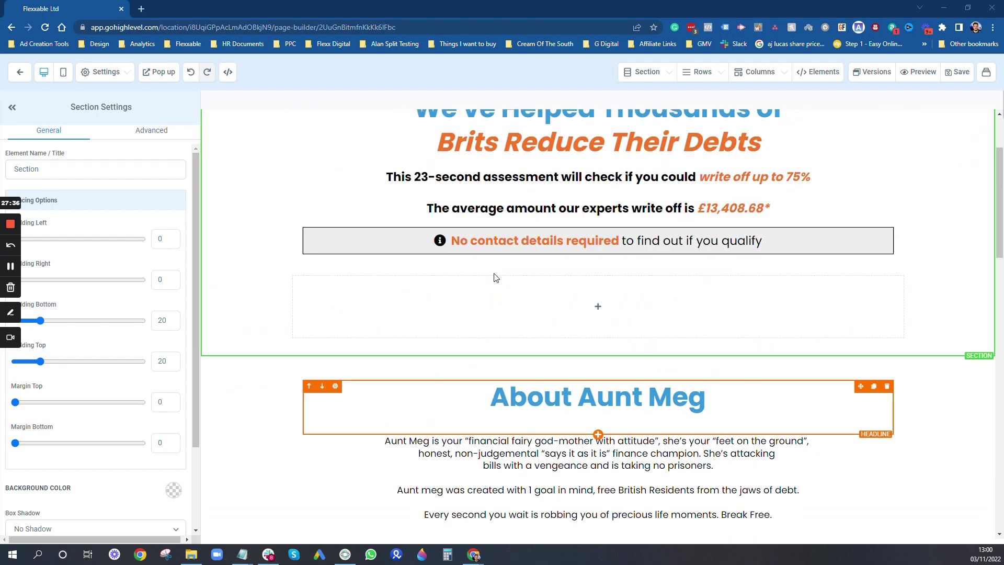
{"action": "scroll", "coordinate": [496, 277], "scroll_direction": "up", "scroll_amount": 2}
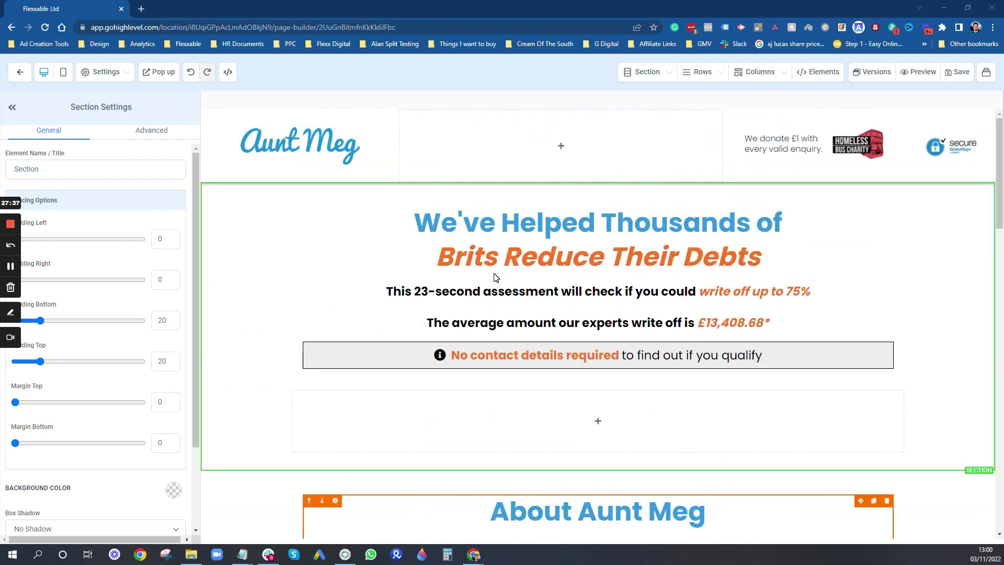
{"action": "left_click", "coordinate": [962, 72]}
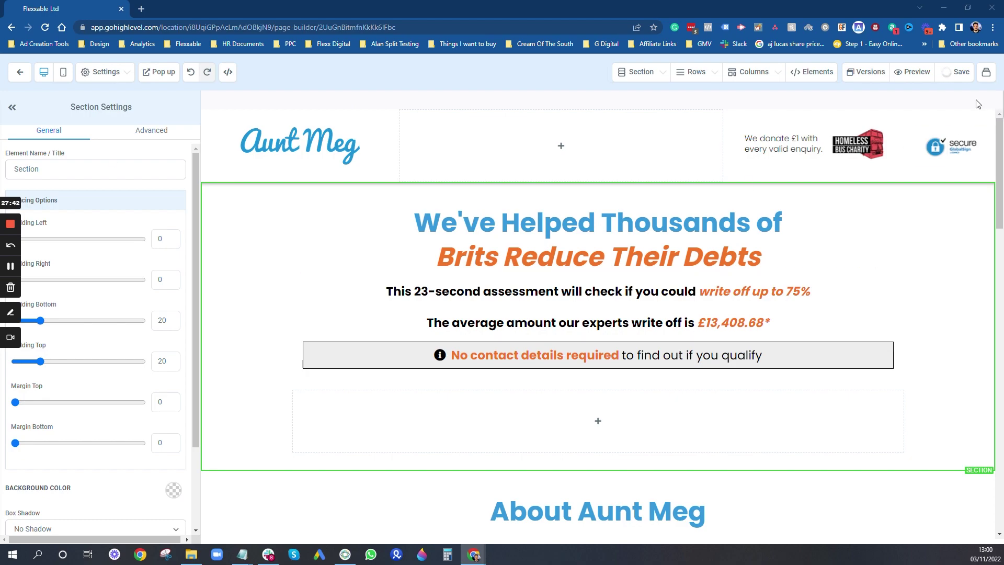
Set the SEO title "We're On A Mission To Help Brits Reduce Their Debts | Aunt Meg" and keywords "Arrears, council tax arrears, aunt meg"
{"action": "left_click", "coordinate": [101, 74]}
{"action": "left_click", "coordinate": [95, 97]}
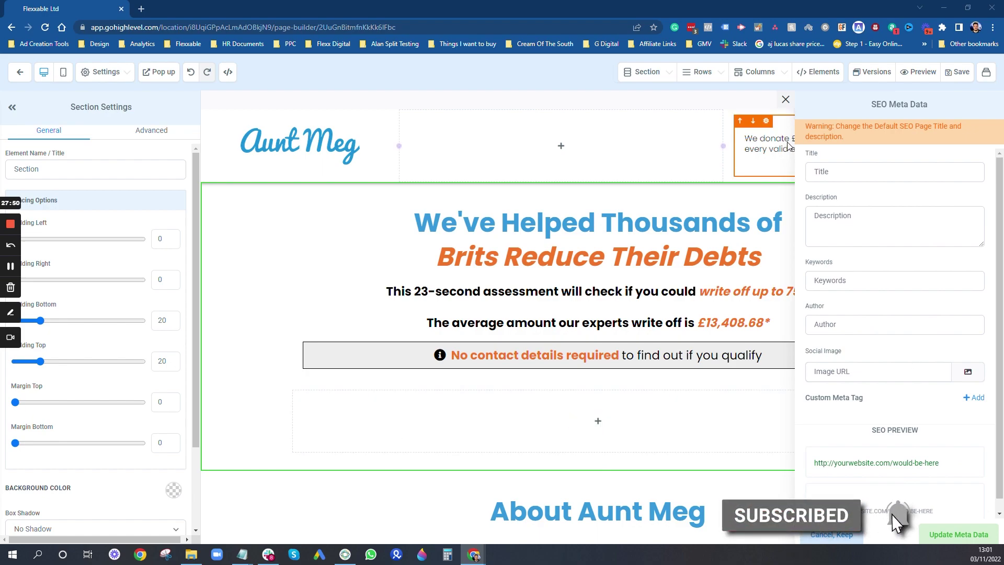
{"action": "left_click", "coordinate": [894, 171]}
{"action": "type", "text": "We're On A Mission To Help Brits Reduce Their Debts | Aunt Meg"}
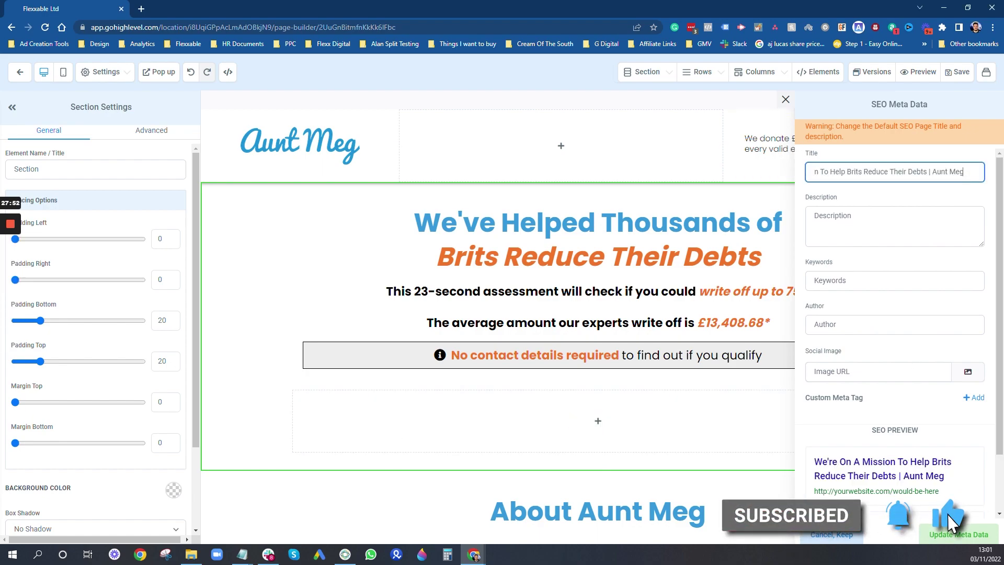
{"action": "left_click", "coordinate": [246, 489]}
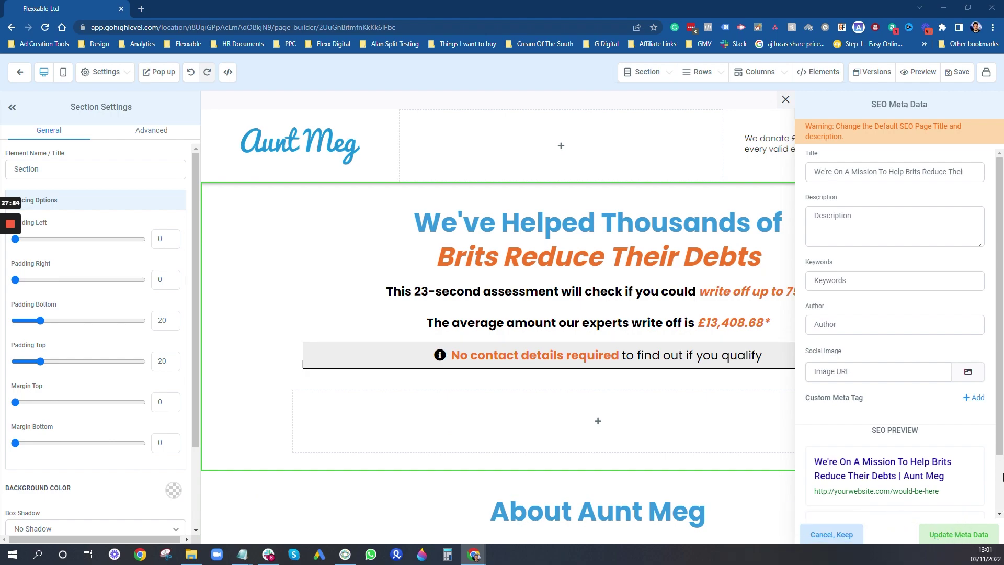
{"action": "left_click", "coordinate": [835, 282]}
{"action": "type", "text": "Arrears, council tax arrears, aunt meg"}
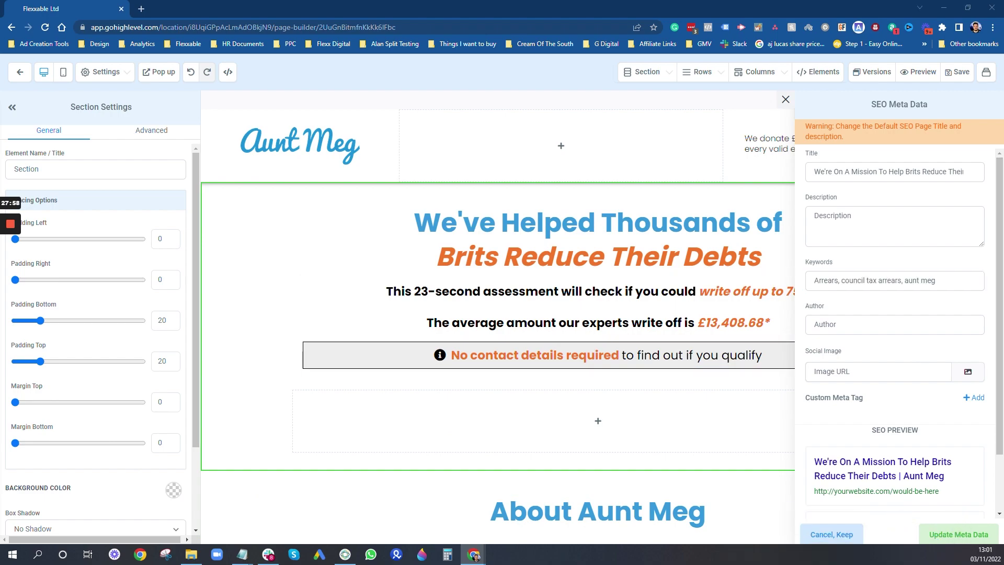
Set the SEO description to "This free arrears assessment will check if you could write off up to 75%!" and update the meta data
{"action": "left_click", "coordinate": [858, 371]}
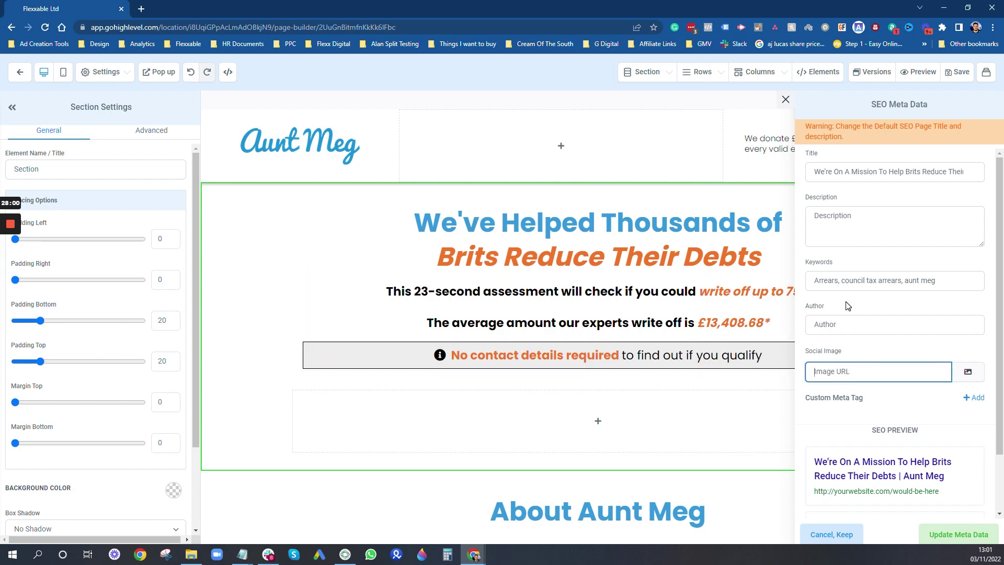
{"action": "left_click", "coordinate": [857, 324]}
{"action": "left_click", "coordinate": [839, 228]}
{"action": "type", "text": "This free arrears assessment will check if you could write off up to 75%!"}
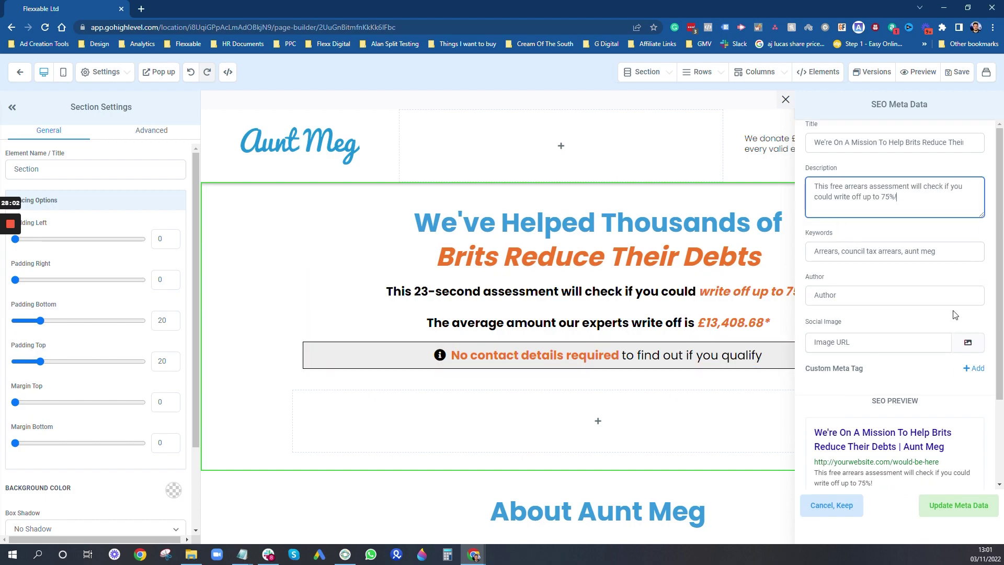
{"action": "scroll", "coordinate": [952, 444], "scroll_direction": "down", "scroll_amount": 3}
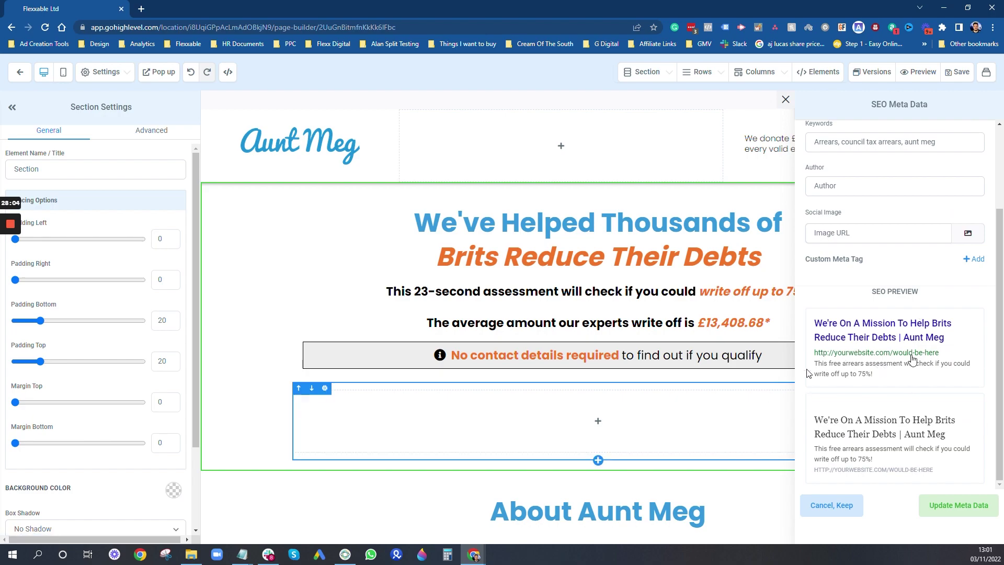
{"action": "left_click", "coordinate": [940, 505]}
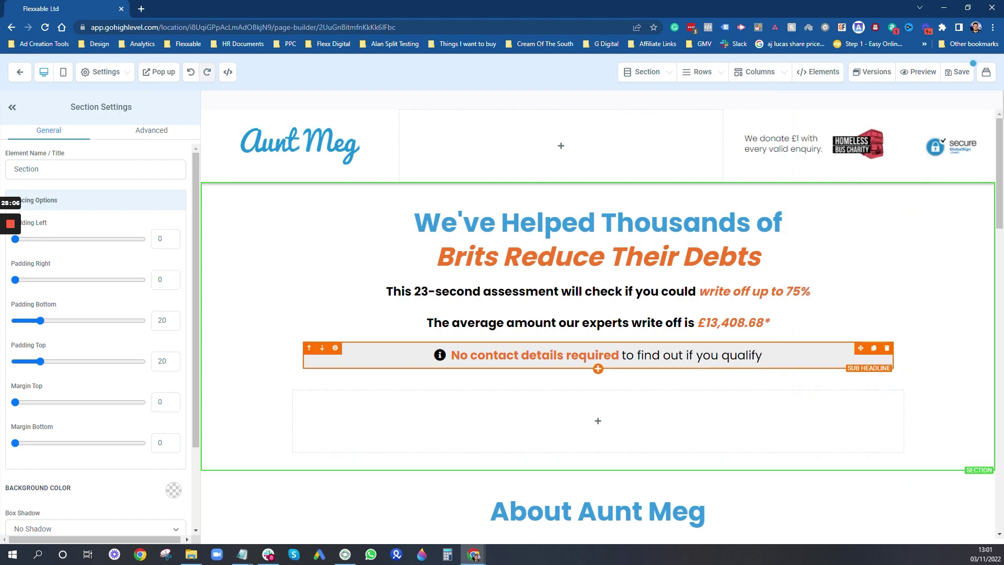
Review the page's tracking code and background settings, leaving both without edits
{"action": "left_click", "coordinate": [93, 75]}
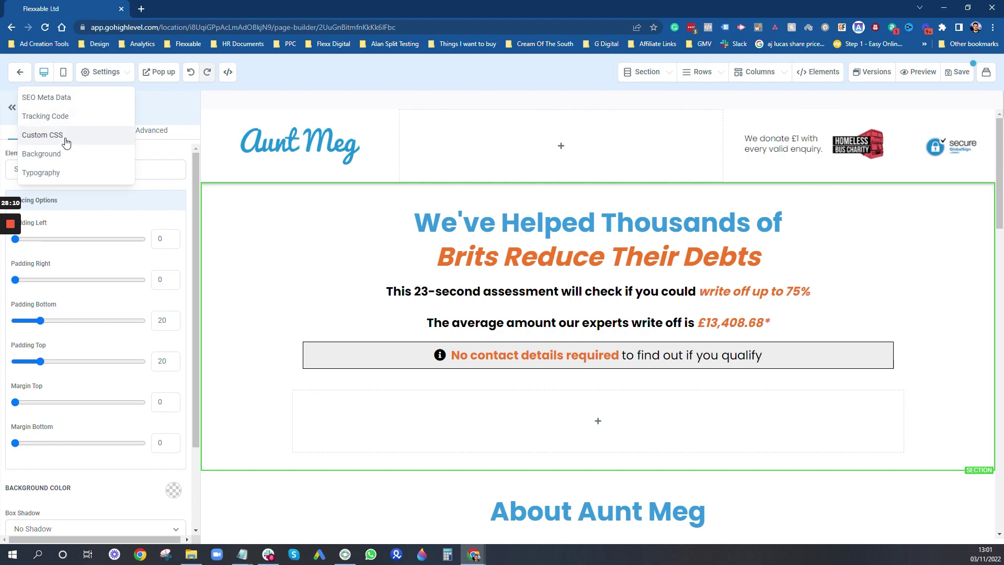
{"action": "left_click", "coordinate": [50, 118]}
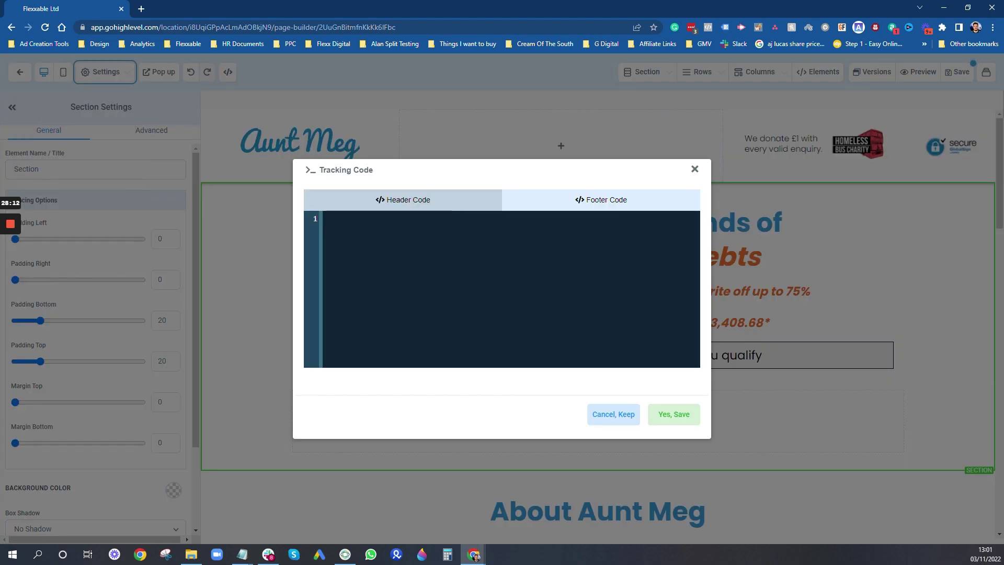
{"action": "left_click", "coordinate": [613, 414]}
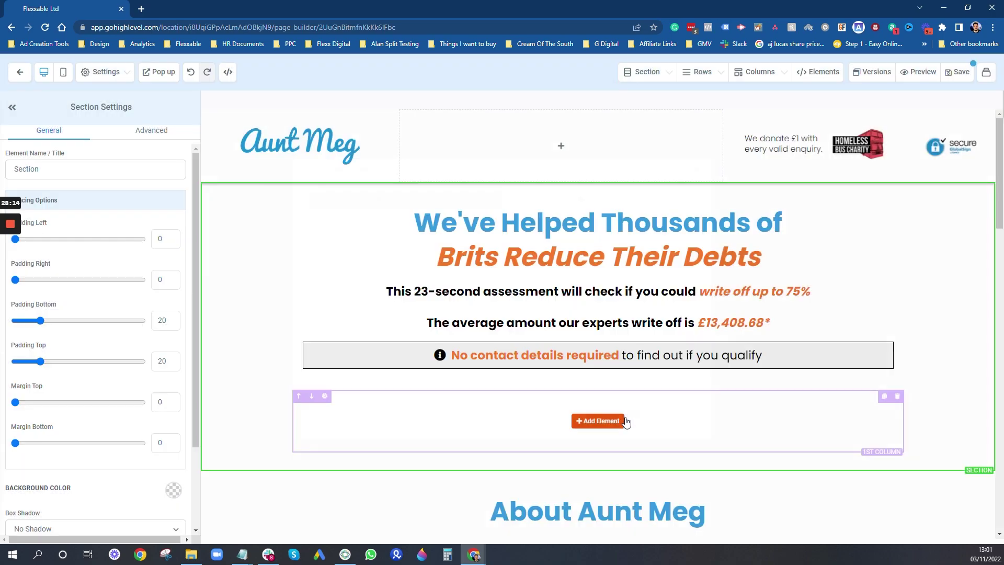
{"action": "left_click", "coordinate": [105, 72]}
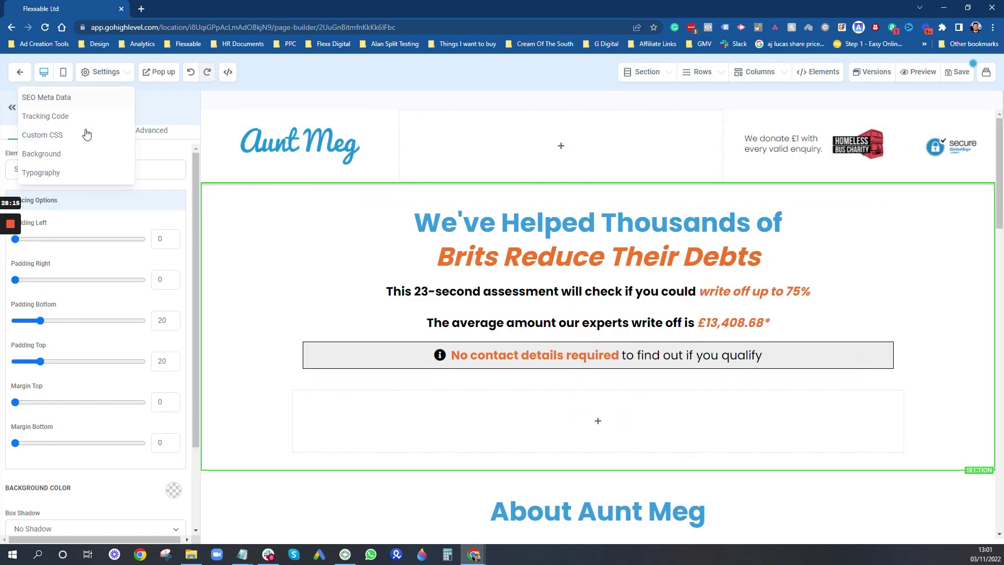
{"action": "left_click", "coordinate": [65, 153]}
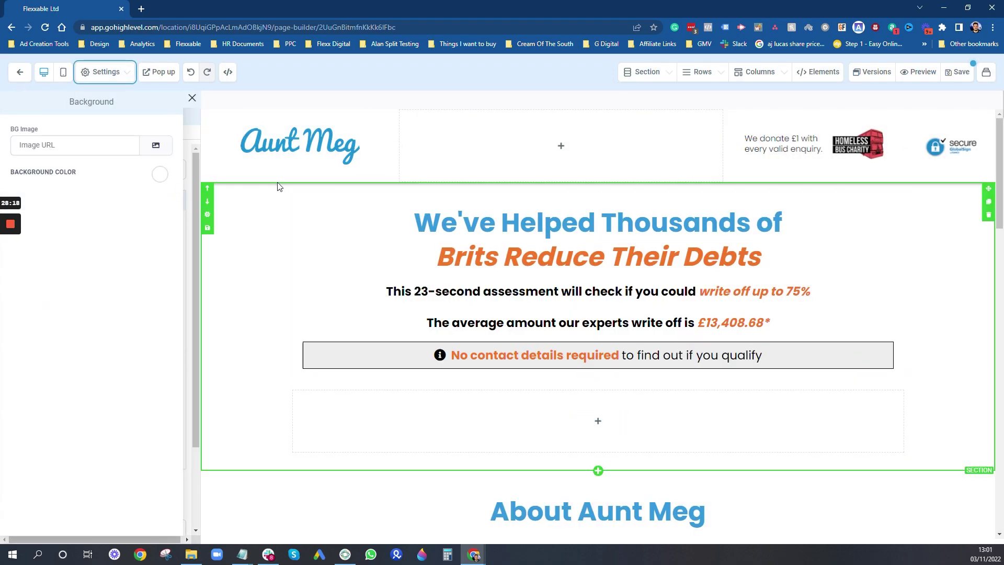
{"action": "left_click", "coordinate": [191, 98]}
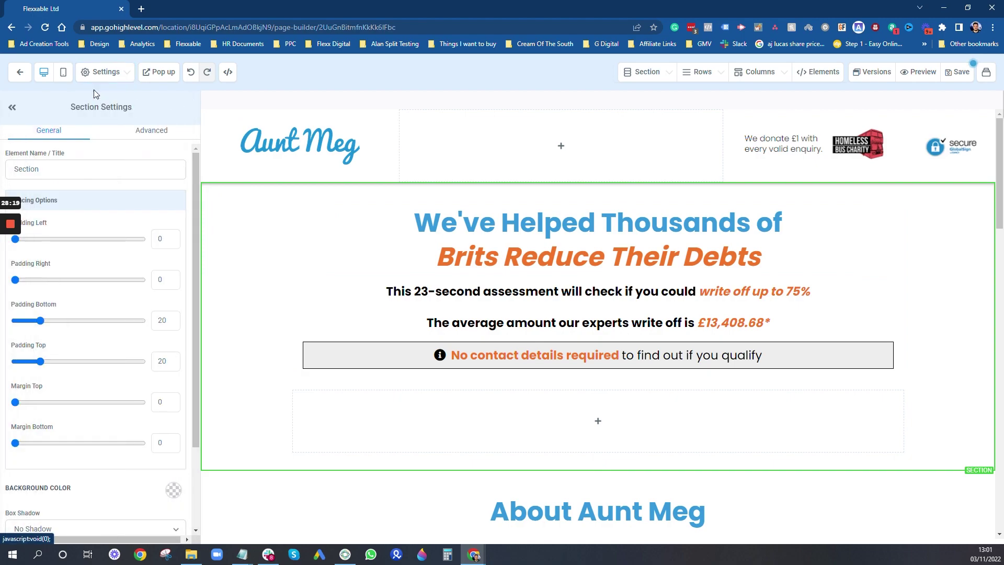
Switch to the mobile layout and hide the header's empty second column on mobile devices
{"action": "left_click", "coordinate": [64, 72]}
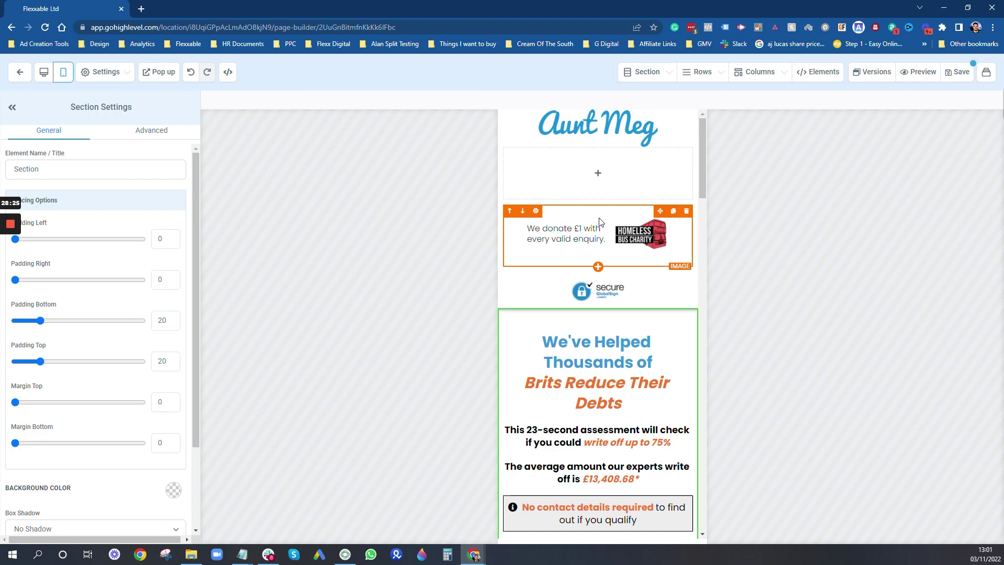
{"action": "left_click", "coordinate": [598, 188]}
{"action": "scroll", "coordinate": [130, 394], "scroll_direction": "down", "scroll_amount": 4}
{"action": "left_click", "coordinate": [152, 130]}
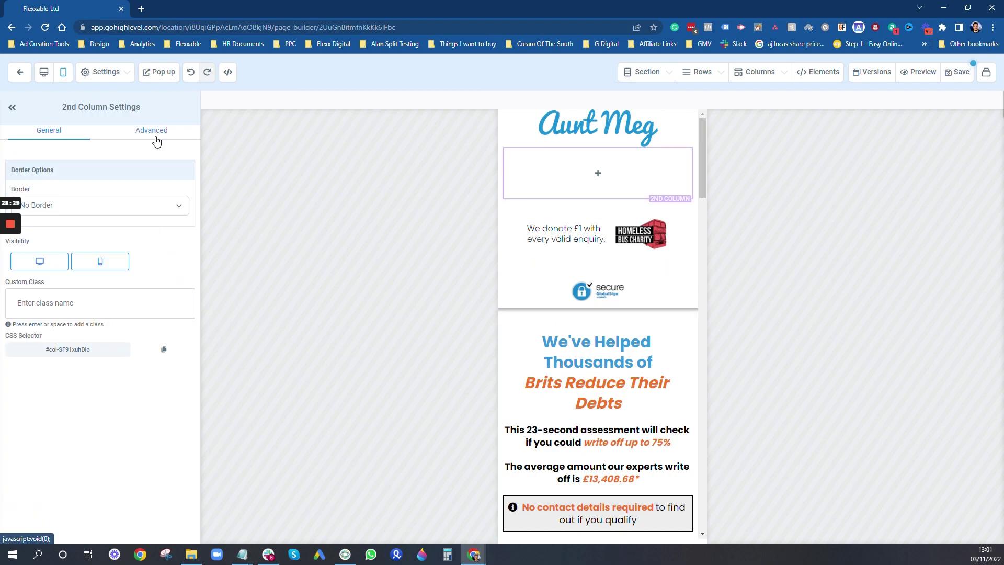
{"action": "left_click", "coordinate": [100, 264]}
Hide the Homeless Bus Charity donation image and the secure GlobalSign badge on mobile devices
{"action": "left_click", "coordinate": [578, 233]}
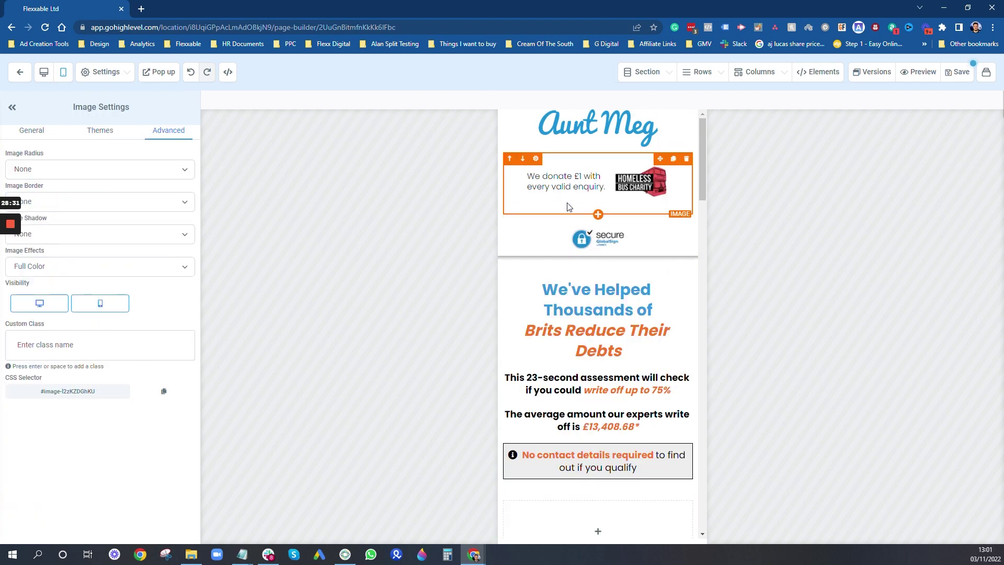
{"action": "left_click", "coordinate": [100, 303]}
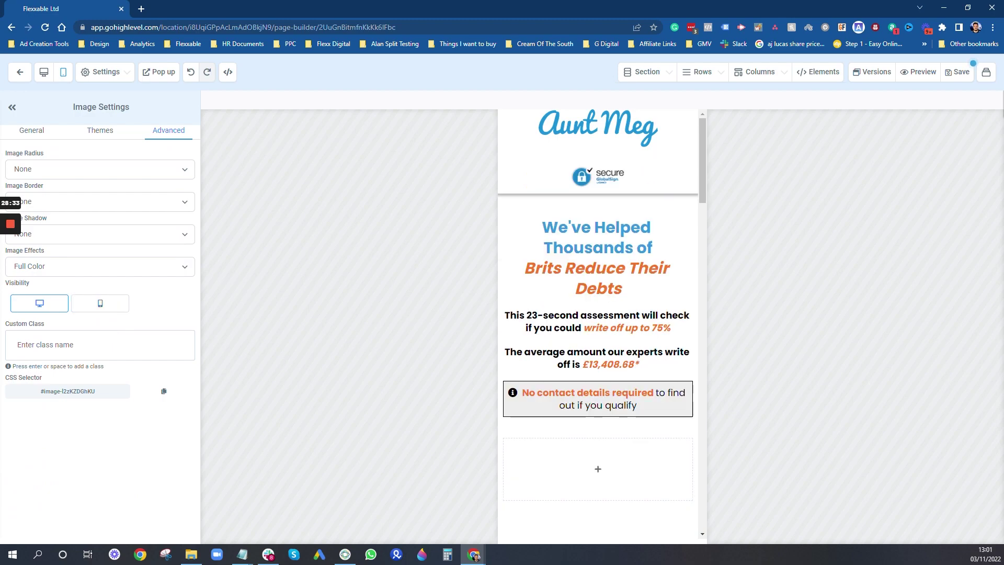
{"action": "left_click", "coordinate": [598, 176]}
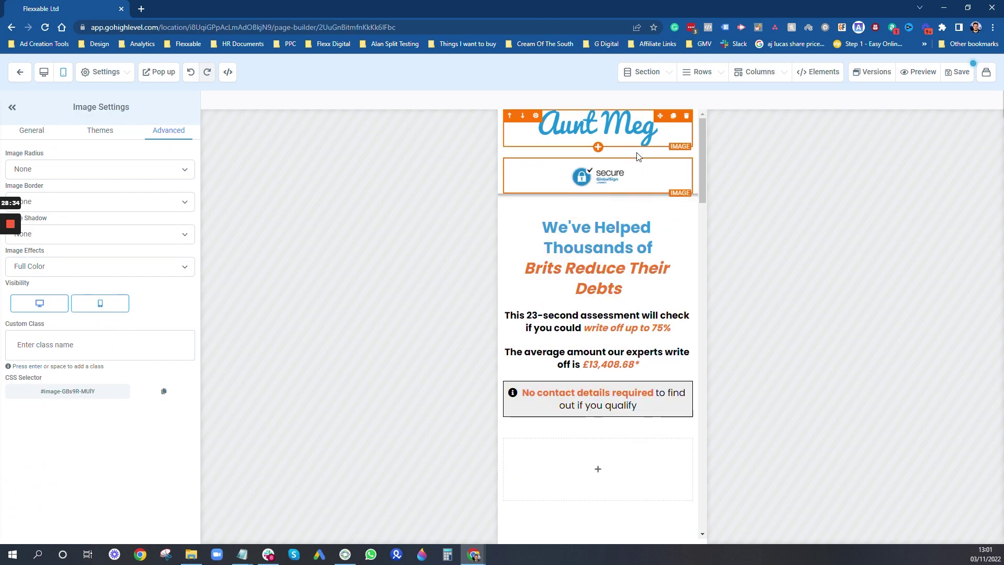
{"action": "left_click", "coordinate": [100, 304]}
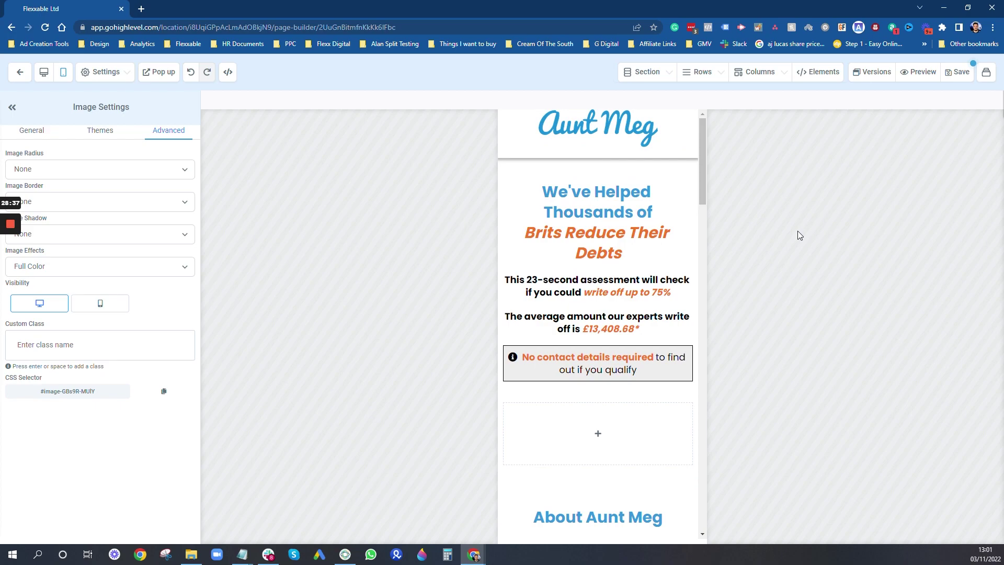
Hide the header's third column on mobile devices to remove its remaining empty space
{"action": "left_click", "coordinate": [650, 151]}
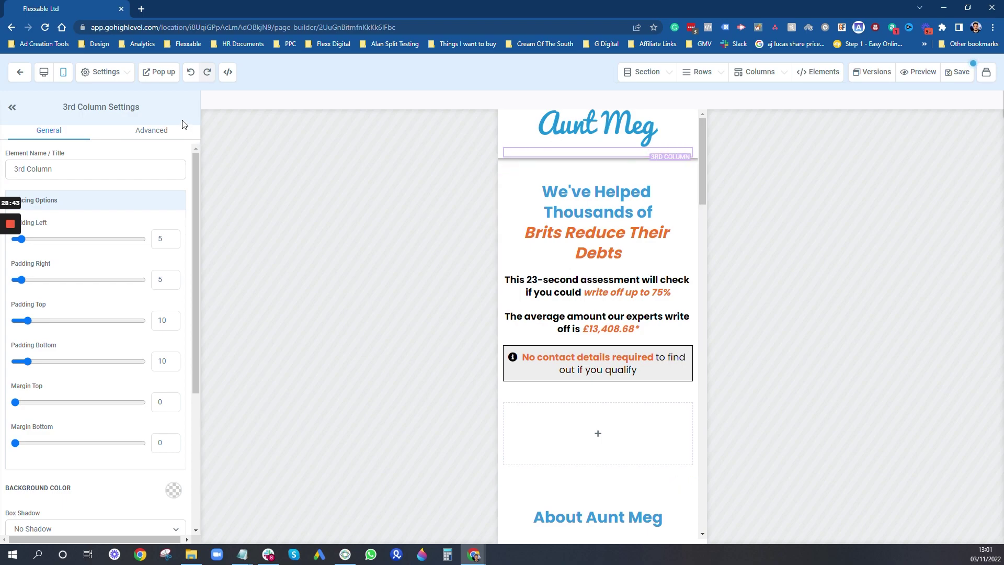
{"action": "left_click", "coordinate": [157, 133]}
{"action": "left_click", "coordinate": [100, 262]}
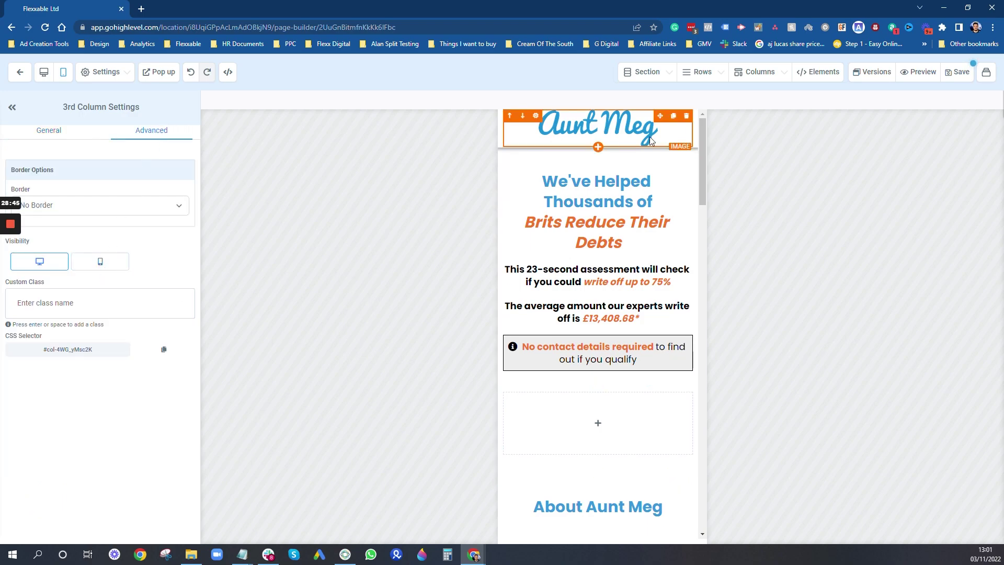
Set the bottom and top padding of the header's four-column row to 10 in the mobile layout
{"action": "left_click", "coordinate": [685, 139]}
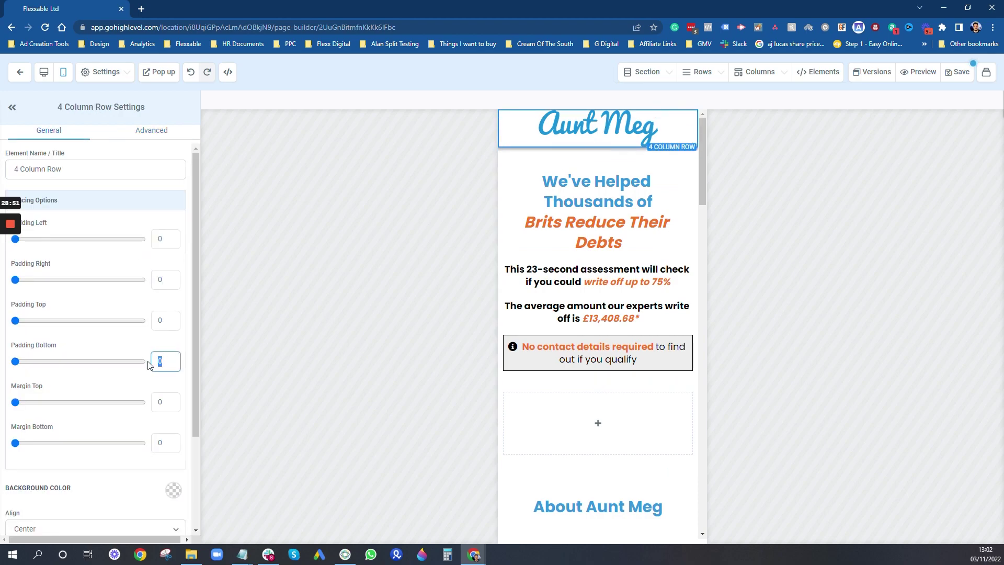
{"action": "type", "text": "10"}
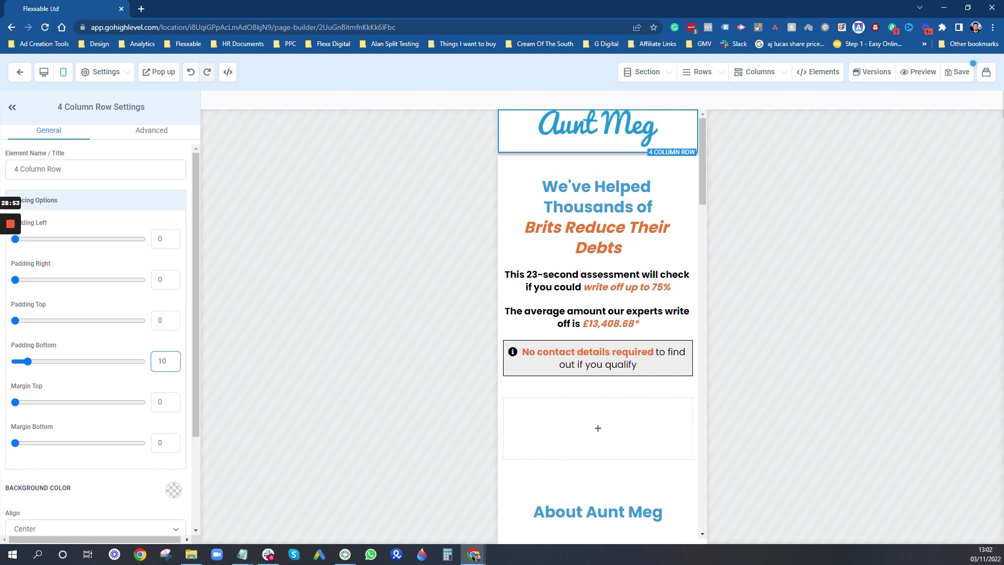
{"action": "left_click", "coordinate": [167, 317]}
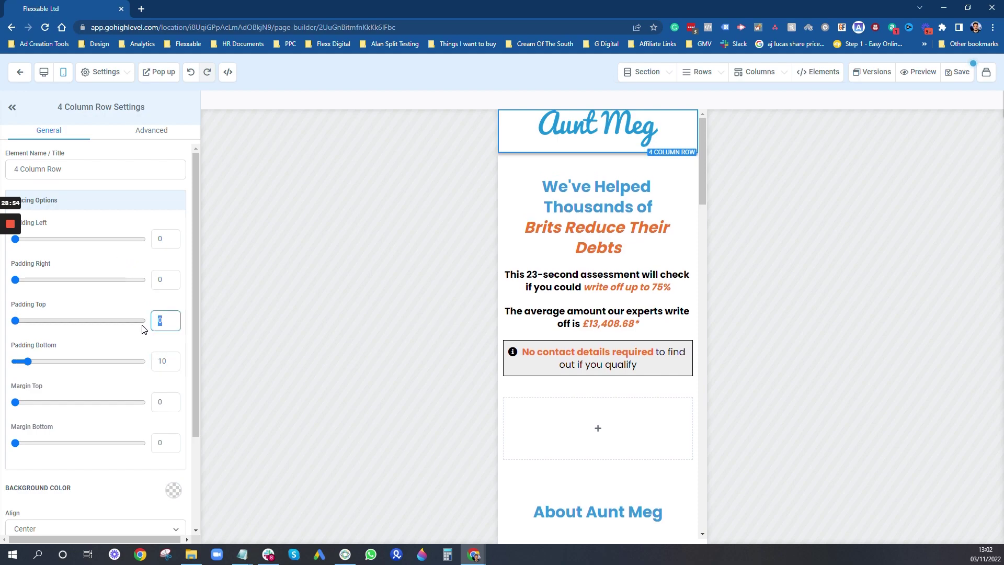
{"action": "type", "text": "10"}
{"action": "left_click", "coordinate": [243, 292]}
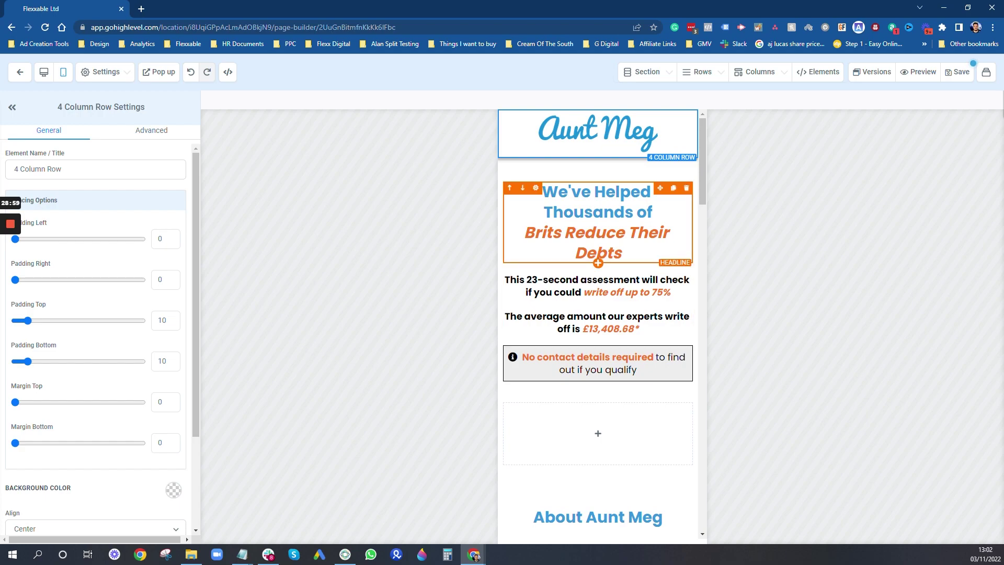
Try a top padding of 0 on the headline section, comparing the desktop and mobile layouts
{"action": "left_click", "coordinate": [600, 174]}
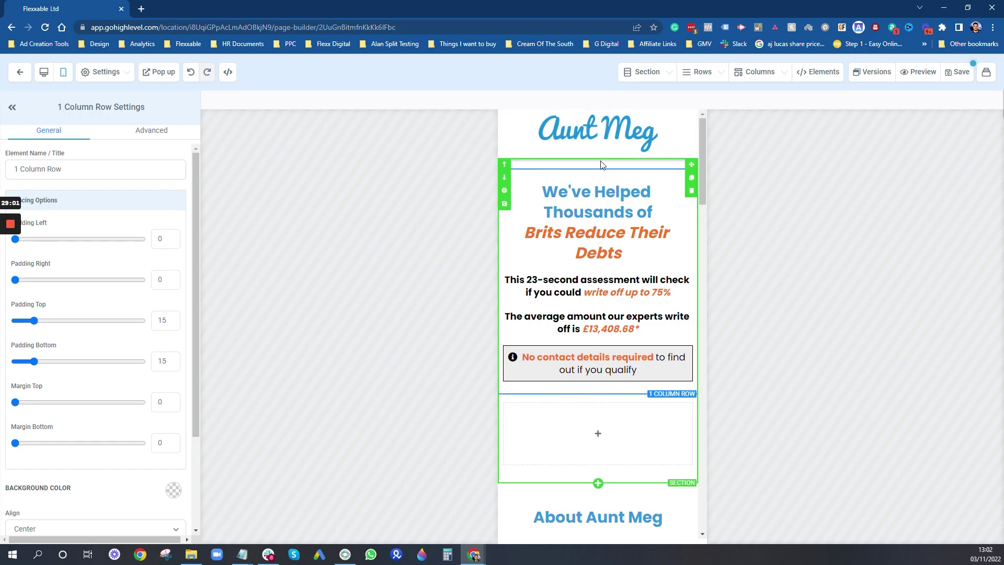
{"action": "left_click", "coordinate": [601, 165]}
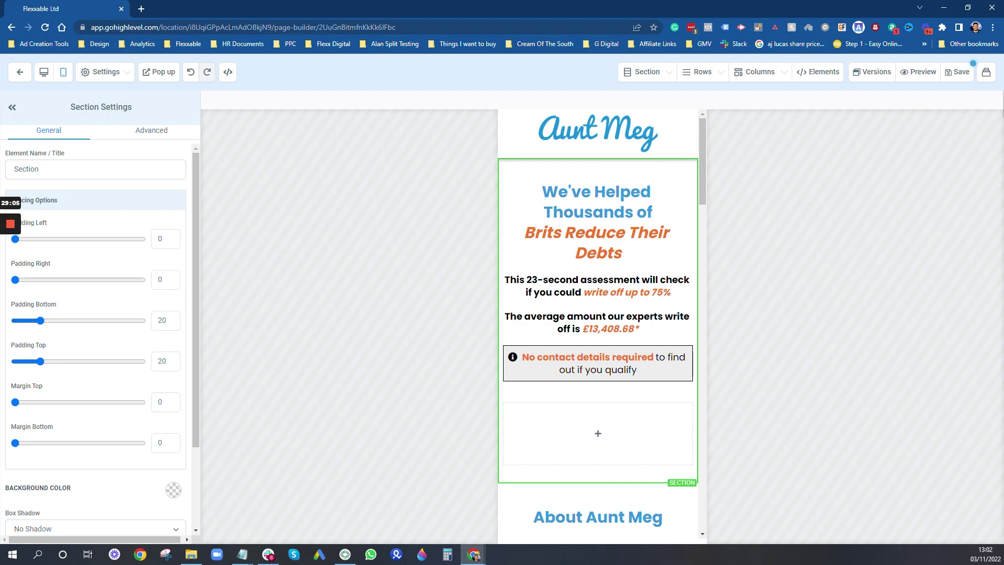
{"action": "double_click", "coordinate": [162, 361]}
{"action": "type", "text": "0"}
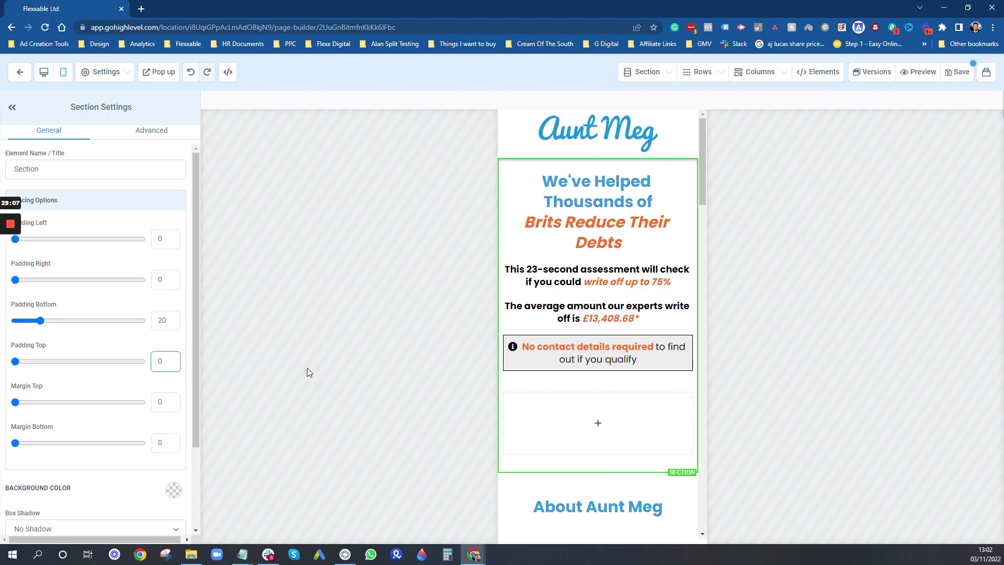
{"action": "left_click", "coordinate": [307, 372]}
{"action": "left_click", "coordinate": [44, 72]}
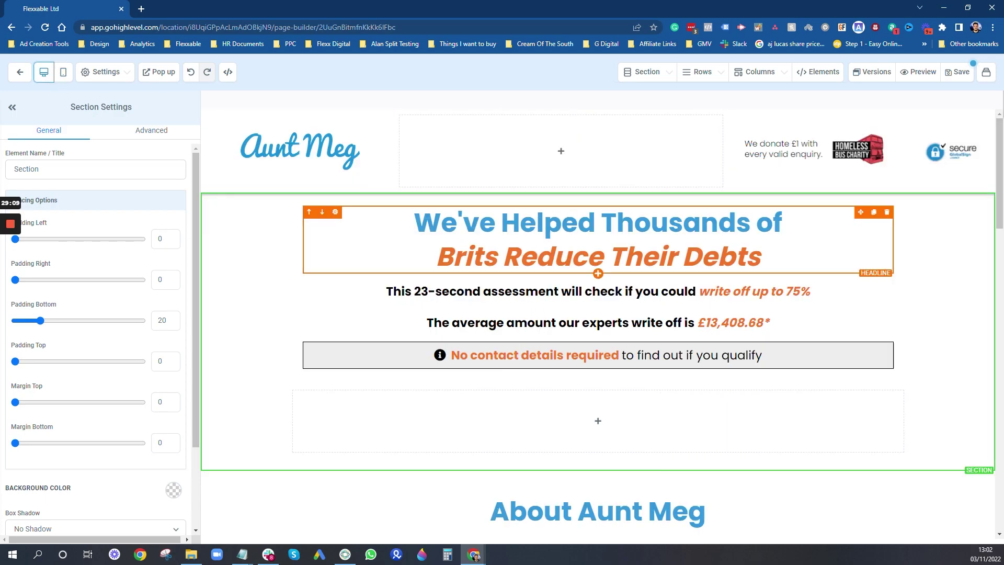
{"action": "left_click", "coordinate": [63, 73]}
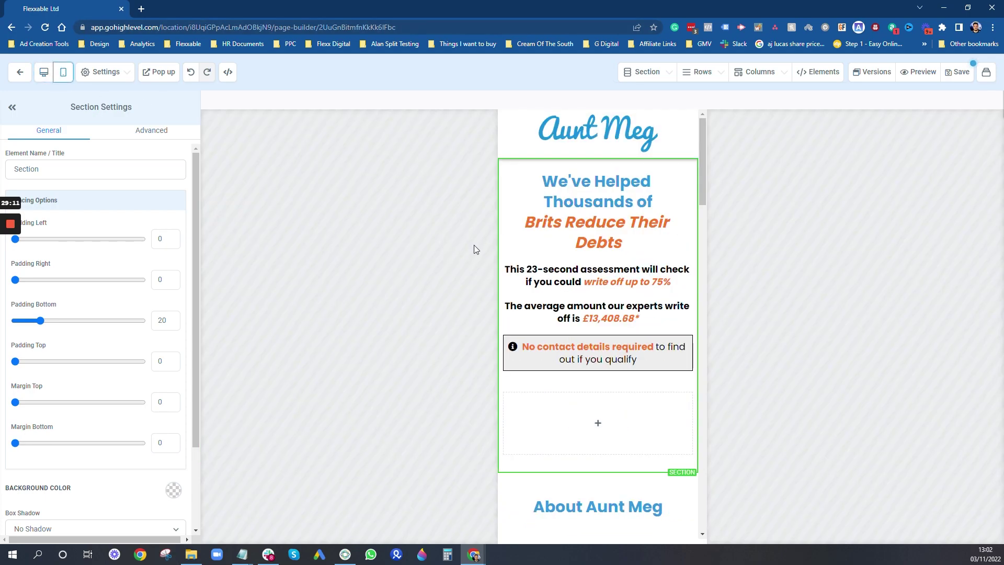
Set the headline section's top padding back to 20
{"action": "left_click", "coordinate": [162, 279]}
{"action": "double_click", "coordinate": [157, 366]}
{"action": "type", "text": "20"}
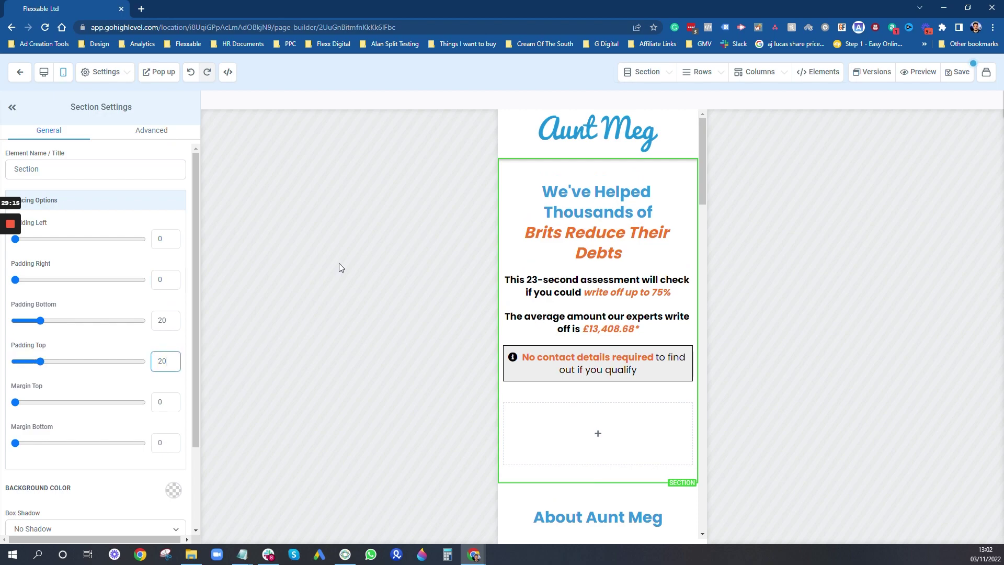
{"action": "left_click", "coordinate": [339, 263]}
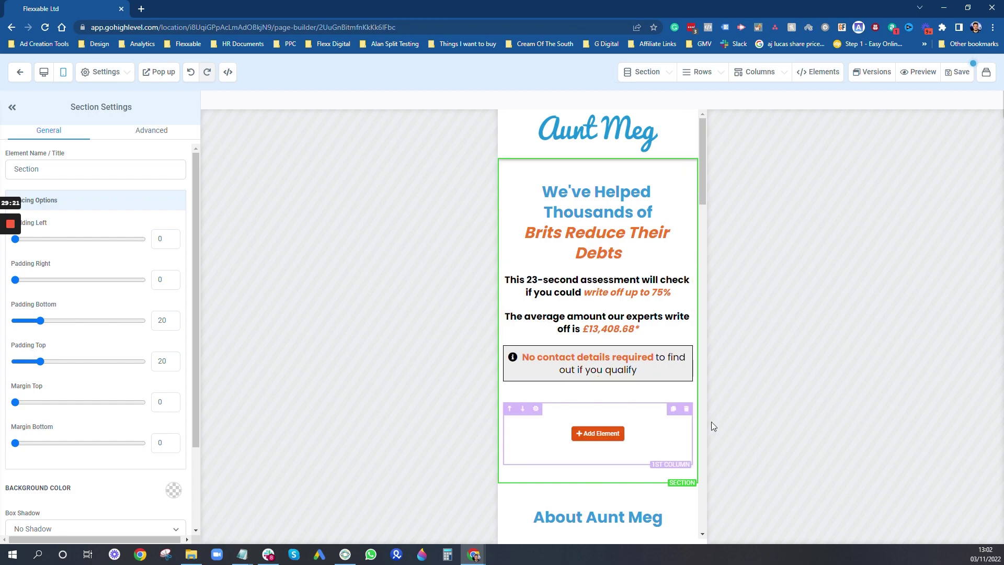
Review the spacing and content of the mobile layout from the About Aunt Meg section down to the footer
{"action": "scroll", "coordinate": [536, 335], "scroll_direction": "down", "scroll_amount": 4}
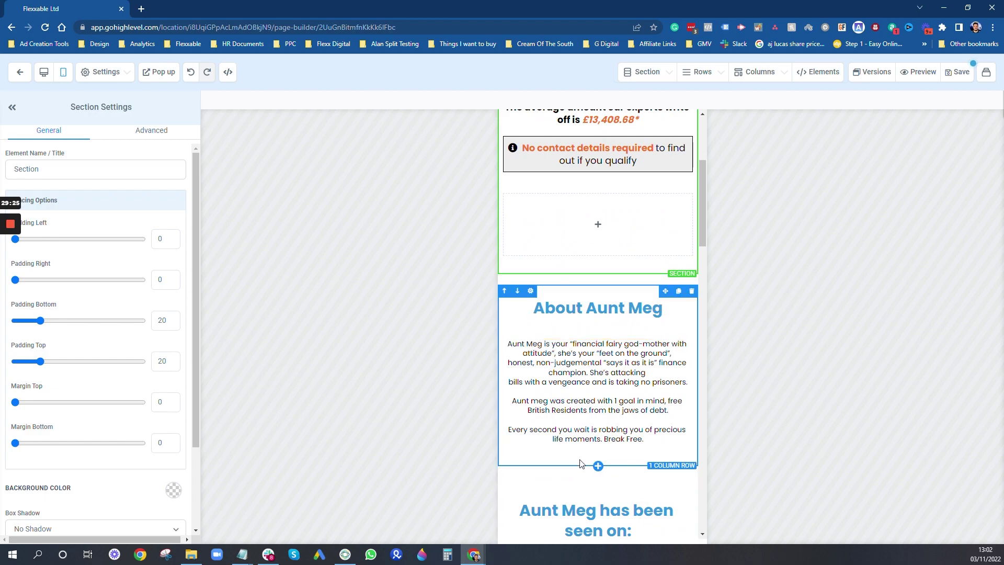
{"action": "scroll", "coordinate": [580, 314], "scroll_direction": "down", "scroll_amount": 4}
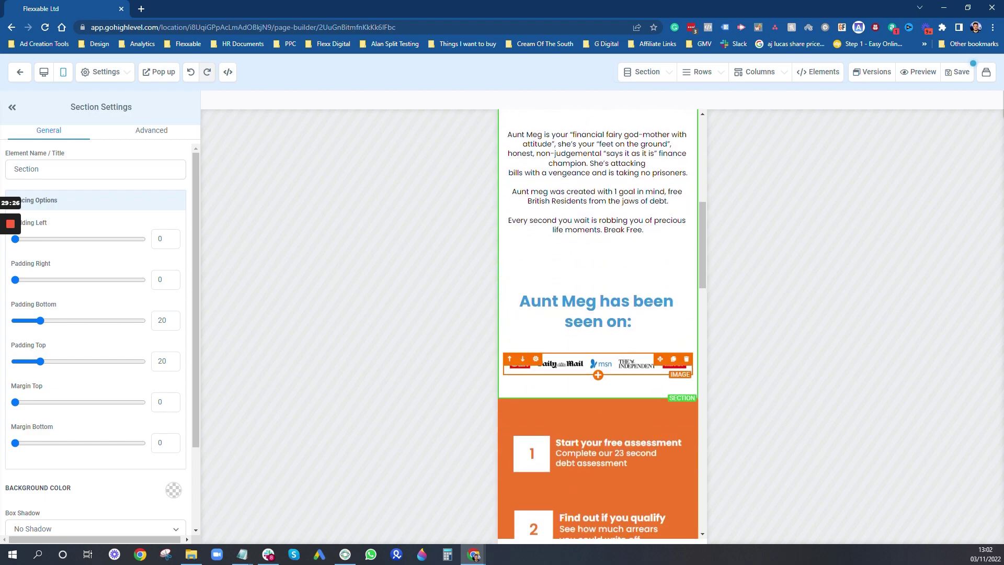
{"action": "left_click", "coordinate": [595, 246]}
{"action": "left_click", "coordinate": [643, 229]}
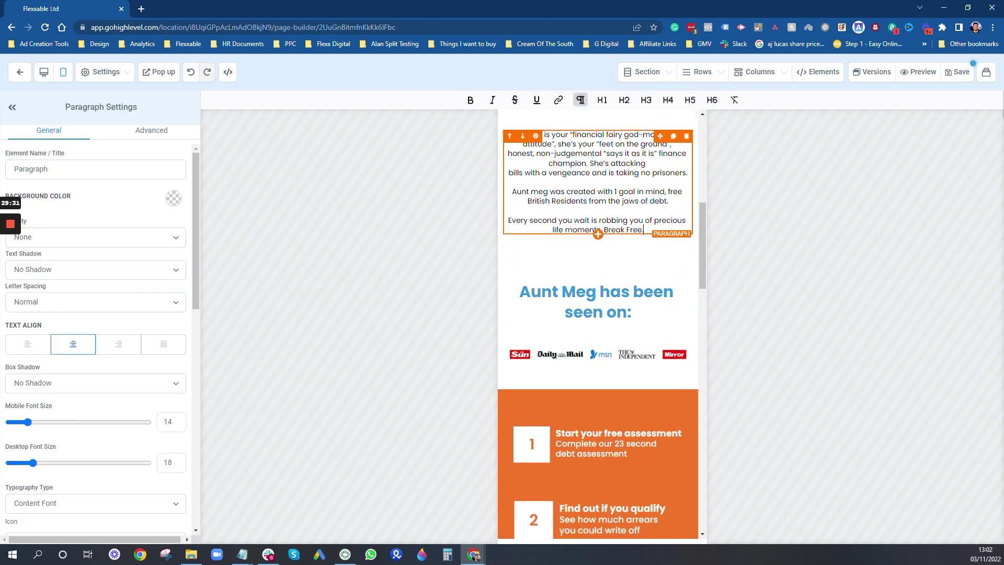
{"action": "left_click", "coordinate": [623, 268]}
{"action": "scroll", "coordinate": [591, 331], "scroll_direction": "up", "scroll_amount": 1}
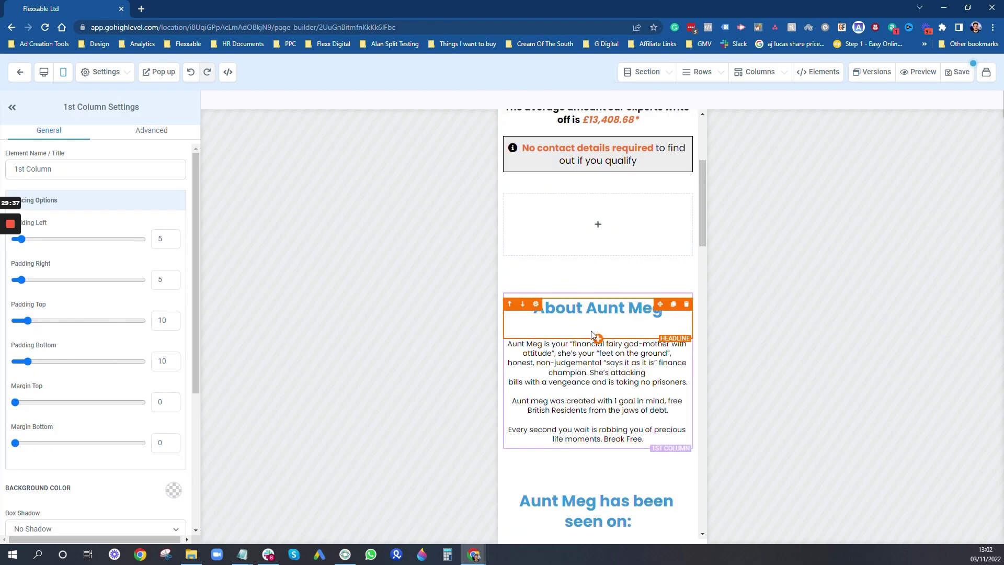
{"action": "scroll", "coordinate": [592, 334], "scroll_direction": "down", "scroll_amount": 5}
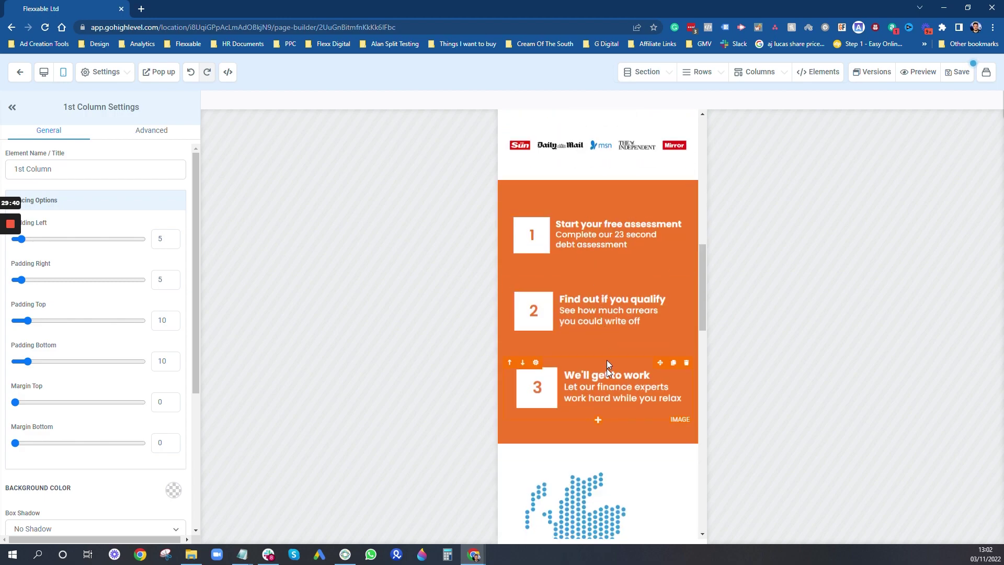
{"action": "scroll", "coordinate": [597, 255], "scroll_direction": "up", "scroll_amount": 2}
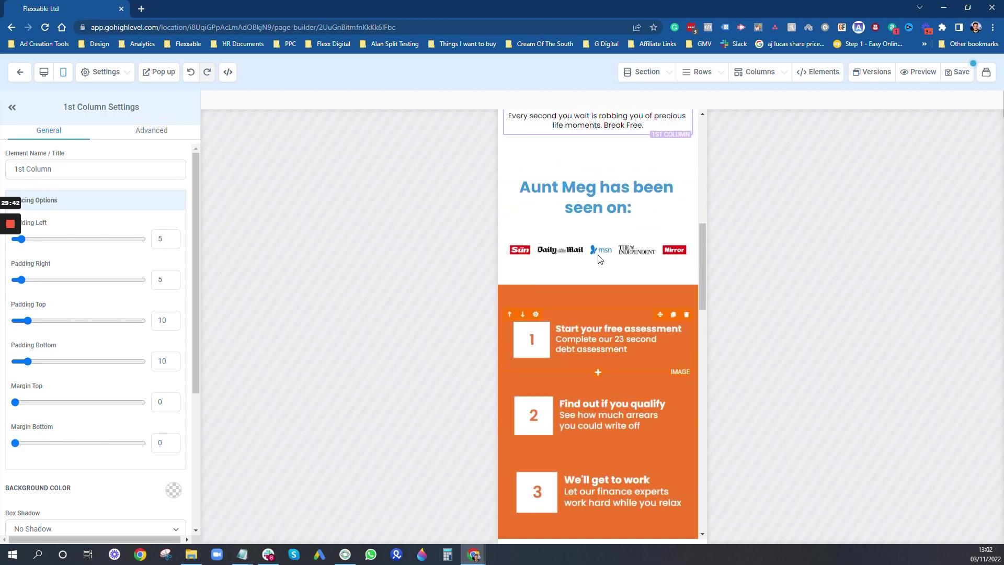
{"action": "scroll", "coordinate": [600, 260], "scroll_direction": "down", "scroll_amount": 4}
{"action": "scroll", "coordinate": [600, 259], "scroll_direction": "down", "scroll_amount": 7}
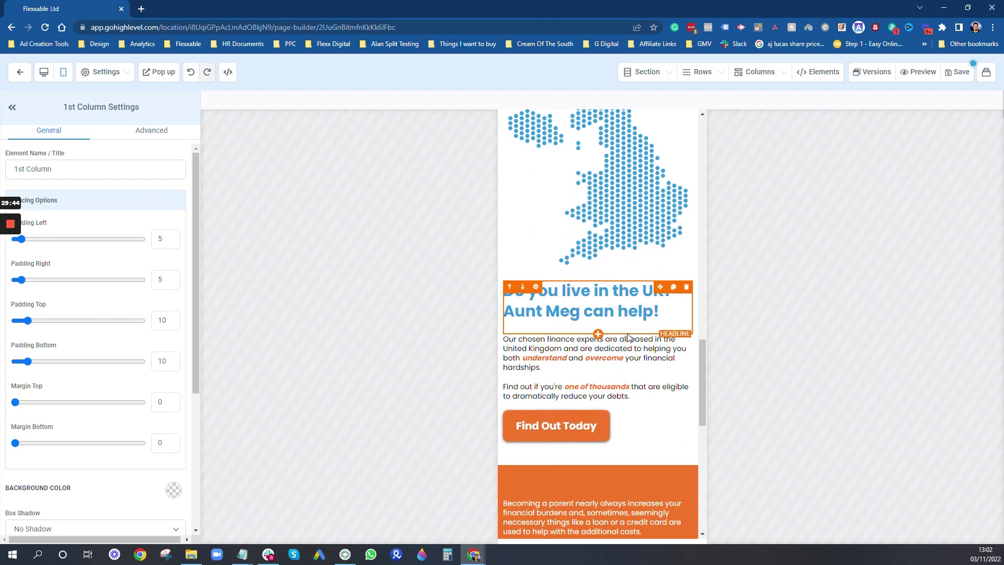
{"action": "scroll", "coordinate": [638, 479], "scroll_direction": "down", "scroll_amount": 6}
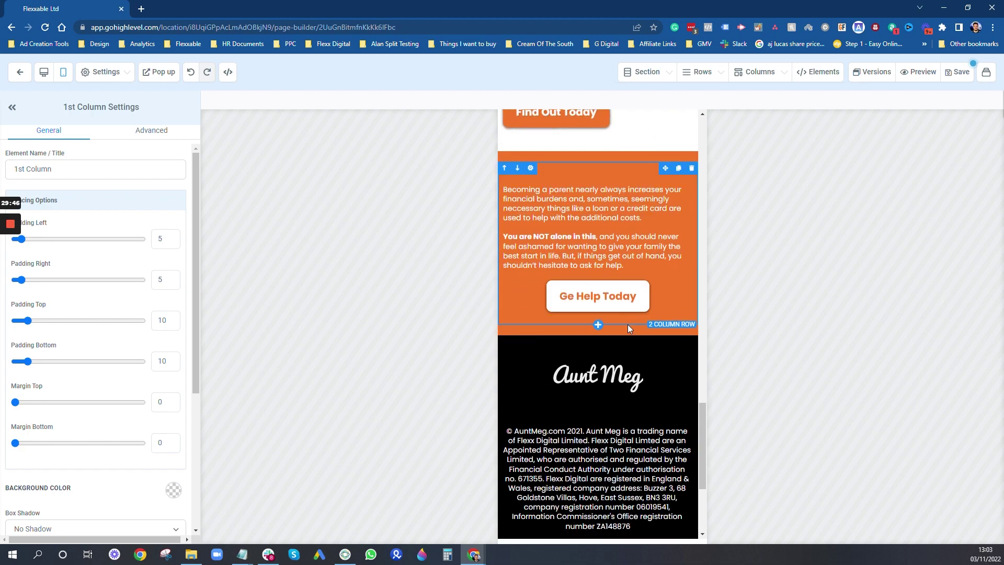
{"action": "scroll", "coordinate": [611, 304], "scroll_direction": "down", "scroll_amount": 2}
{"action": "scroll", "coordinate": [585, 319], "scroll_direction": "up", "scroll_amount": 5}
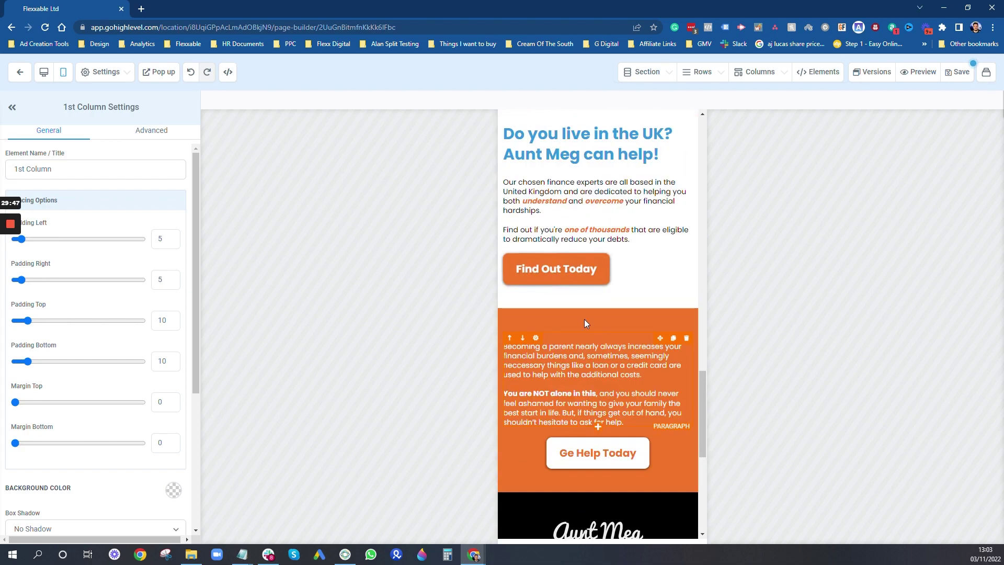
{"action": "scroll", "coordinate": [688, 341], "scroll_direction": "up", "scroll_amount": 15}
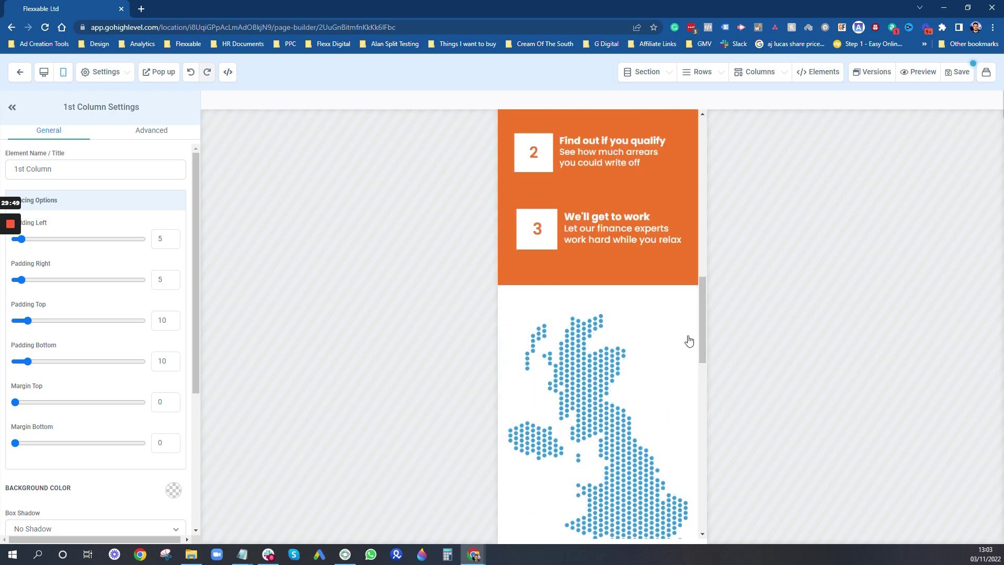
Switch to the desktop layout and add a Custom JS/HTML element to the empty column beneath the "No contact details required" notice
{"action": "left_click", "coordinate": [45, 73]}
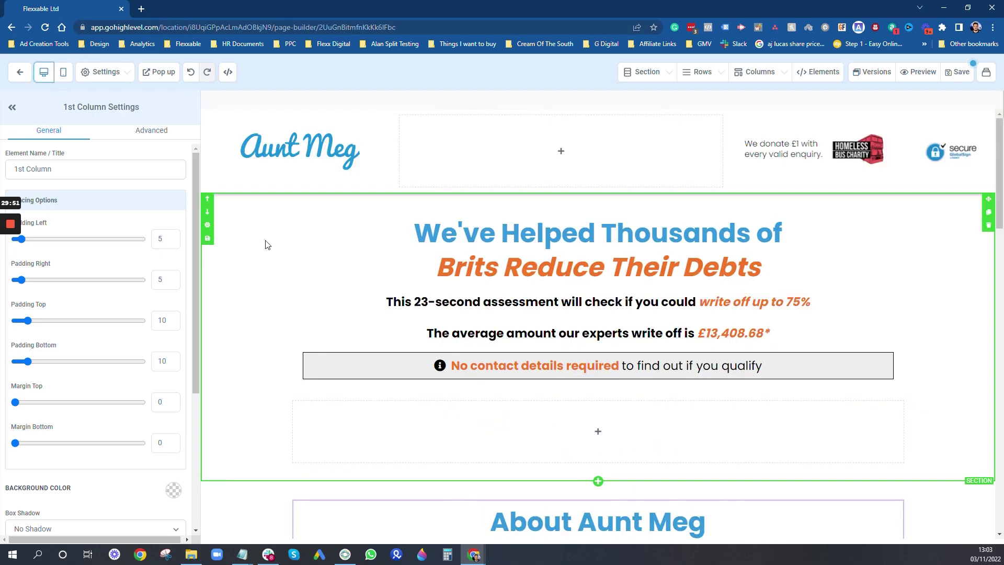
{"action": "scroll", "coordinate": [420, 341], "scroll_direction": "down", "scroll_amount": 4}
{"action": "scroll", "coordinate": [560, 320], "scroll_direction": "up", "scroll_amount": 3}
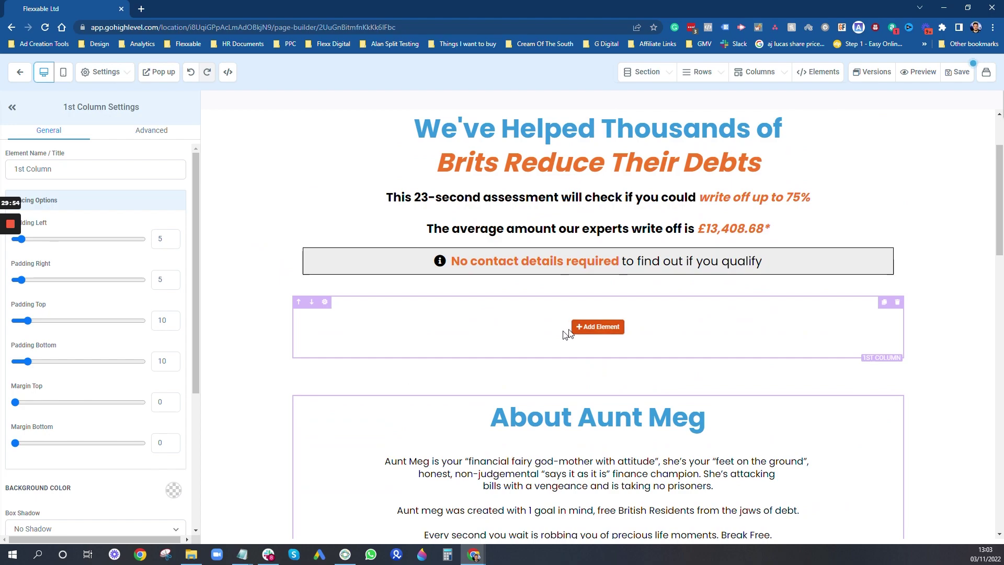
{"action": "left_click", "coordinate": [580, 327]}
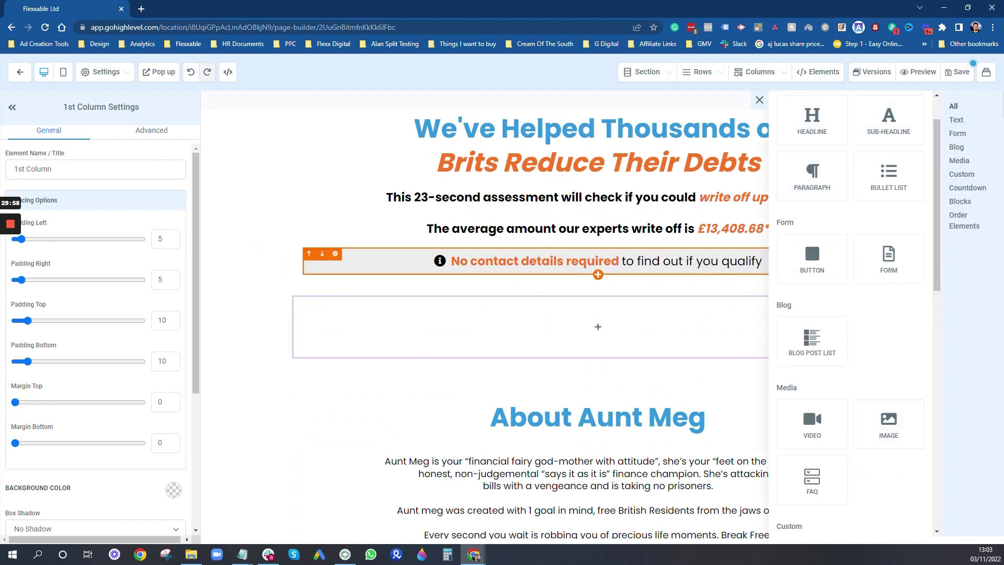
{"action": "scroll", "coordinate": [841, 233], "scroll_direction": "up", "scroll_amount": 2}
{"action": "type", "text": "html"}
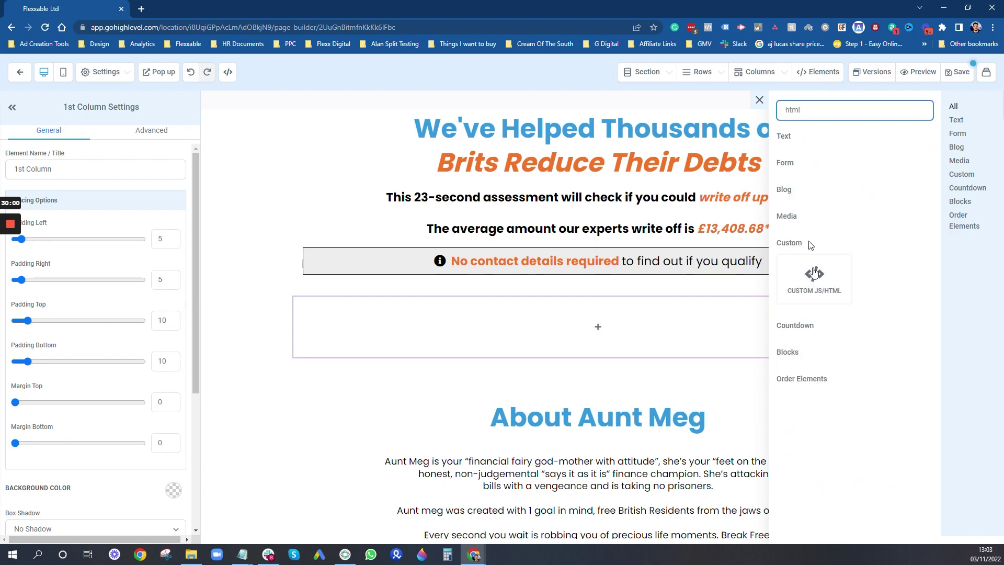
{"action": "left_click", "coordinate": [814, 273]}
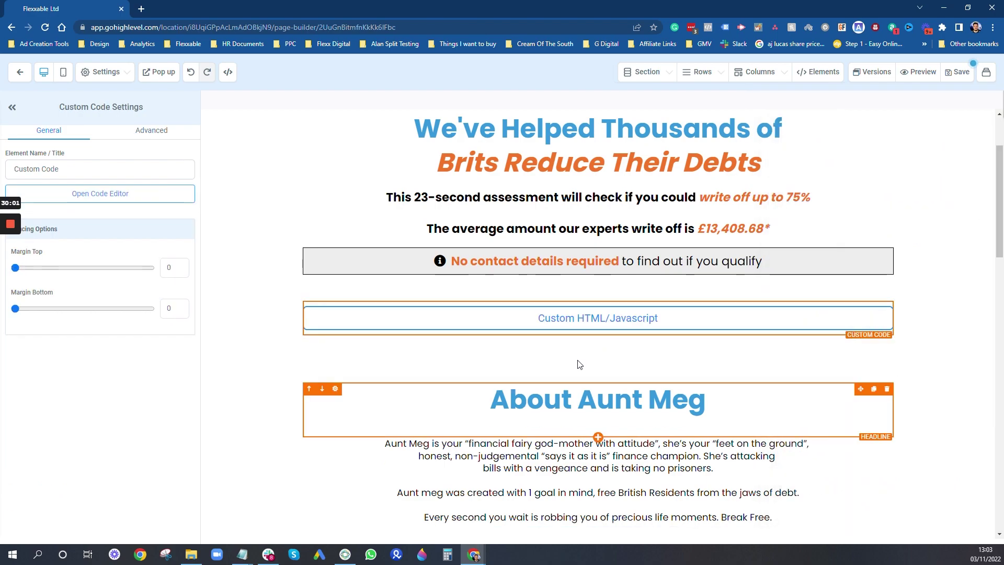
Rename the new custom code element to "Custom Code 1"
{"action": "left_click", "coordinate": [100, 169]}
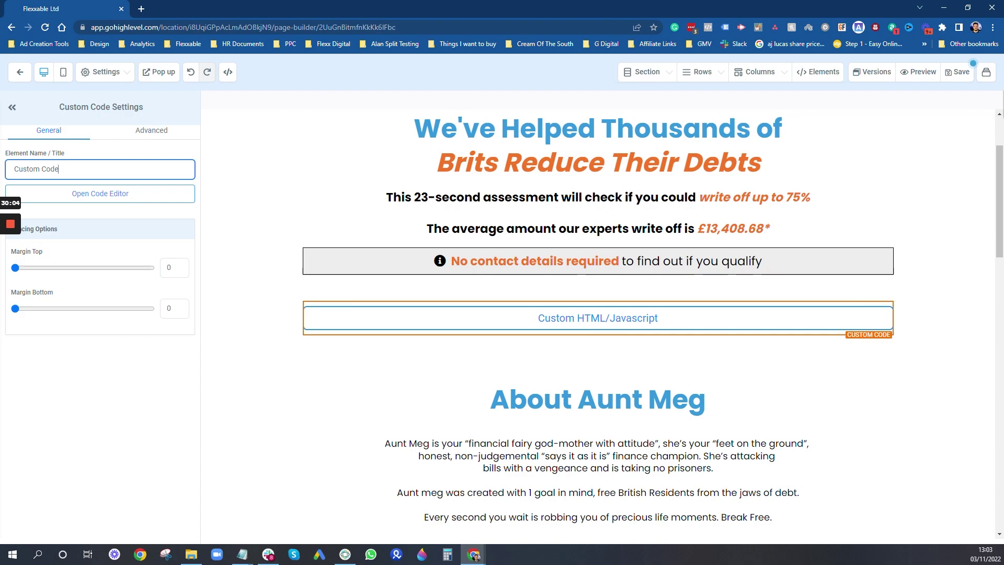
{"action": "type", "text": "1"}
{"action": "left_click", "coordinate": [94, 385]}
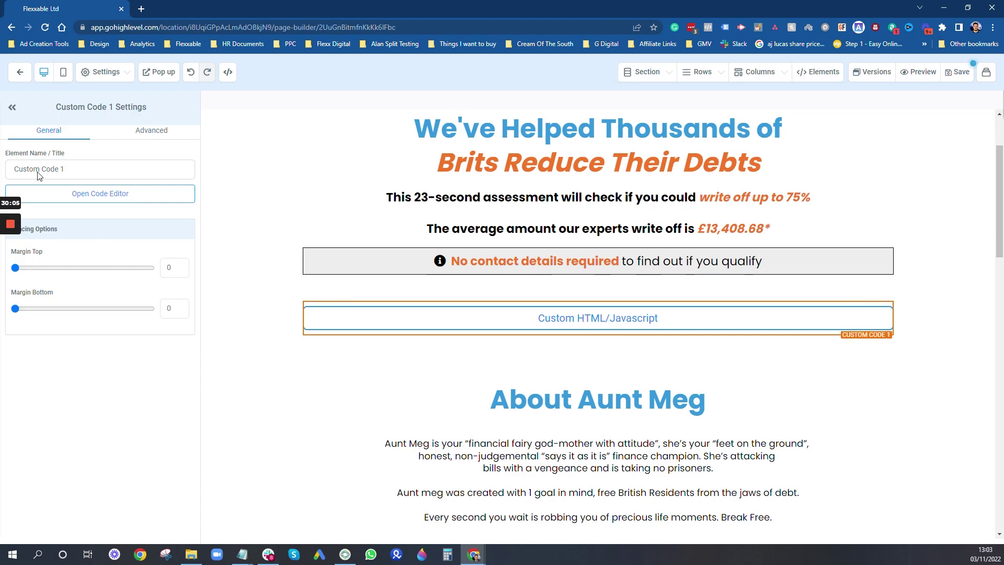
Set the link action of the "Find Out Today" button beside the UK map to Scroll to element
{"action": "scroll", "coordinate": [622, 335], "scroll_direction": "down", "scroll_amount": 15}
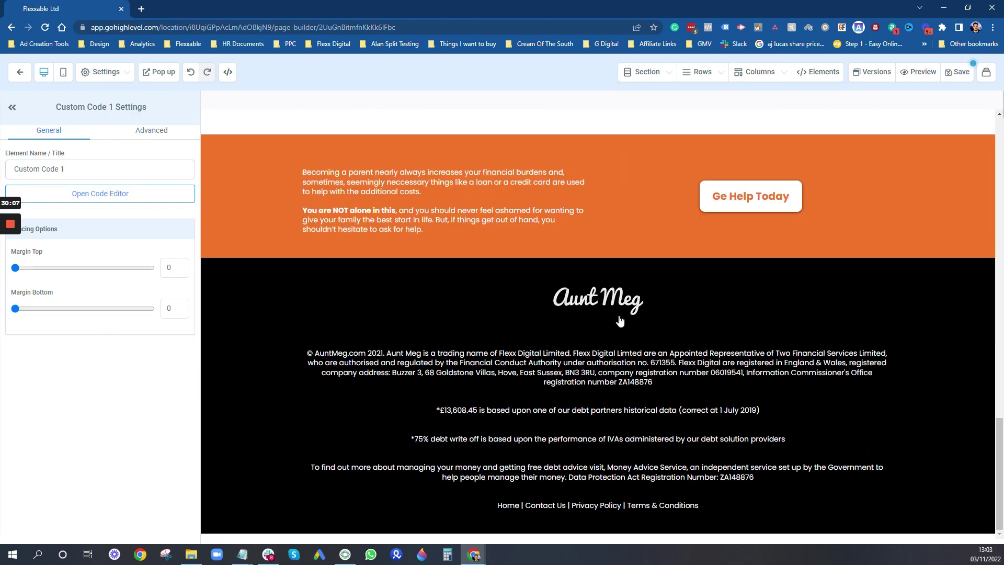
{"action": "scroll", "coordinate": [619, 320], "scroll_direction": "up", "scroll_amount": 5}
{"action": "scroll", "coordinate": [620, 320], "scroll_direction": "up", "scroll_amount": 10}
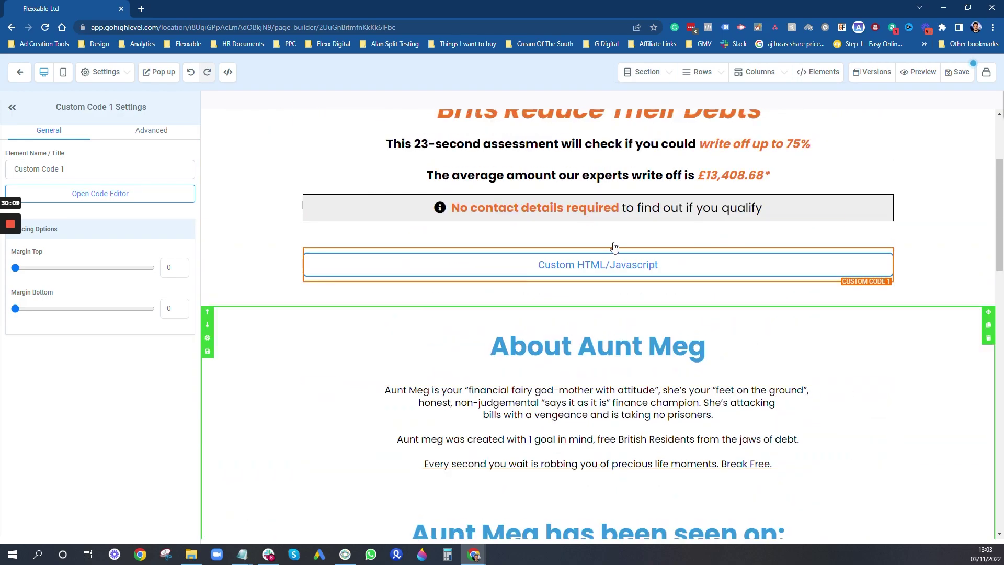
{"action": "scroll", "coordinate": [547, 285], "scroll_direction": "up", "scroll_amount": 2}
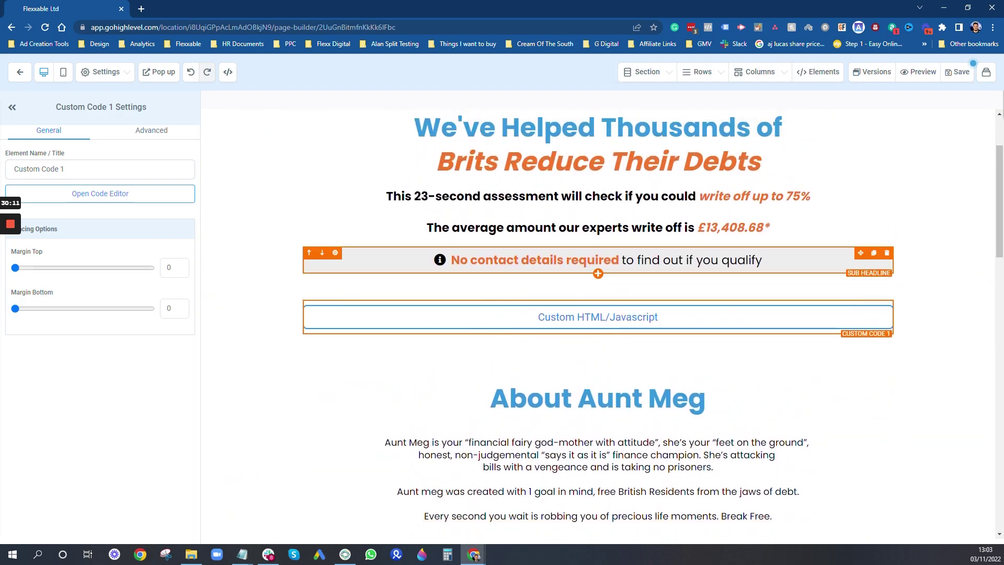
{"action": "scroll", "coordinate": [591, 352], "scroll_direction": "down", "scroll_amount": 8}
{"action": "scroll", "coordinate": [591, 351], "scroll_direction": "down", "scroll_amount": 6}
{"action": "left_click", "coordinate": [654, 347]}
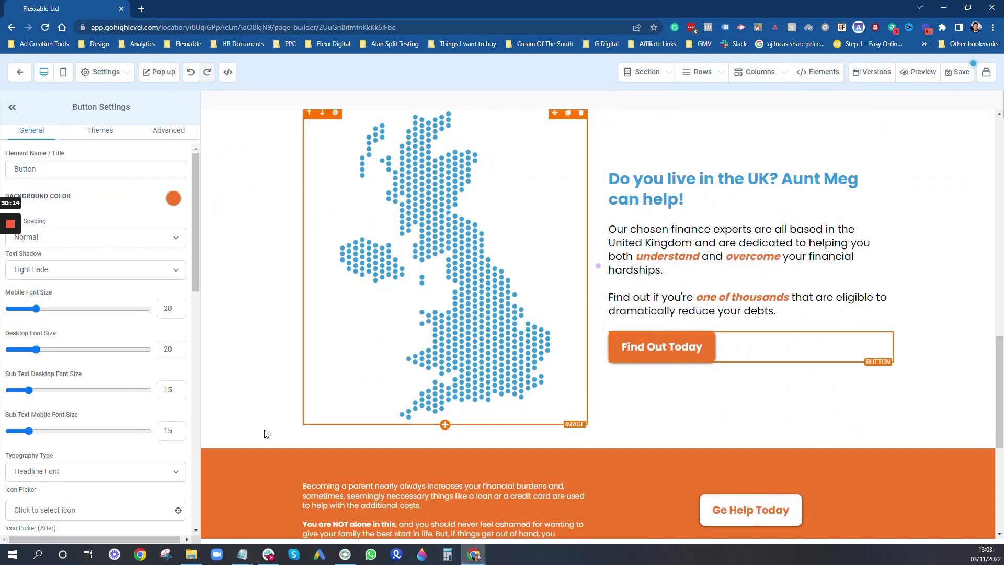
{"action": "scroll", "coordinate": [30, 349], "scroll_direction": "down", "scroll_amount": 10}
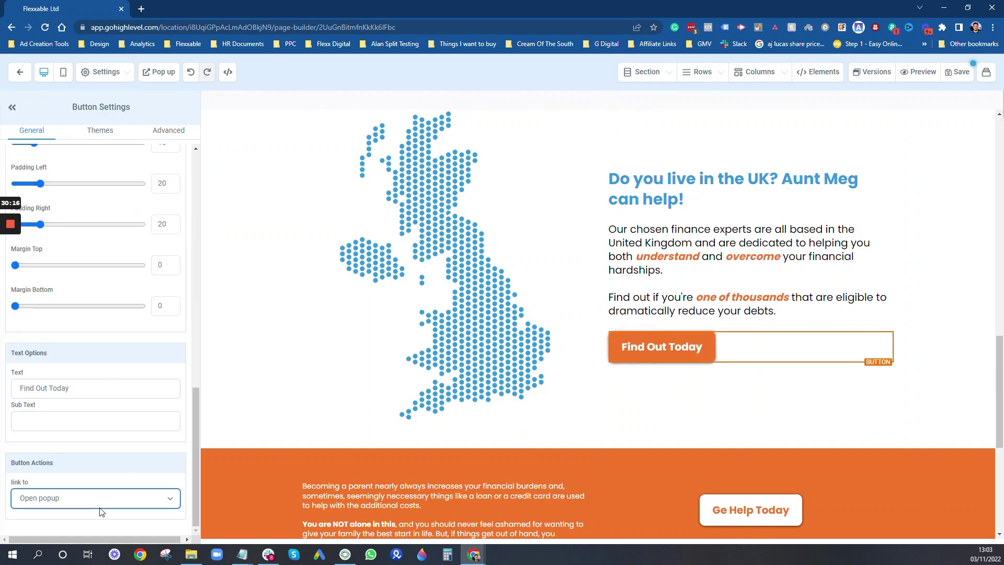
{"action": "left_click", "coordinate": [103, 500]}
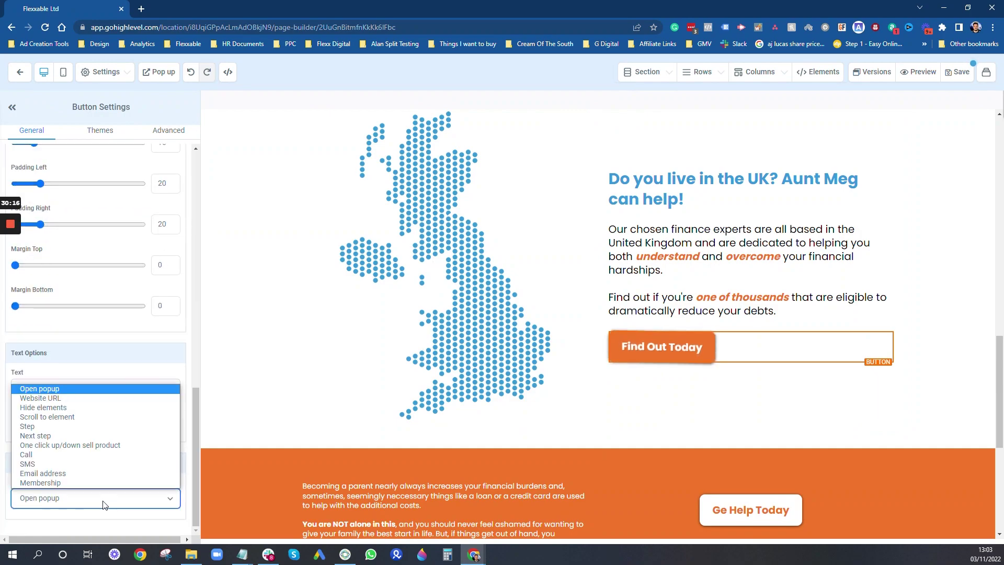
{"action": "left_click", "coordinate": [75, 417]}
Choose Custom Code 1 as the element the "Find Out Today" button scrolls to
{"action": "scroll", "coordinate": [84, 471], "scroll_direction": "down", "scroll_amount": 1}
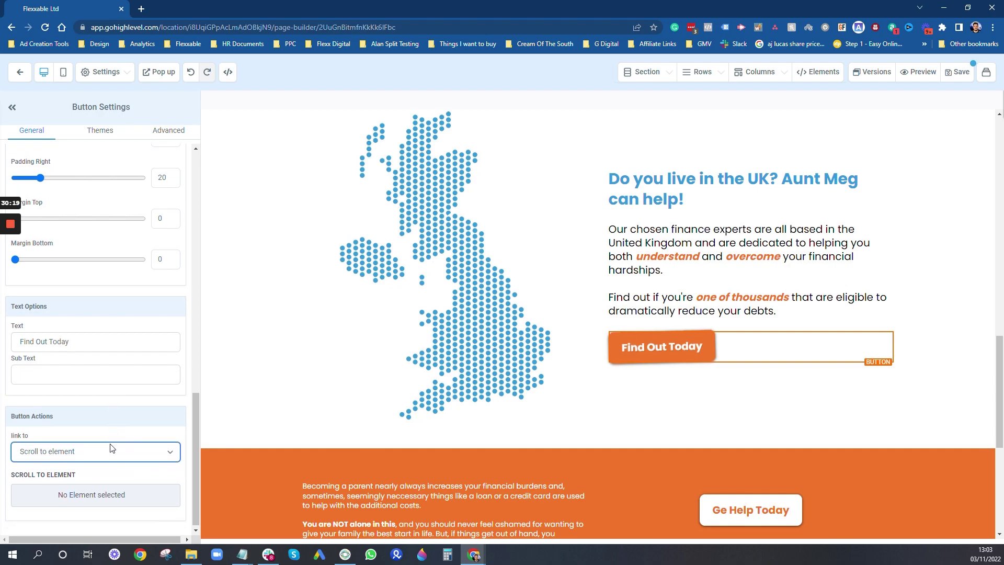
{"action": "left_click", "coordinate": [84, 497]}
{"action": "scroll", "coordinate": [135, 418], "scroll_direction": "down", "scroll_amount": 2}
{"action": "scroll", "coordinate": [106, 466], "scroll_direction": "down", "scroll_amount": 3}
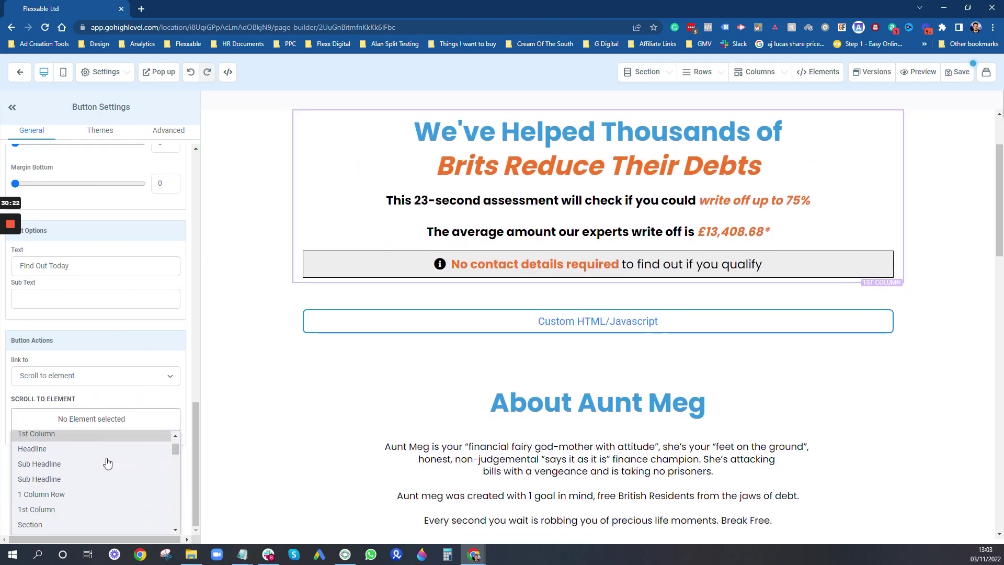
{"action": "scroll", "coordinate": [107, 464], "scroll_direction": "down", "scroll_amount": 5}
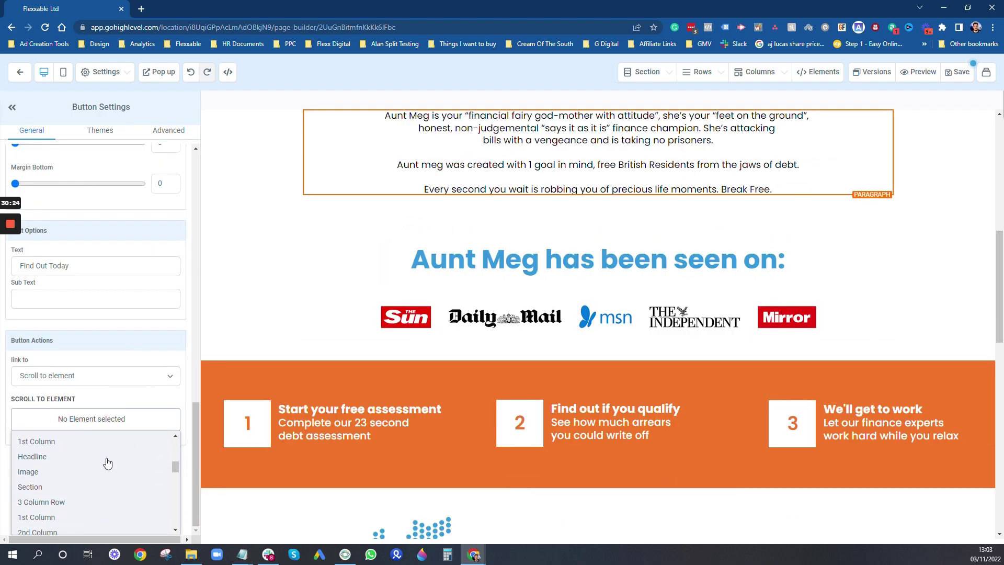
{"action": "scroll", "coordinate": [105, 481], "scroll_direction": "down", "scroll_amount": 4}
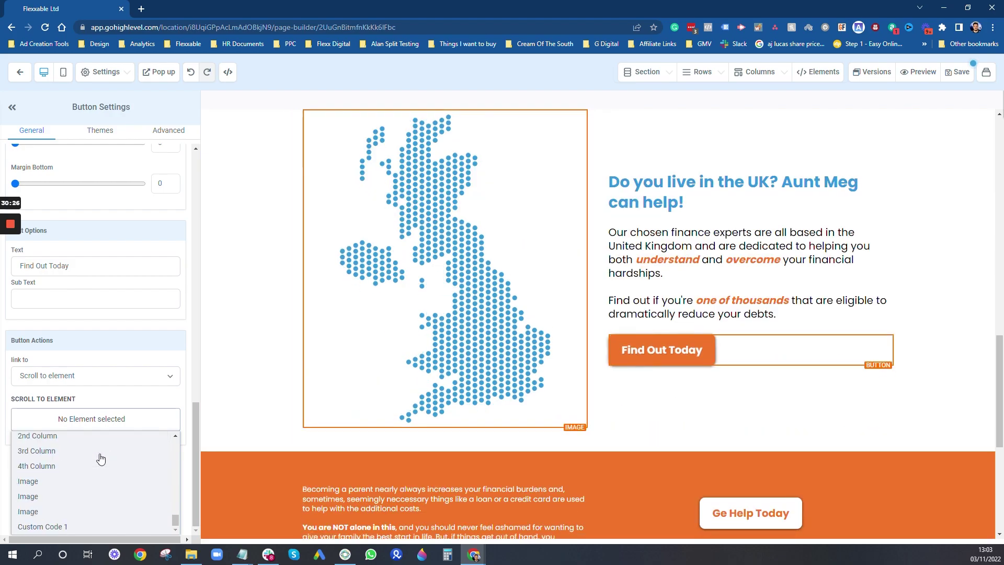
{"action": "left_click", "coordinate": [89, 527]}
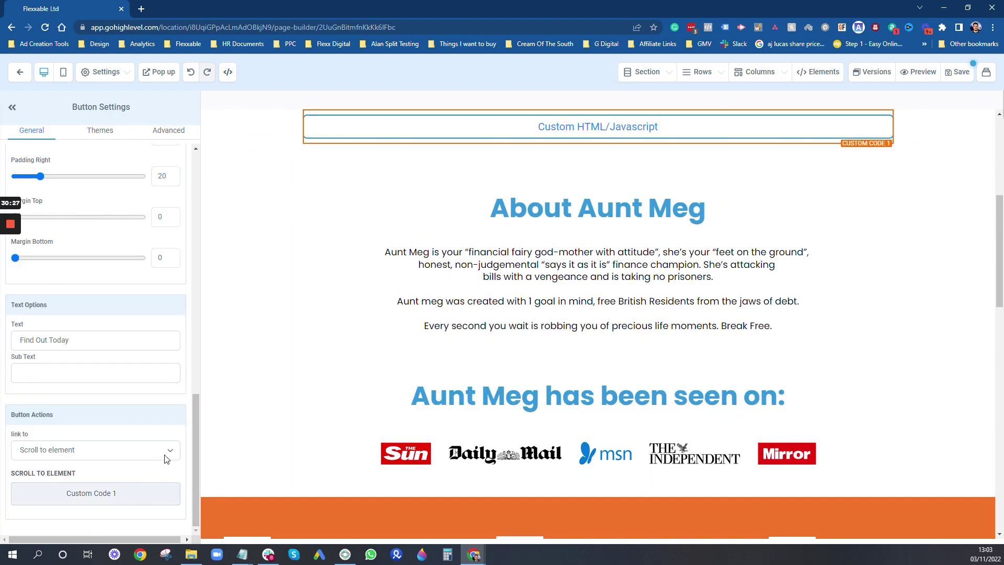
Link the "Ge Help Today" button above the footer to scroll to the Custom Code 1 element
{"action": "scroll", "coordinate": [623, 361], "scroll_direction": "down", "scroll_amount": 15}
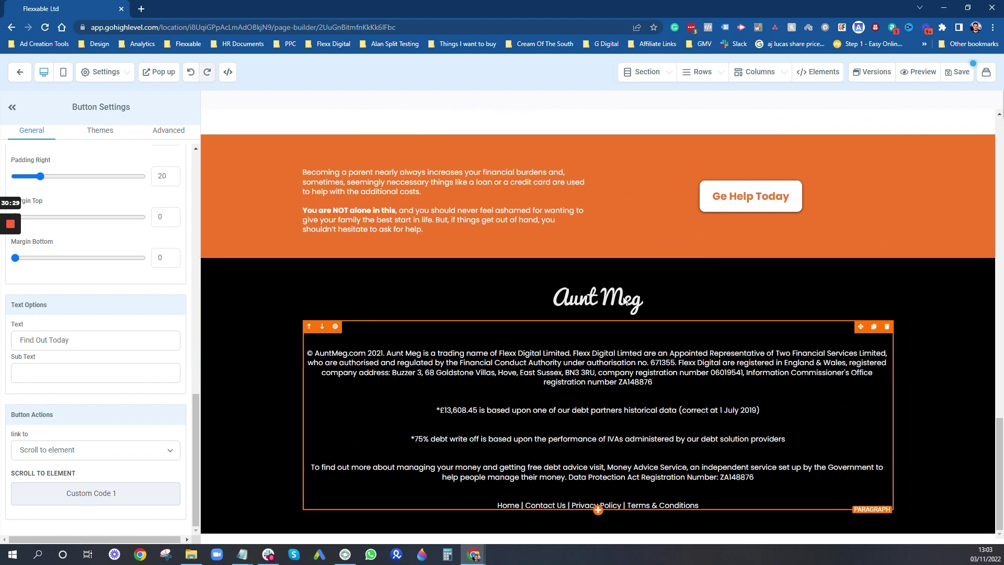
{"action": "left_click", "coordinate": [743, 198]}
{"action": "left_click", "coordinate": [103, 509]}
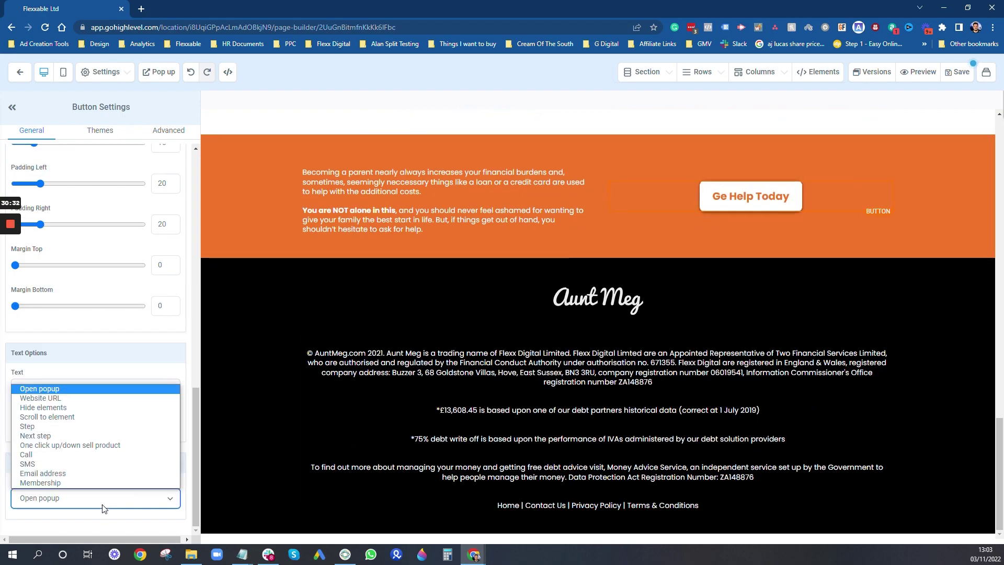
{"action": "left_click", "coordinate": [47, 417]}
{"action": "scroll", "coordinate": [92, 470], "scroll_direction": "down", "scroll_amount": 1}
{"action": "left_click", "coordinate": [91, 493]}
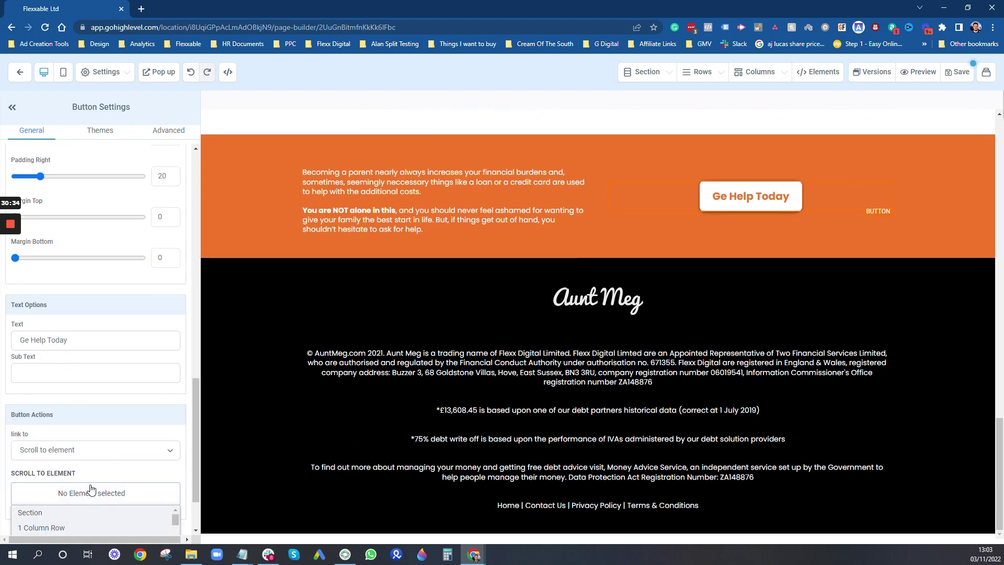
{"action": "scroll", "coordinate": [91, 497], "scroll_direction": "down", "scroll_amount": 5}
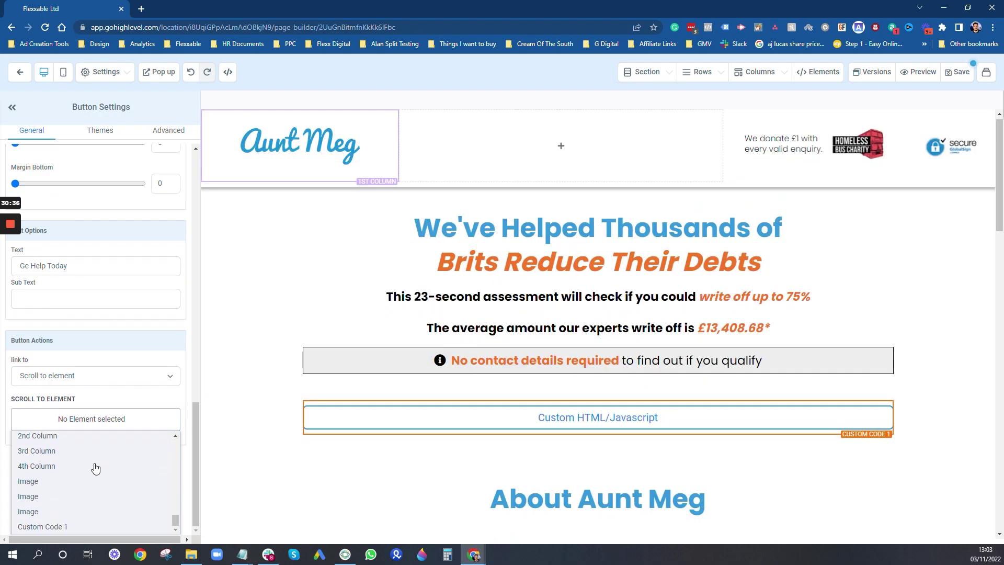
{"action": "left_click", "coordinate": [70, 526]}
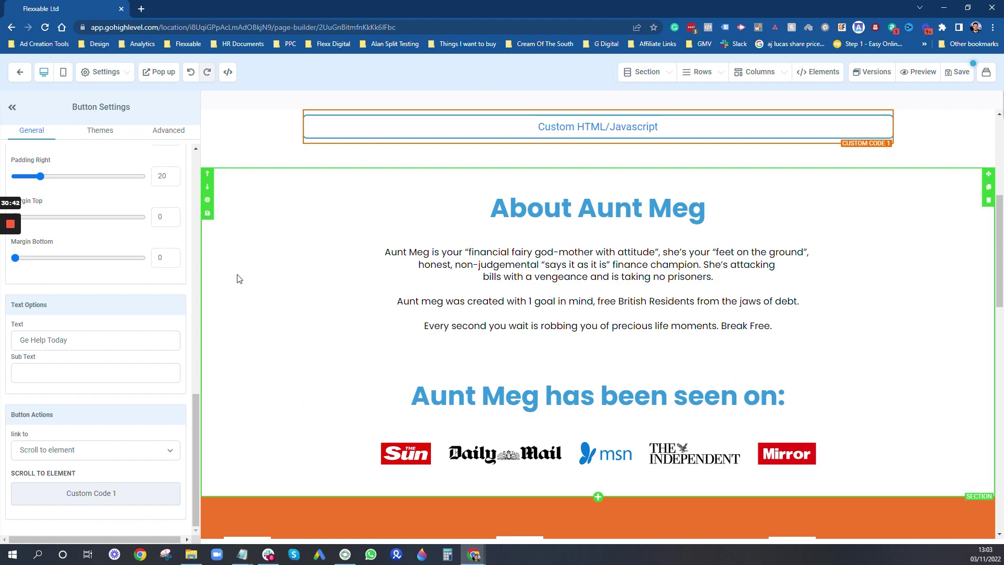
Save the page and check its preview around the custom code area, returning to the page editor
{"action": "scroll", "coordinate": [278, 364], "scroll_direction": "up", "scroll_amount": 5}
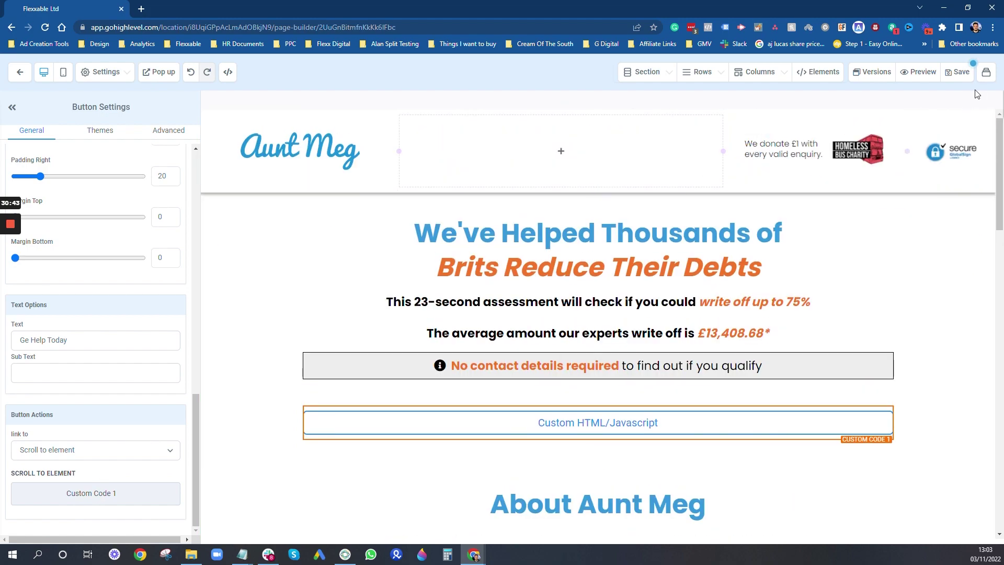
{"action": "left_click", "coordinate": [966, 73]}
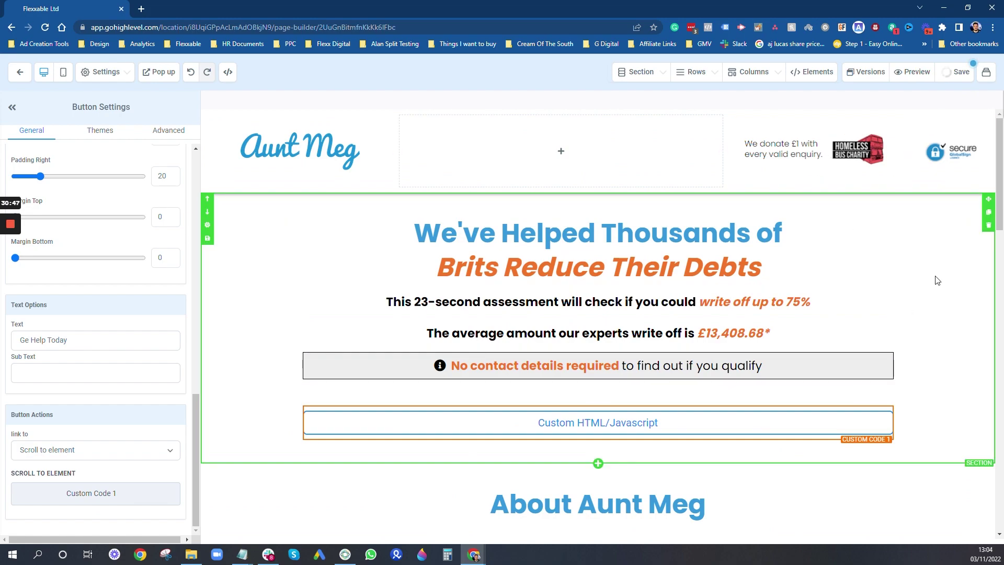
{"action": "left_click", "coordinate": [914, 72]}
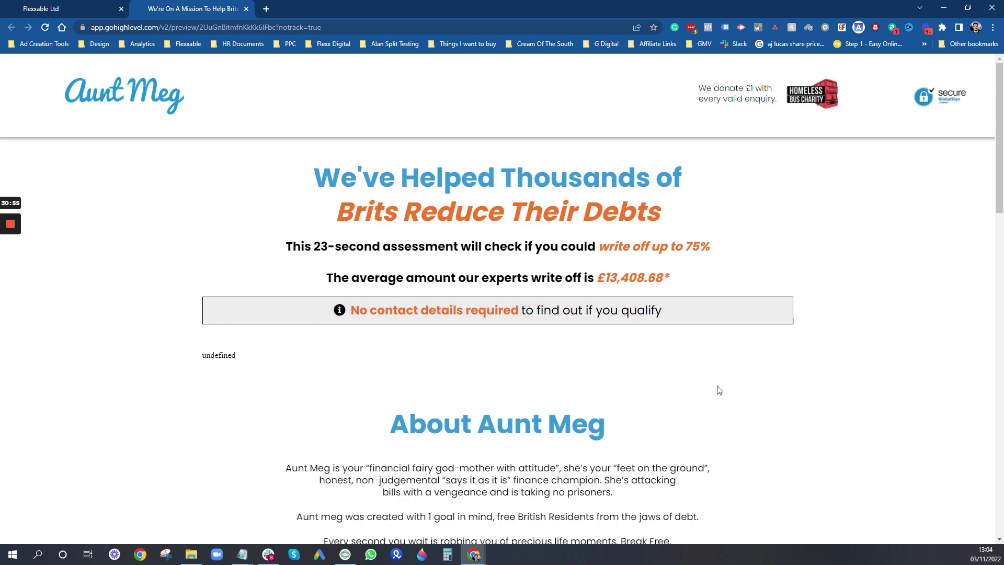
{"action": "scroll", "coordinate": [554, 398], "scroll_direction": "down", "scroll_amount": 4}
{"action": "scroll", "coordinate": [554, 397], "scroll_direction": "up", "scroll_amount": 4}
{"action": "left_click", "coordinate": [55, 8]}
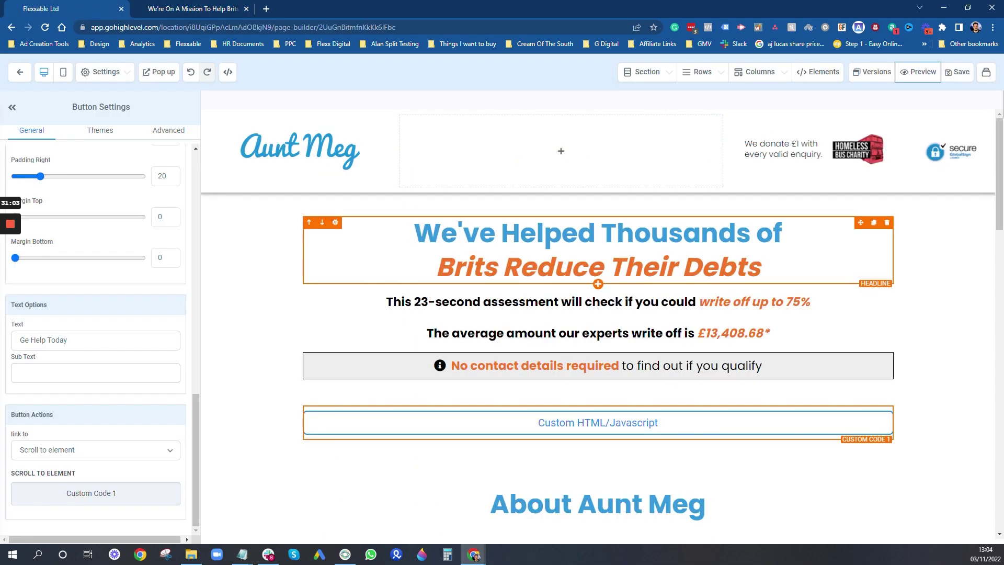
Insert the centre-aligned quiz-container embed code into the Custom Code 1 element and save the page
{"action": "double_click", "coordinate": [556, 422]}
{"action": "left_click", "coordinate": [119, 193]}
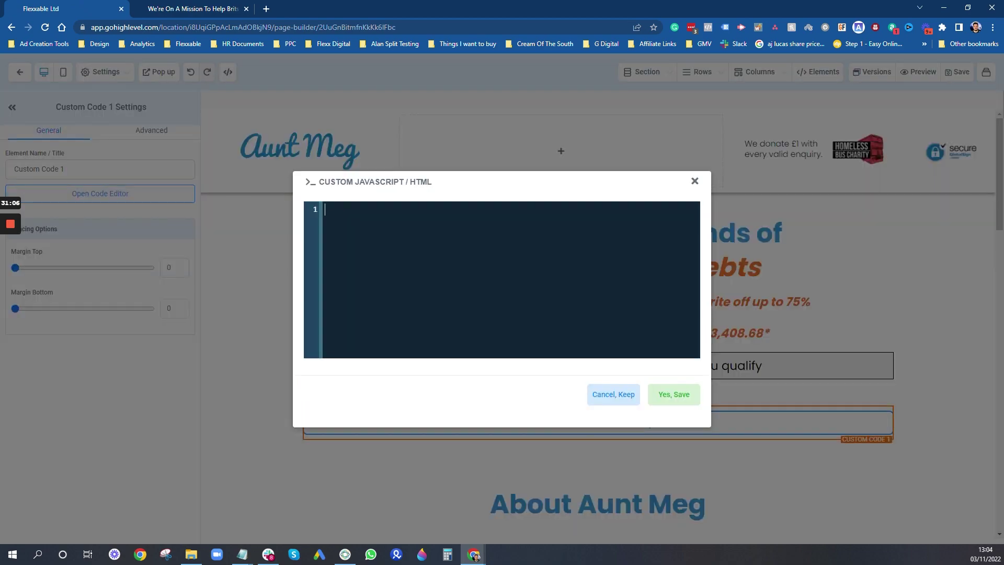
{"action": "type", "text": "<div class=\"quiz-container\" style=\"text-align: center;\" data-quiz=\"qCAoMnZ0IhHpQDAeZ6kwmIdHeaEeMRvdt2KIze4u\" data-offset=\"0\" data-autoscroll=\"yes\"></div><script src=\"https://flexx-digital.leadshook.io/s/js_embed\" ></script>"}
{"action": "left_click", "coordinate": [675, 397]}
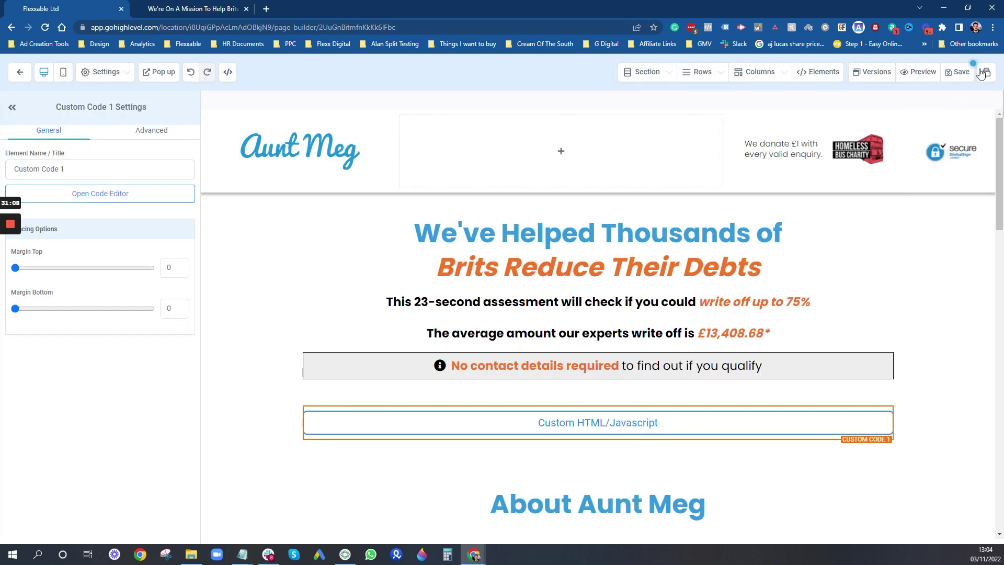
{"action": "left_click", "coordinate": [960, 74]}
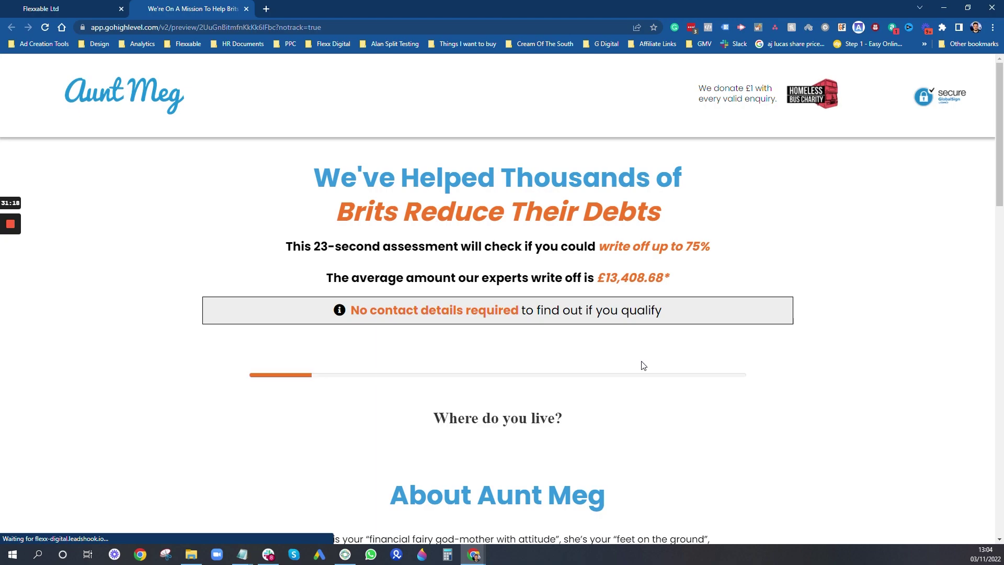
Examine the previewed page from the embedded "Where do you live?" quiz down to the footer, closing the preview when done
{"action": "scroll", "coordinate": [831, 265], "scroll_direction": "down", "scroll_amount": 4}
{"action": "scroll", "coordinate": [831, 265], "scroll_direction": "up", "scroll_amount": 4}
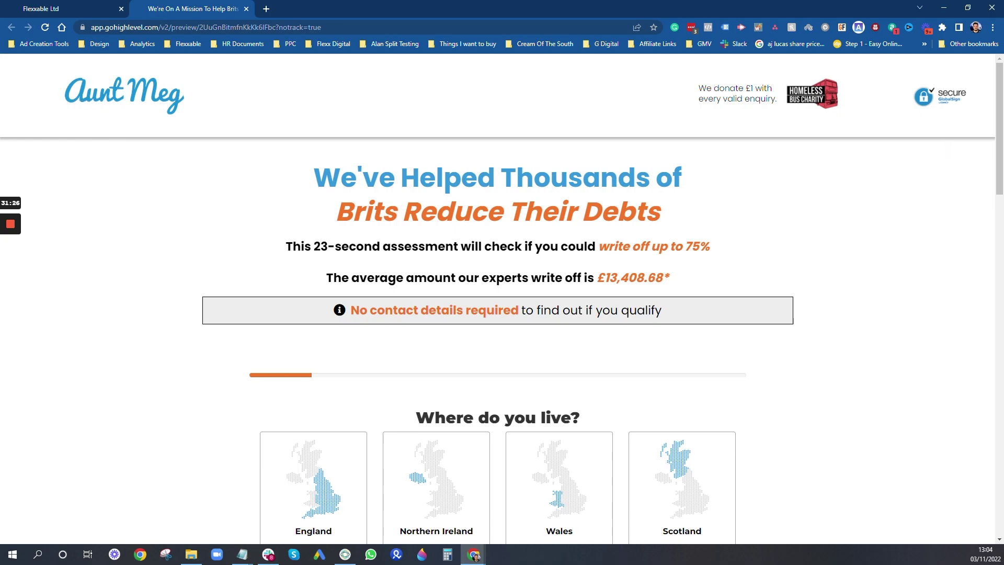
{"action": "scroll", "coordinate": [550, 345], "scroll_direction": "down", "scroll_amount": 3}
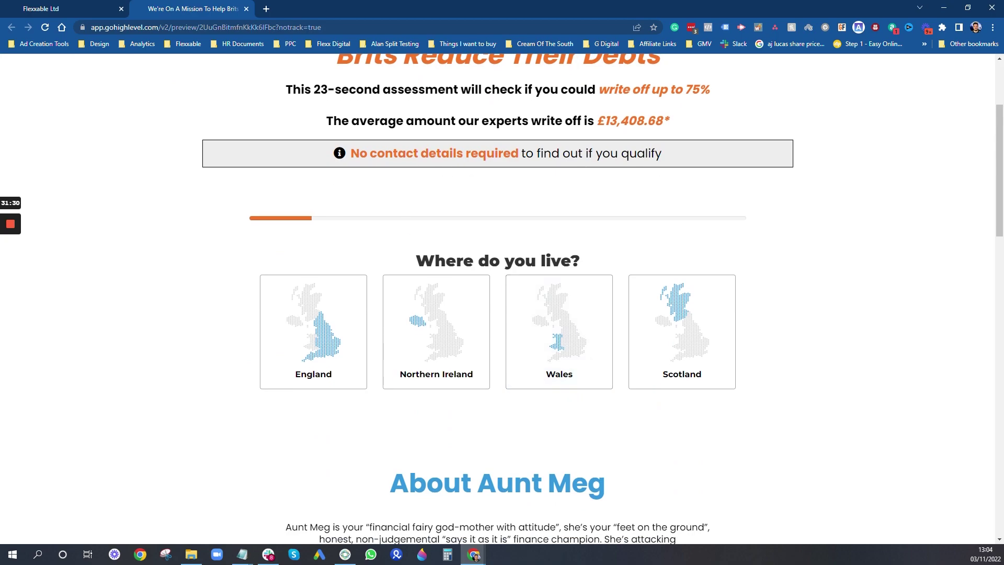
{"action": "scroll", "coordinate": [526, 257], "scroll_direction": "down", "scroll_amount": 3}
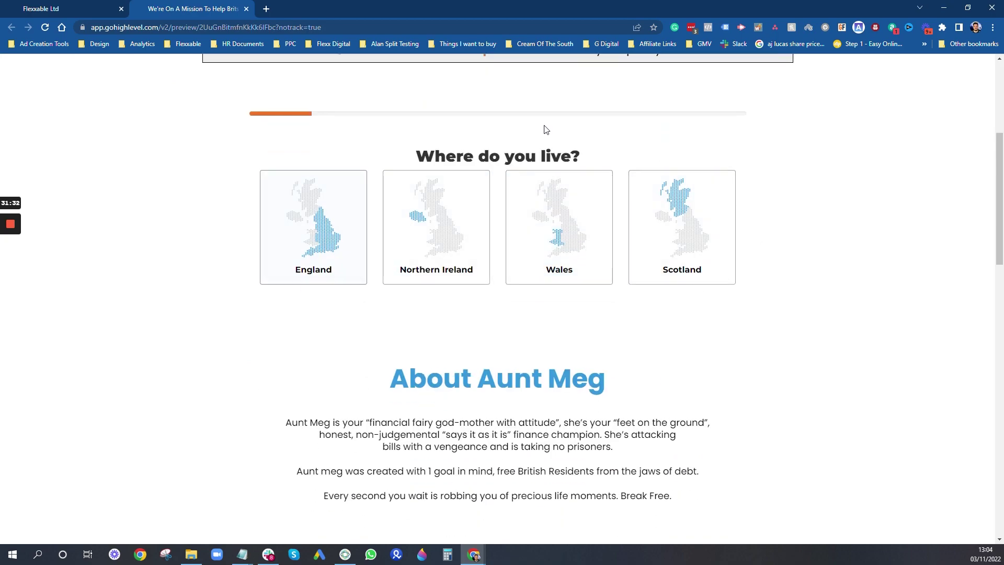
{"action": "scroll", "coordinate": [639, 219], "scroll_direction": "down", "scroll_amount": 1}
{"action": "scroll", "coordinate": [643, 187], "scroll_direction": "down", "scroll_amount": 5}
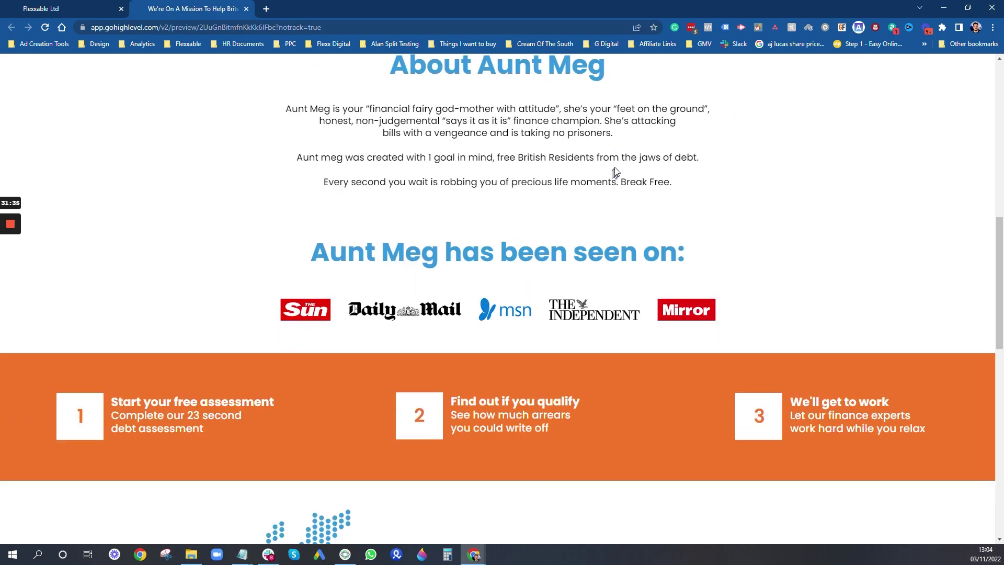
{"action": "scroll", "coordinate": [555, 184], "scroll_direction": "down", "scroll_amount": 2}
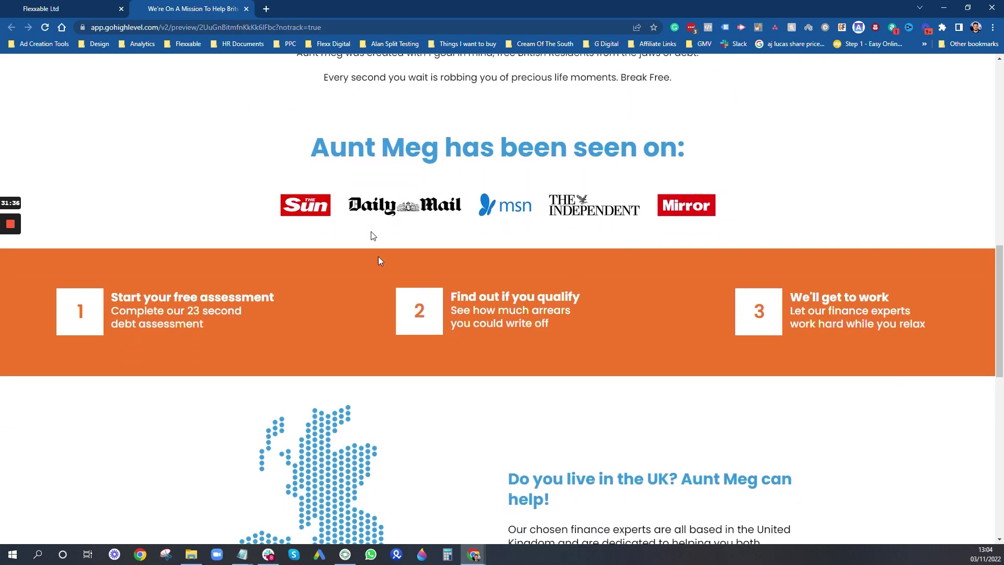
{"action": "scroll", "coordinate": [380, 261], "scroll_direction": "down", "scroll_amount": 11}
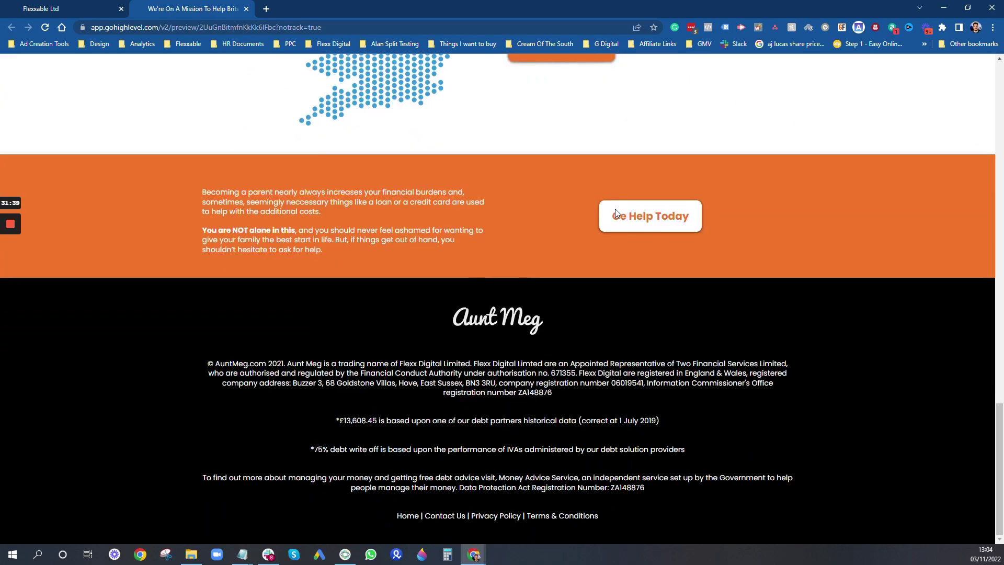
{"action": "scroll", "coordinate": [615, 209], "scroll_direction": "up", "scroll_amount": 5}
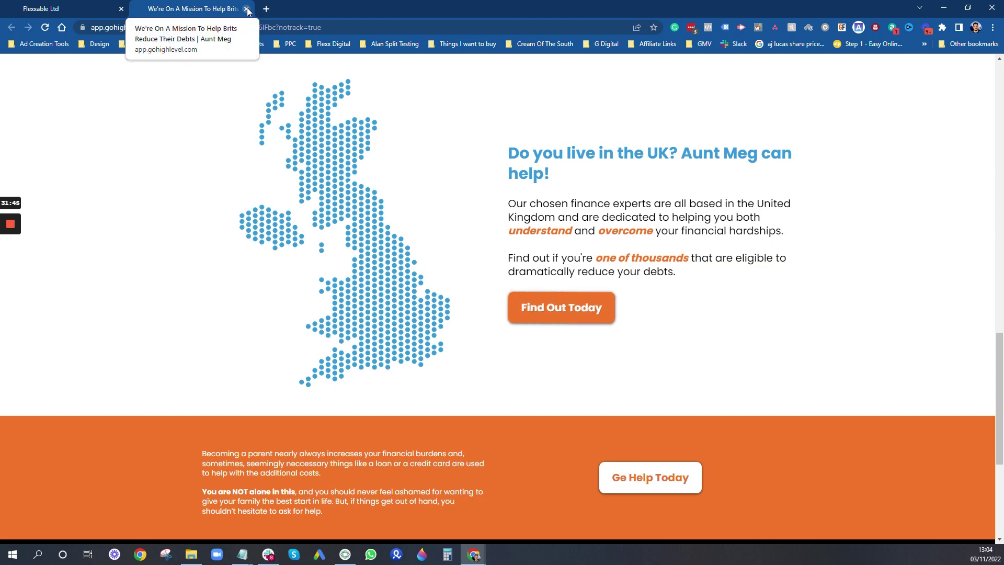
{"action": "left_click", "coordinate": [247, 9]}
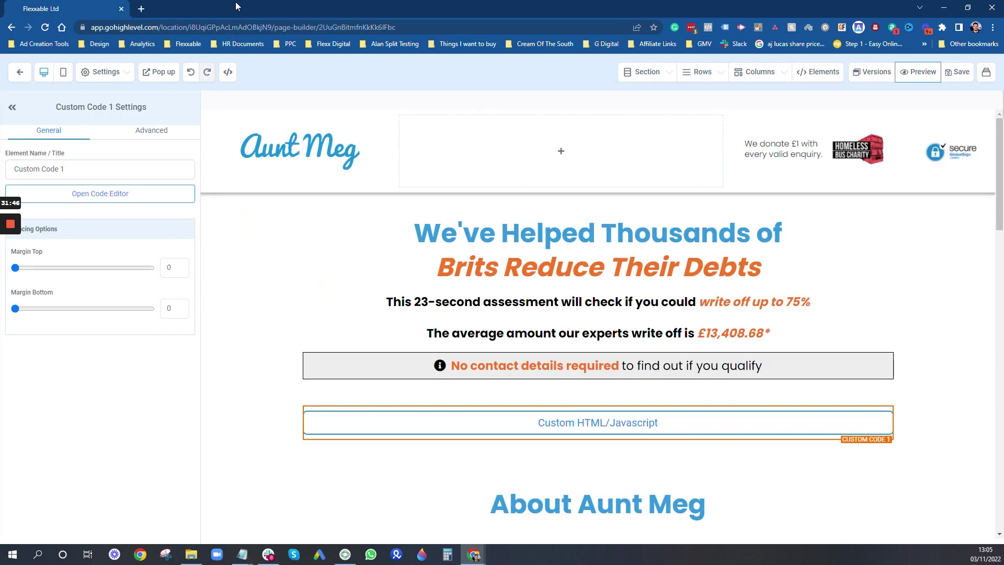
Return to the funnel overview and clone the Quiz Page step into Template Unbounce Quiz Funnel at the B2C PPLB Phone Verified Leads location
{"action": "left_click", "coordinate": [27, 73]}
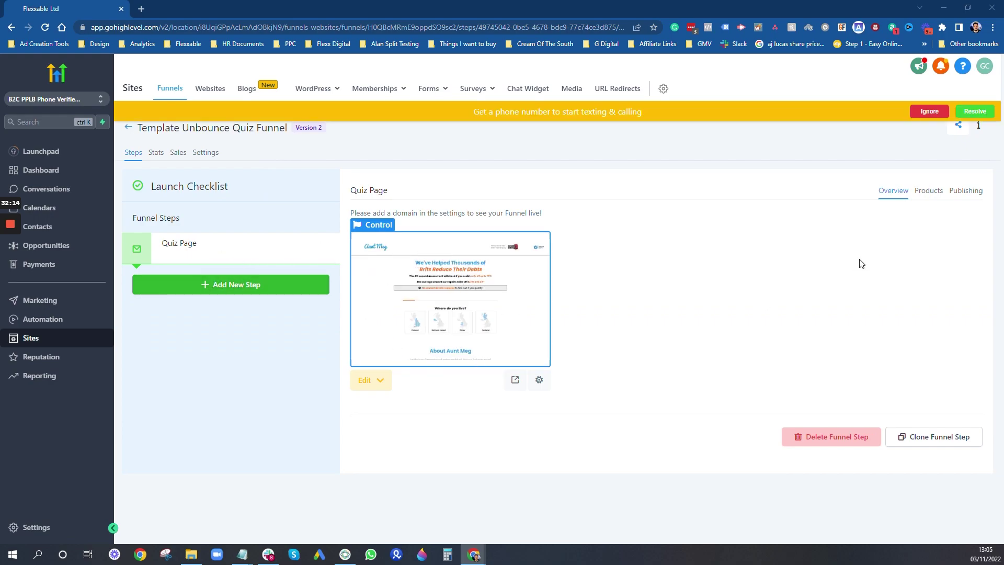
{"action": "left_click", "coordinate": [919, 438]}
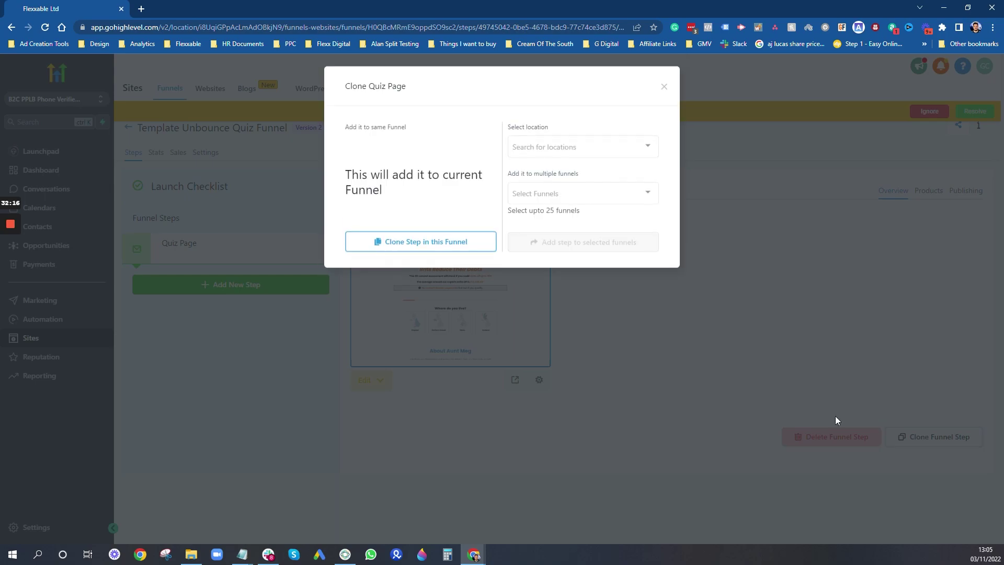
{"action": "left_click", "coordinate": [639, 152]}
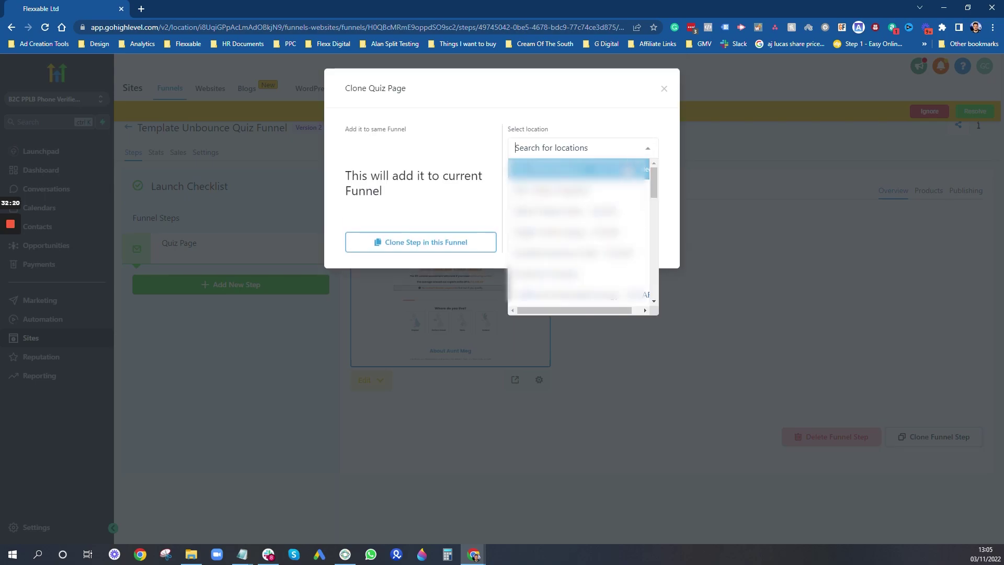
{"action": "left_click", "coordinate": [627, 170]}
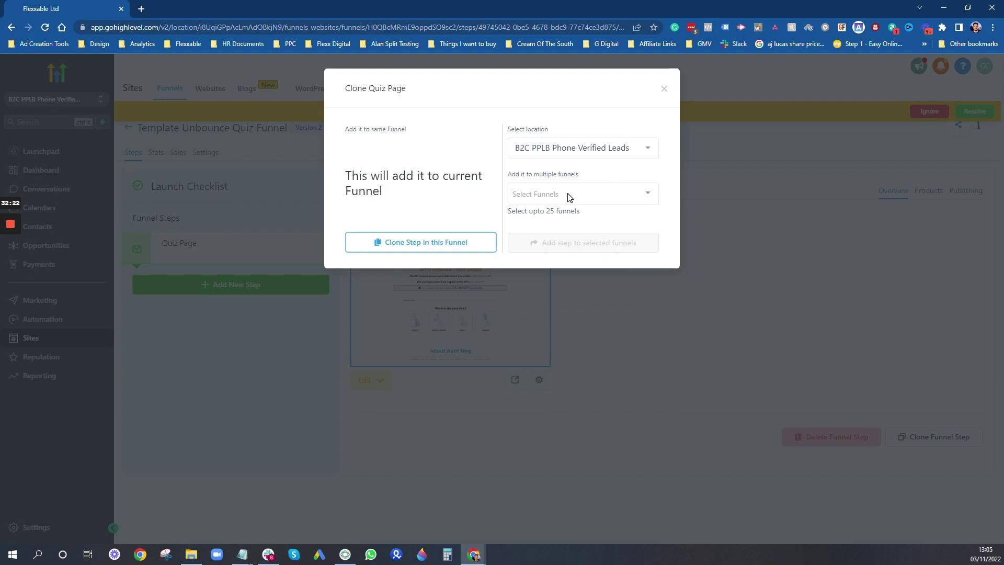
{"action": "left_click", "coordinate": [647, 194]}
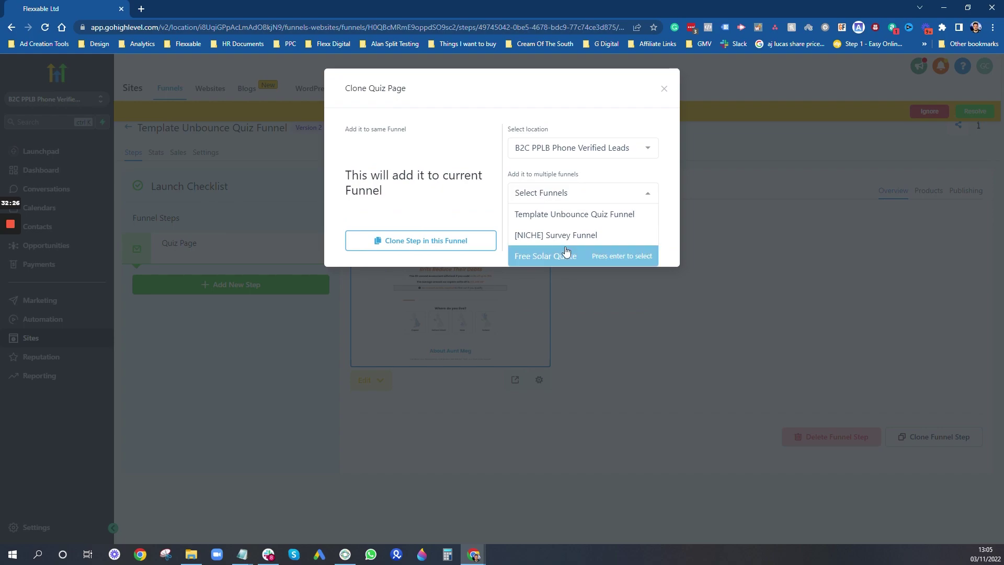
{"action": "left_click", "coordinate": [581, 218]}
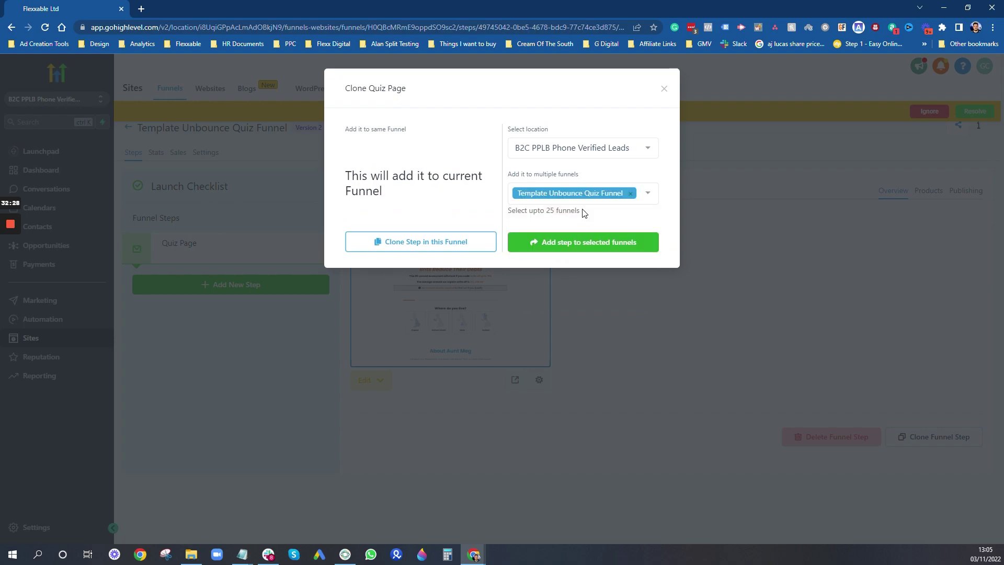
{"action": "left_click", "coordinate": [614, 247]}
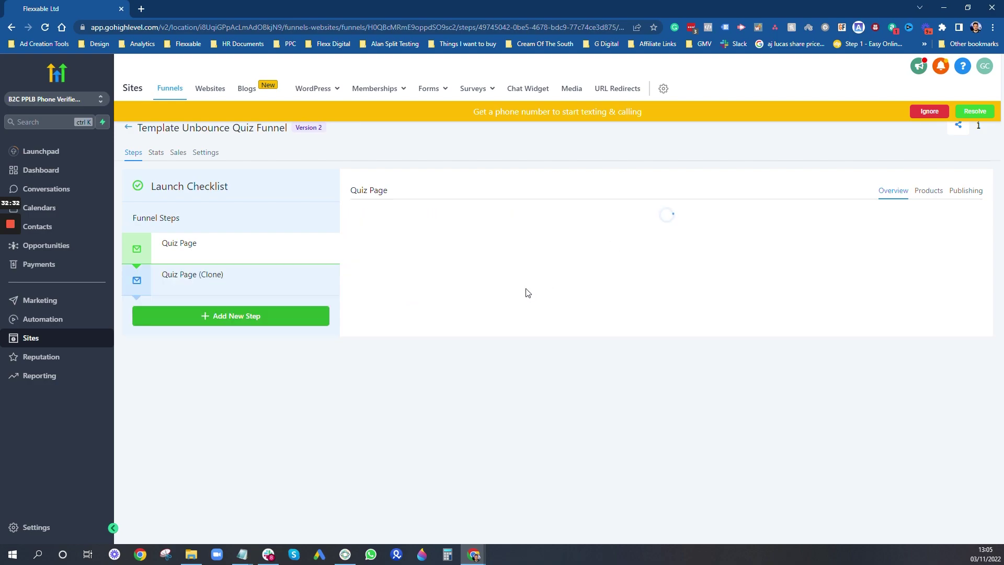
Rename the cloned funnel step as Results Page and set its path to /results
{"action": "left_click", "coordinate": [387, 283]}
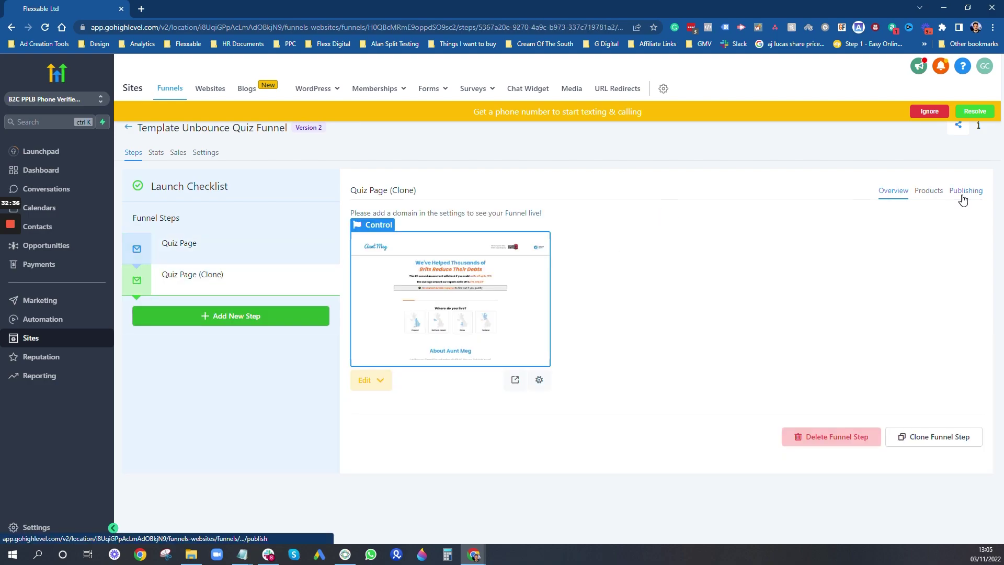
{"action": "left_click", "coordinate": [962, 197]}
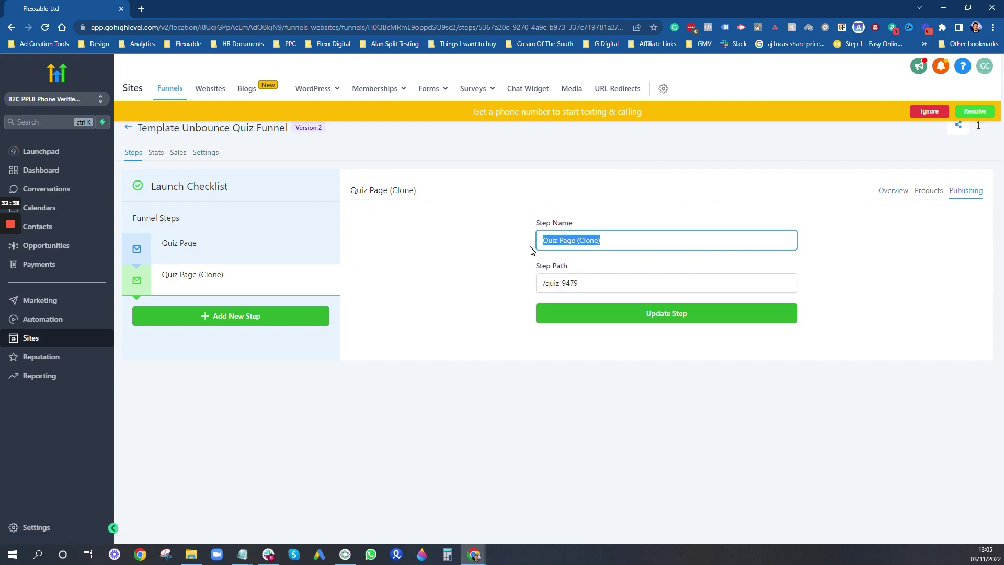
{"action": "type", "text": "Results Page"}
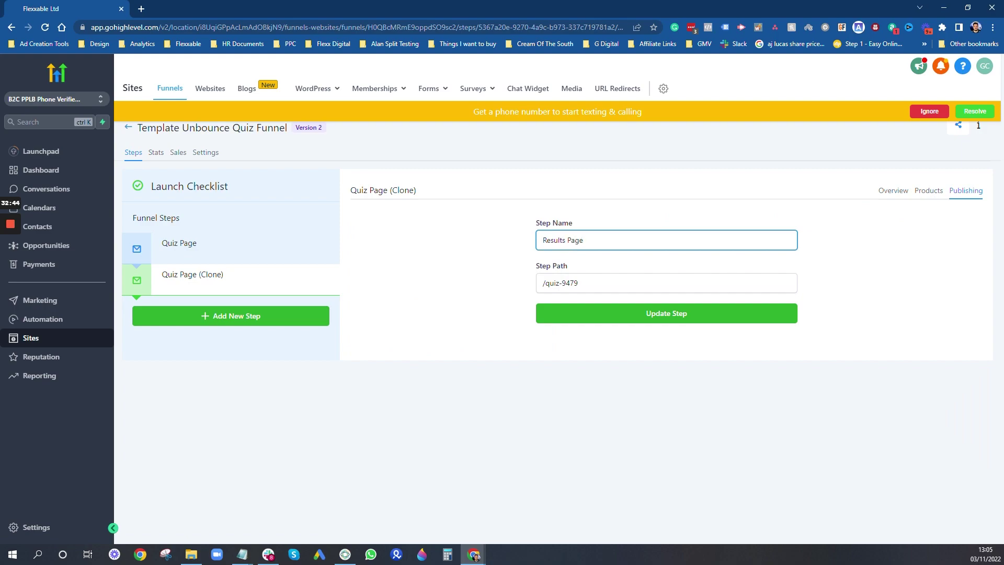
{"action": "key", "text": "Tab"}
{"action": "key", "text": "ctrl+shift+Left"}
{"action": "key", "text": "ctrl+shift+Left"}
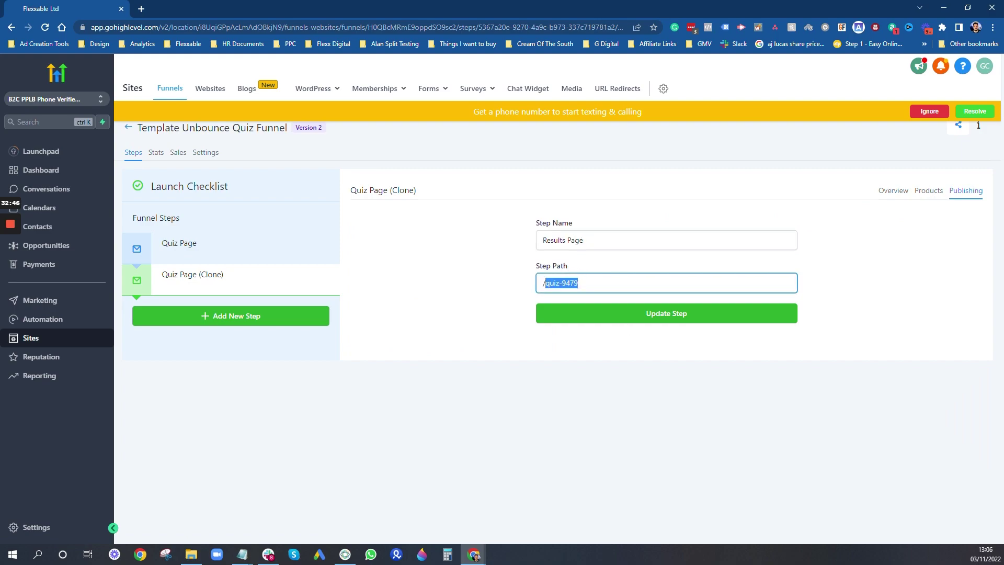
{"action": "type", "text": "results"}
{"action": "left_click", "coordinate": [632, 320]}
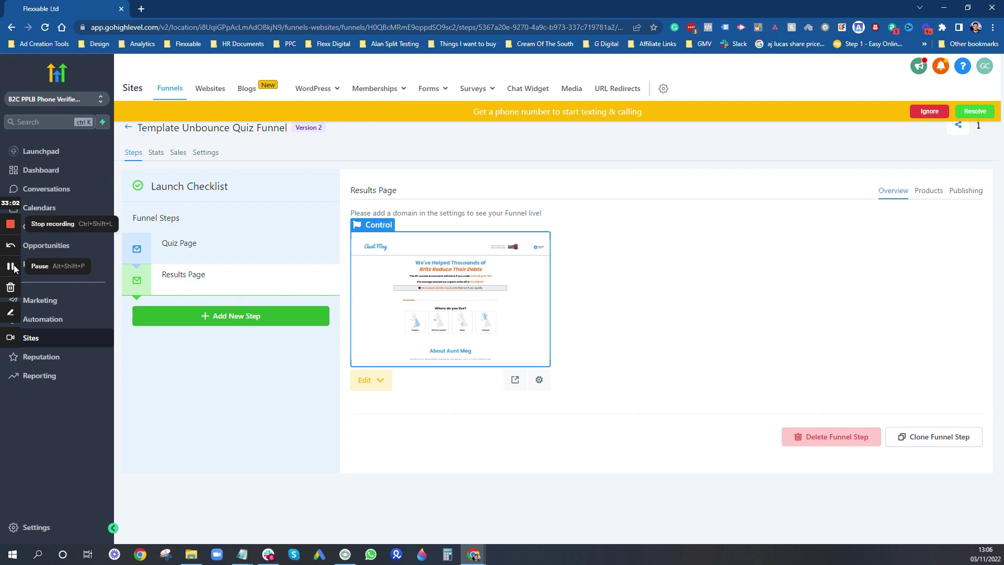
{"action": "left_click", "coordinate": [14, 268]}
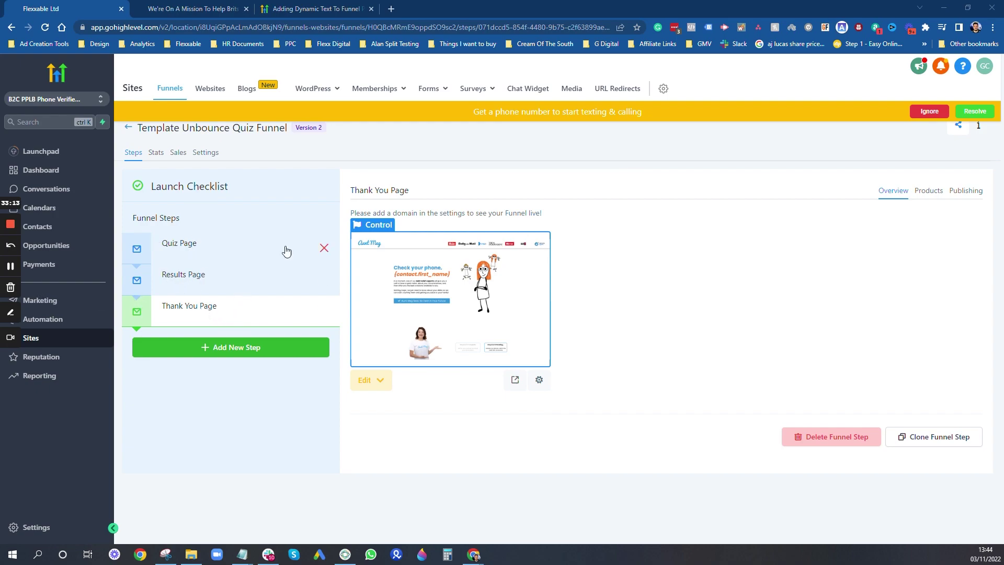
Review the Quiz Page and Results Page funnel steps, opening the Results Page for editing in a new browser tab
{"action": "left_click", "coordinate": [217, 245]}
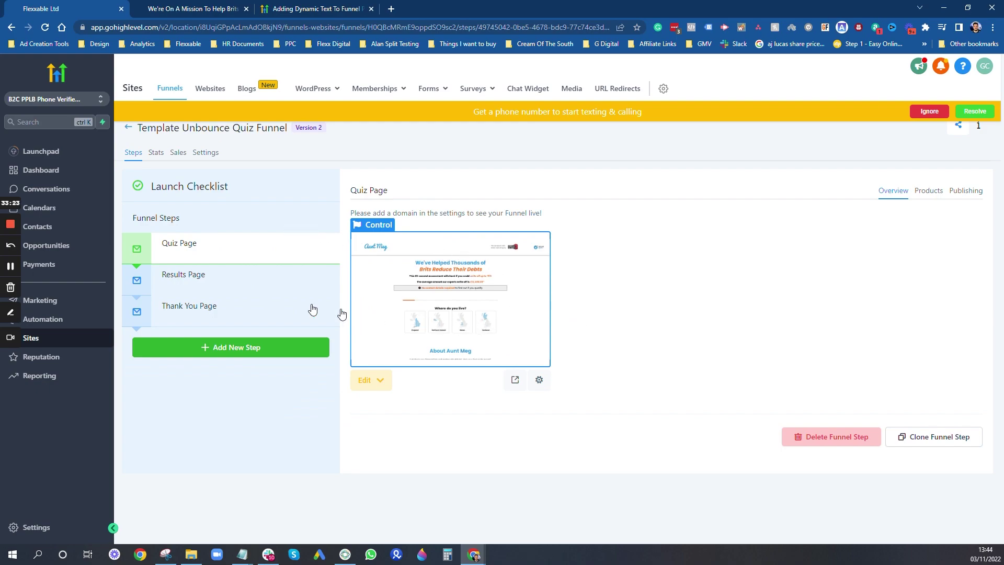
{"action": "left_click", "coordinate": [203, 276]}
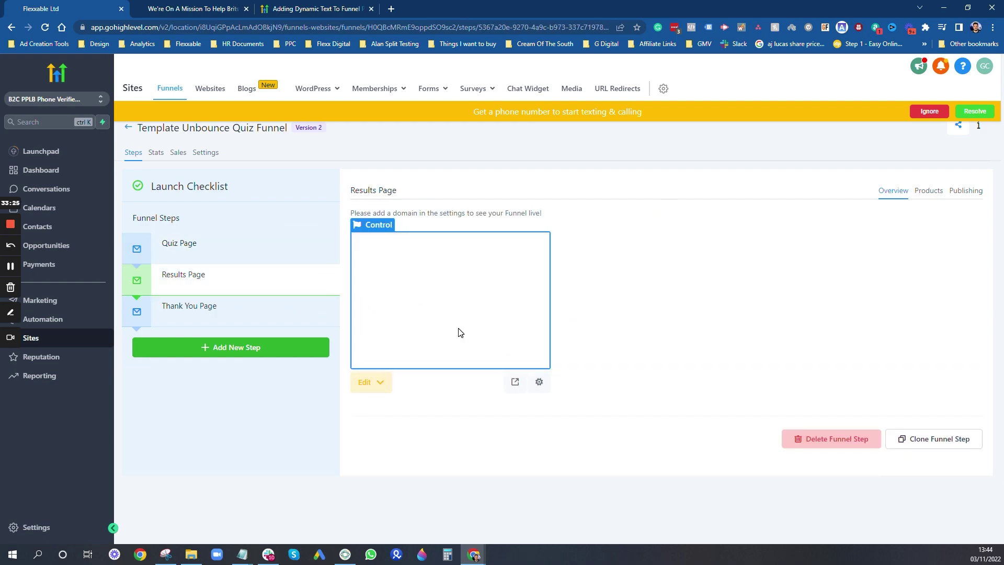
{"action": "left_click", "coordinate": [382, 384]}
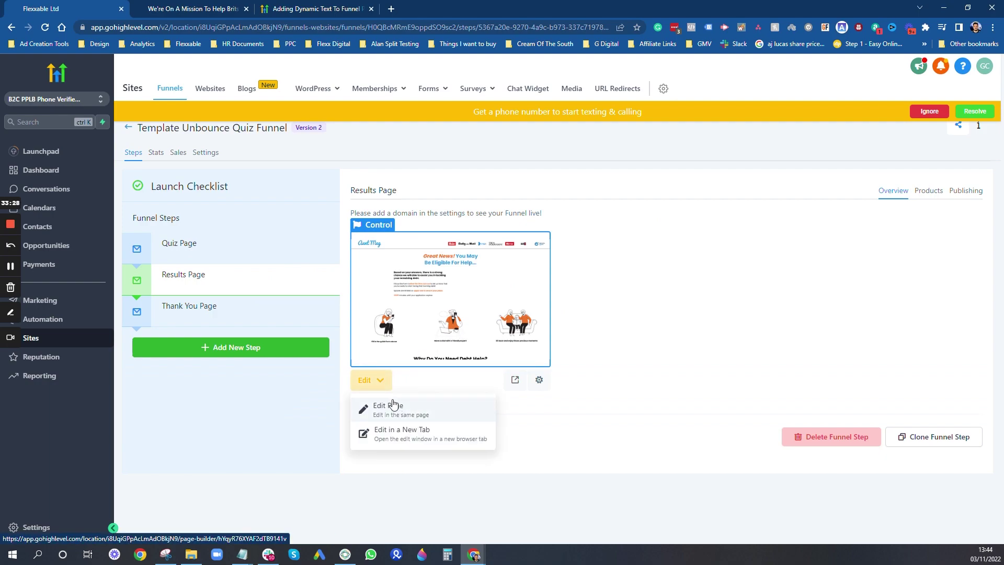
{"action": "right_click", "coordinate": [390, 409]}
{"action": "left_click", "coordinate": [421, 416]}
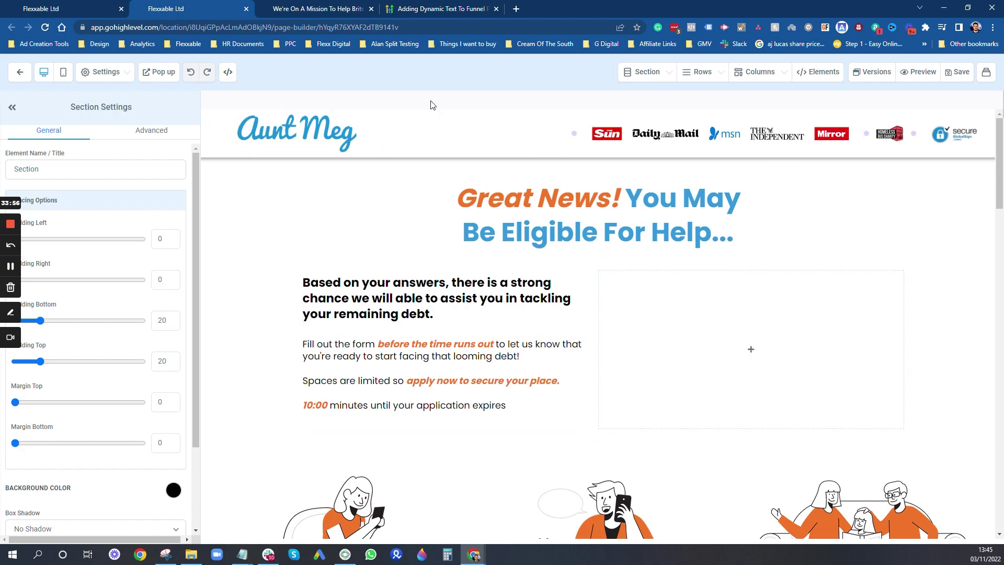
Examine the Results Page layout from the "Great News!" headline and empty form column to the footer, returning to the three illustrations
{"action": "scroll", "coordinate": [765, 302], "scroll_direction": "down", "scroll_amount": 4}
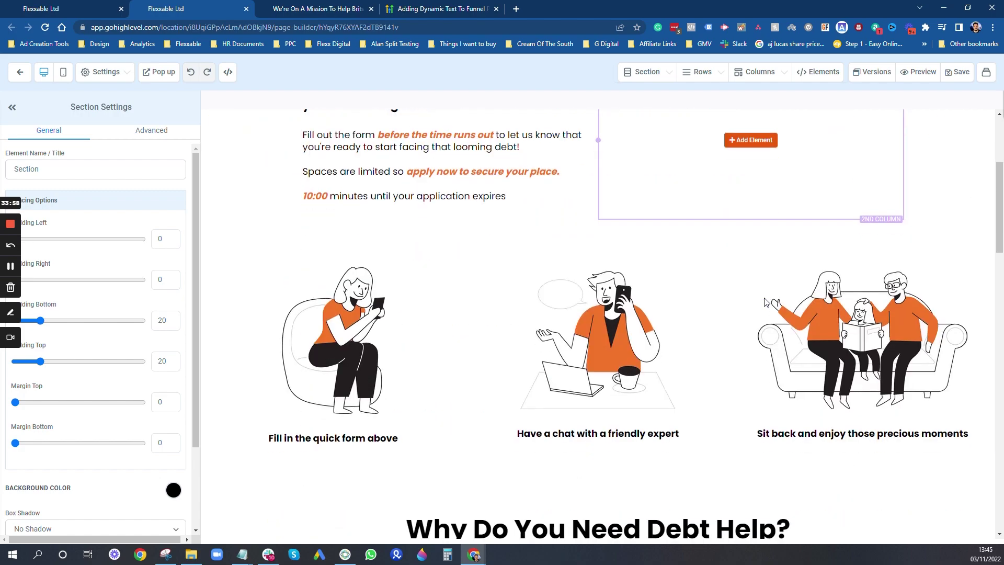
{"action": "scroll", "coordinate": [751, 276], "scroll_direction": "up", "scroll_amount": 3}
{"action": "scroll", "coordinate": [837, 235], "scroll_direction": "down", "scroll_amount": 7}
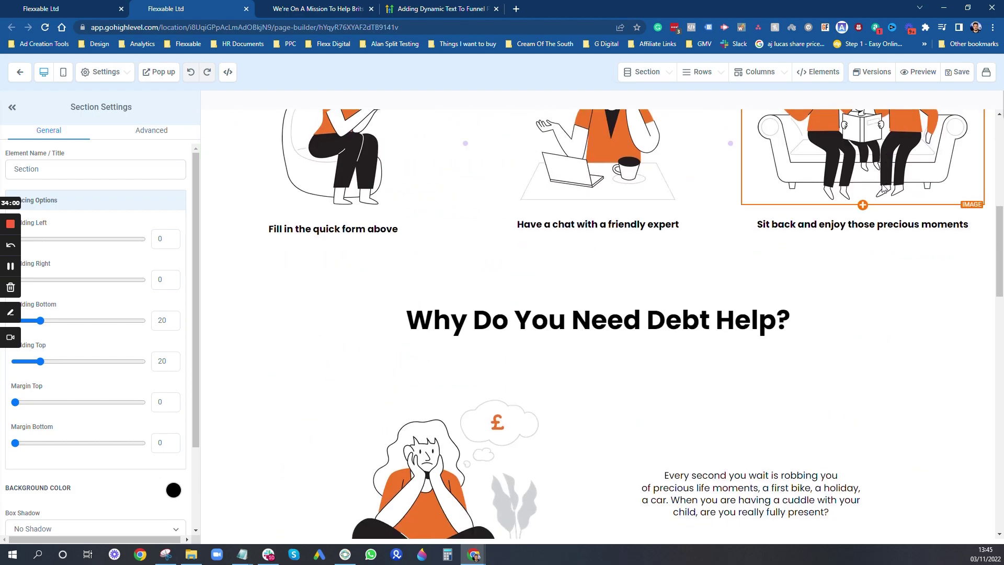
{"action": "scroll", "coordinate": [796, 251], "scroll_direction": "down", "scroll_amount": 18}
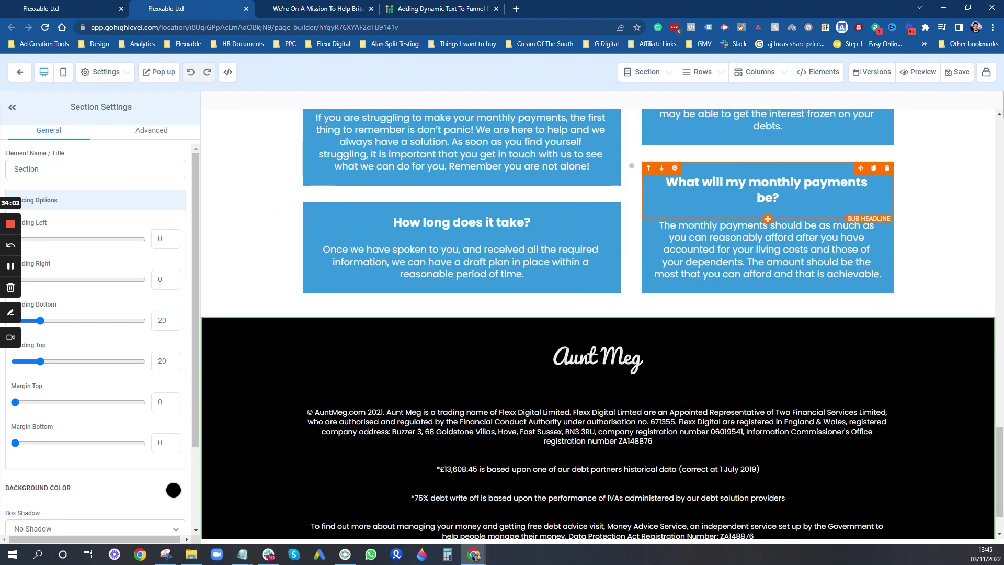
{"action": "scroll", "coordinate": [809, 244], "scroll_direction": "up", "scroll_amount": 20}
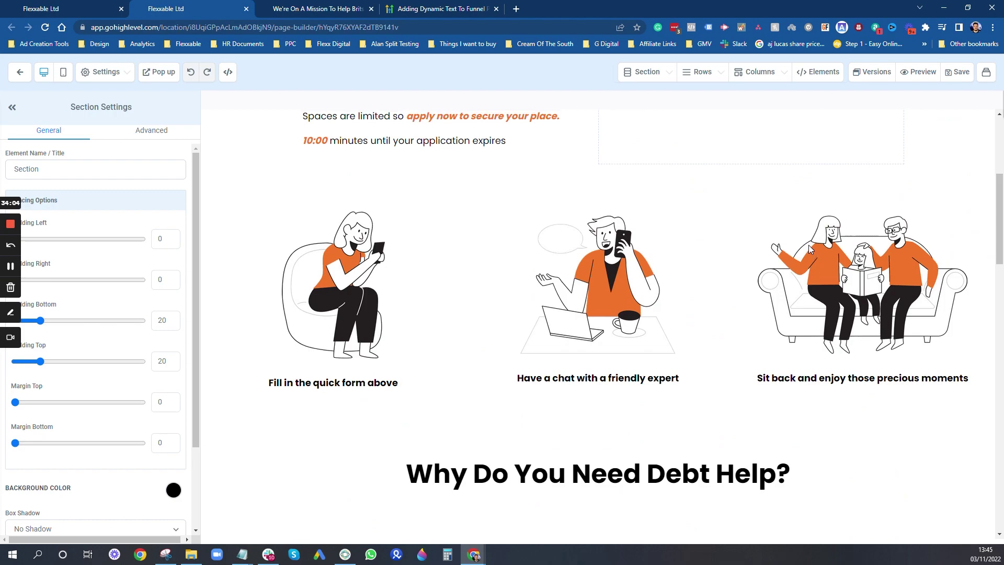
{"action": "scroll", "coordinate": [809, 245], "scroll_direction": "up", "scroll_amount": 5}
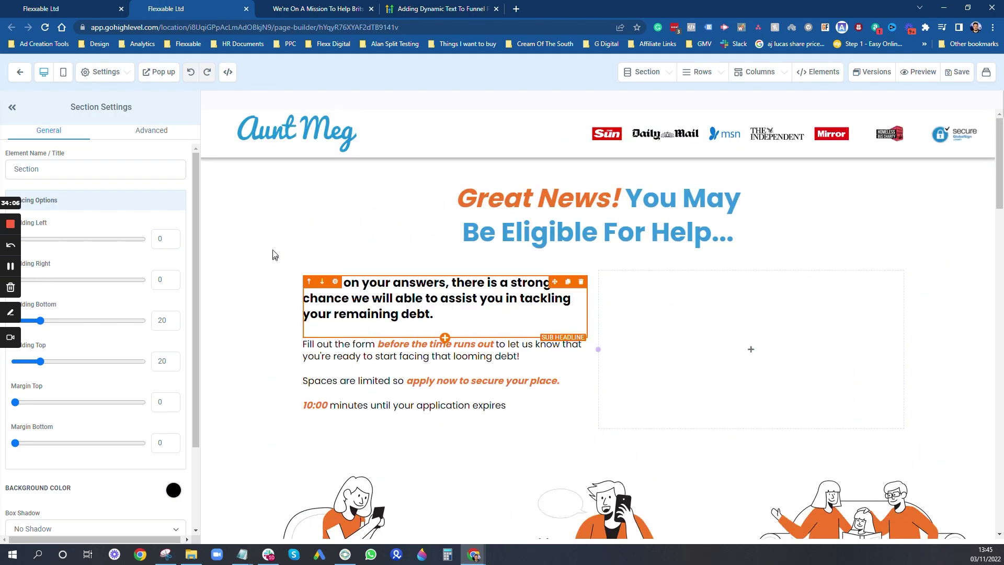
{"action": "scroll", "coordinate": [500, 351], "scroll_direction": "down", "scroll_amount": 4}
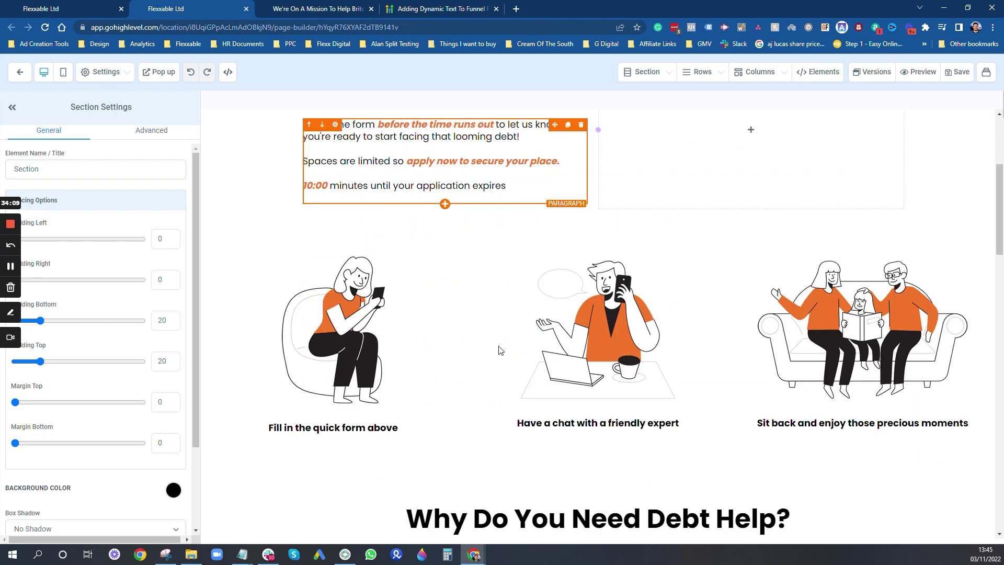
{"action": "scroll", "coordinate": [499, 350], "scroll_direction": "down", "scroll_amount": 1}
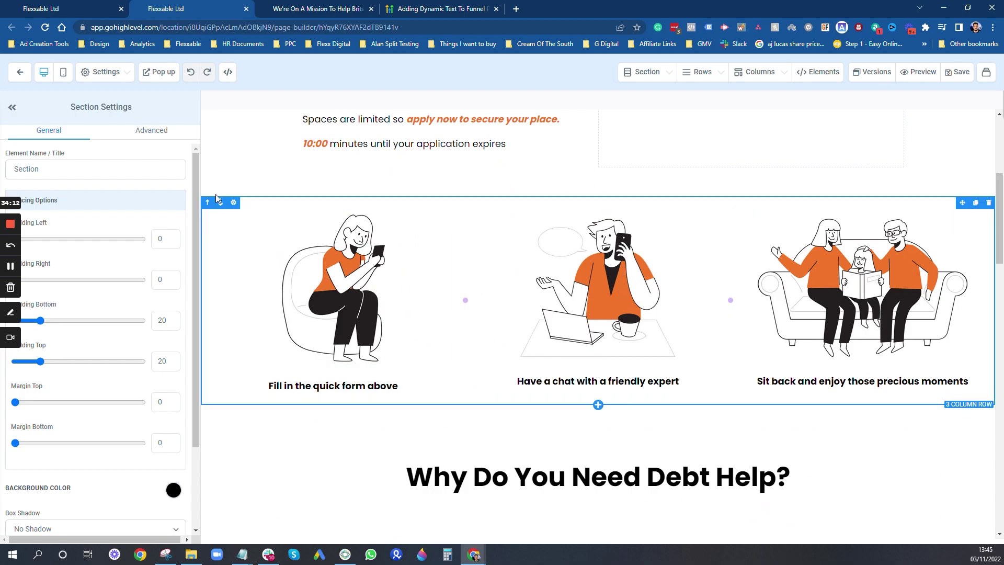
Try the three-illustration section without rows taking the entire width, restoring the full-width option
{"action": "left_click", "coordinate": [218, 199]}
{"action": "scroll", "coordinate": [101, 432], "scroll_direction": "down", "scroll_amount": 2}
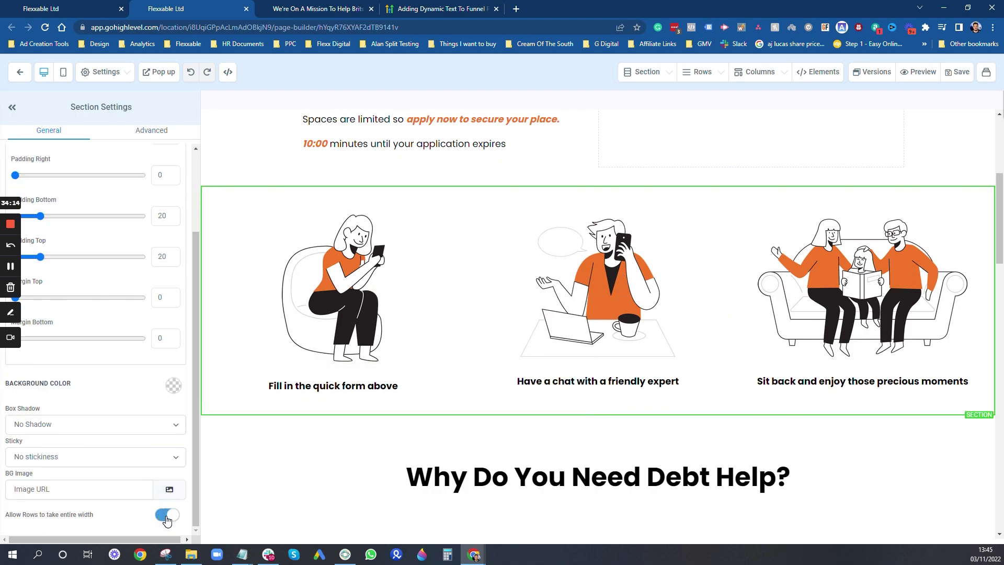
{"action": "left_click", "coordinate": [166, 517]}
{"action": "left_click", "coordinate": [168, 516]}
Examine the section settings and the page content from "Why Do You Need Debt Help?" through the Frequently Asked Questions to the footer
{"action": "scroll", "coordinate": [701, 297], "scroll_direction": "down", "scroll_amount": 6}
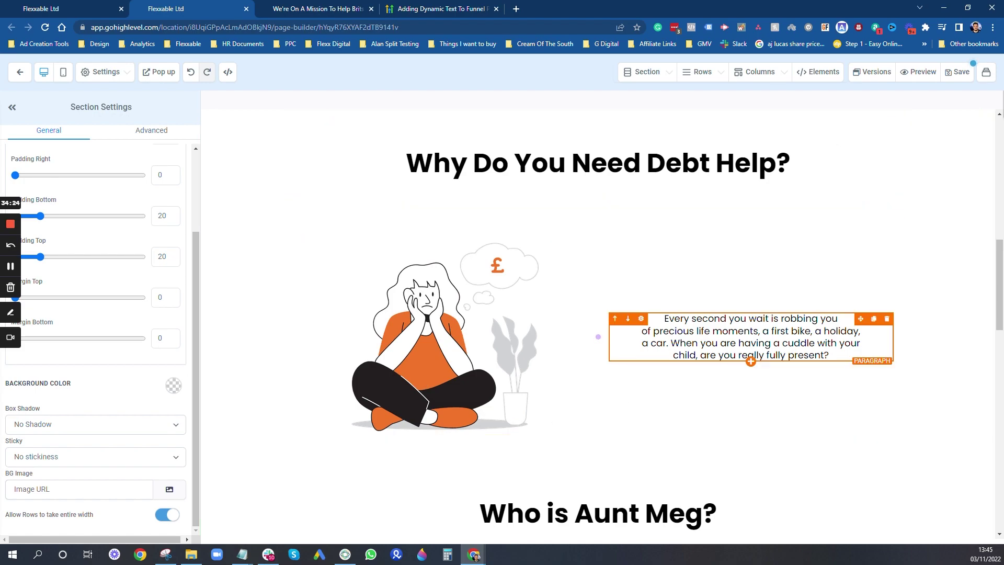
{"action": "scroll", "coordinate": [89, 410], "scroll_direction": "up", "scroll_amount": 3}
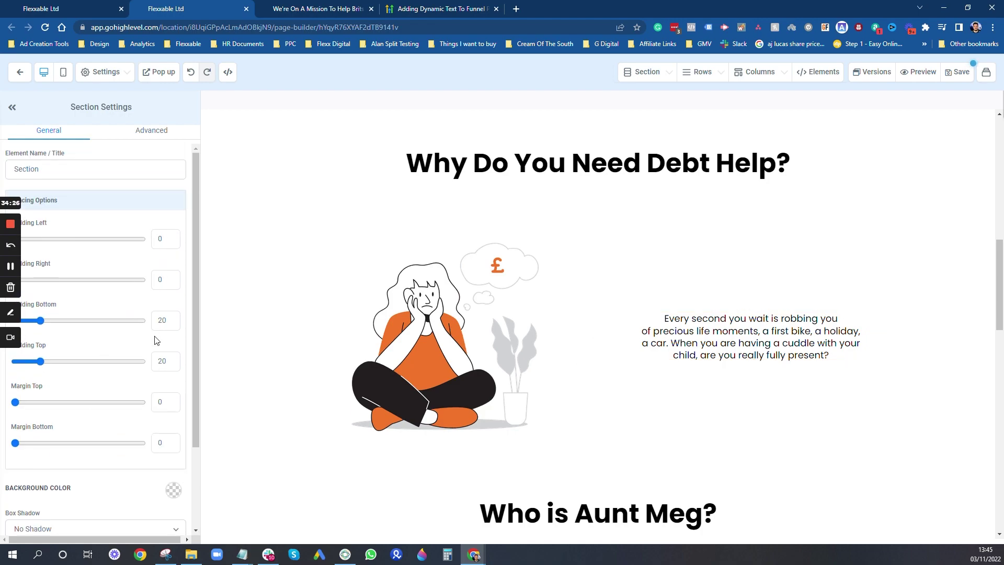
{"action": "scroll", "coordinate": [155, 350], "scroll_direction": "down", "scroll_amount": 3}
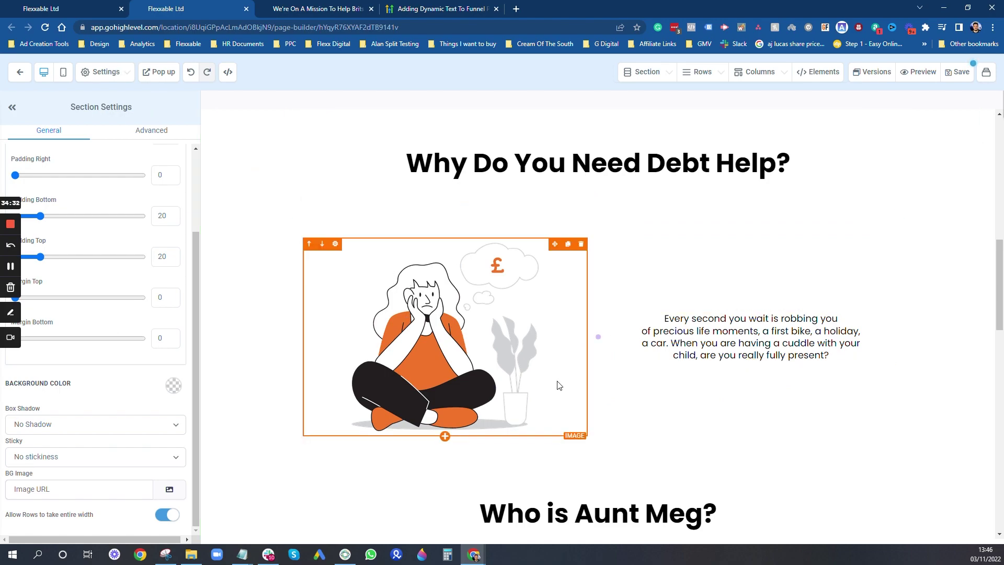
{"action": "scroll", "coordinate": [559, 385], "scroll_direction": "down", "scroll_amount": 15}
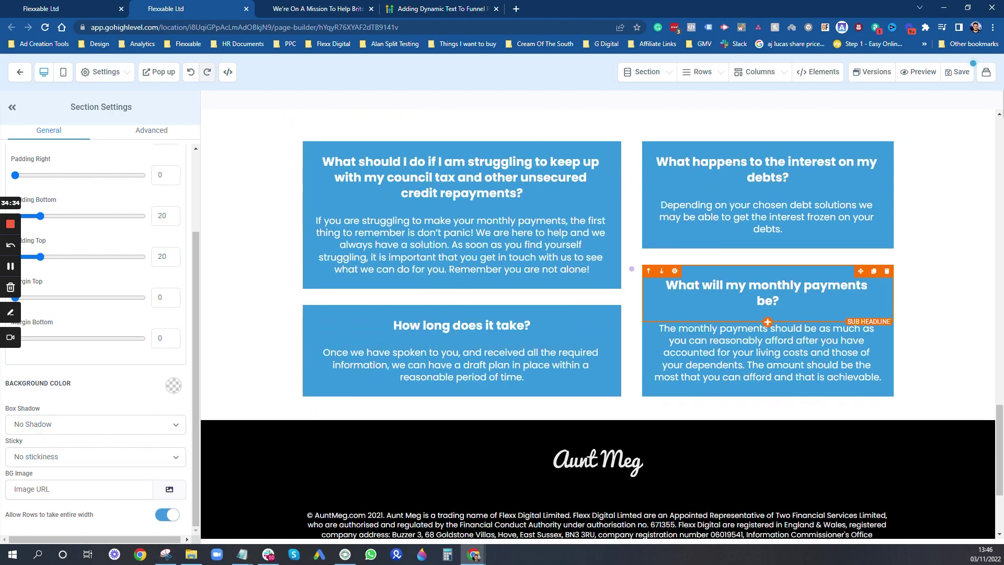
{"action": "scroll", "coordinate": [664, 345], "scroll_direction": "down", "scroll_amount": 4}
{"action": "scroll", "coordinate": [664, 345], "scroll_direction": "up", "scroll_amount": 12}
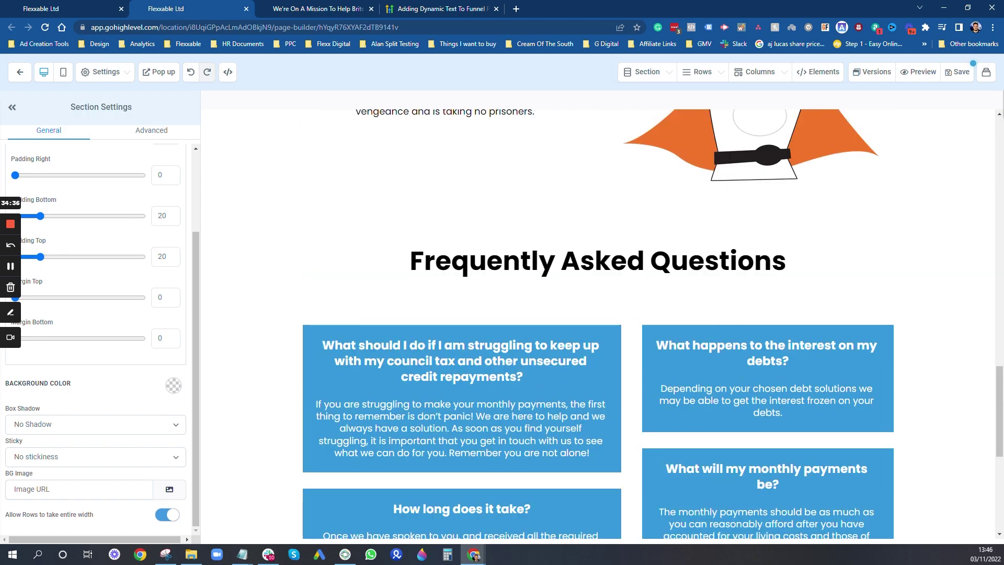
{"action": "scroll", "coordinate": [664, 345], "scroll_direction": "up", "scroll_amount": 8}
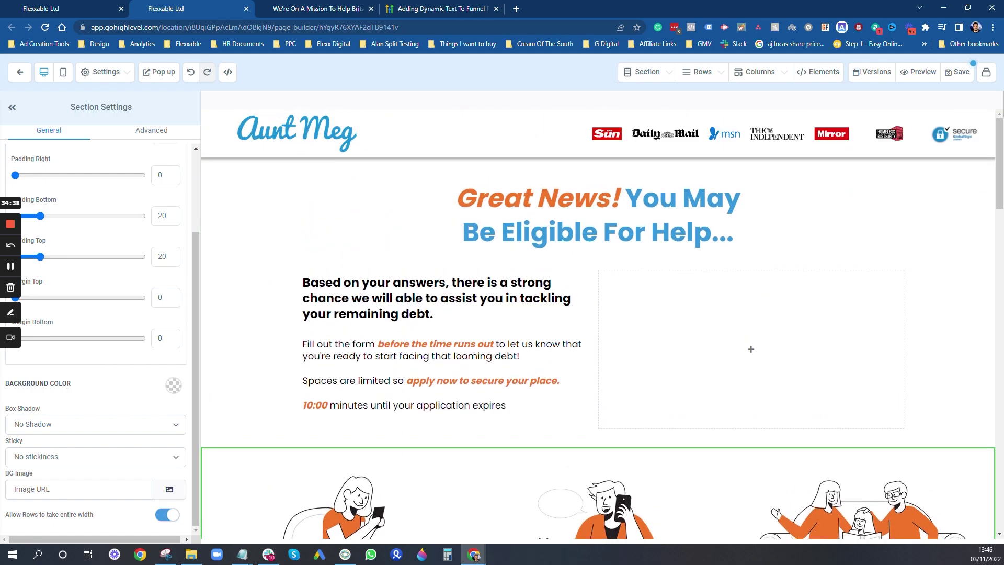
Open the Thank You Page funnel step for editing in a new browser tab
{"action": "left_click", "coordinate": [96, 5]}
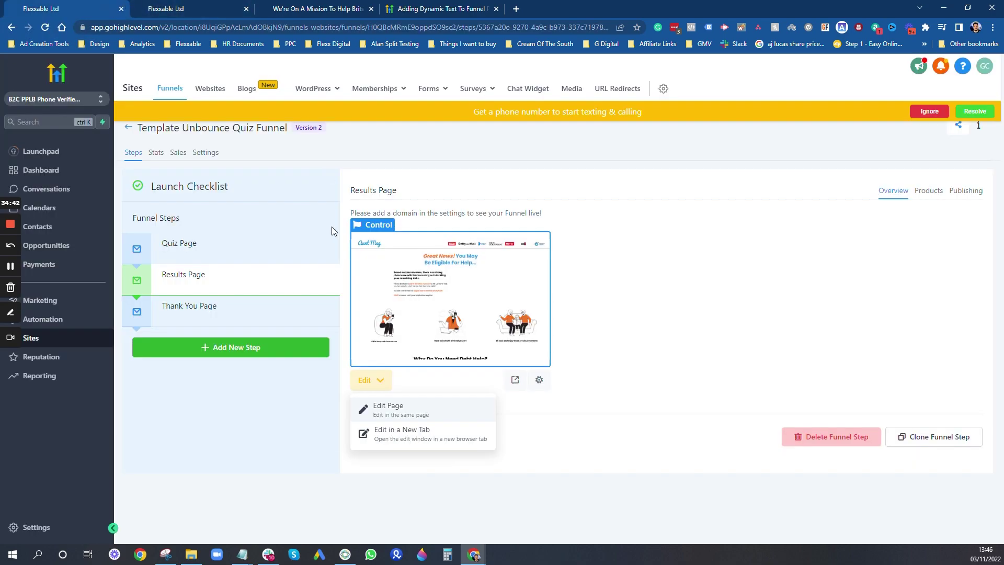
{"action": "left_click", "coordinate": [233, 310]}
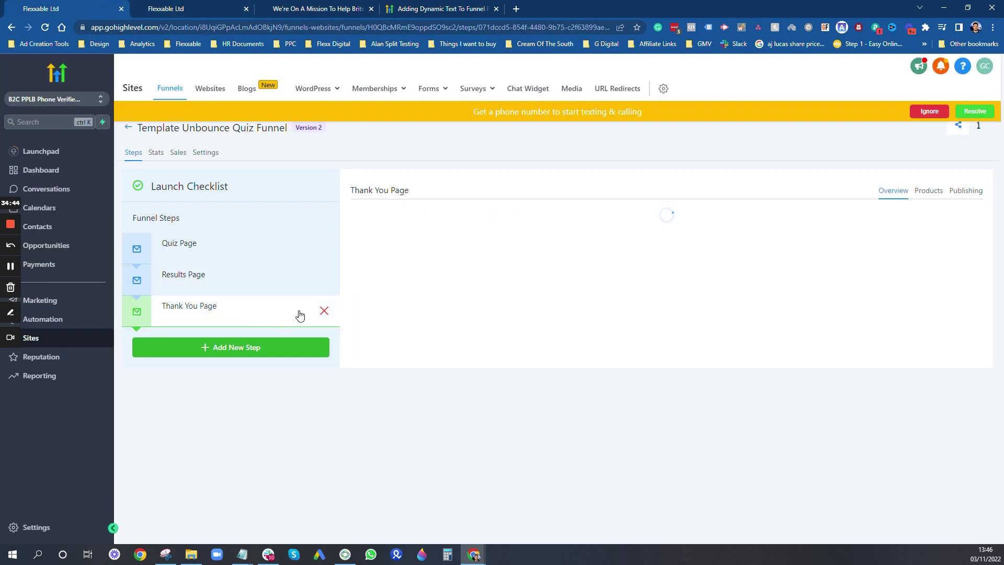
{"action": "mouse_move", "coordinate": [371, 380]}
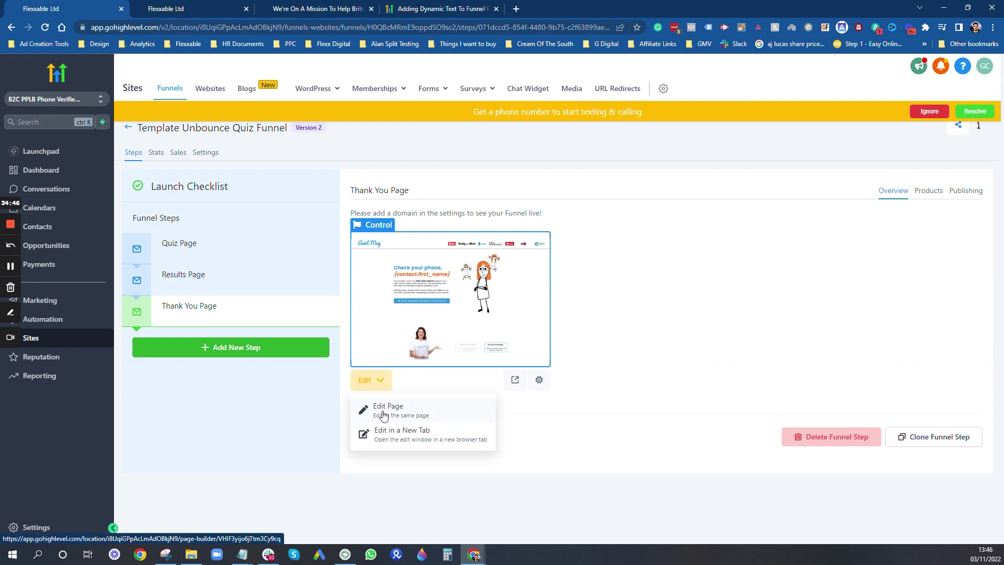
{"action": "right_click", "coordinate": [383, 416]}
{"action": "left_click", "coordinate": [408, 422]}
{"action": "left_click", "coordinate": [317, 9]}
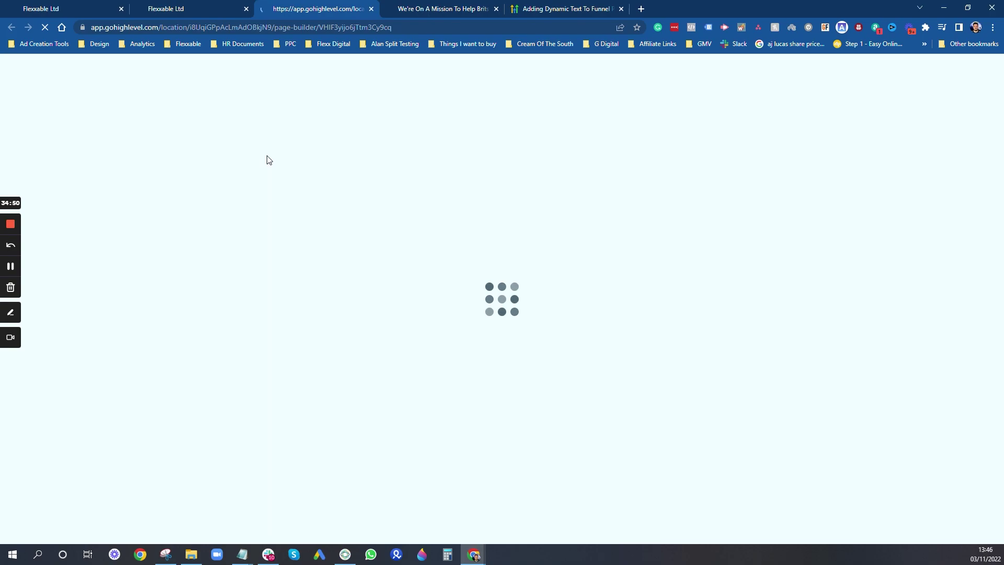
Return to the Results Page editor and review the headline, empty form column and three-illustration section down to "Why Do You Need Debt Help?"
{"action": "key", "text": "ctrl+shift+Tab"}
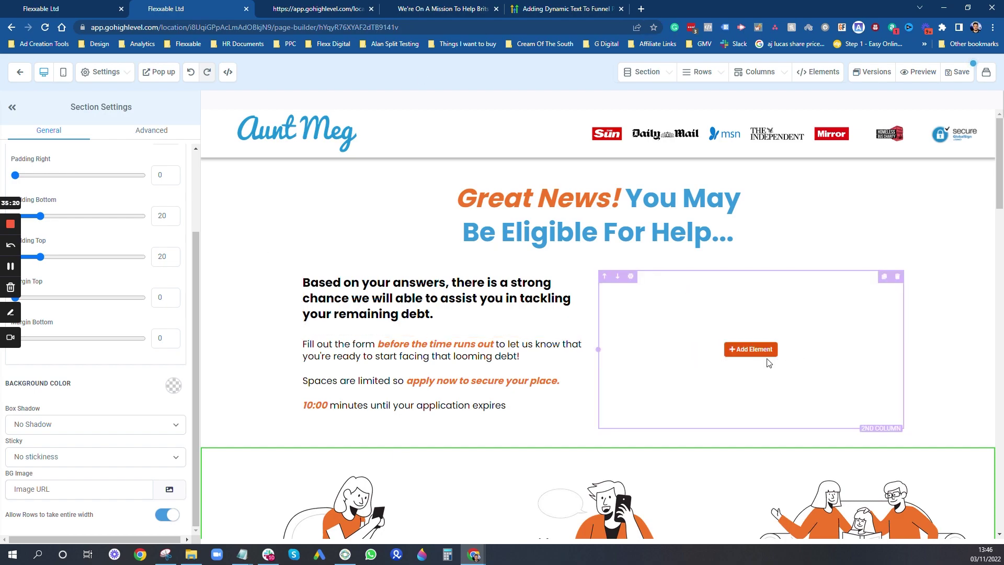
{"action": "scroll", "coordinate": [598, 325], "scroll_direction": "down", "scroll_amount": 15}
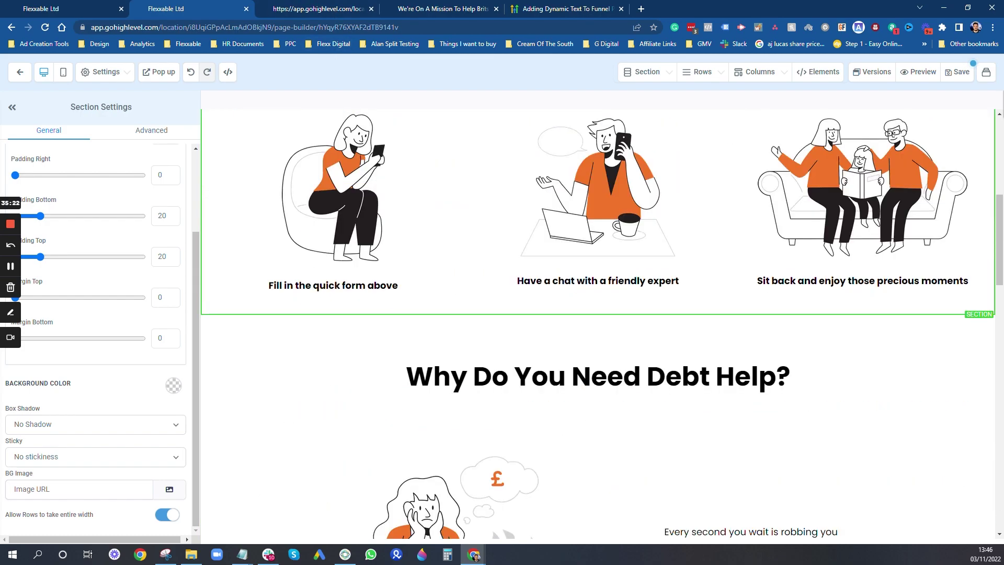
{"action": "scroll", "coordinate": [598, 325], "scroll_direction": "up", "scroll_amount": 13}
{"action": "scroll", "coordinate": [598, 324], "scroll_direction": "up", "scroll_amount": 2}
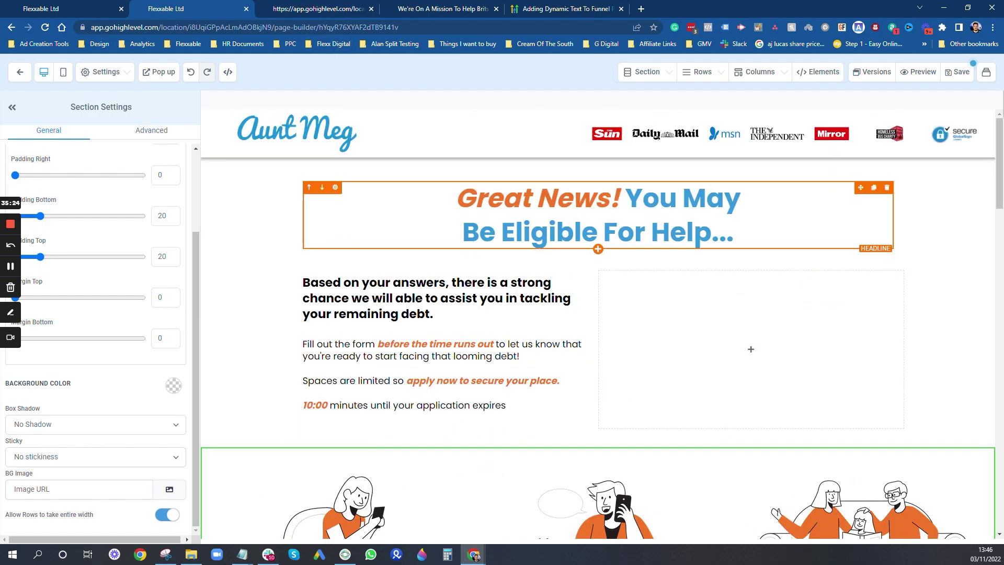
Examine the Thank You Page from the "Check your phone" headline through the step boxes and Frequently Asked Questions to the footer, then exit its editor
{"action": "left_click", "coordinate": [298, 9]}
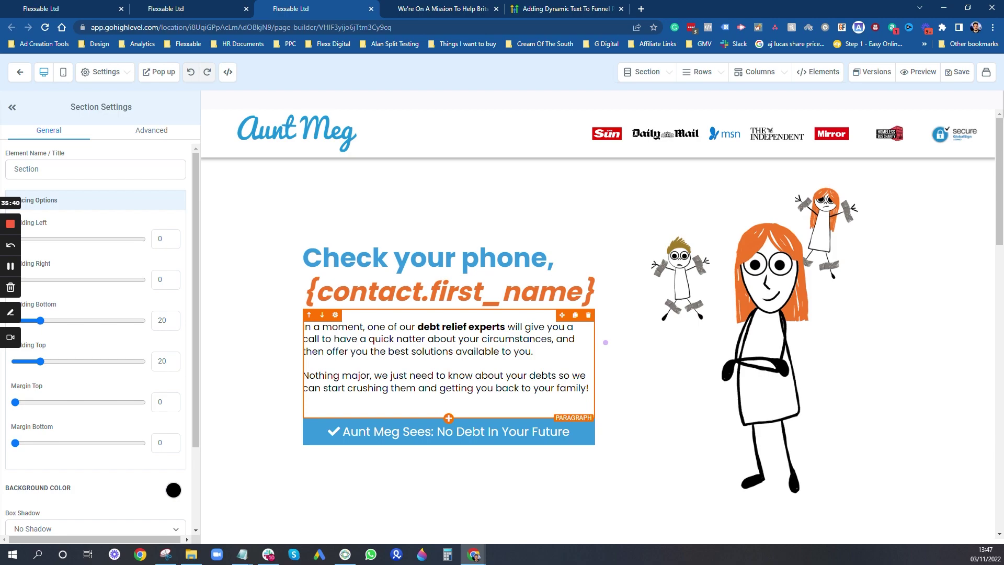
{"action": "scroll", "coordinate": [630, 335], "scroll_direction": "down", "scroll_amount": 10}
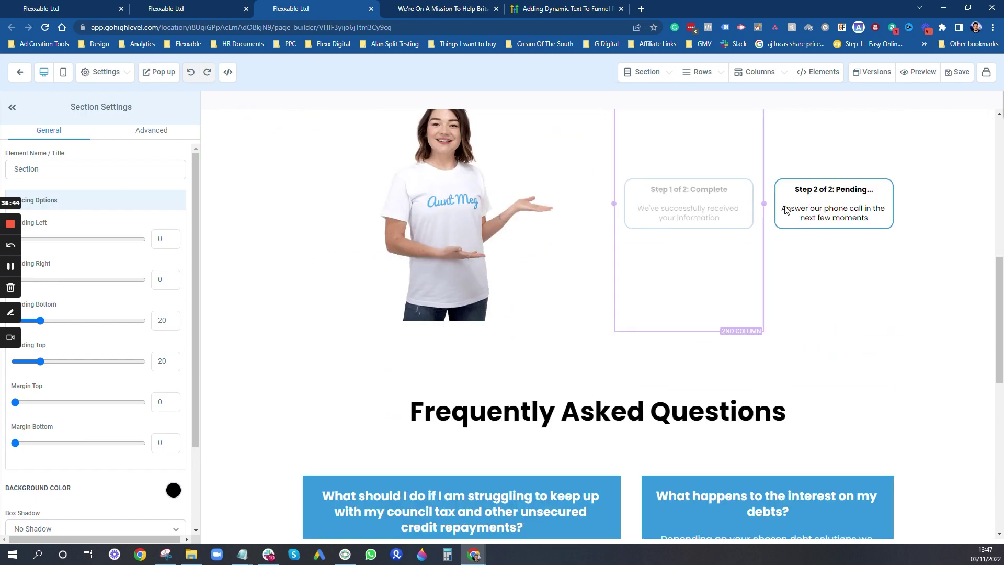
{"action": "scroll", "coordinate": [827, 242], "scroll_direction": "down", "scroll_amount": 1}
{"action": "scroll", "coordinate": [827, 242], "scroll_direction": "down", "scroll_amount": 8}
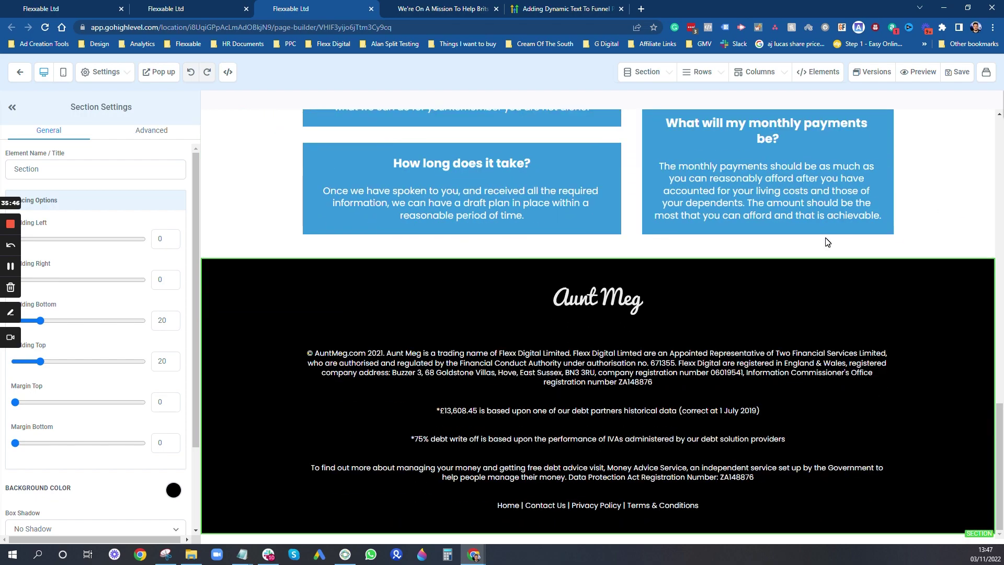
{"action": "scroll", "coordinate": [704, 353], "scroll_direction": "up", "scroll_amount": 18}
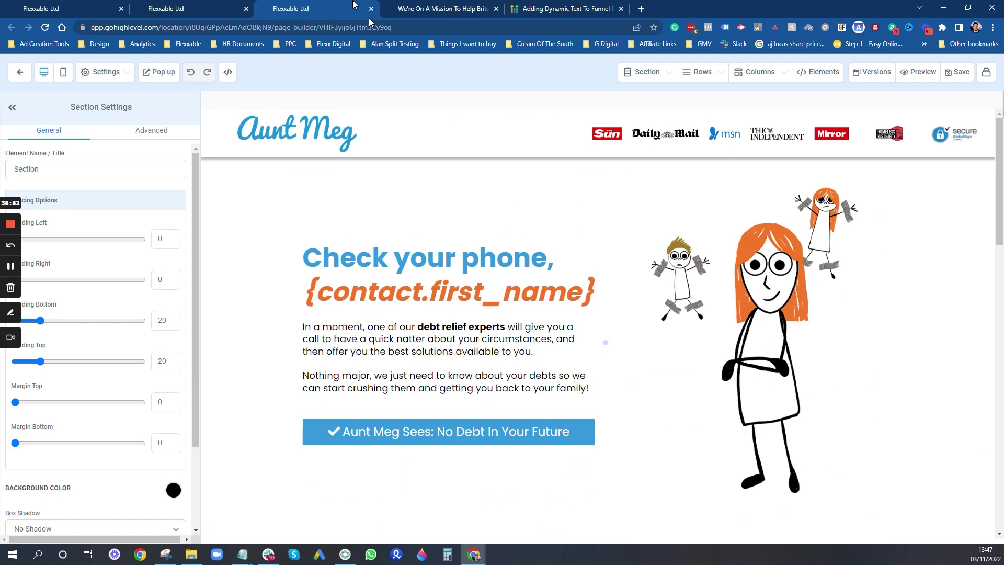
{"action": "left_click", "coordinate": [22, 73]}
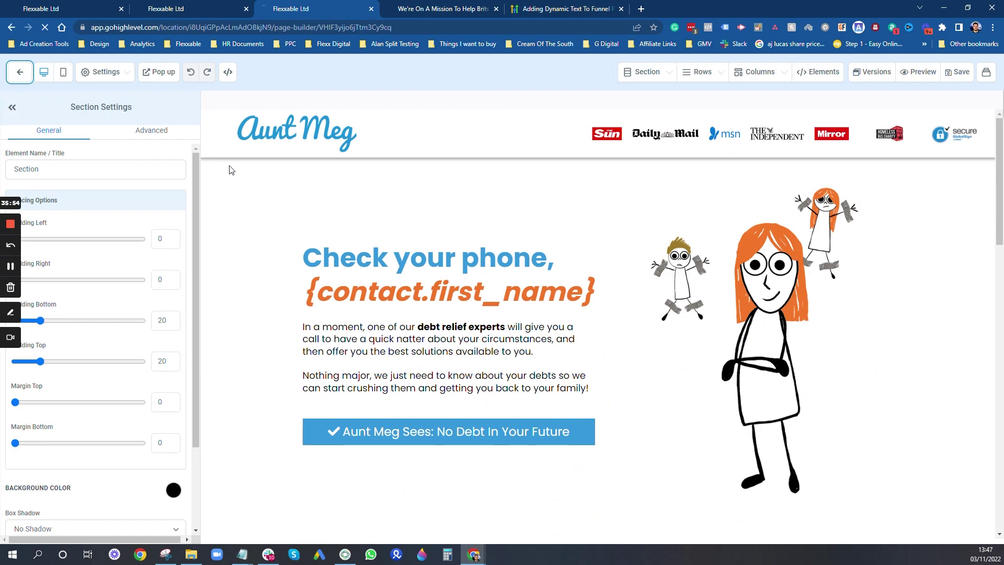